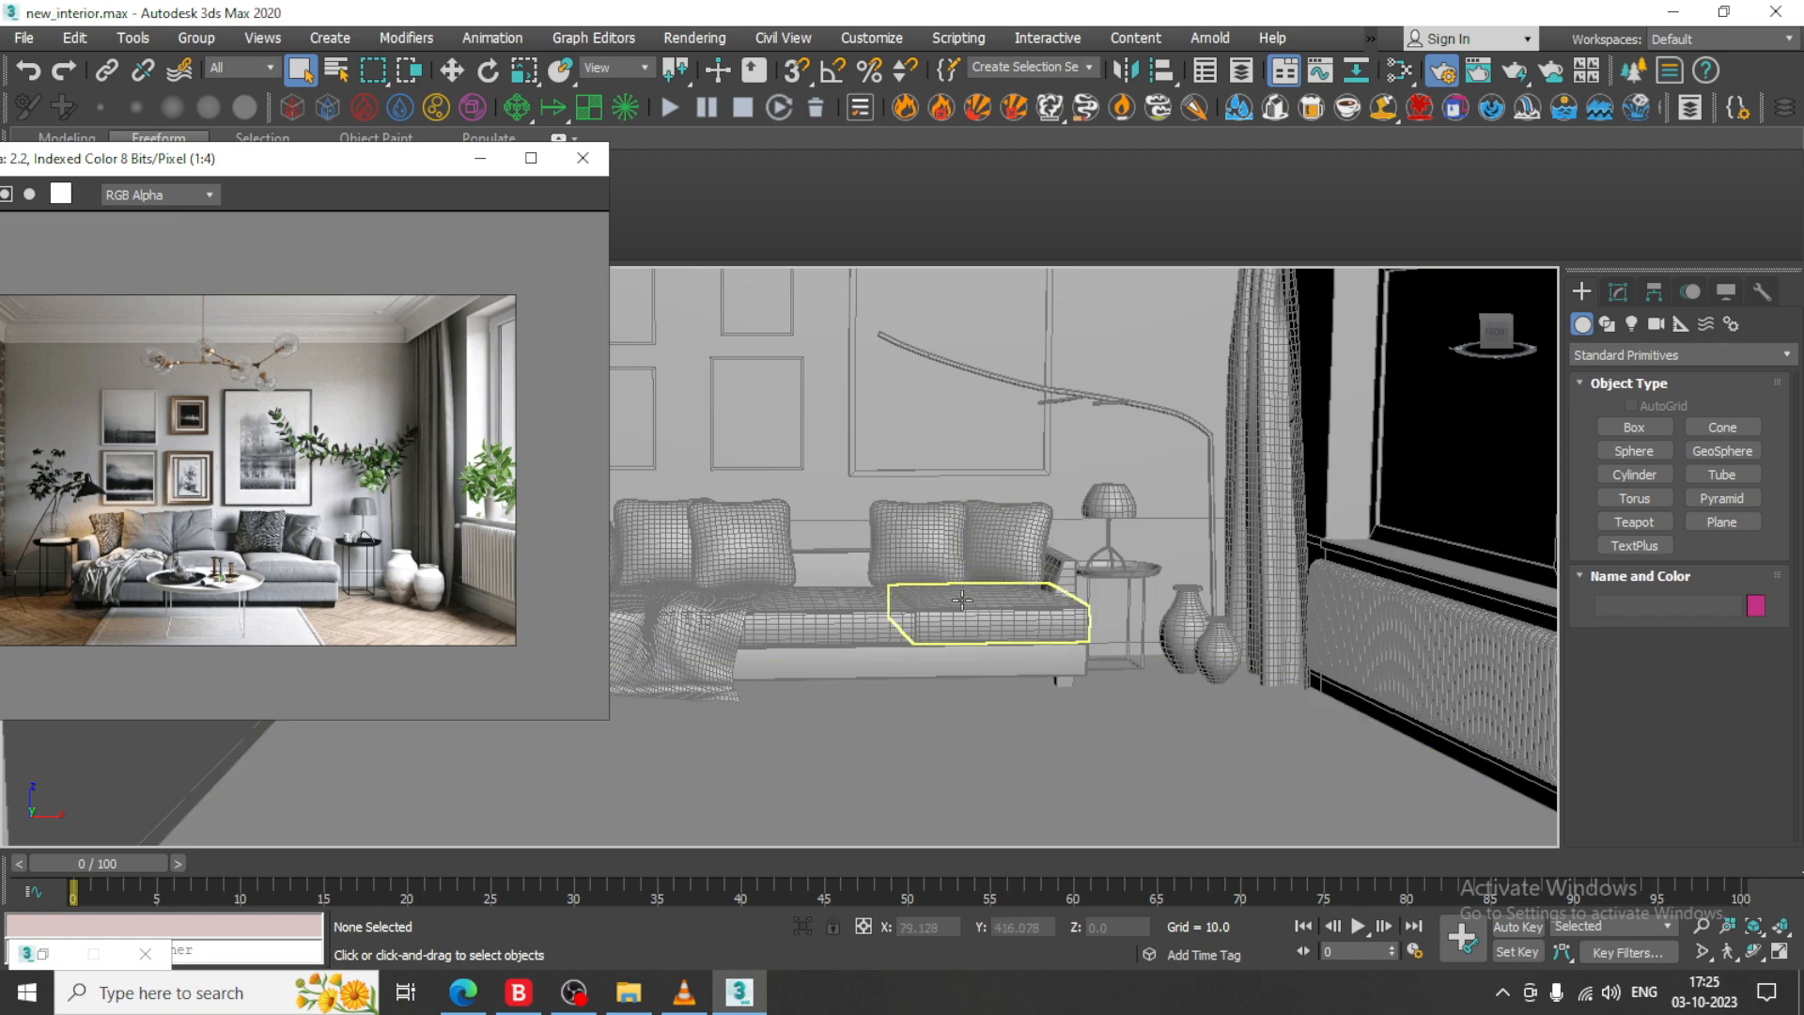
# - Select the five existing cushions on the sofa and delete them
pyautogui.keyDown('alt'); pyautogui.moveTo(962, 601); pyautogui.dragTo(1137, 533, button='middle'); pyautogui.keyUp('alt')
pyautogui.scroll(3, 993, 570)
pyautogui.scroll(-2, 1085, 545)
pyautogui.scroll(-2, 1092, 507)
pyautogui.scroll(2, 1041, 554)
pyautogui.scroll(3, 1046, 558)
pyautogui.scroll(-2, 1044, 536)
pyautogui.click(1159, 503)
pyautogui.keyDown('ctrl'); pyautogui.click(1002, 516); pyautogui.keyUp('ctrl')
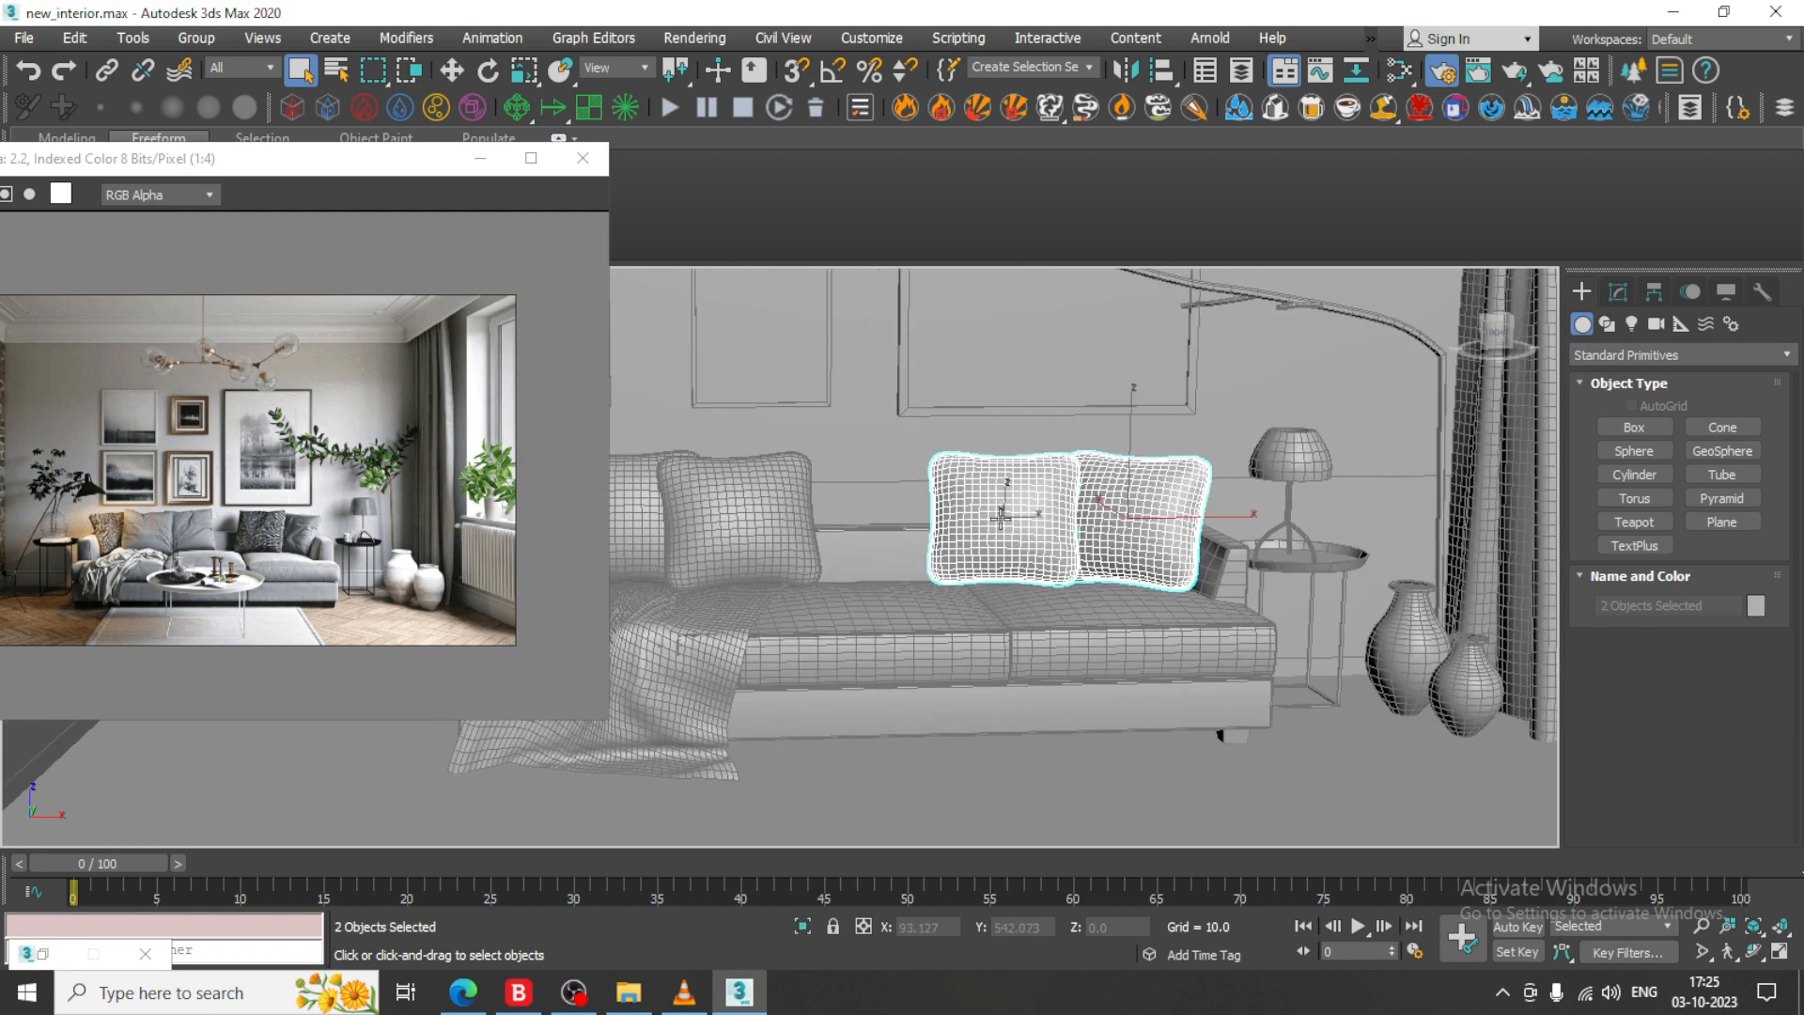
pyautogui.keyDown('ctrl'); pyautogui.click(683, 516); pyautogui.keyUp('ctrl')
pyautogui.keyDown('ctrl'); pyautogui.click(633, 513); pyautogui.keyUp('ctrl')
pyautogui.scroll(-2, 865, 519)
pyautogui.moveTo(870, 517); pyautogui.dragTo(1063, 519, button='middle')
pyautogui.keyDown('ctrl'); pyautogui.click(838, 530); pyautogui.keyUp('ctrl')
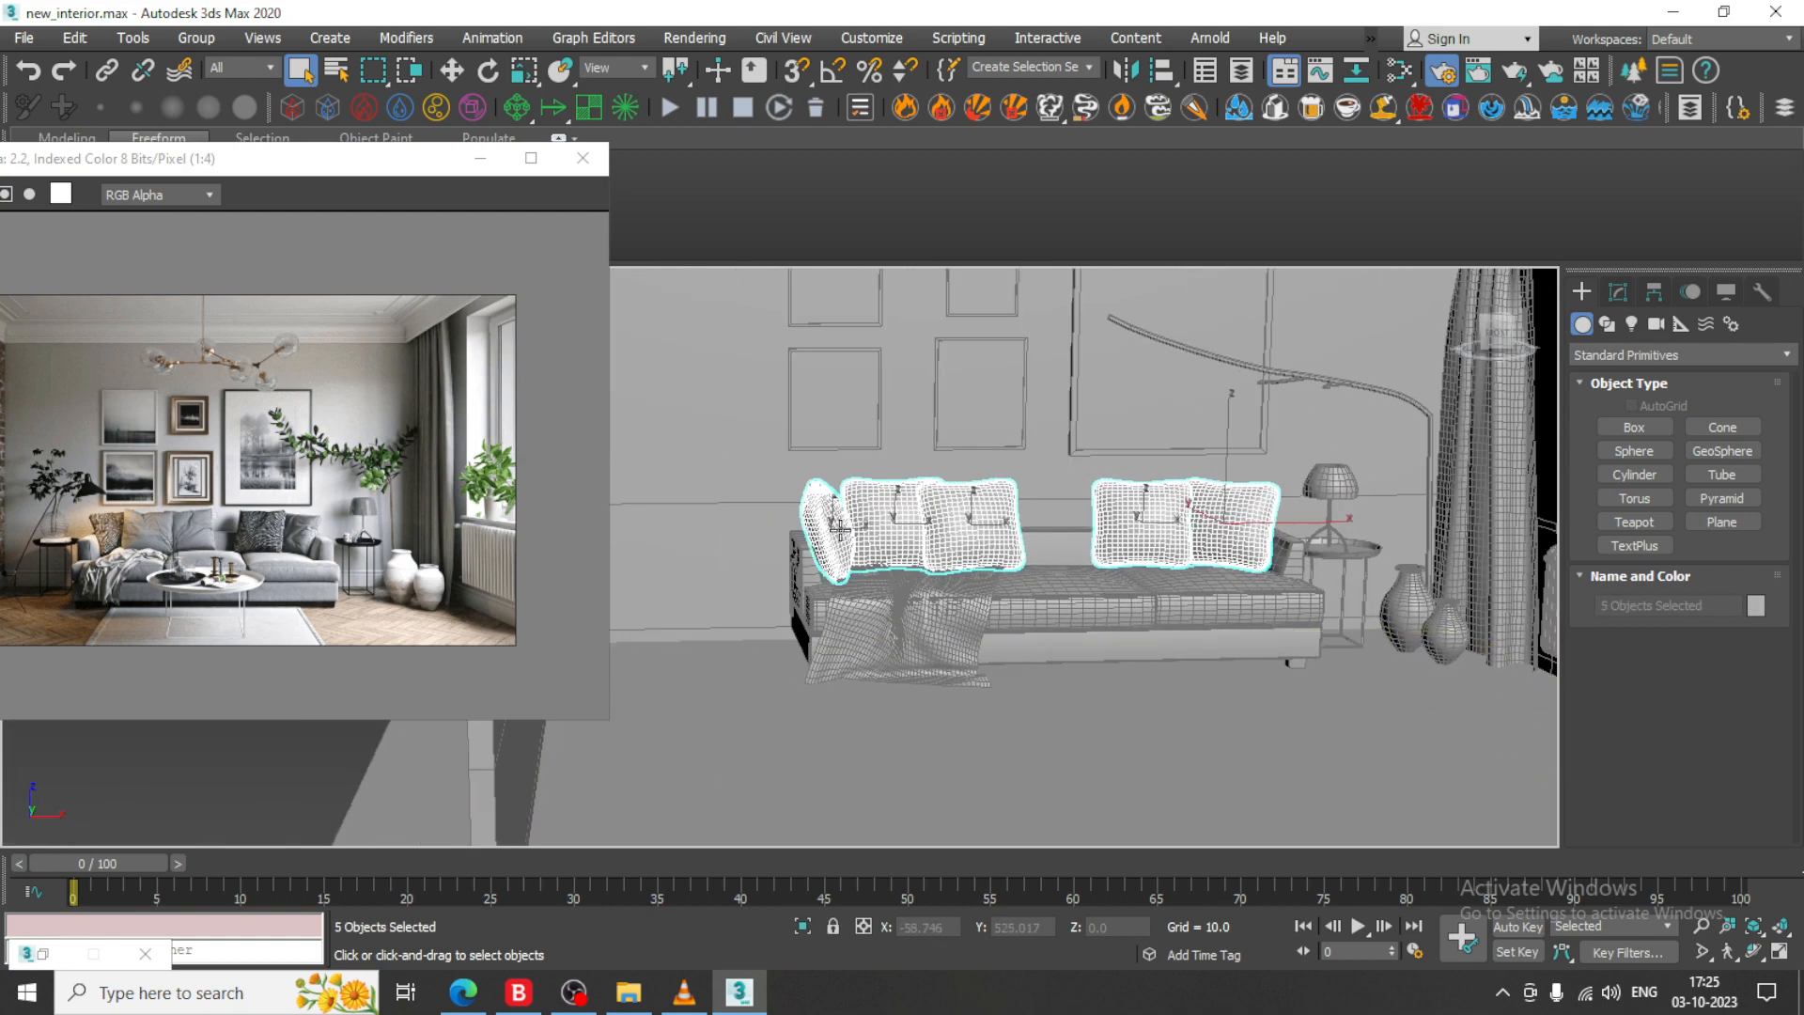
pyautogui.press('Delete')
# - Create a flat box about 66 × 57 × 2.5 on the floor in front of the sofa and raise it above the floor
pyautogui.keyDown('alt'); pyautogui.moveTo(1222, 644); pyautogui.dragTo(1075, 586, button='middle'); pyautogui.keyUp('alt')
pyautogui.scroll(2, 1076, 587)
pyautogui.scroll(1, 197, 545)
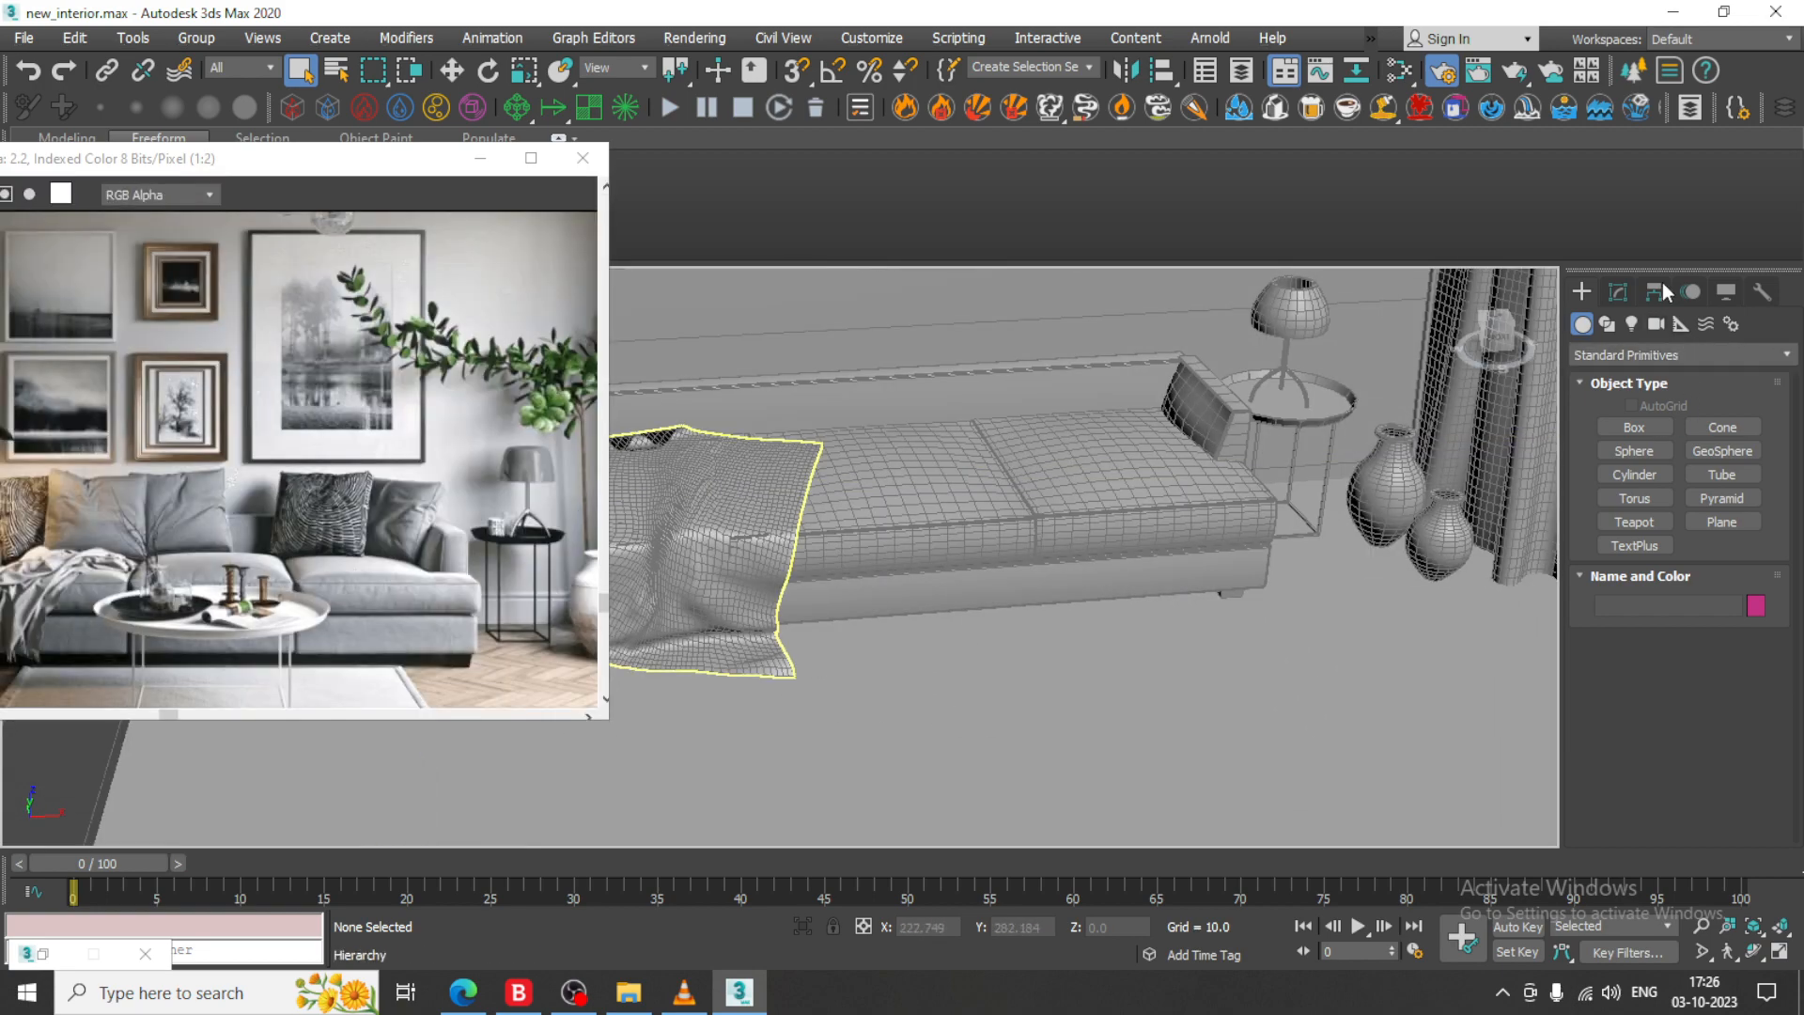
pyautogui.click(1635, 428)
pyautogui.keyDown('alt'); pyautogui.moveTo(1222, 602); pyautogui.dragTo(1146, 631, button='middle'); pyautogui.keyUp('alt')
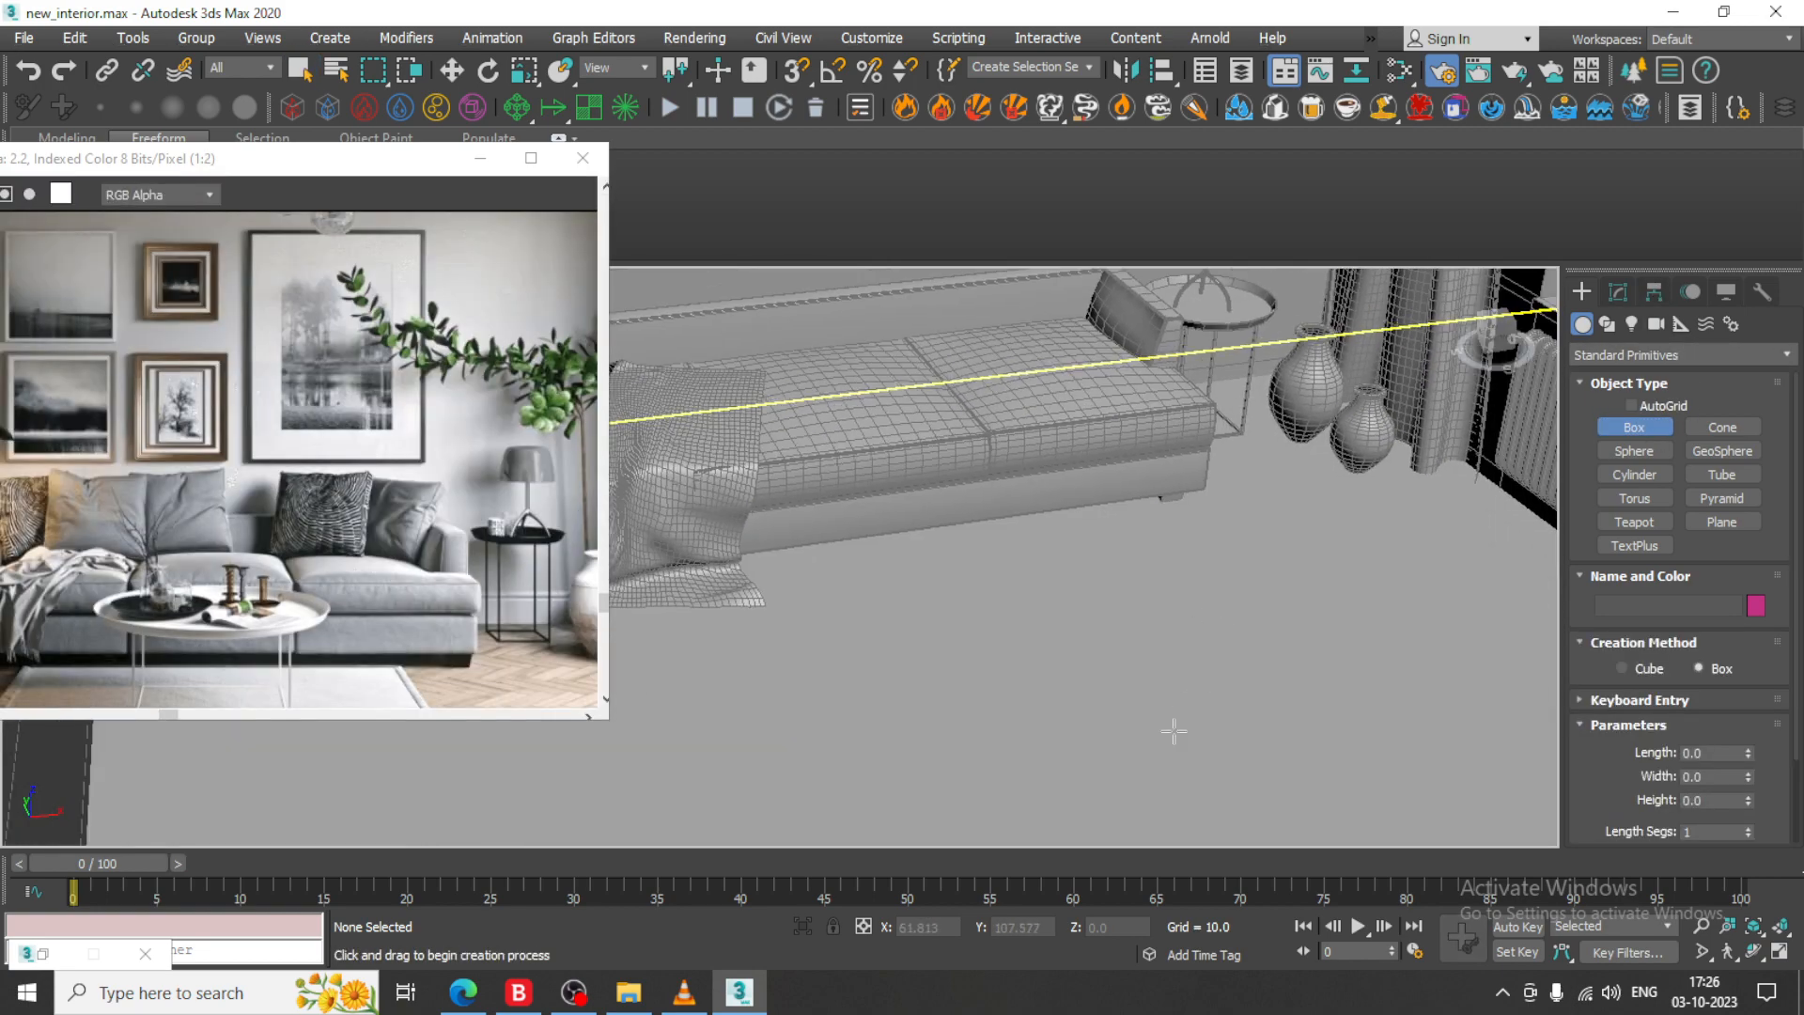
pyautogui.moveTo(1226, 597); pyautogui.dragTo(1132, 791)
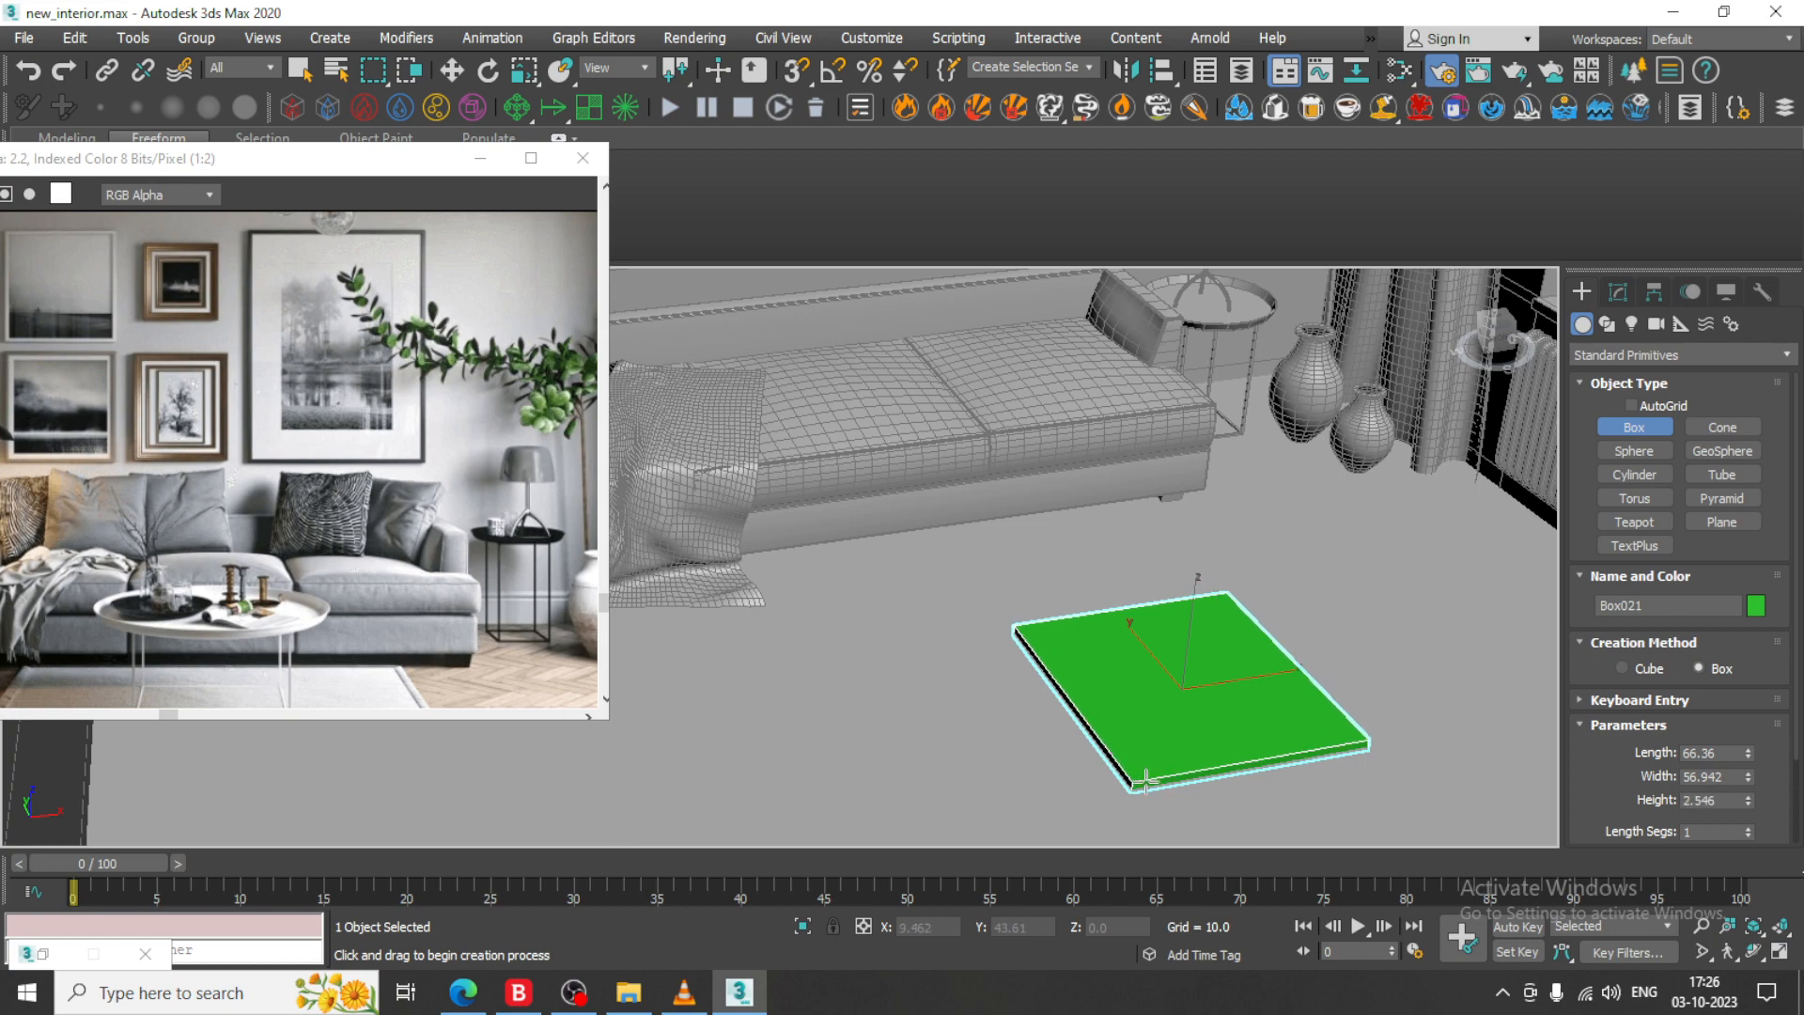
pyautogui.press('w')
pyautogui.moveTo(1186, 626); pyautogui.dragTo(1200, 540)
pyautogui.keyDown('alt'); pyautogui.moveTo(1200, 540); pyautogui.dragTo(1191, 497, button='middle'); pyautogui.keyUp('alt')
# - Subdivide the box into 36 length segments and 21 width segments
pyautogui.click(1618, 292)
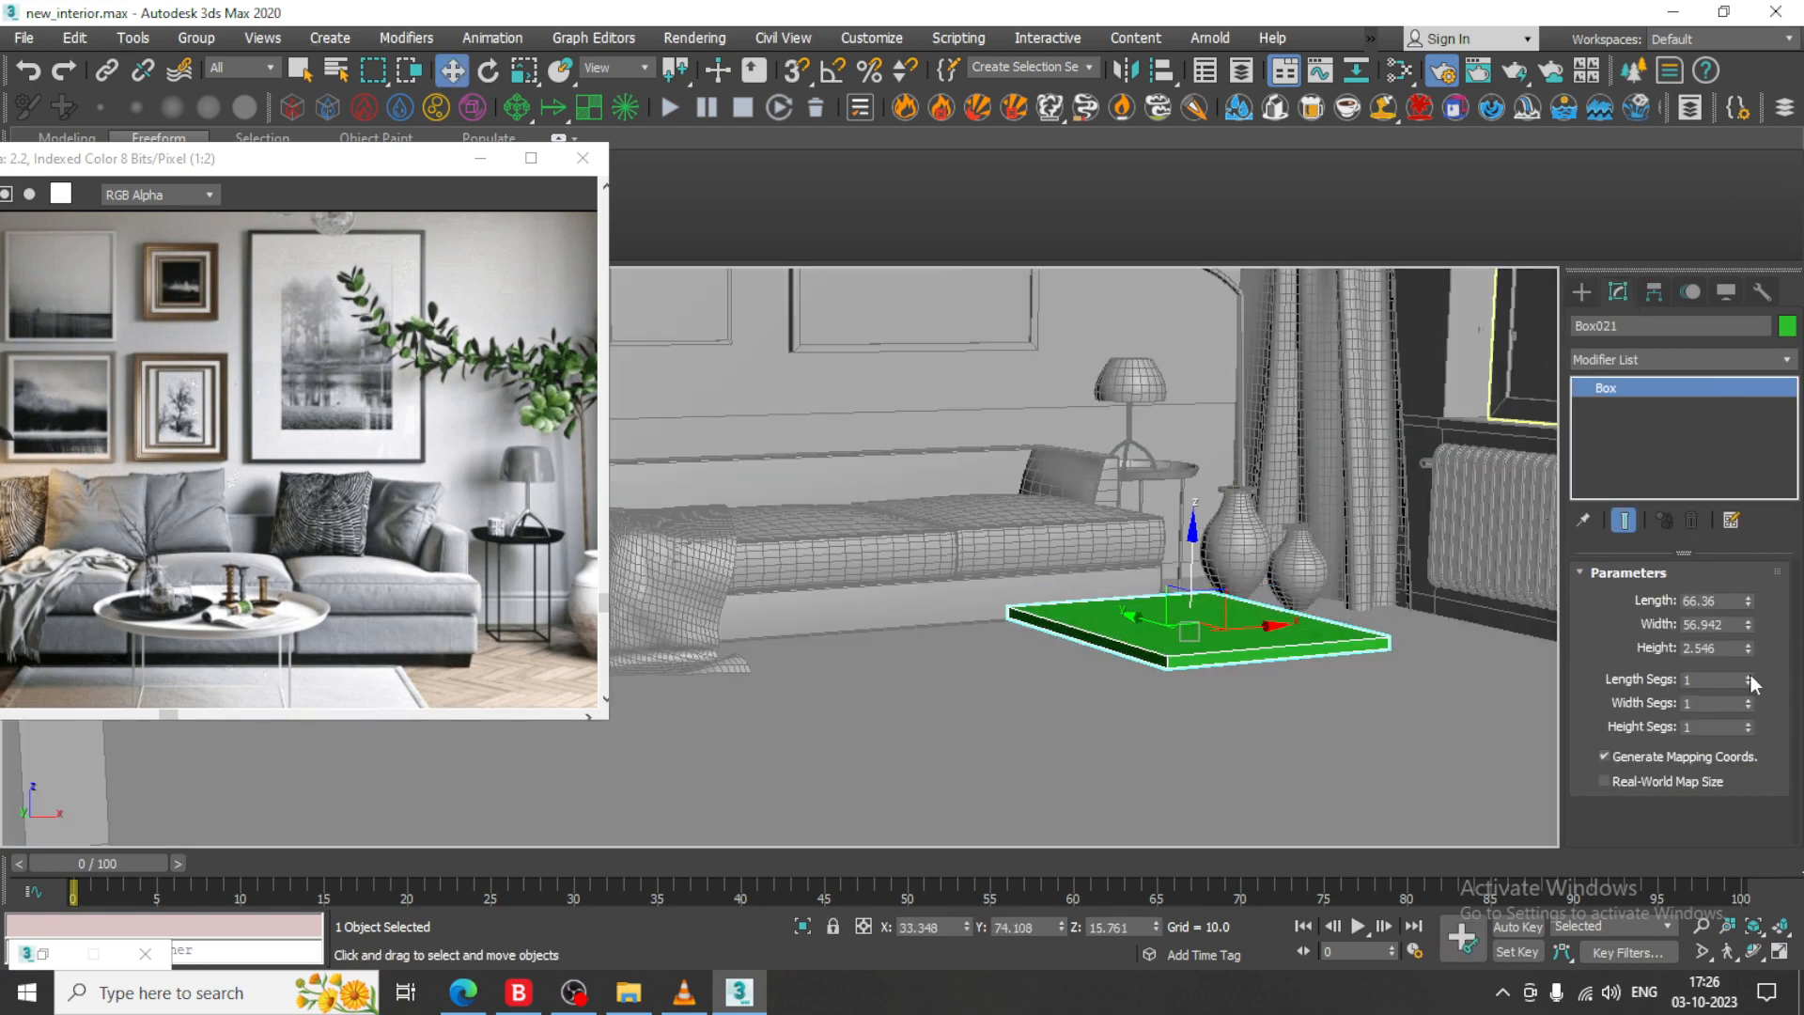
pyautogui.moveTo(1751, 674); pyautogui.dragTo(1748, 648)
pyautogui.scroll(3, 1119, 611)
pyautogui.keyDown('alt'); pyautogui.moveTo(1119, 611); pyautogui.dragTo(1043, 709, button='middle'); pyautogui.keyUp('alt')
pyautogui.moveTo(1056, 645); pyautogui.dragTo(949, 605, button='middle')
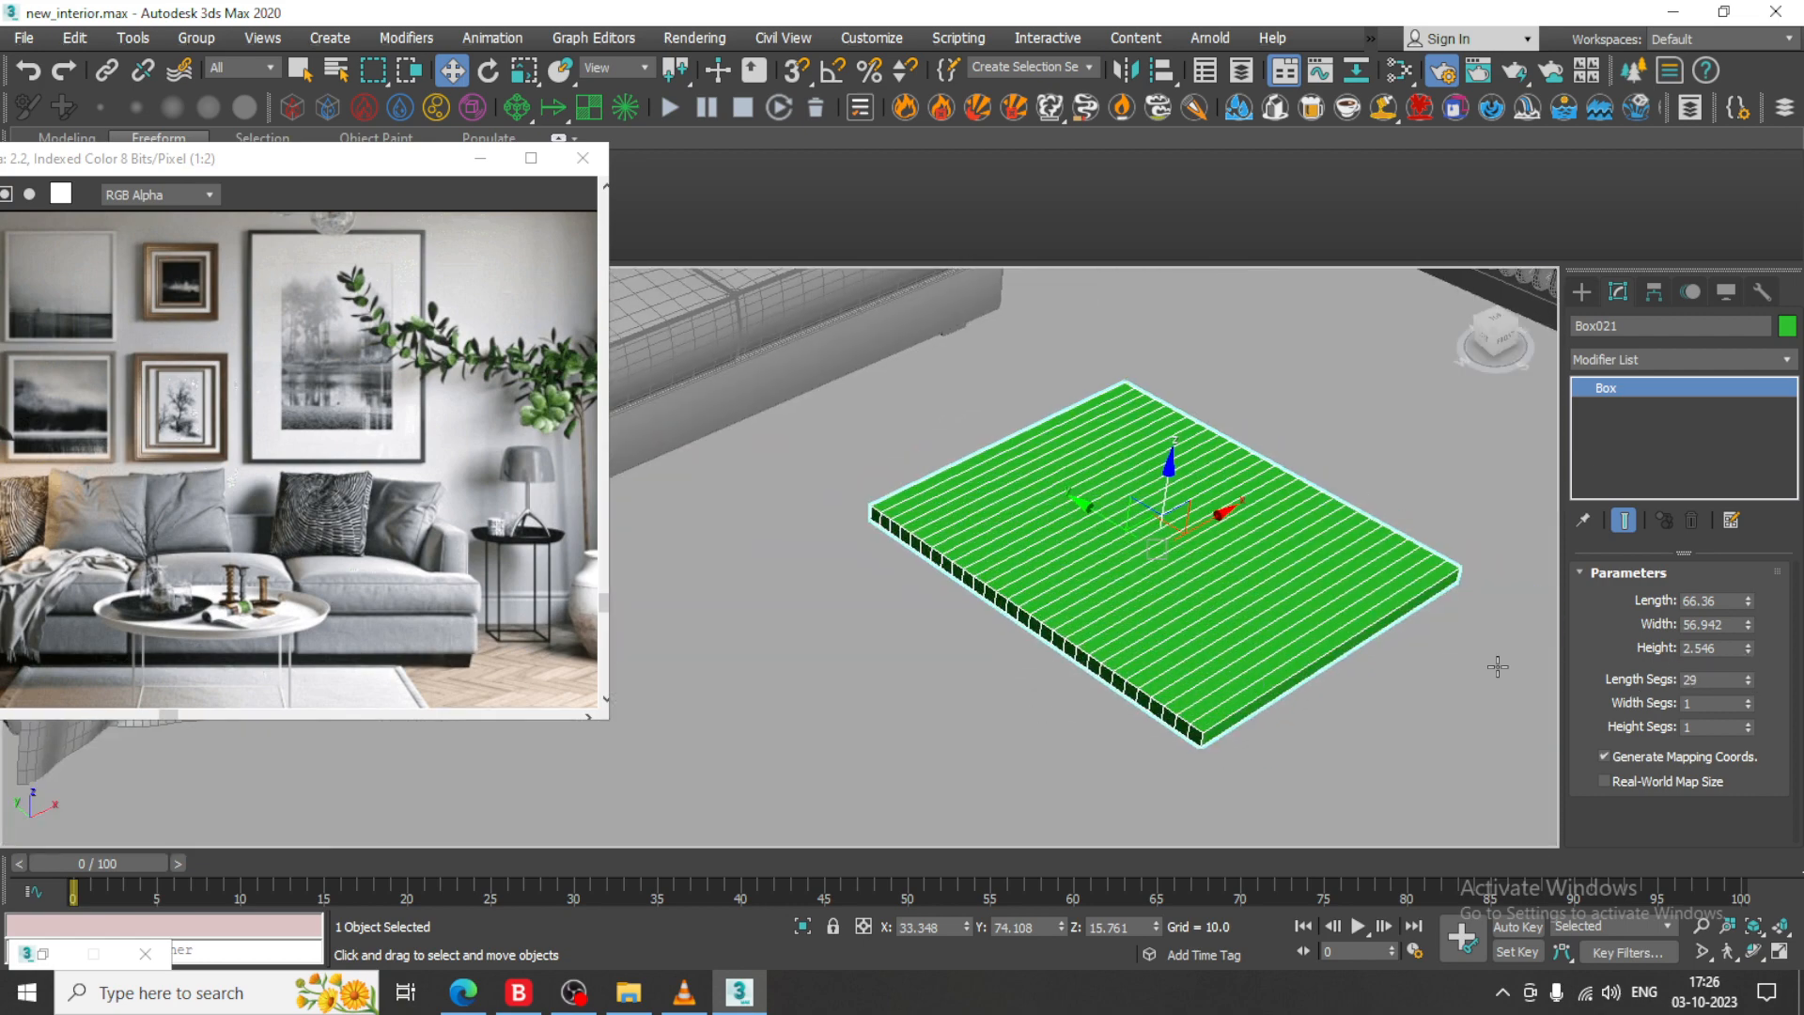
pyautogui.moveTo(1750, 679); pyautogui.dragTo(1749, 665)
pyautogui.keyDown('alt'); pyautogui.moveTo(1229, 586); pyautogui.dragTo(1220, 554, button='middle'); pyautogui.keyUp('alt')
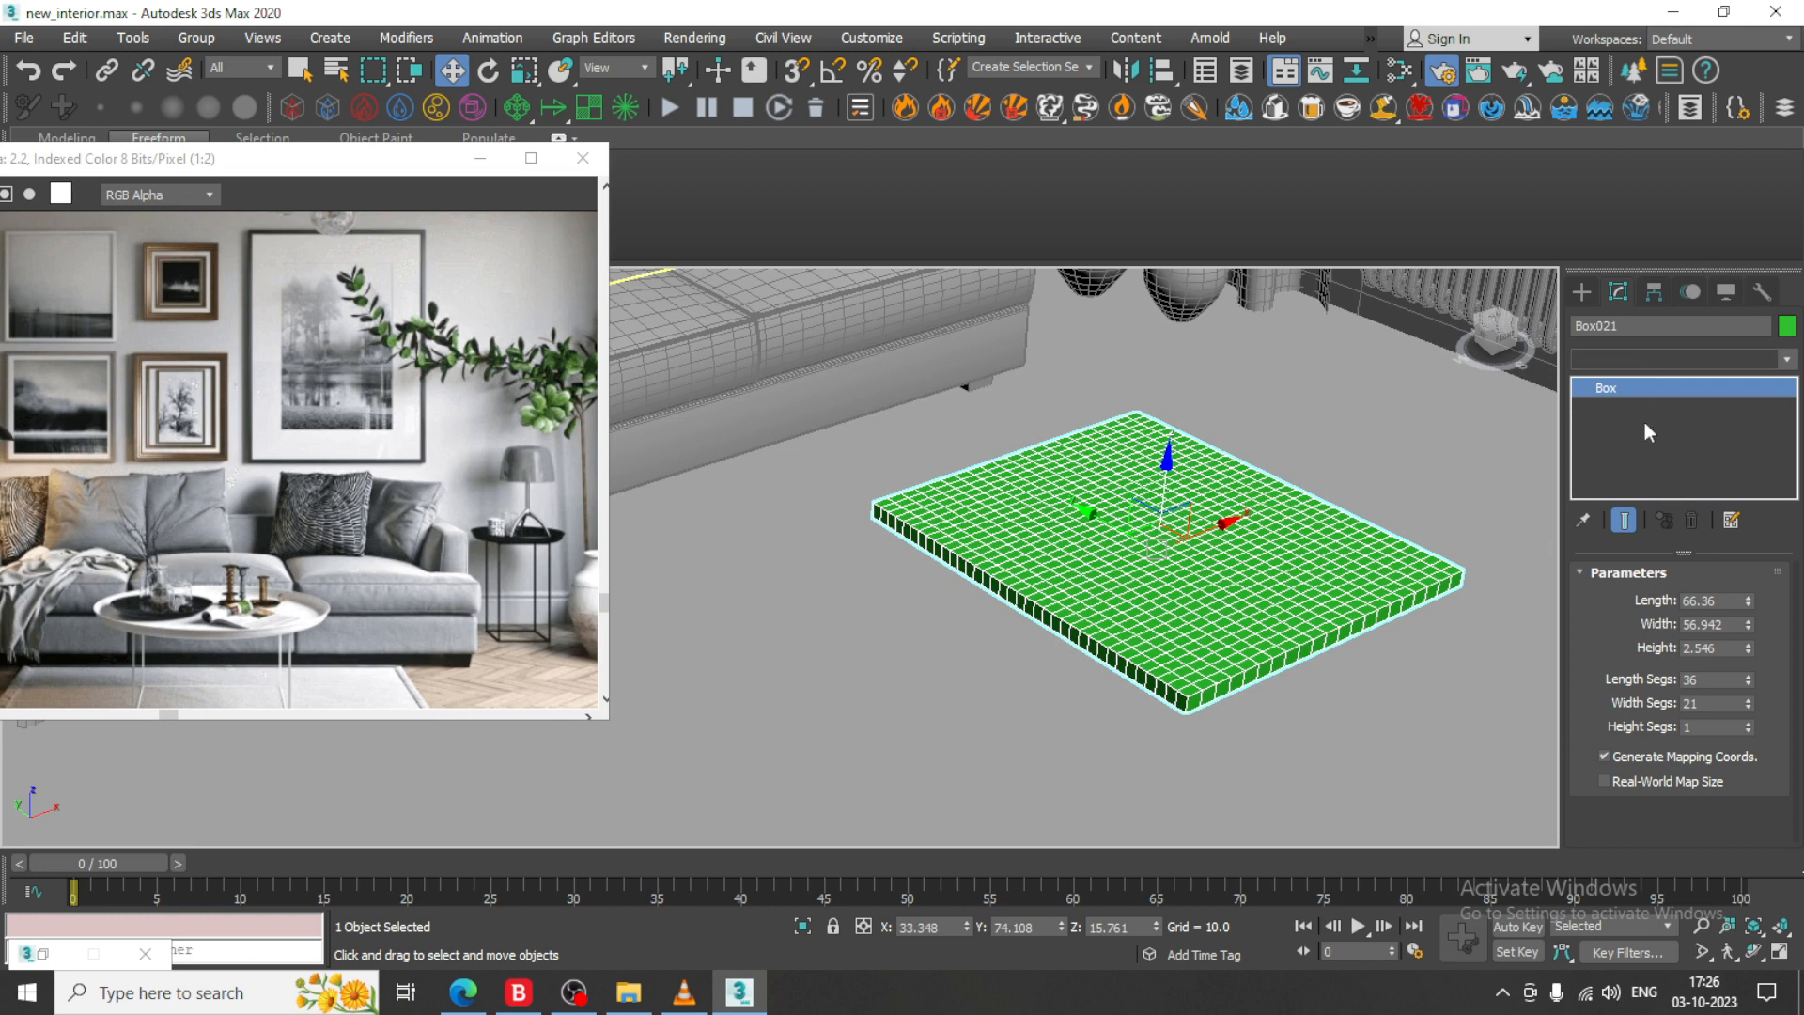
# - Add a Cloth modifier to the segmented box
pyautogui.click(1646, 360)
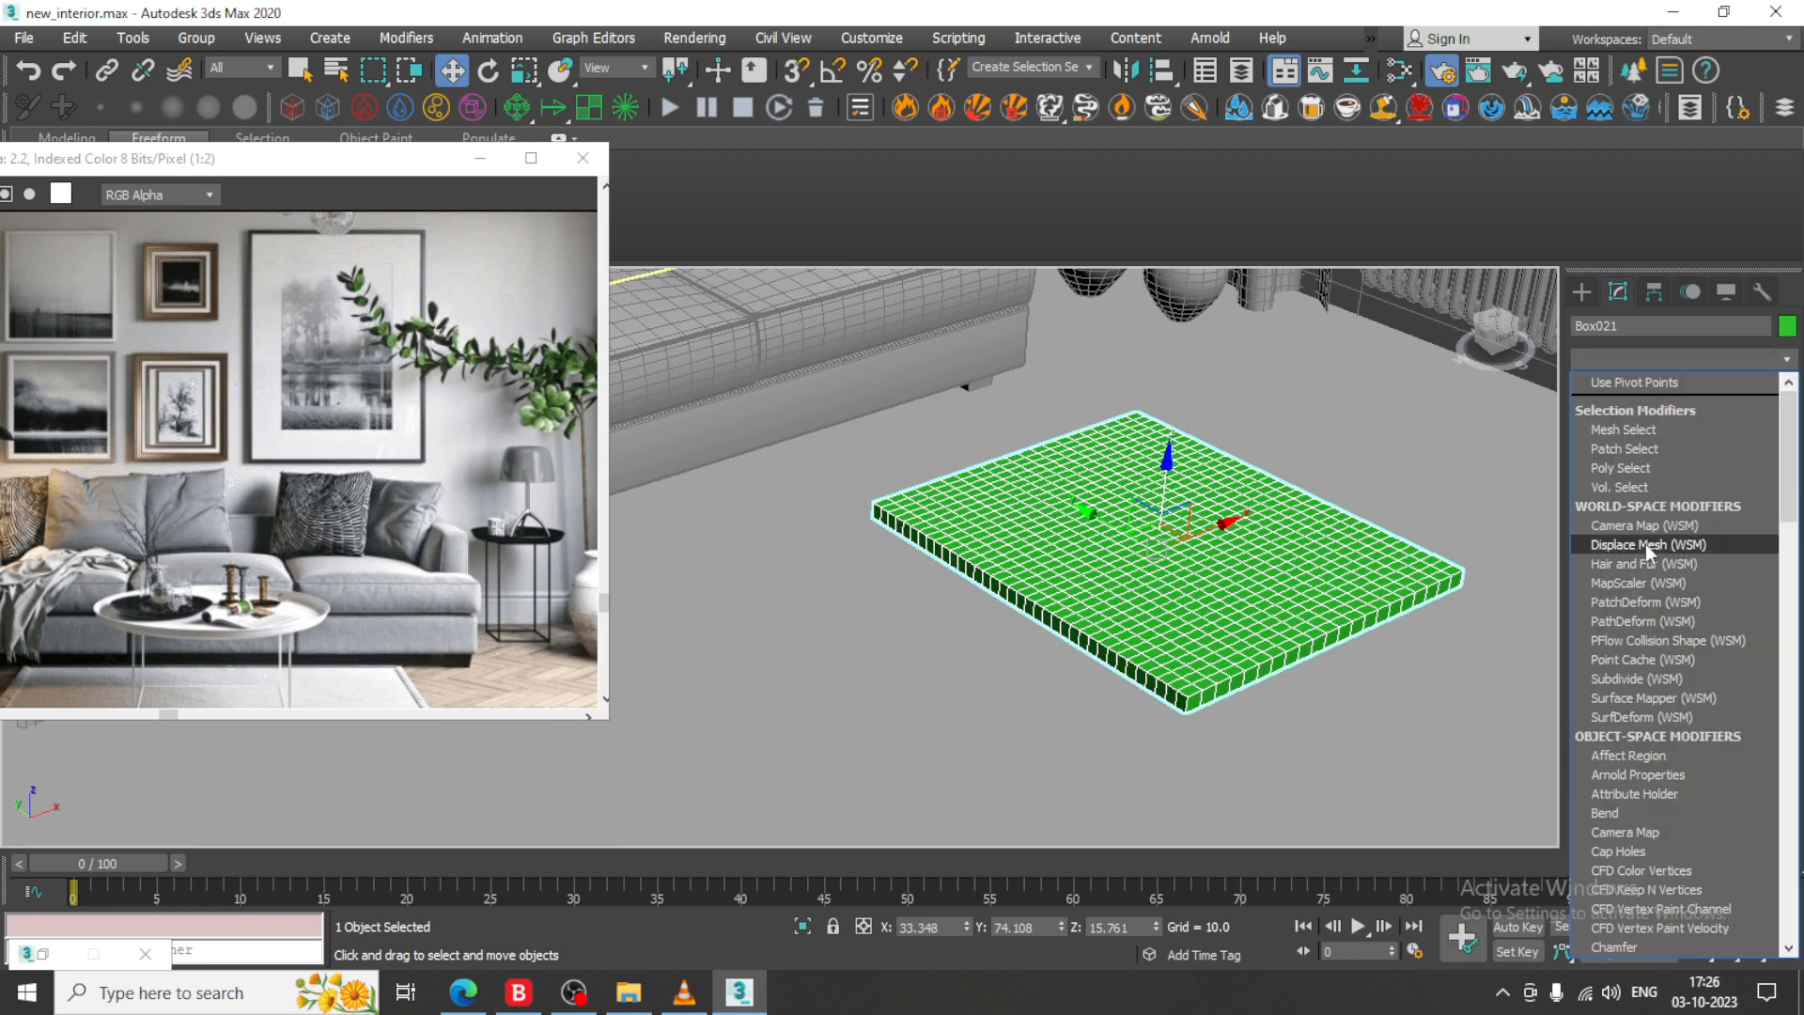
pyautogui.write('cl')
pyautogui.press('Return')
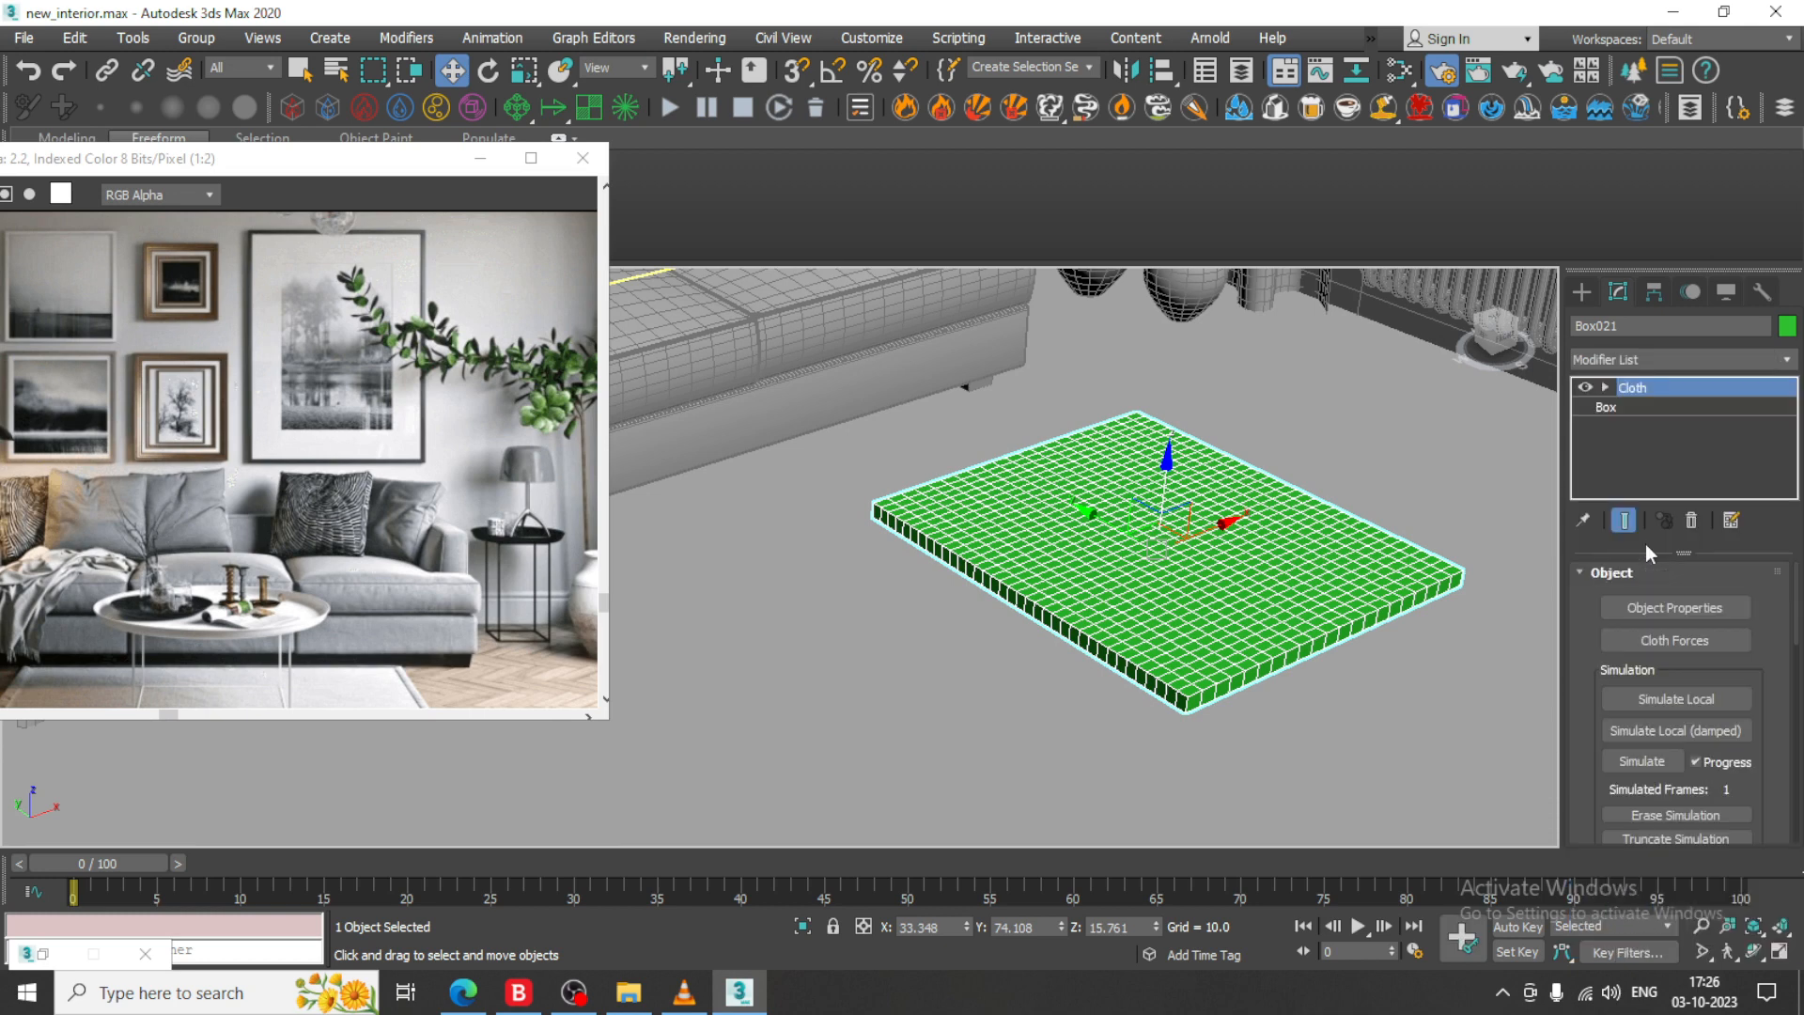
# - Define the box as Cloth in its simulation properties, using the Satin preset and adding internal pressure
pyautogui.click(1725, 611)
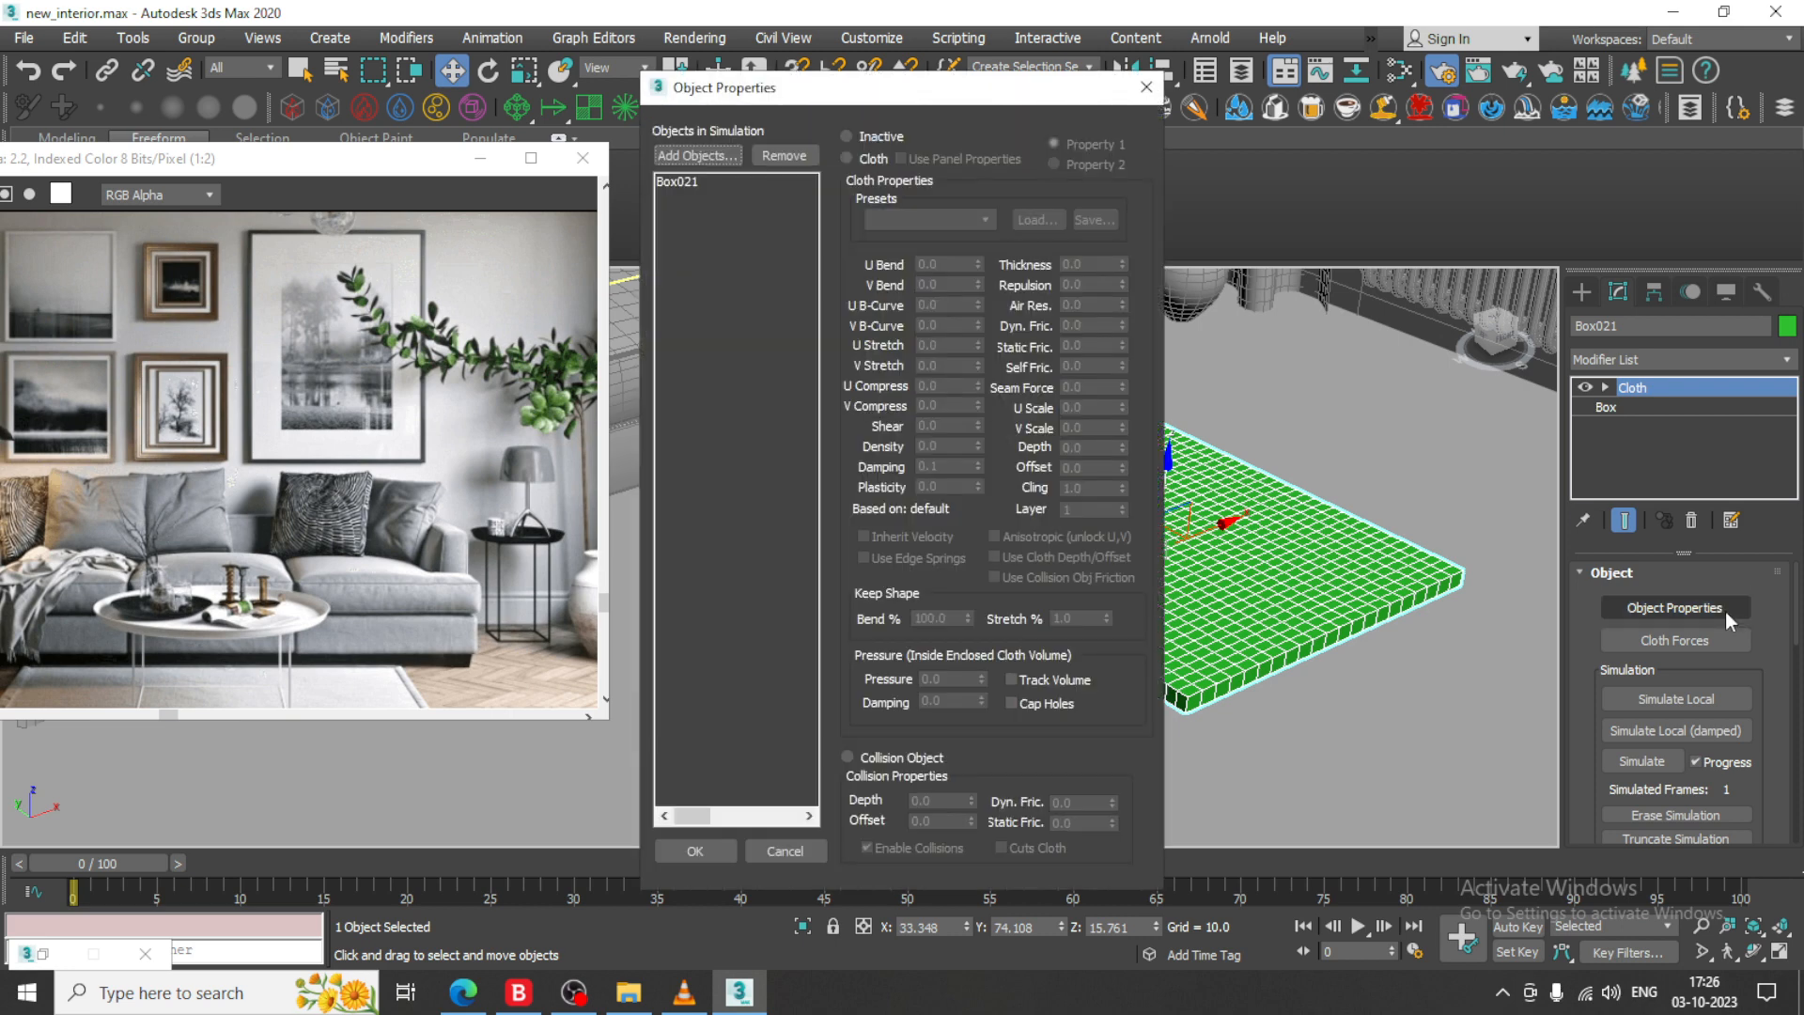
pyautogui.click(688, 182)
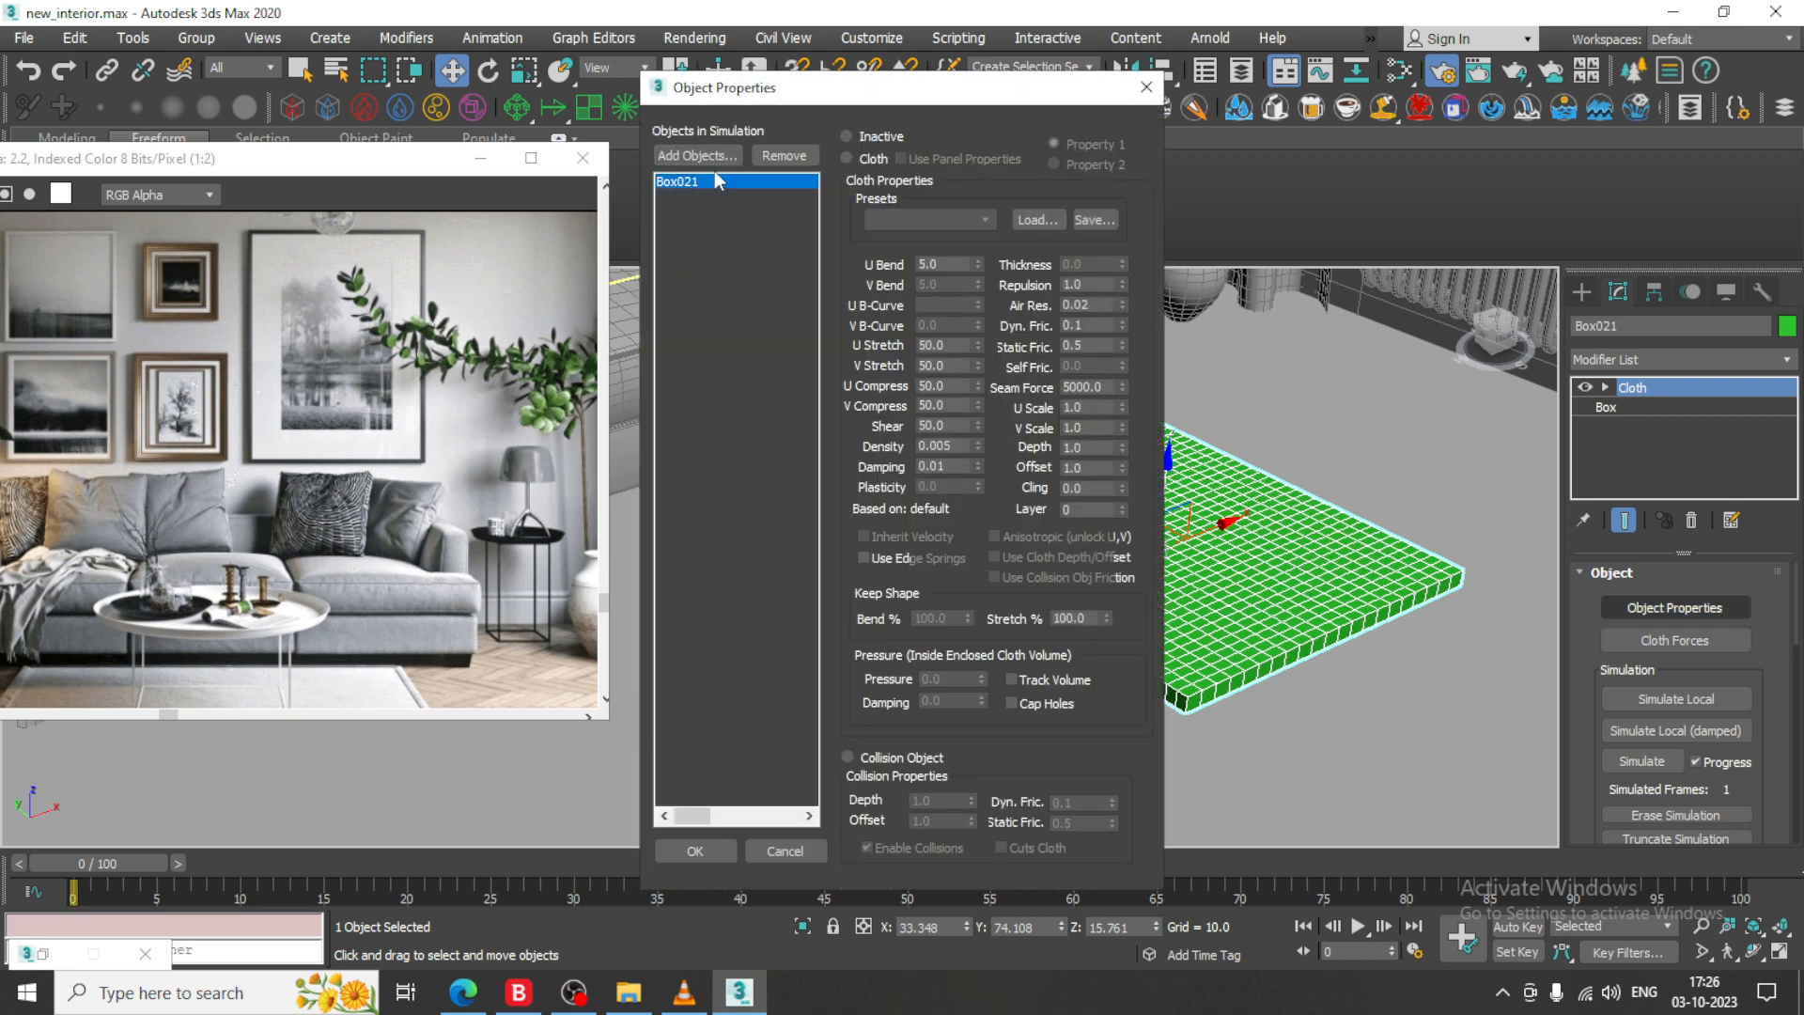
pyautogui.click(867, 156)
pyautogui.click(917, 219)
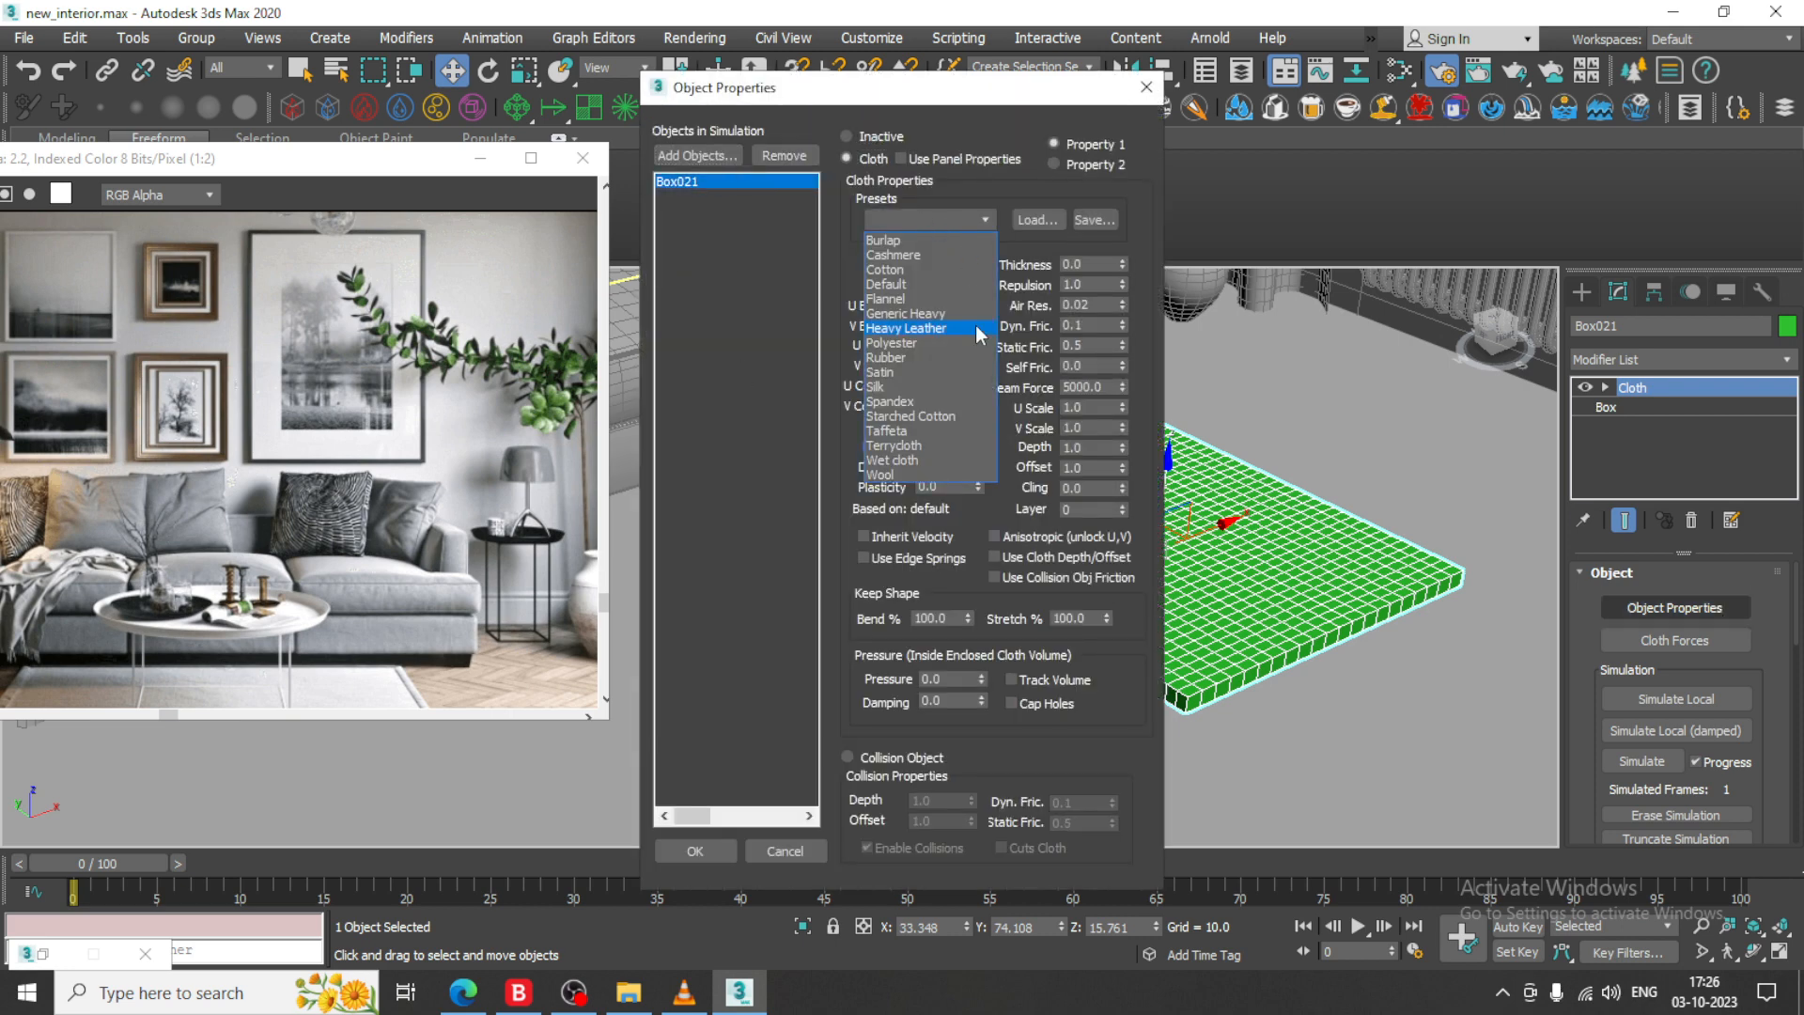
pyautogui.click(901, 373)
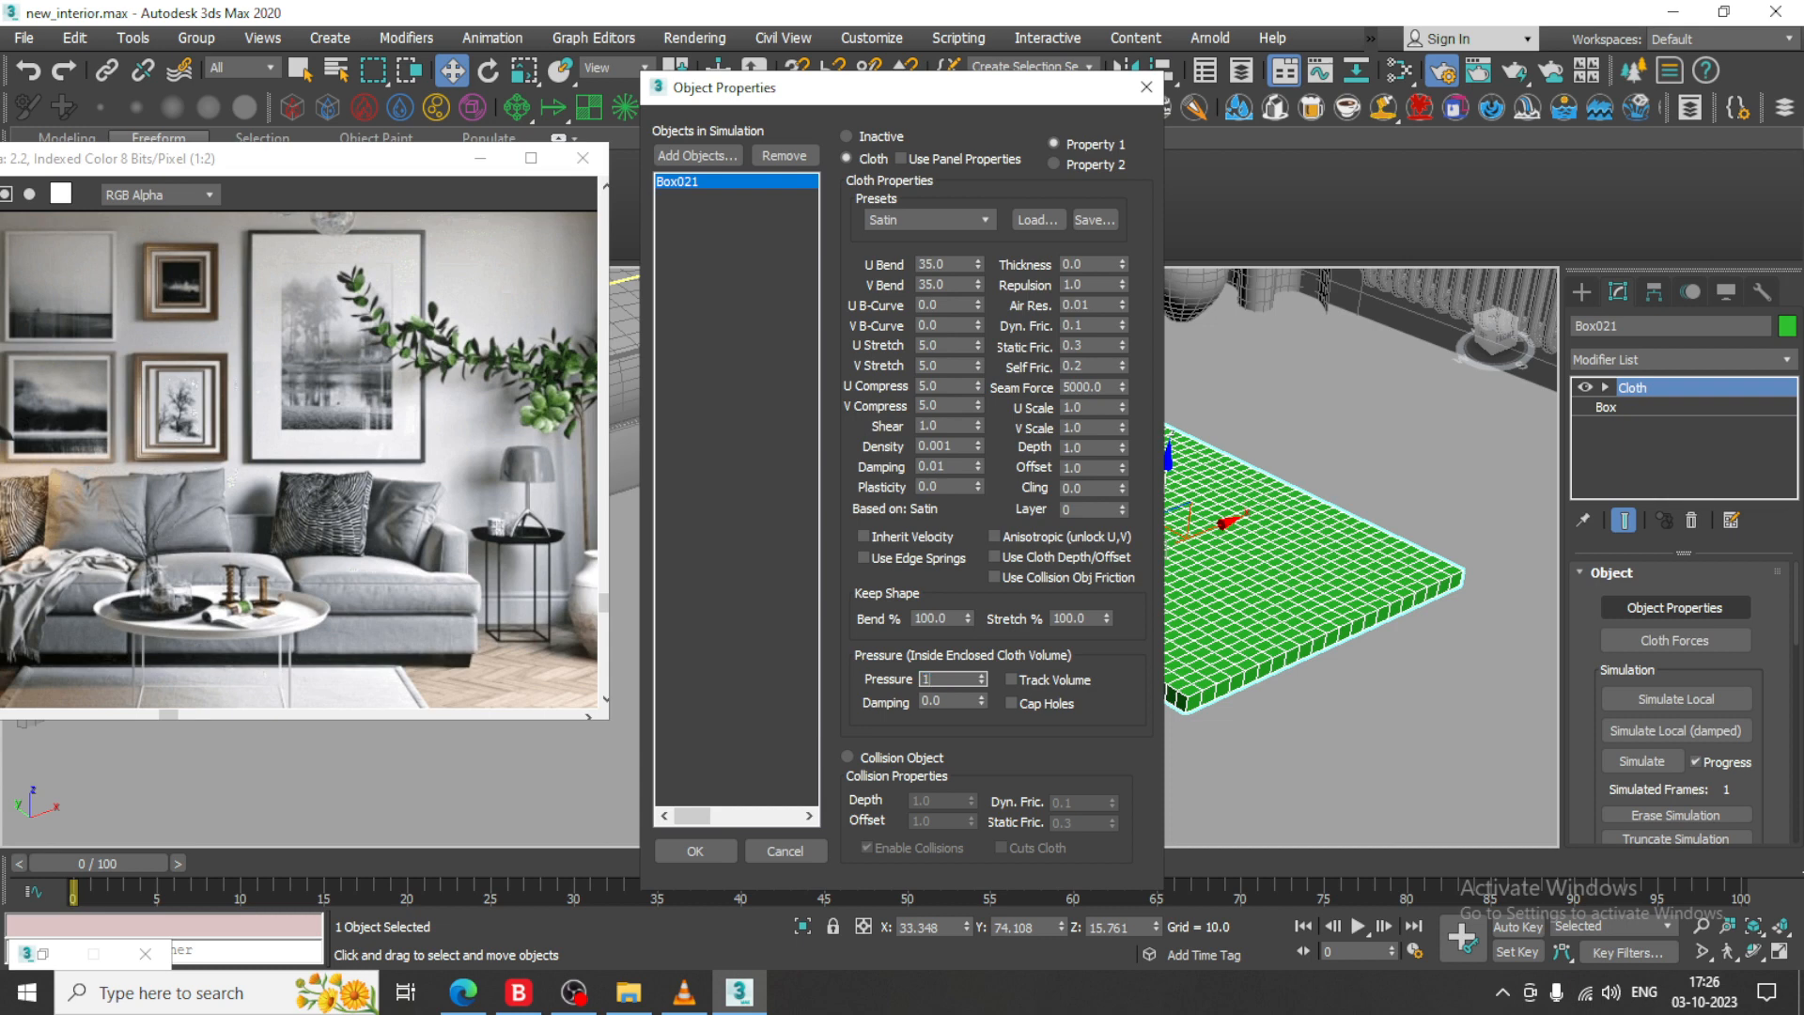
pyautogui.click(716, 851)
# - Set the cloth simulation's gravity to 0 and run the simulation to inflate the box into a cushion
pyautogui.moveTo(1752, 780); pyautogui.dragTo(1670, 404)
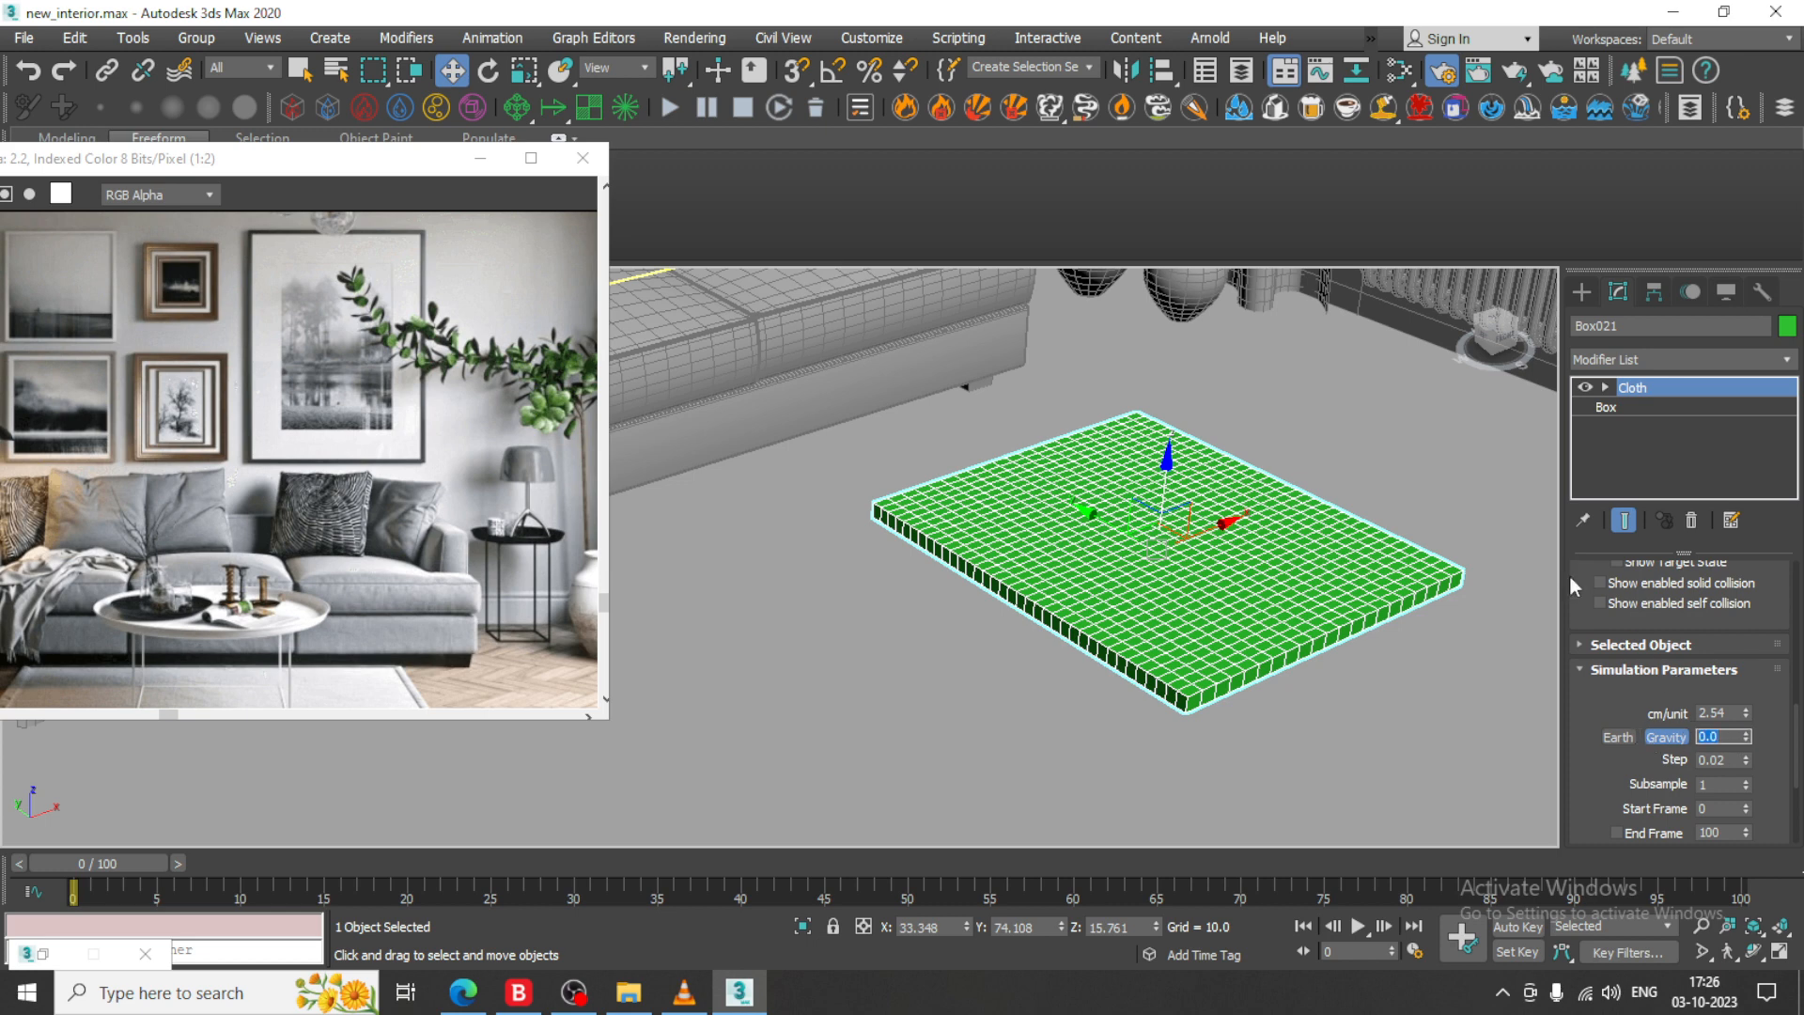
pyautogui.moveTo(1570, 579); pyautogui.dragTo(1582, 1009)
pyautogui.moveTo(1579, 638); pyautogui.dragTo(1580, 781)
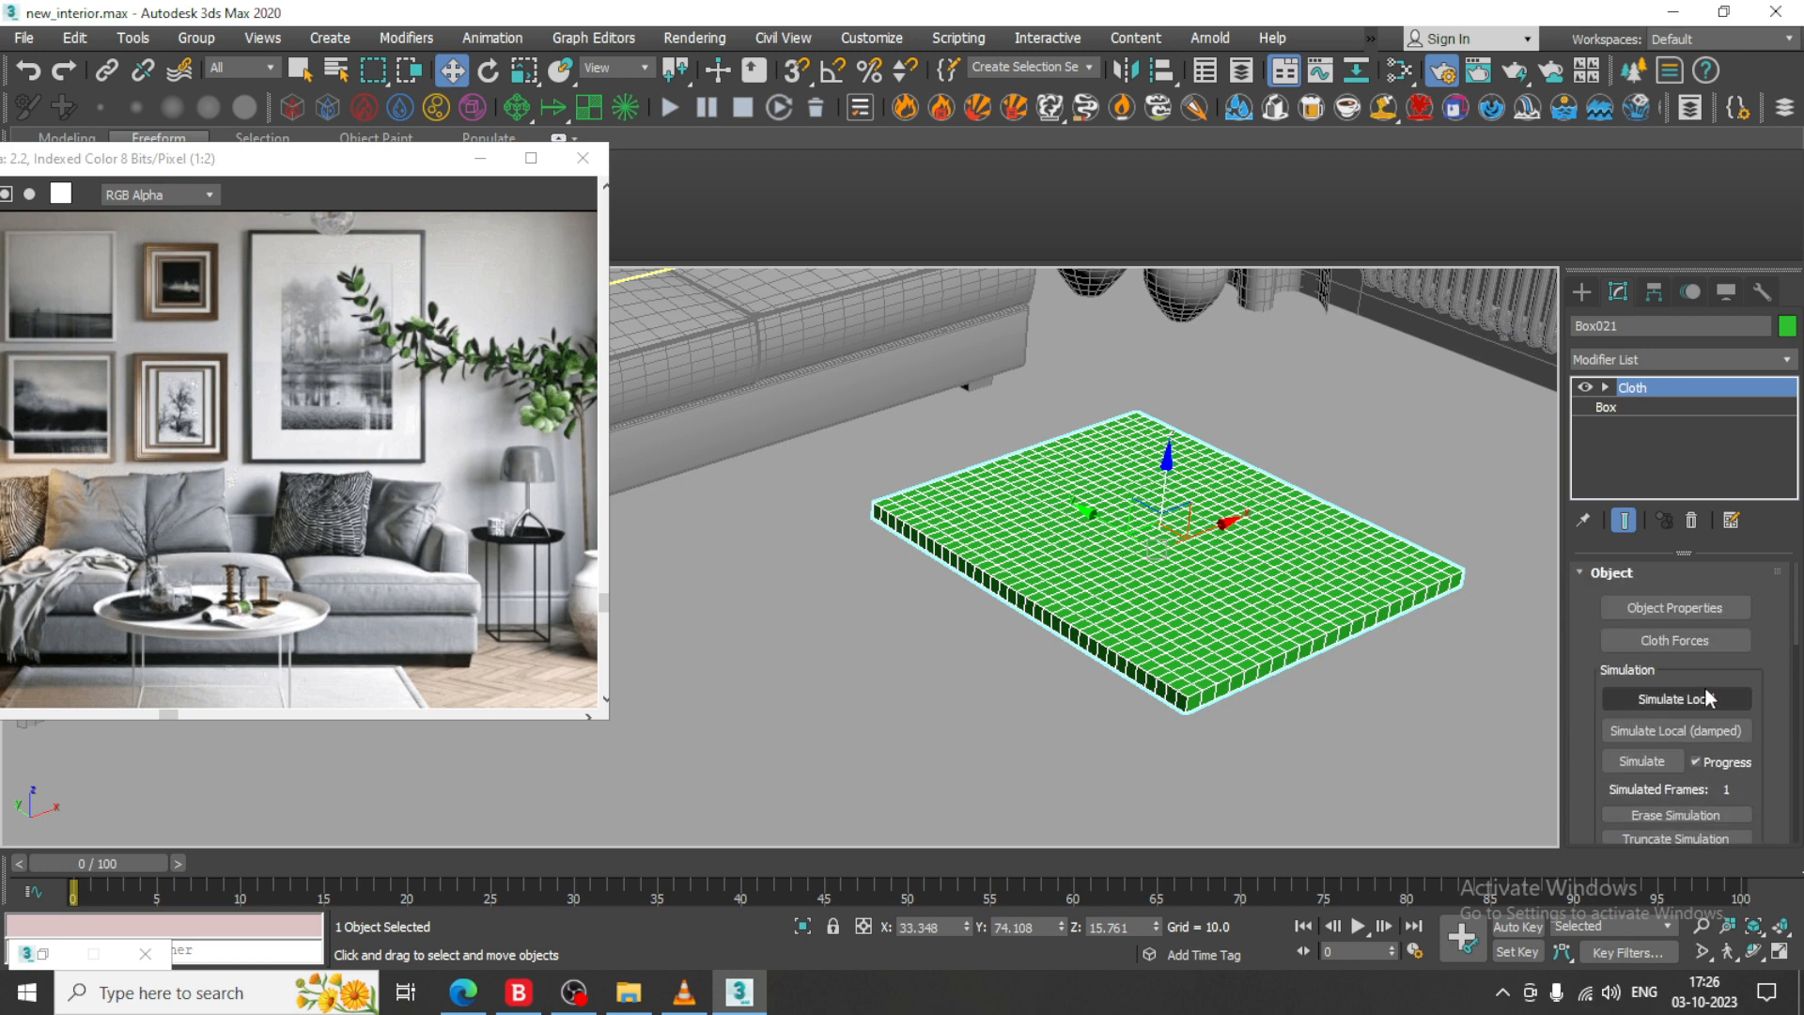
pyautogui.click(1647, 762)
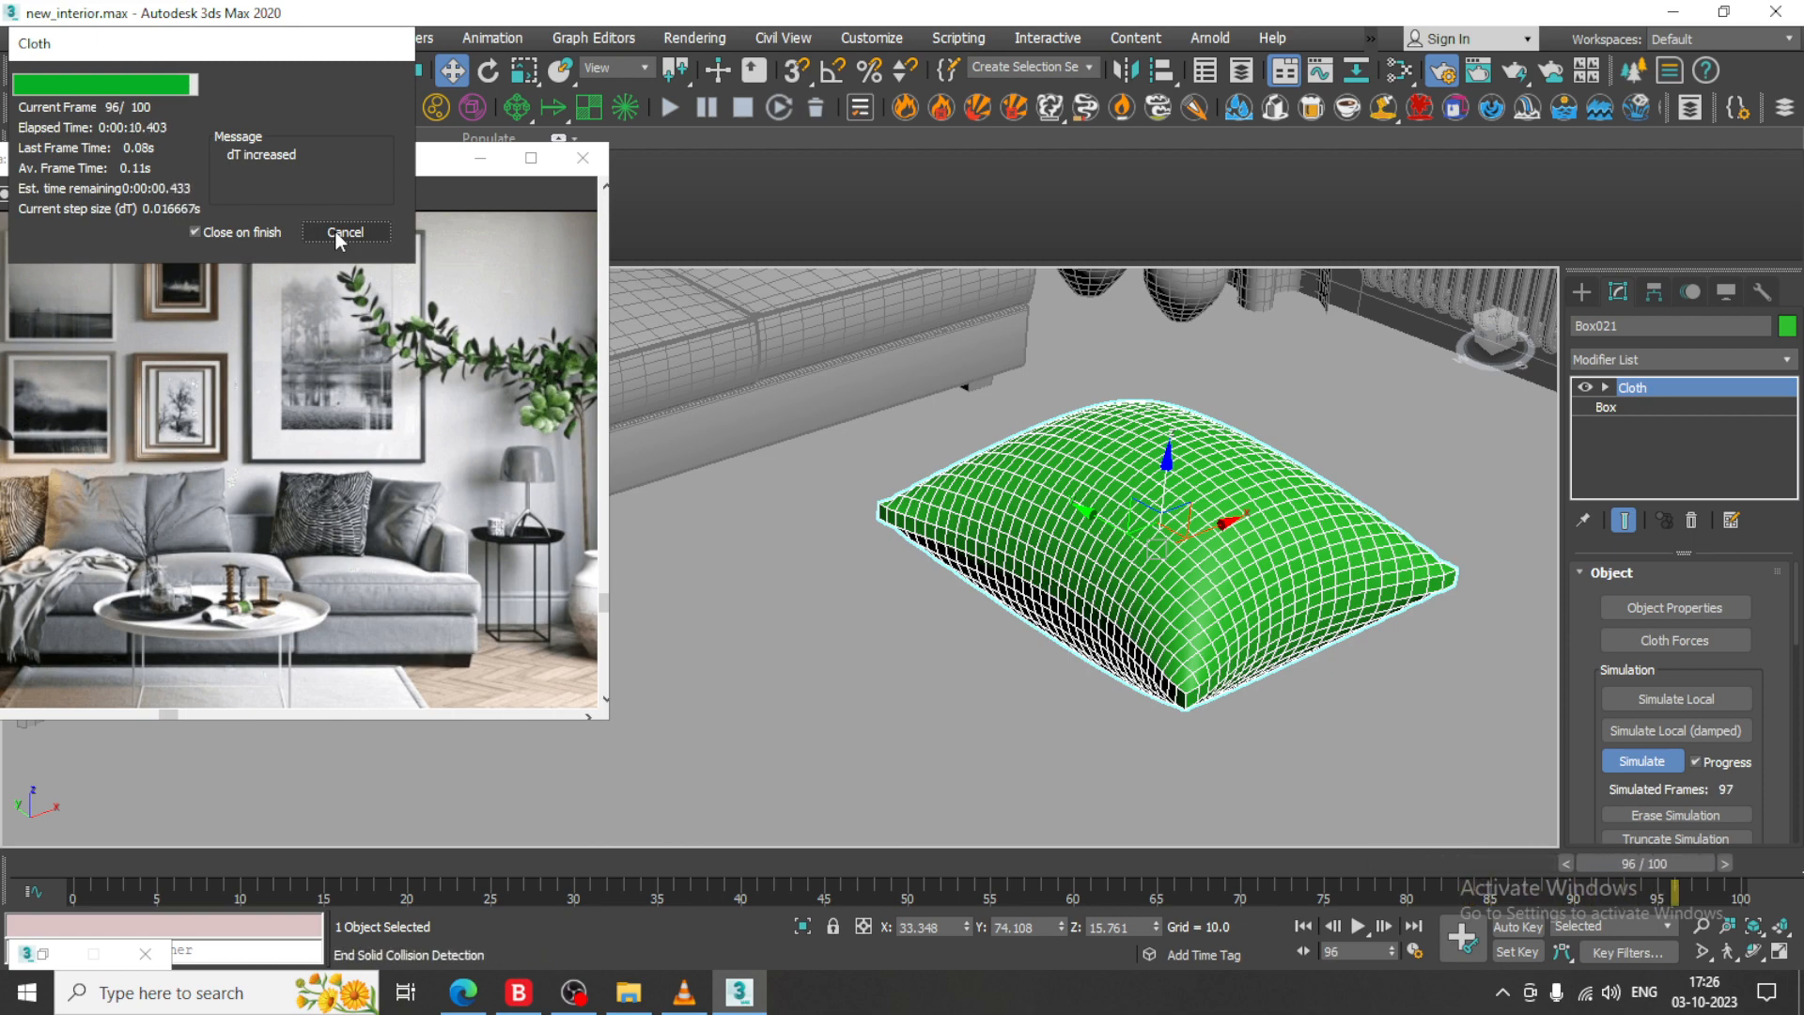
# - Flatten the inflated cushion by scaling its height to about 66%
pyautogui.keyDown('alt'); pyautogui.moveTo(1437, 691); pyautogui.dragTo(1160, 595, button='middle'); pyautogui.keyUp('alt')
pyautogui.scroll(2, 1159, 596)
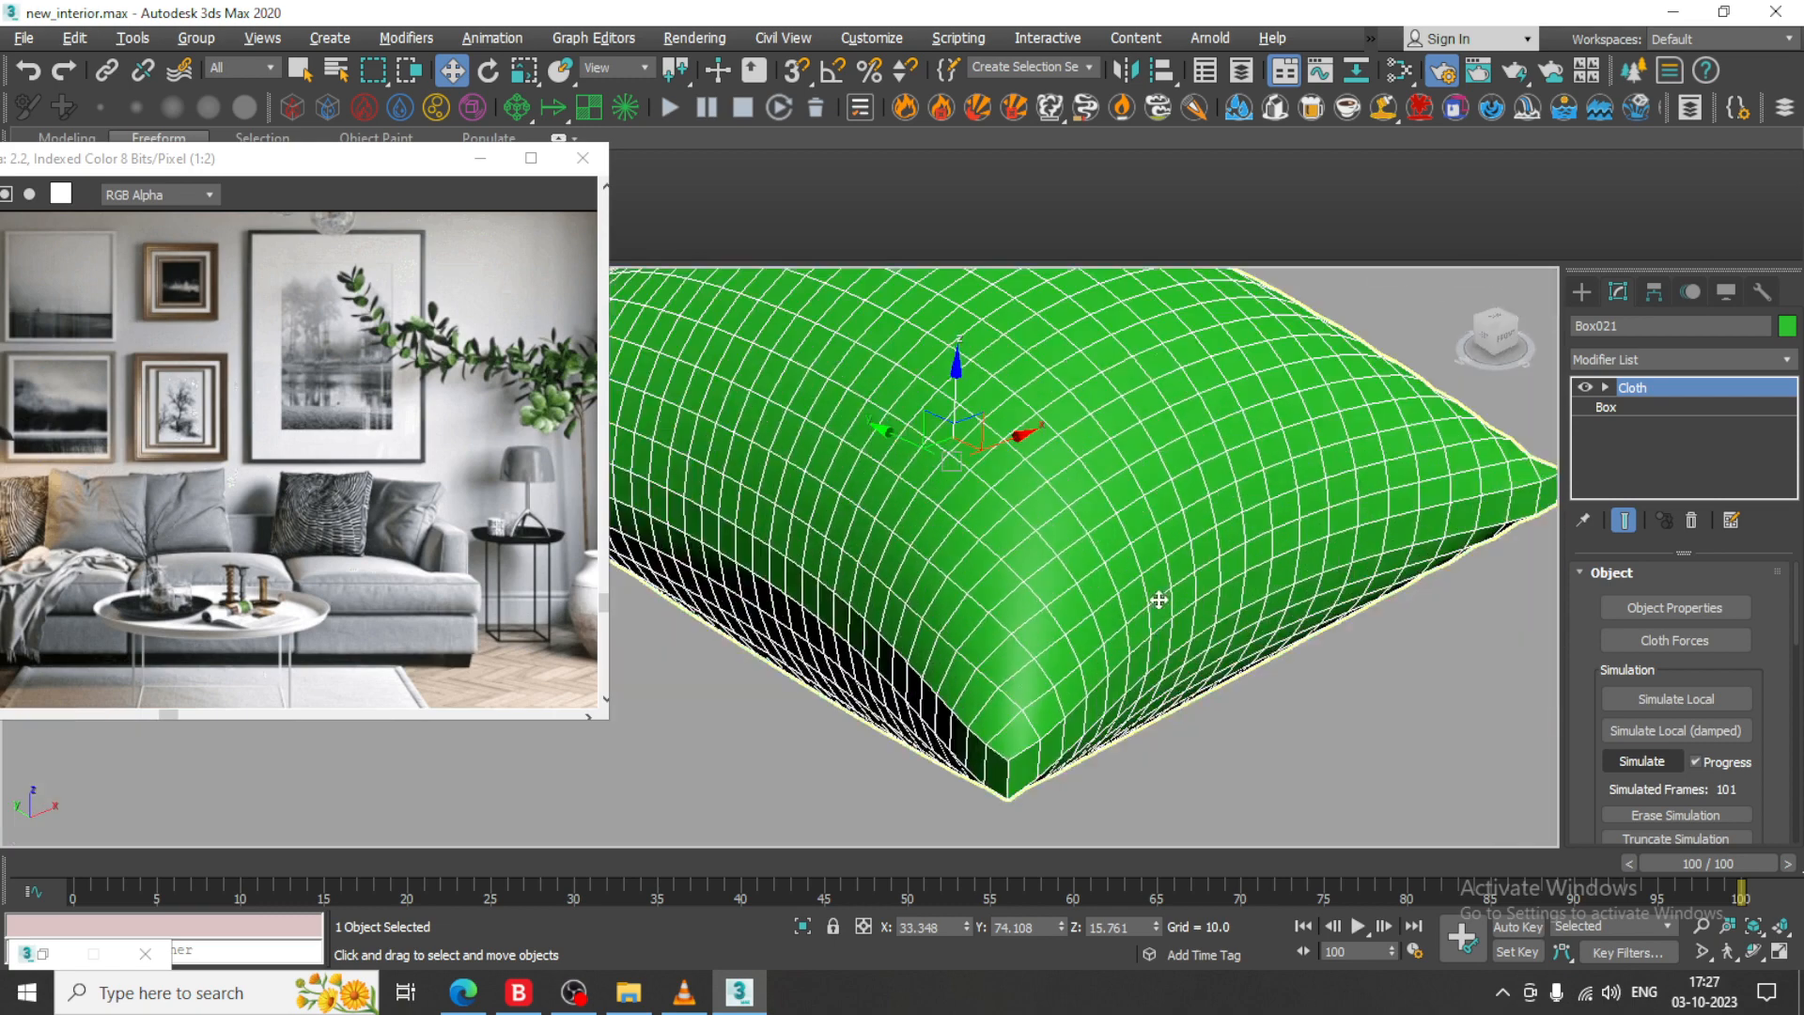
pyautogui.press('r')
pyautogui.moveTo(956, 367); pyautogui.dragTo(961, 399)
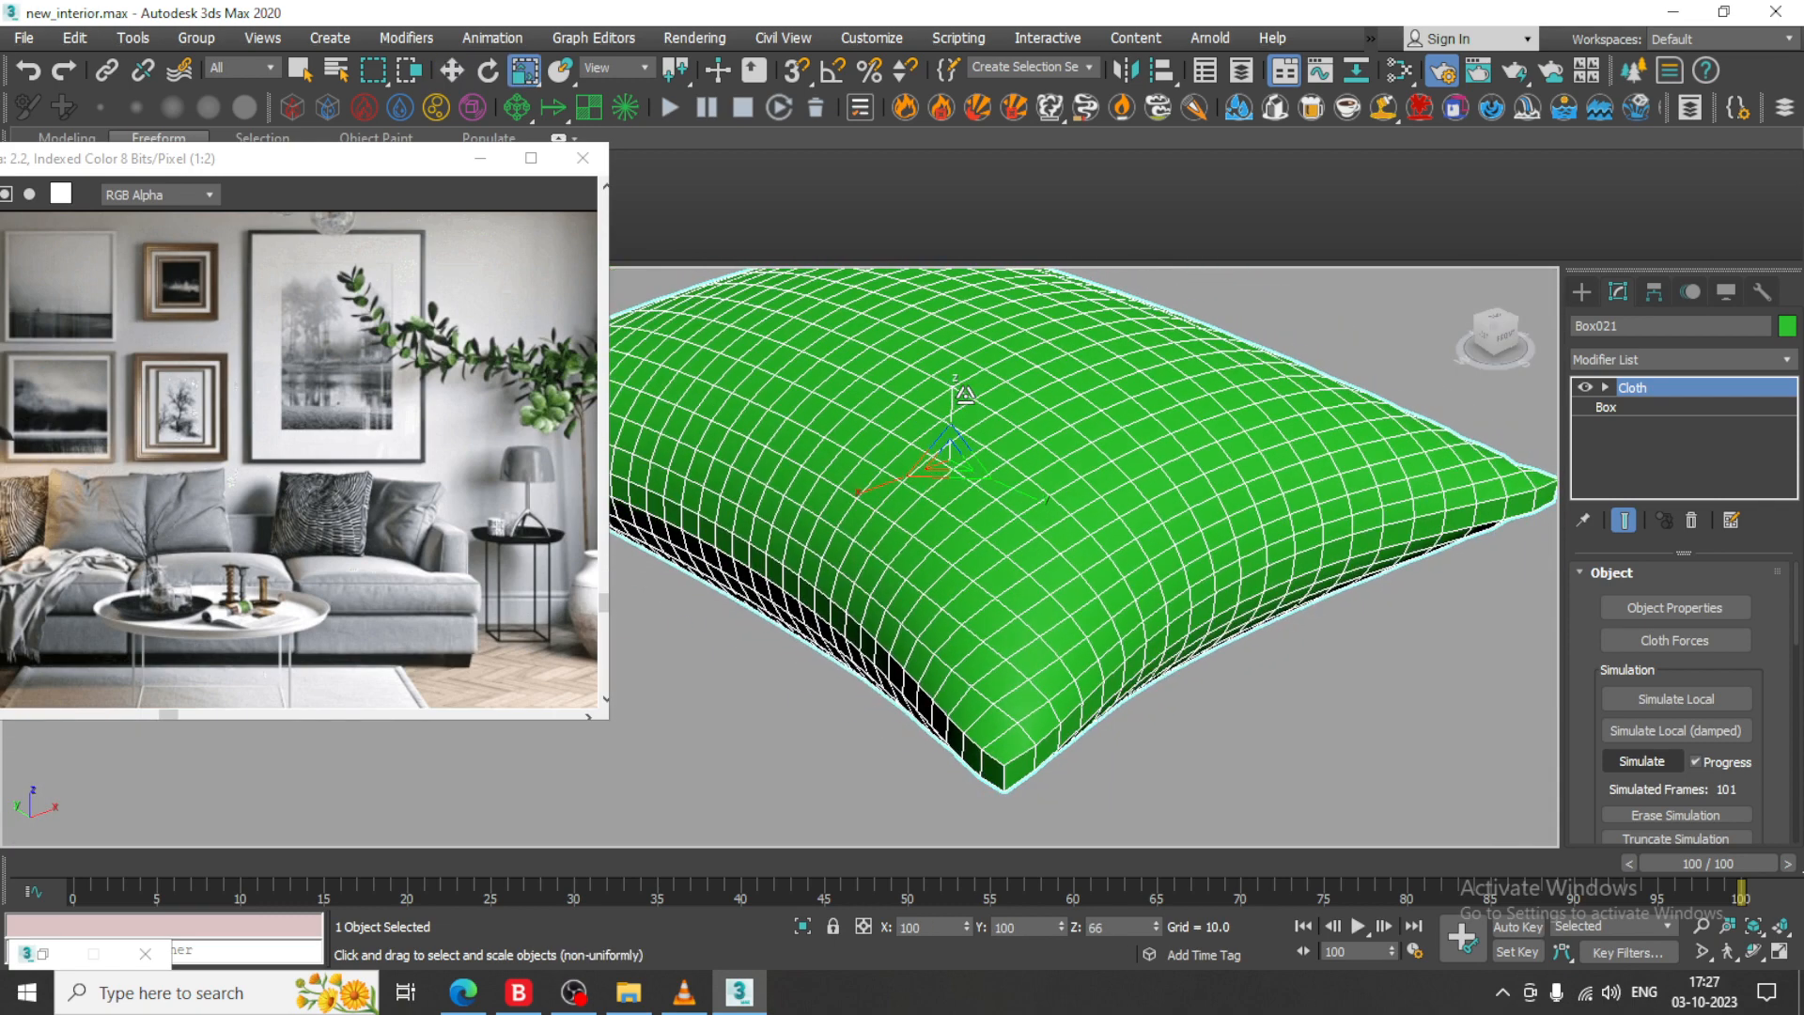
pyautogui.scroll(-3, 964, 398)
pyautogui.press('w')
# - Convert the cushion to an Editable Poly
pyautogui.scroll(-2, 968, 442)
pyautogui.scroll(5, 968, 442)
pyautogui.rightClick(964, 433)
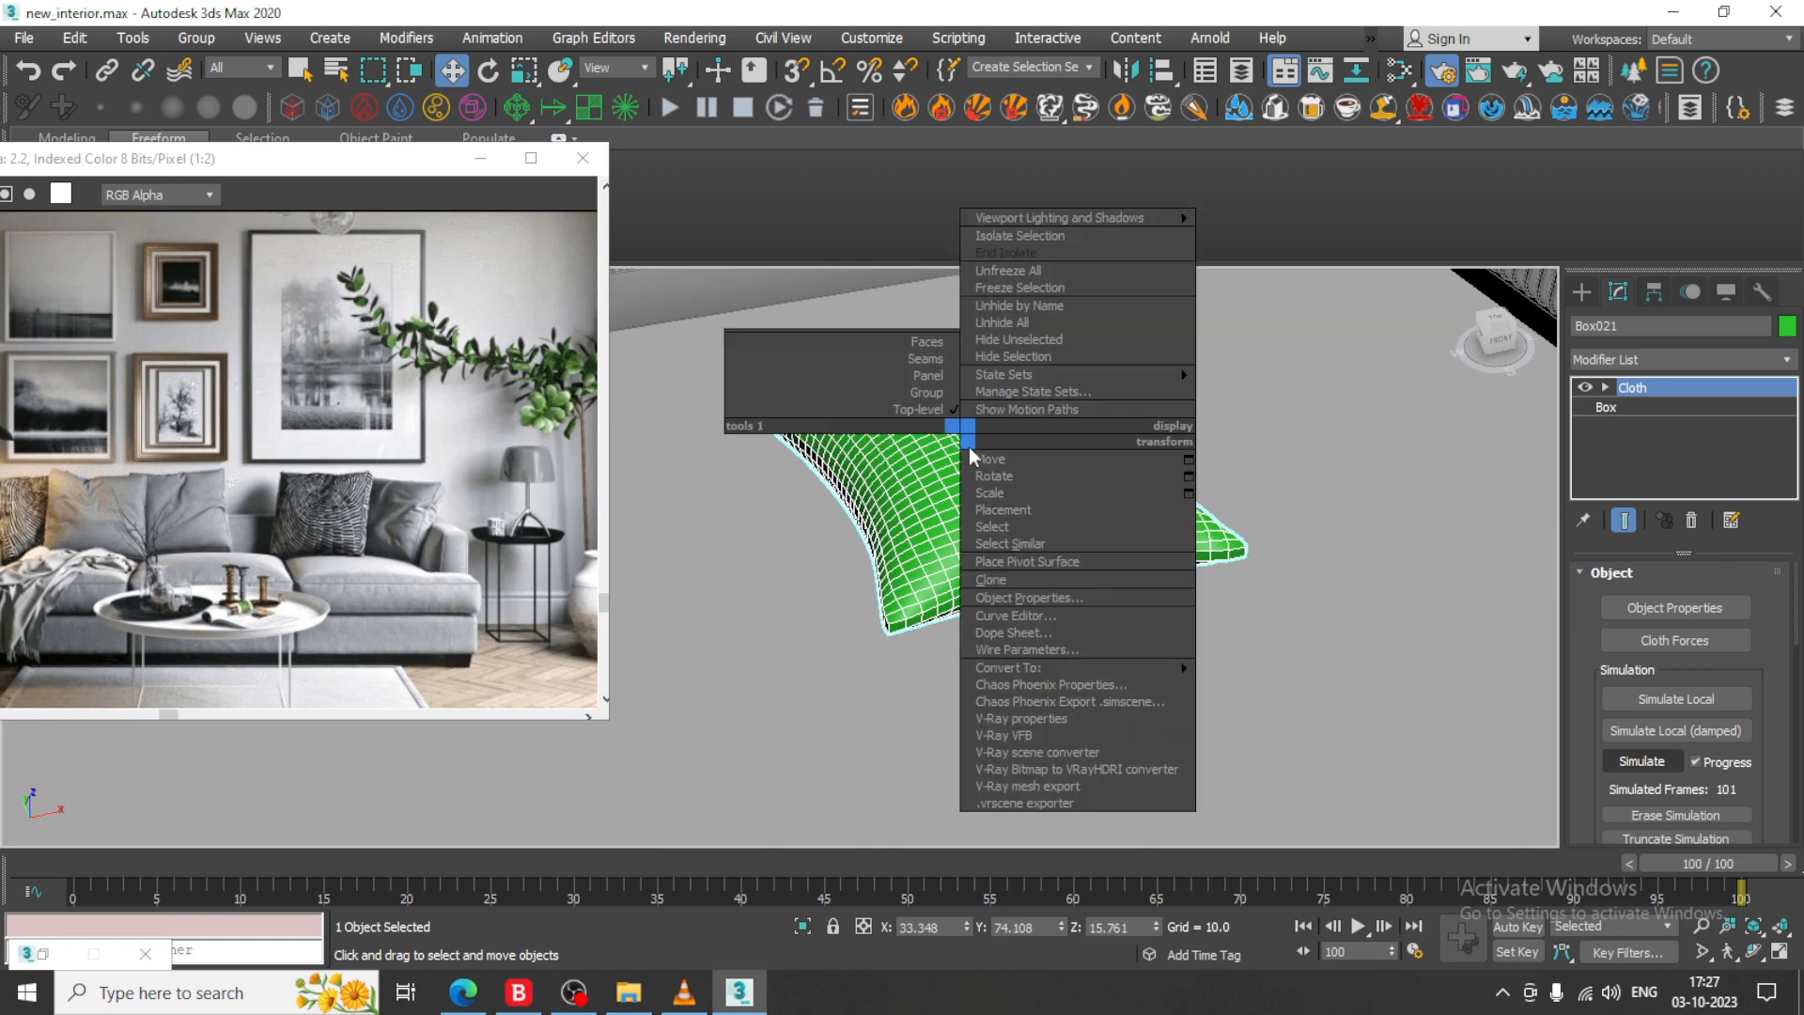
pyautogui.moveTo(1118, 669)
pyautogui.click(1335, 674)
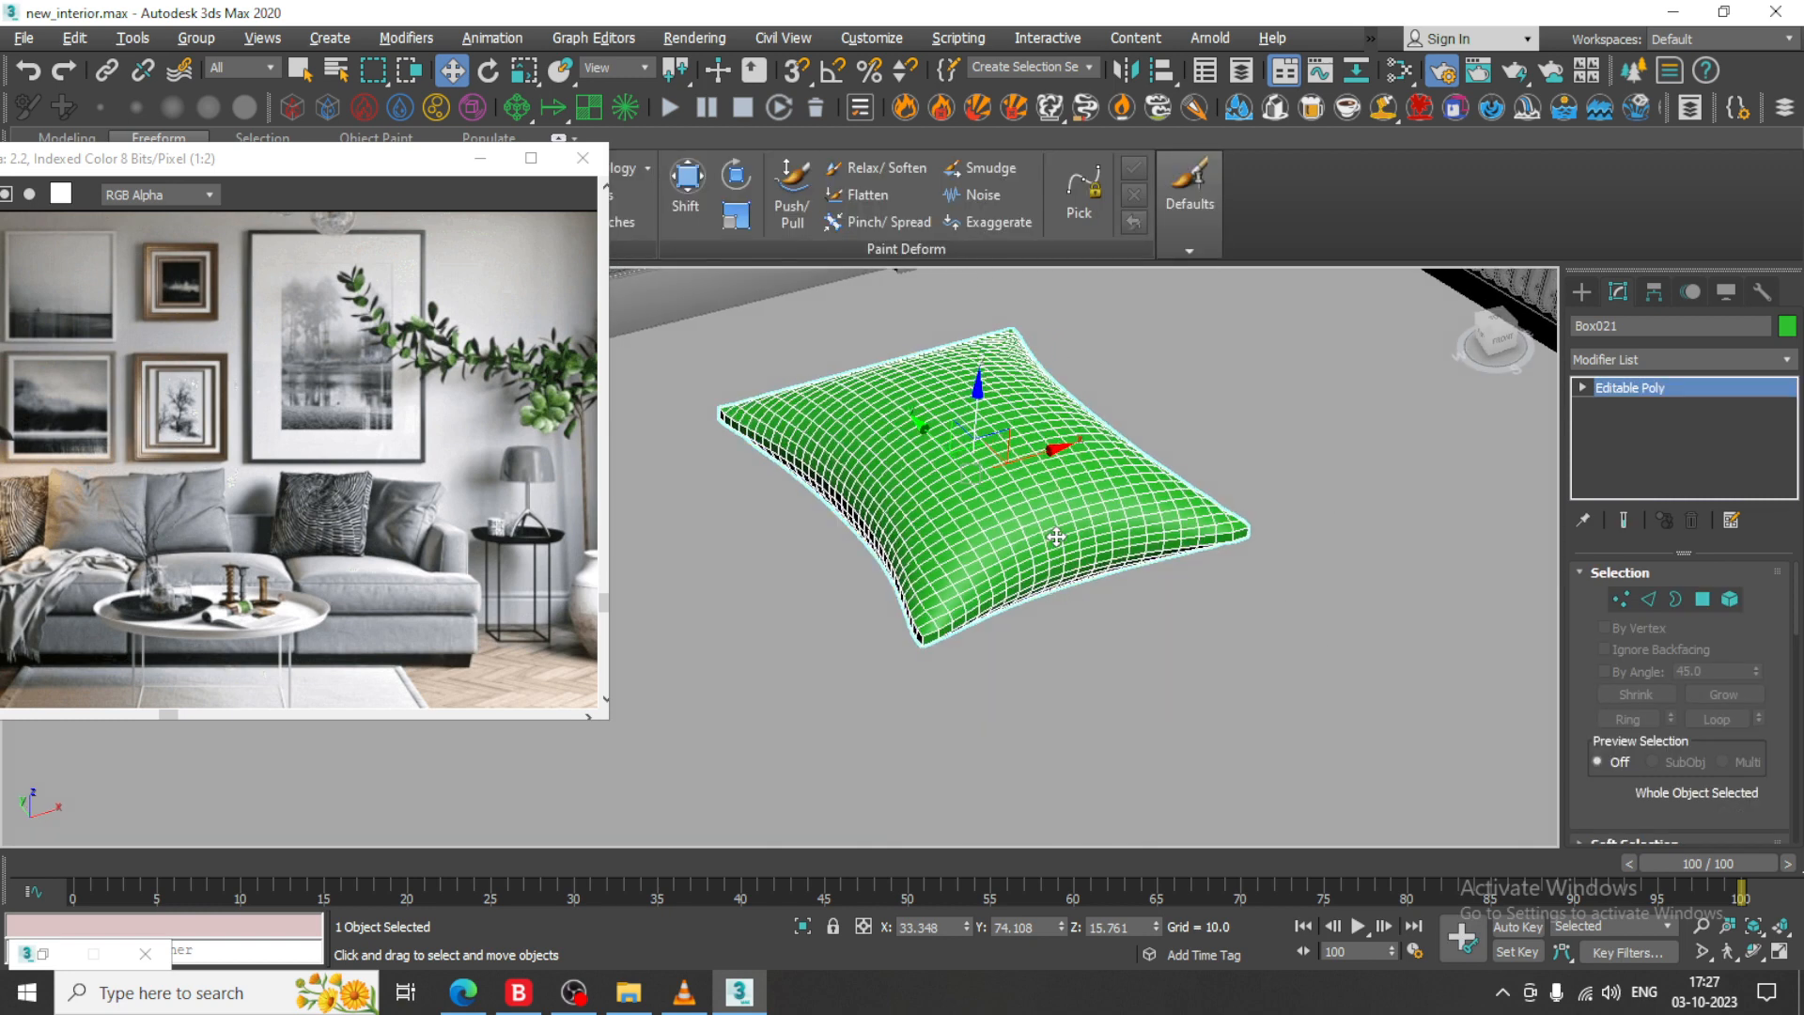
# - Add a TurboSmooth modifier with 1 iteration to the cushion and switch off its effect
pyautogui.click(1707, 358)
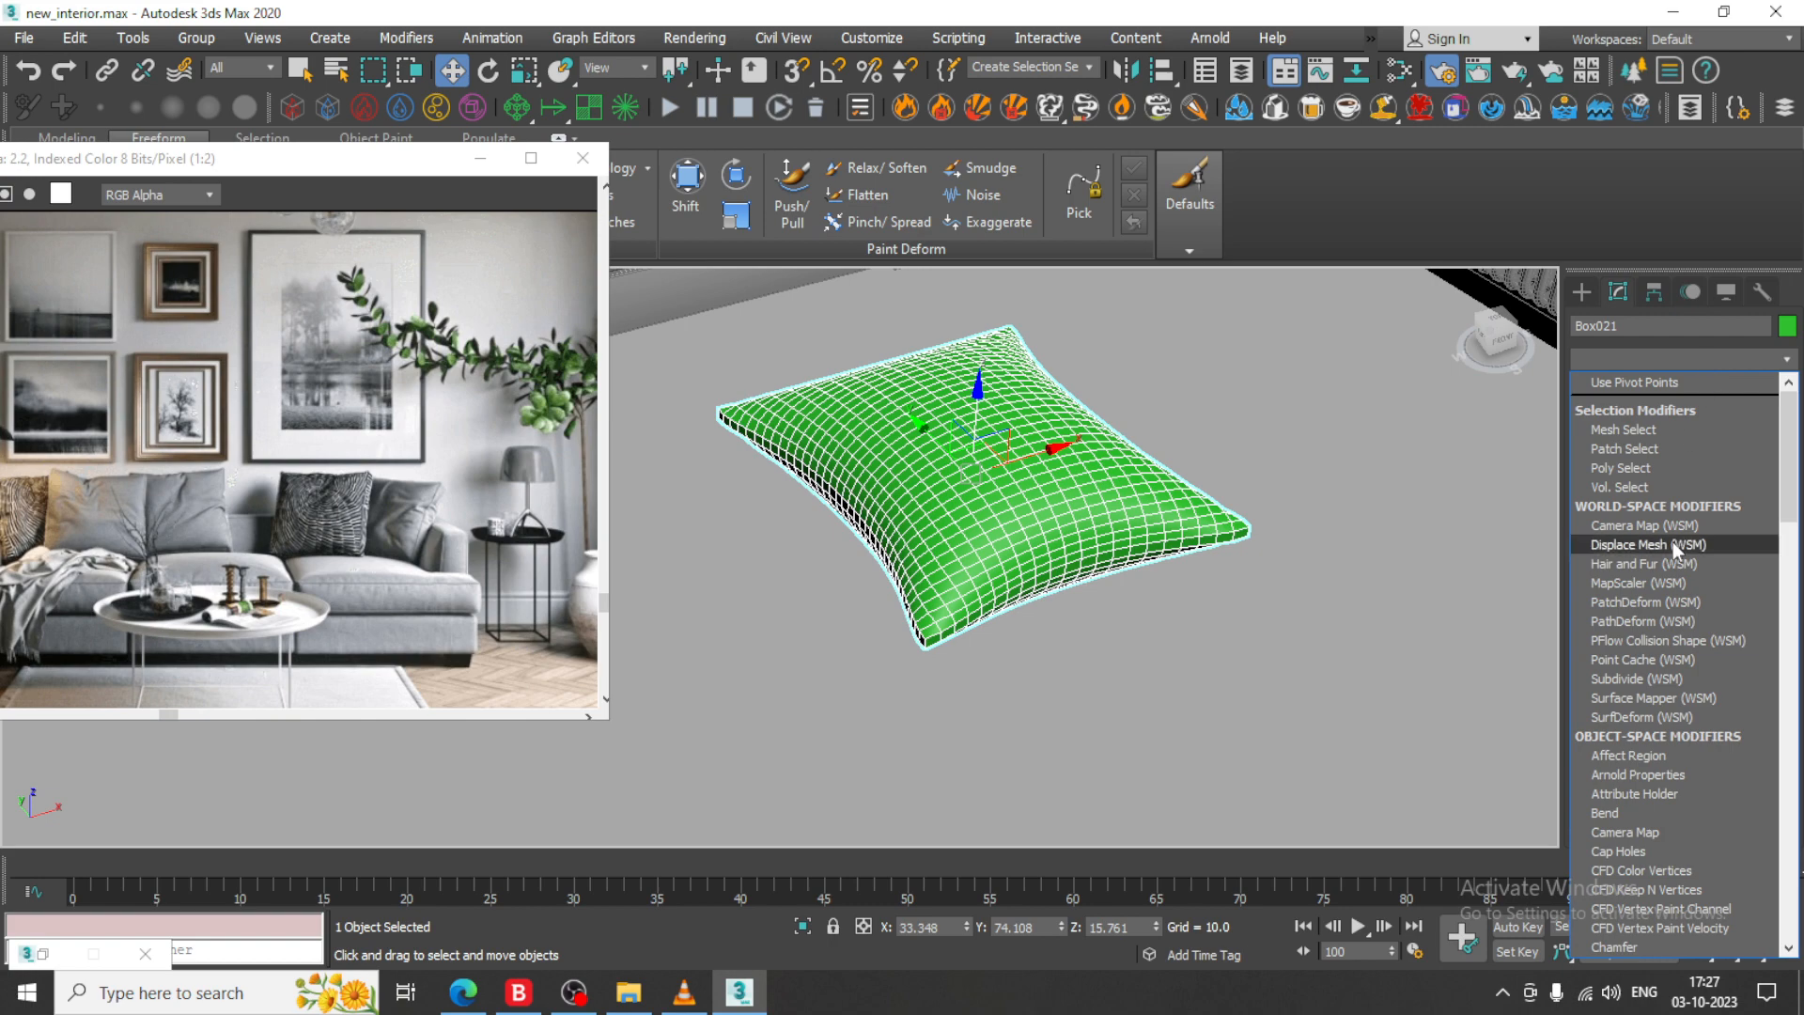
pyautogui.write('tu')
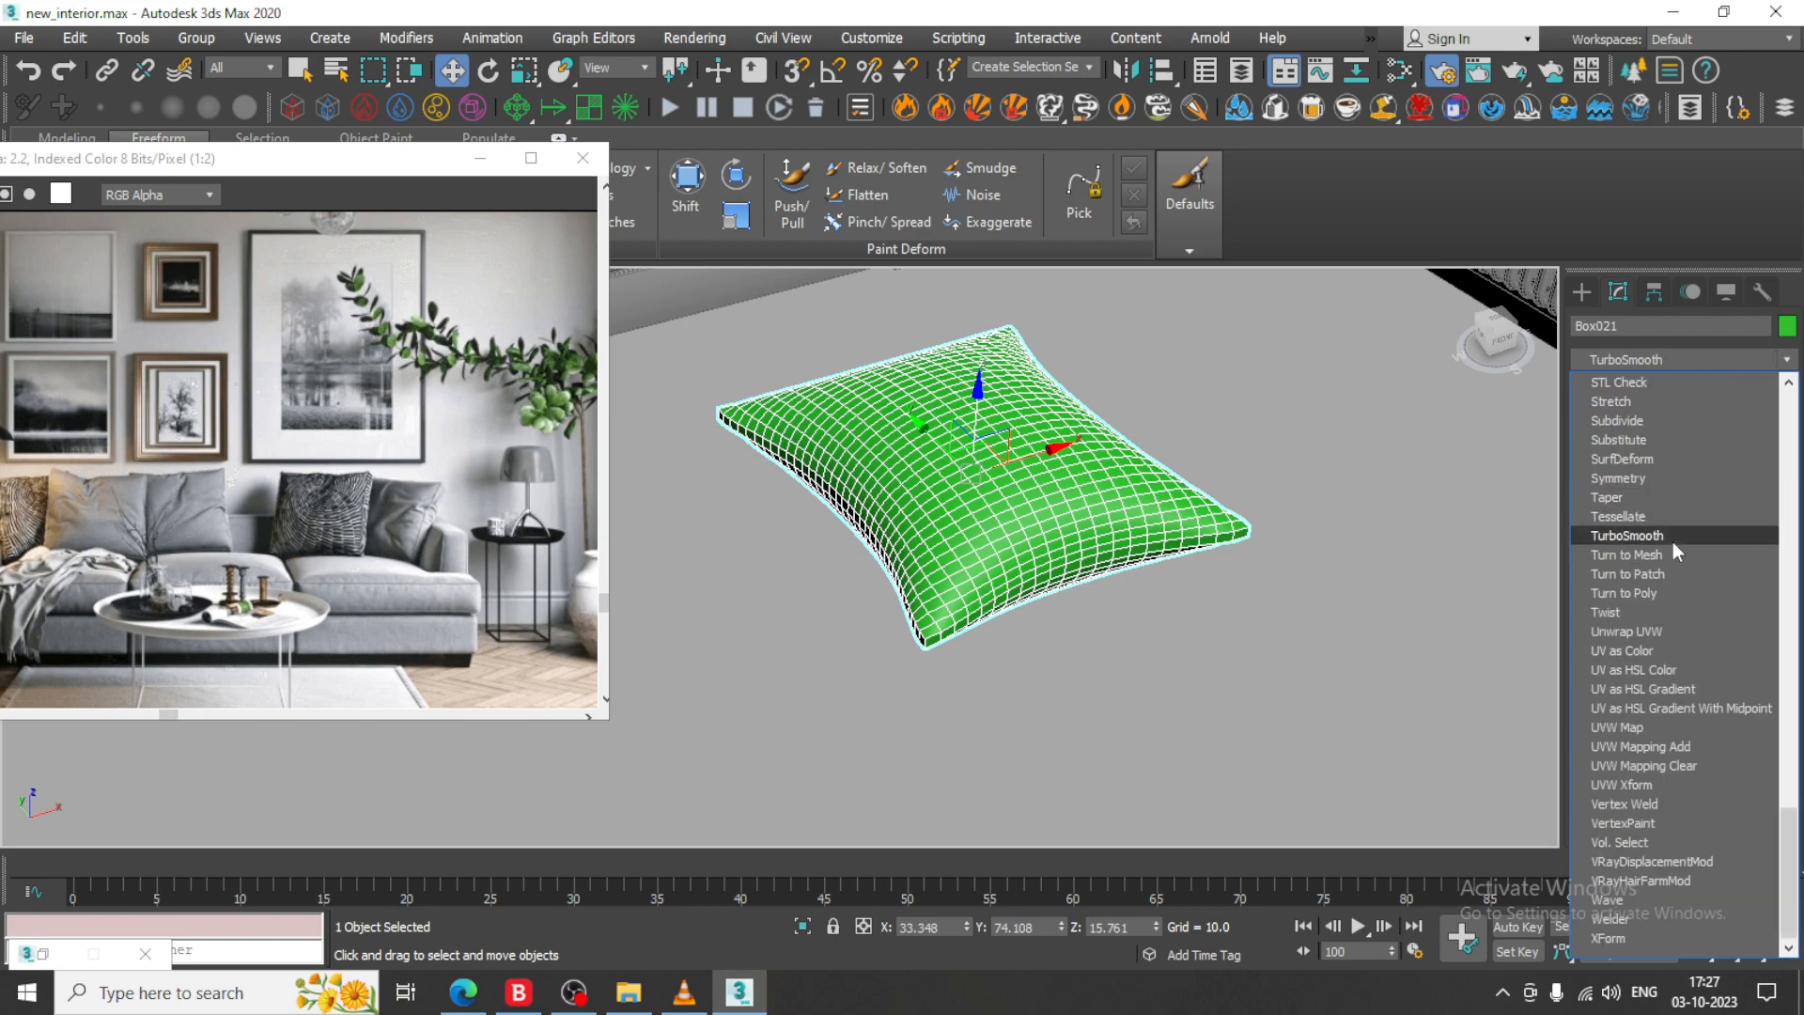
pyautogui.click(1672, 538)
pyautogui.keyDown('alt'); pyautogui.moveTo(1214, 553); pyautogui.dragTo(1203, 632, button='middle'); pyautogui.keyUp('alt')
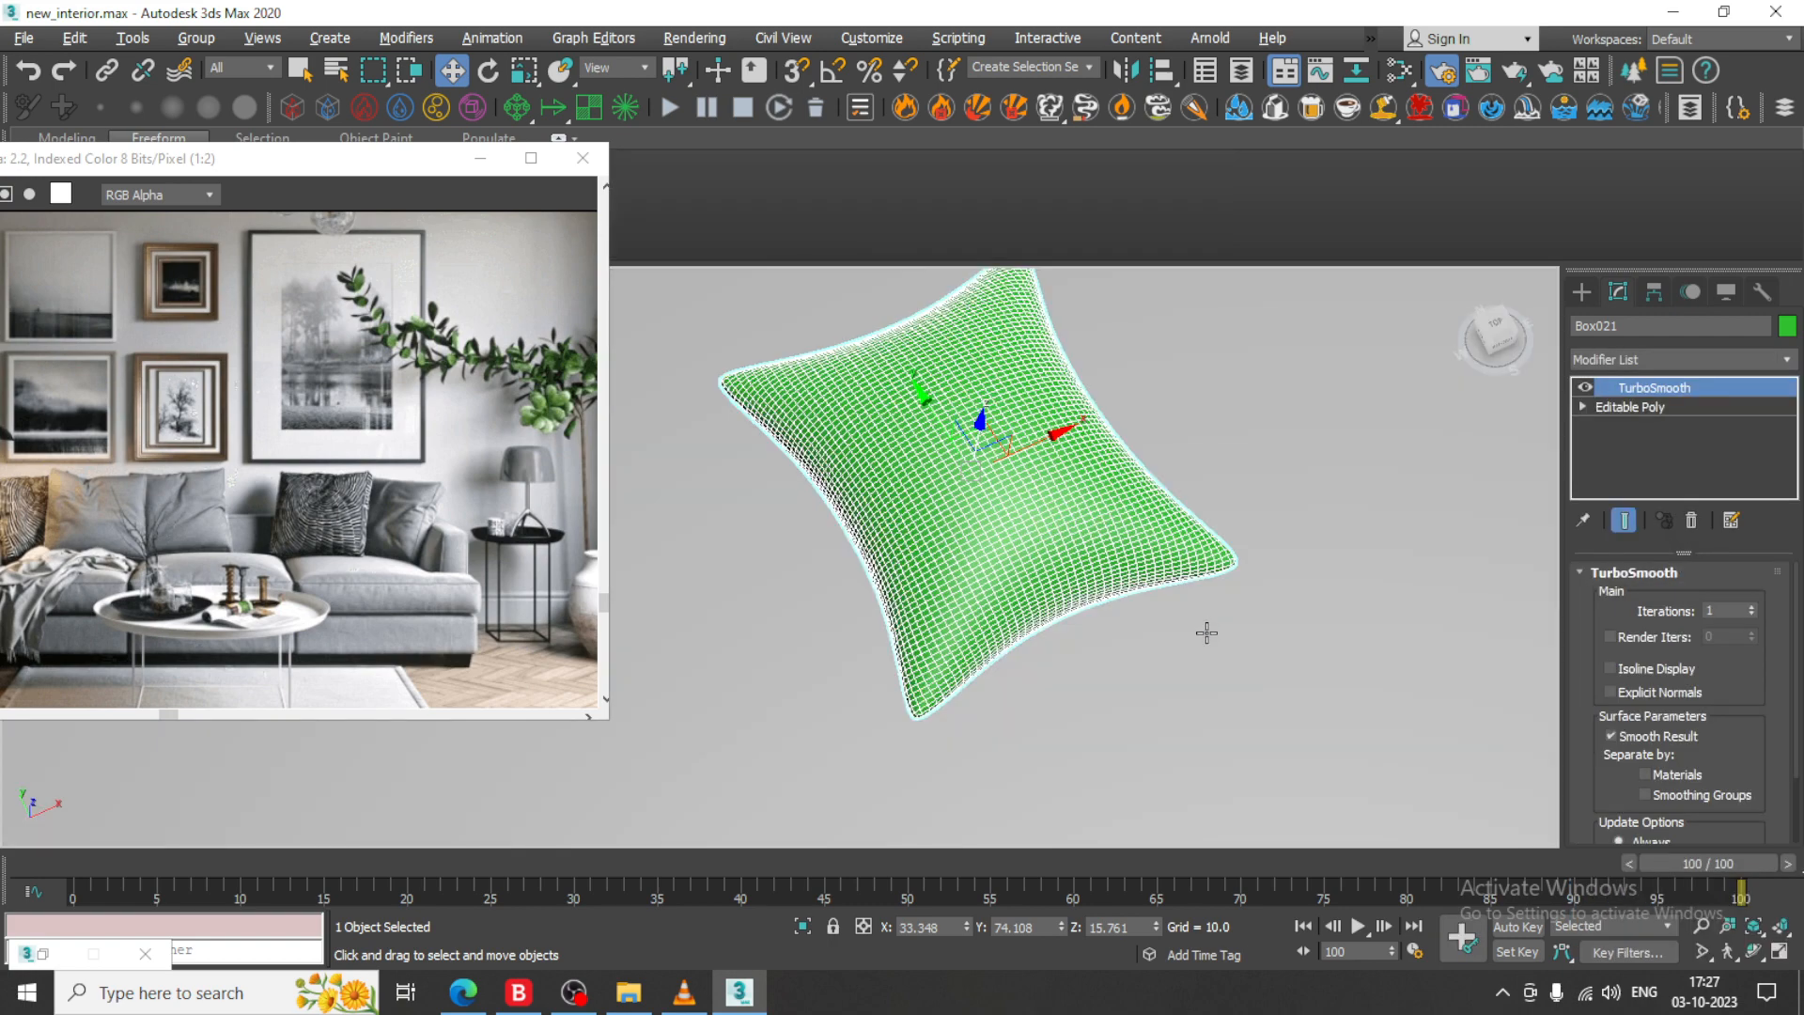
pyautogui.press('r')
pyautogui.click(1585, 387)
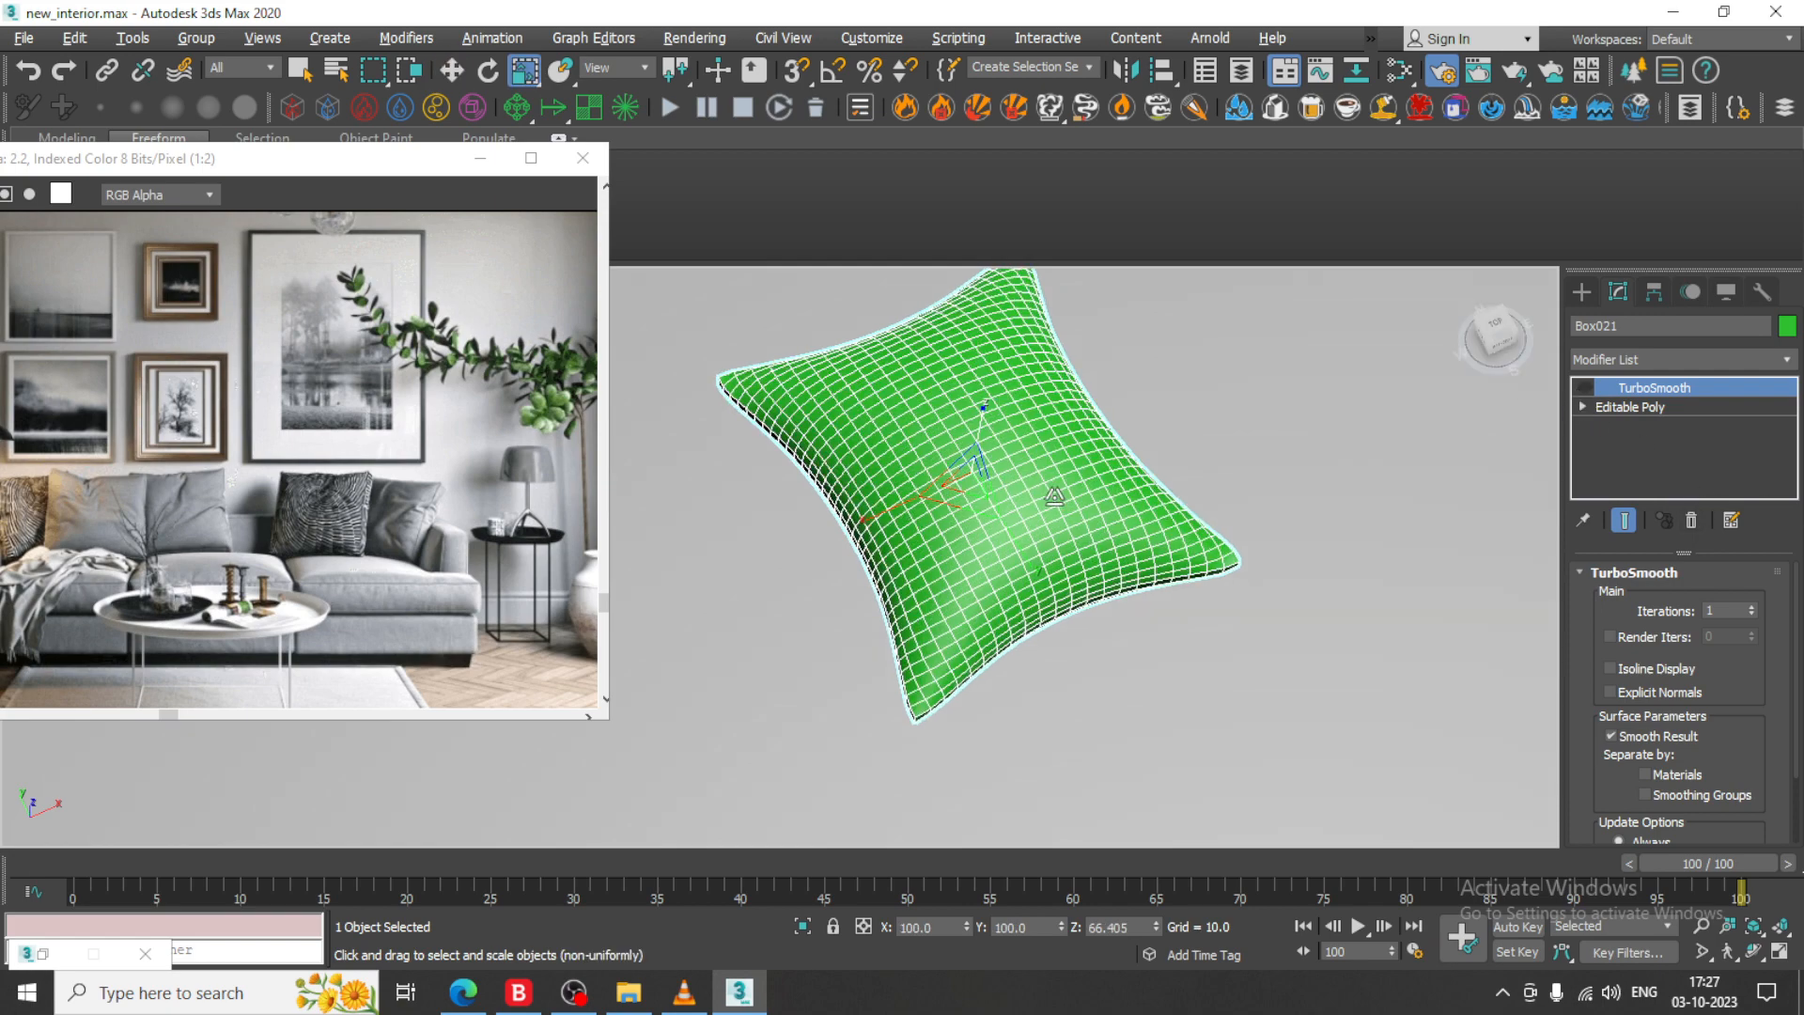
# - Stretch the cushion along its X axis to about 114.5%
pyautogui.keyDown('alt'); pyautogui.moveTo(1057, 531); pyautogui.dragTo(1048, 488, button='middle'); pyautogui.keyUp('alt')
pyautogui.moveTo(868, 491); pyautogui.dragTo(852, 500)
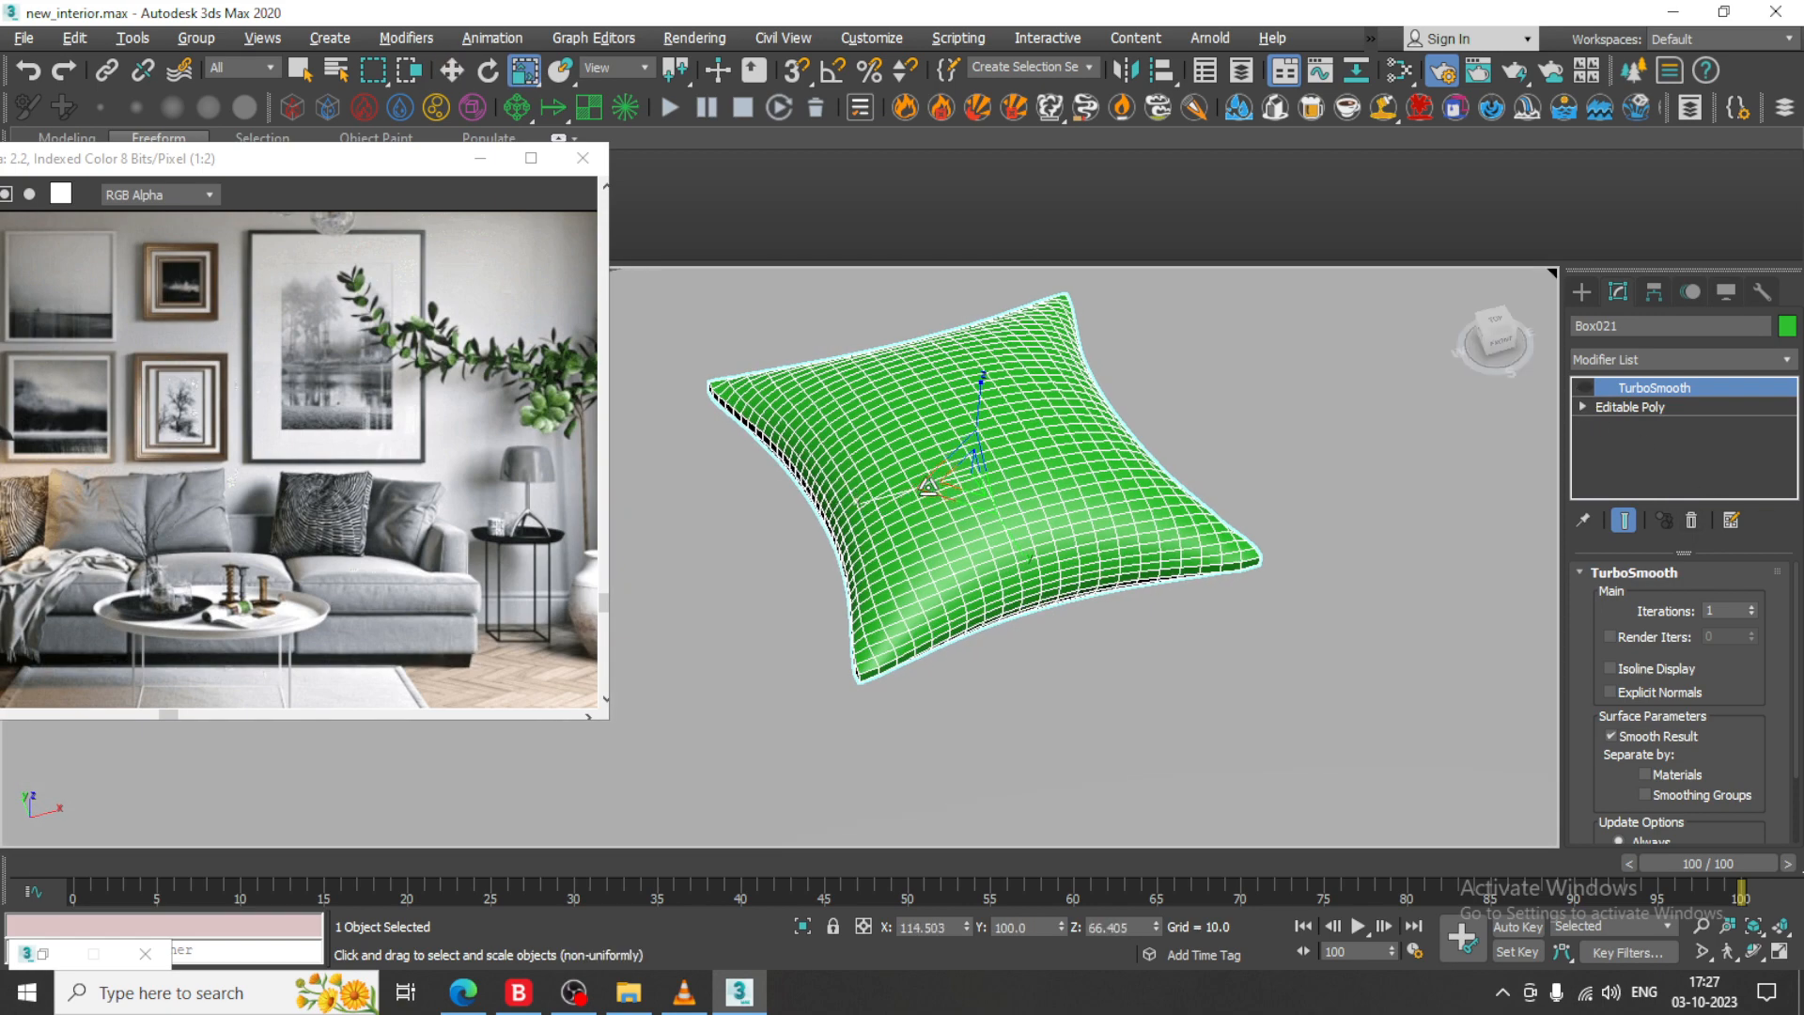
pyautogui.keyDown('alt'); pyautogui.moveTo(869, 499); pyautogui.dragTo(915, 435, button='middle'); pyautogui.keyUp('alt')
# - Enable angle snapping and rotate the cushion 90° so it stands upright
pyautogui.press('e')
pyautogui.scroll(-2, 1090, 515)
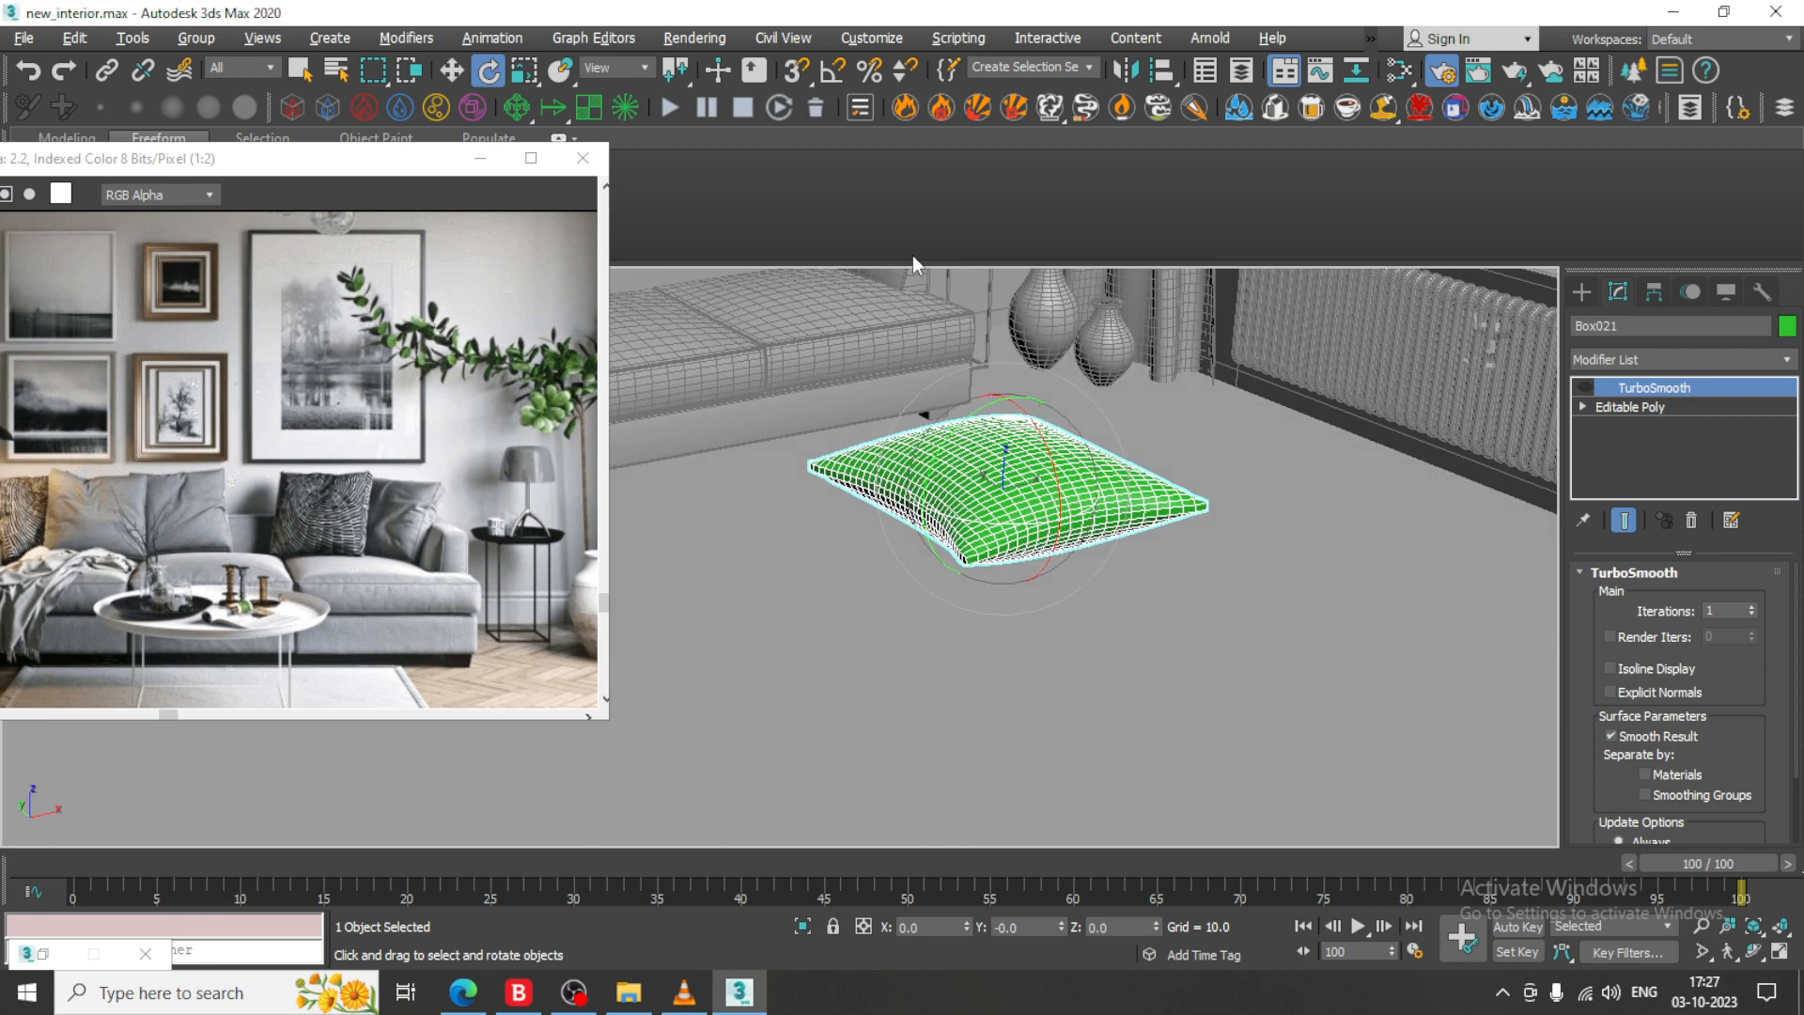
pyautogui.click(832, 71)
pyautogui.moveTo(1007, 542); pyautogui.dragTo(1031, 477)
pyautogui.press('w')
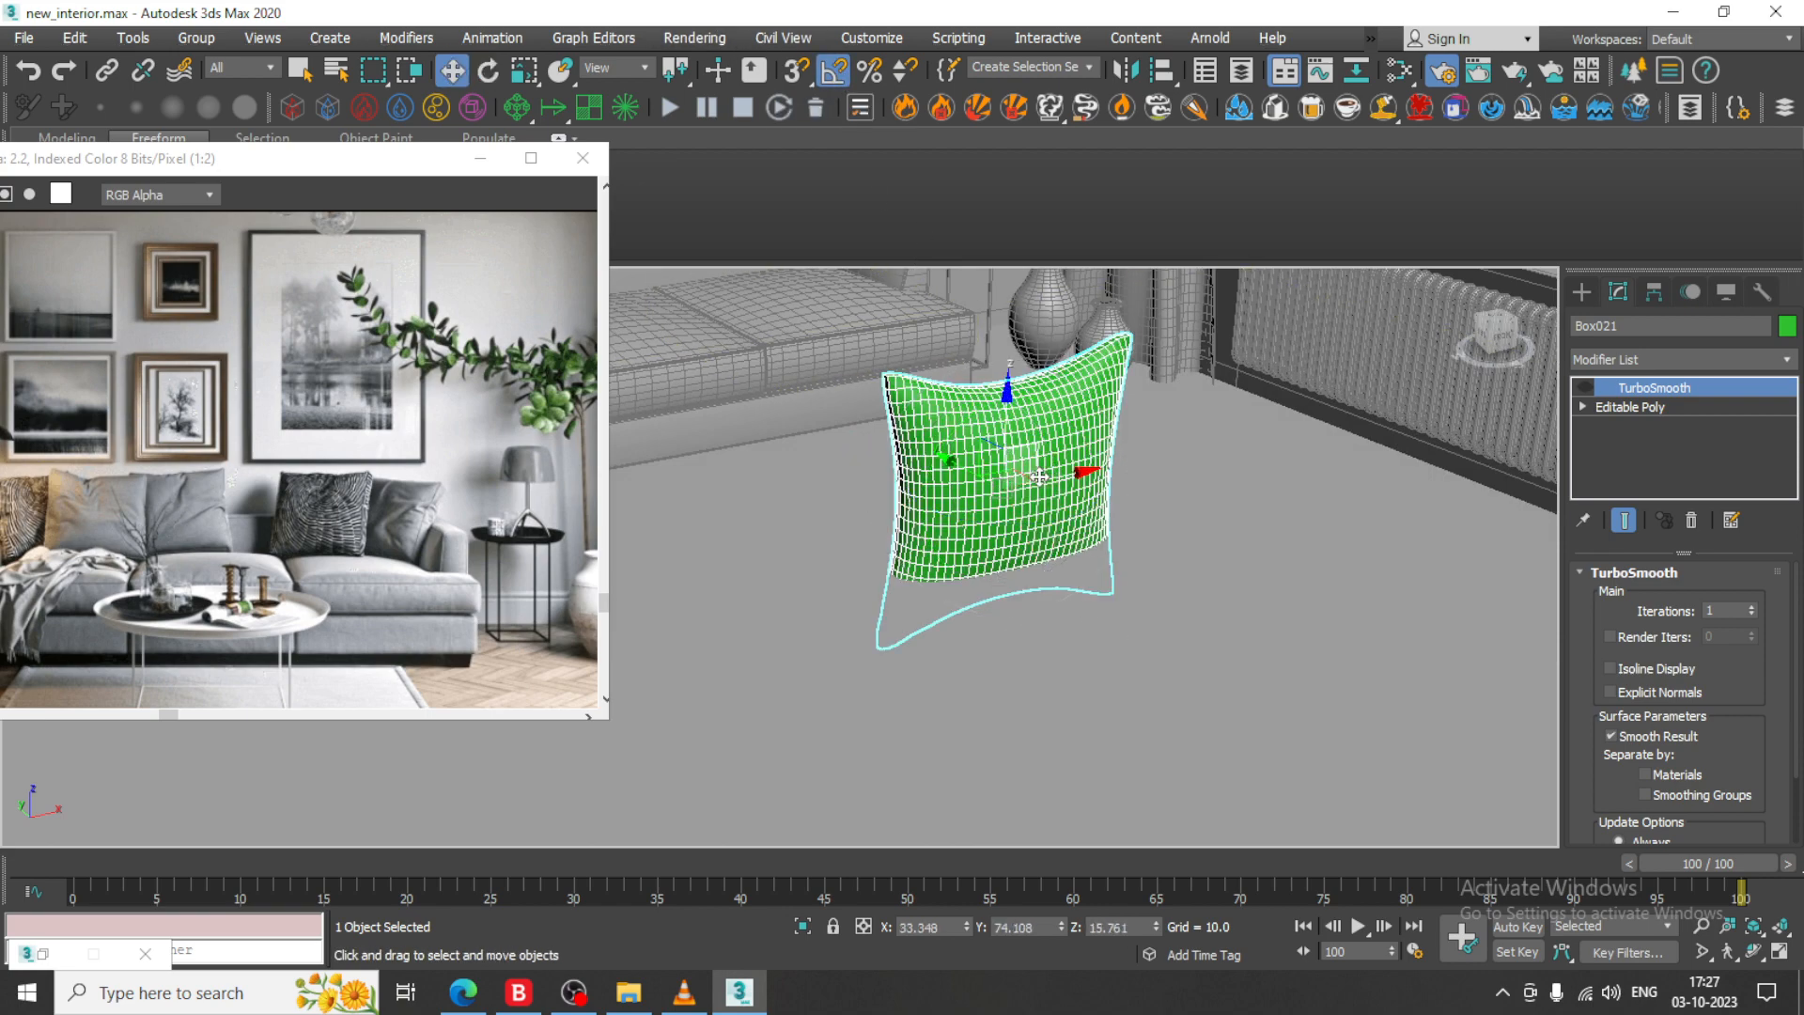
# - Scale the upright cushion down uniformly to about 80% of its size
pyautogui.keyDown('alt'); pyautogui.moveTo(1031, 477); pyautogui.dragTo(954, 471, button='middle'); pyautogui.keyUp('alt')
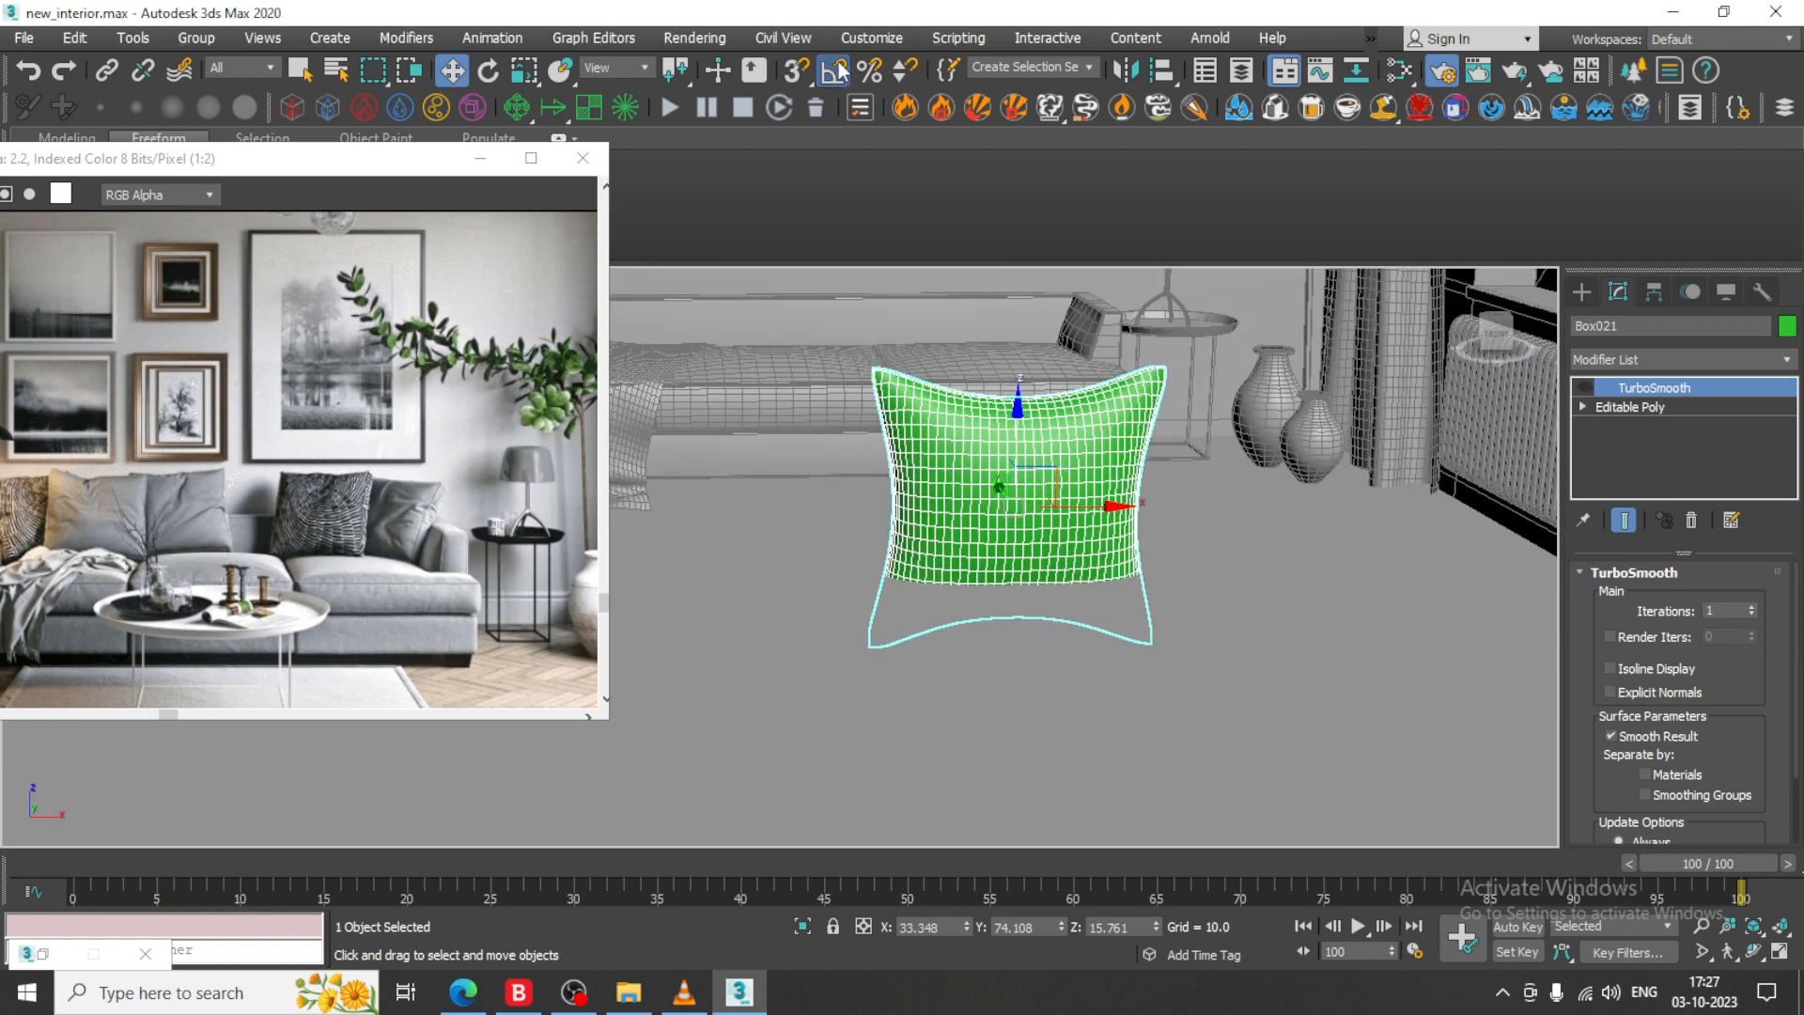
pyautogui.press('r')
pyautogui.moveTo(1011, 508); pyautogui.dragTo(1005, 539)
pyautogui.press('w')
# - Thicken the cushion from front to back, to a local Z scale of about 63%
pyautogui.moveTo(1005, 539)
pyautogui.keyDown('alt'); pyautogui.mouseDown(button='middle')
pyautogui.moveTo(1040, 531)
pyautogui.moveTo(1039, 612)
pyautogui.moveTo(1027, 557)
pyautogui.mouseUp(button='middle'); pyautogui.keyUp('alt')
pyautogui.press('r')
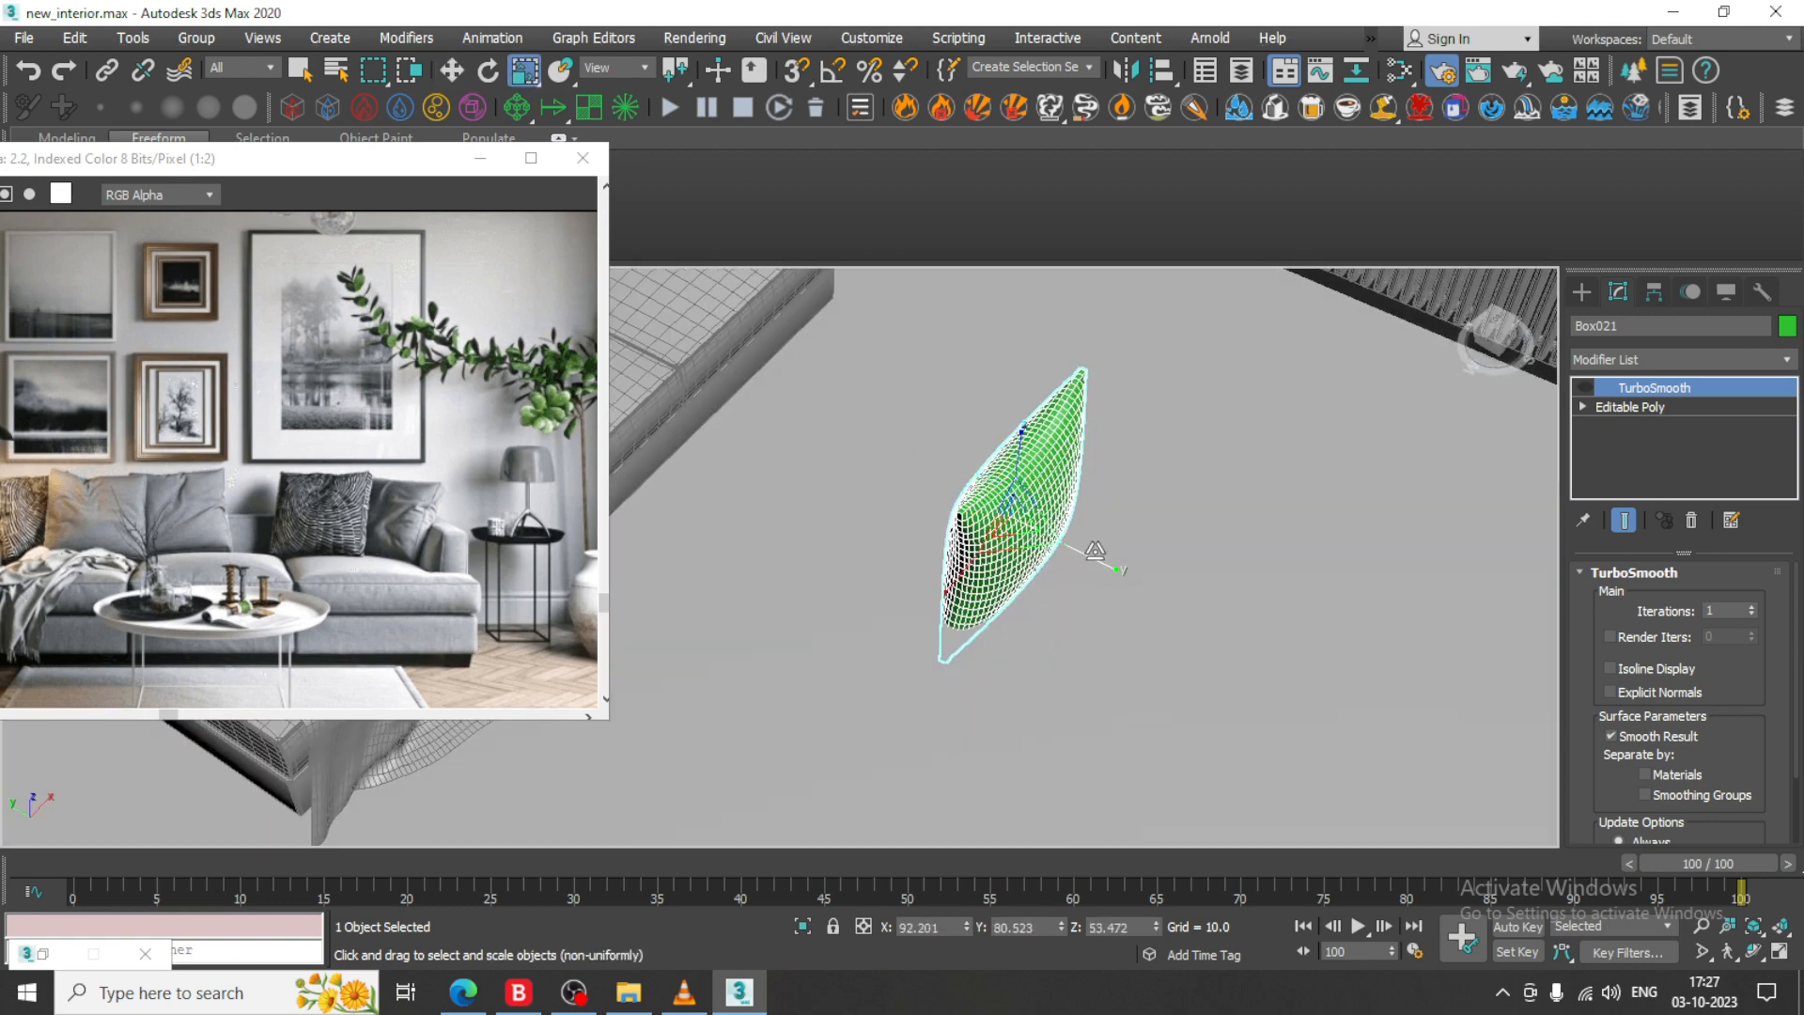
pyautogui.press('w')
pyautogui.press('e')
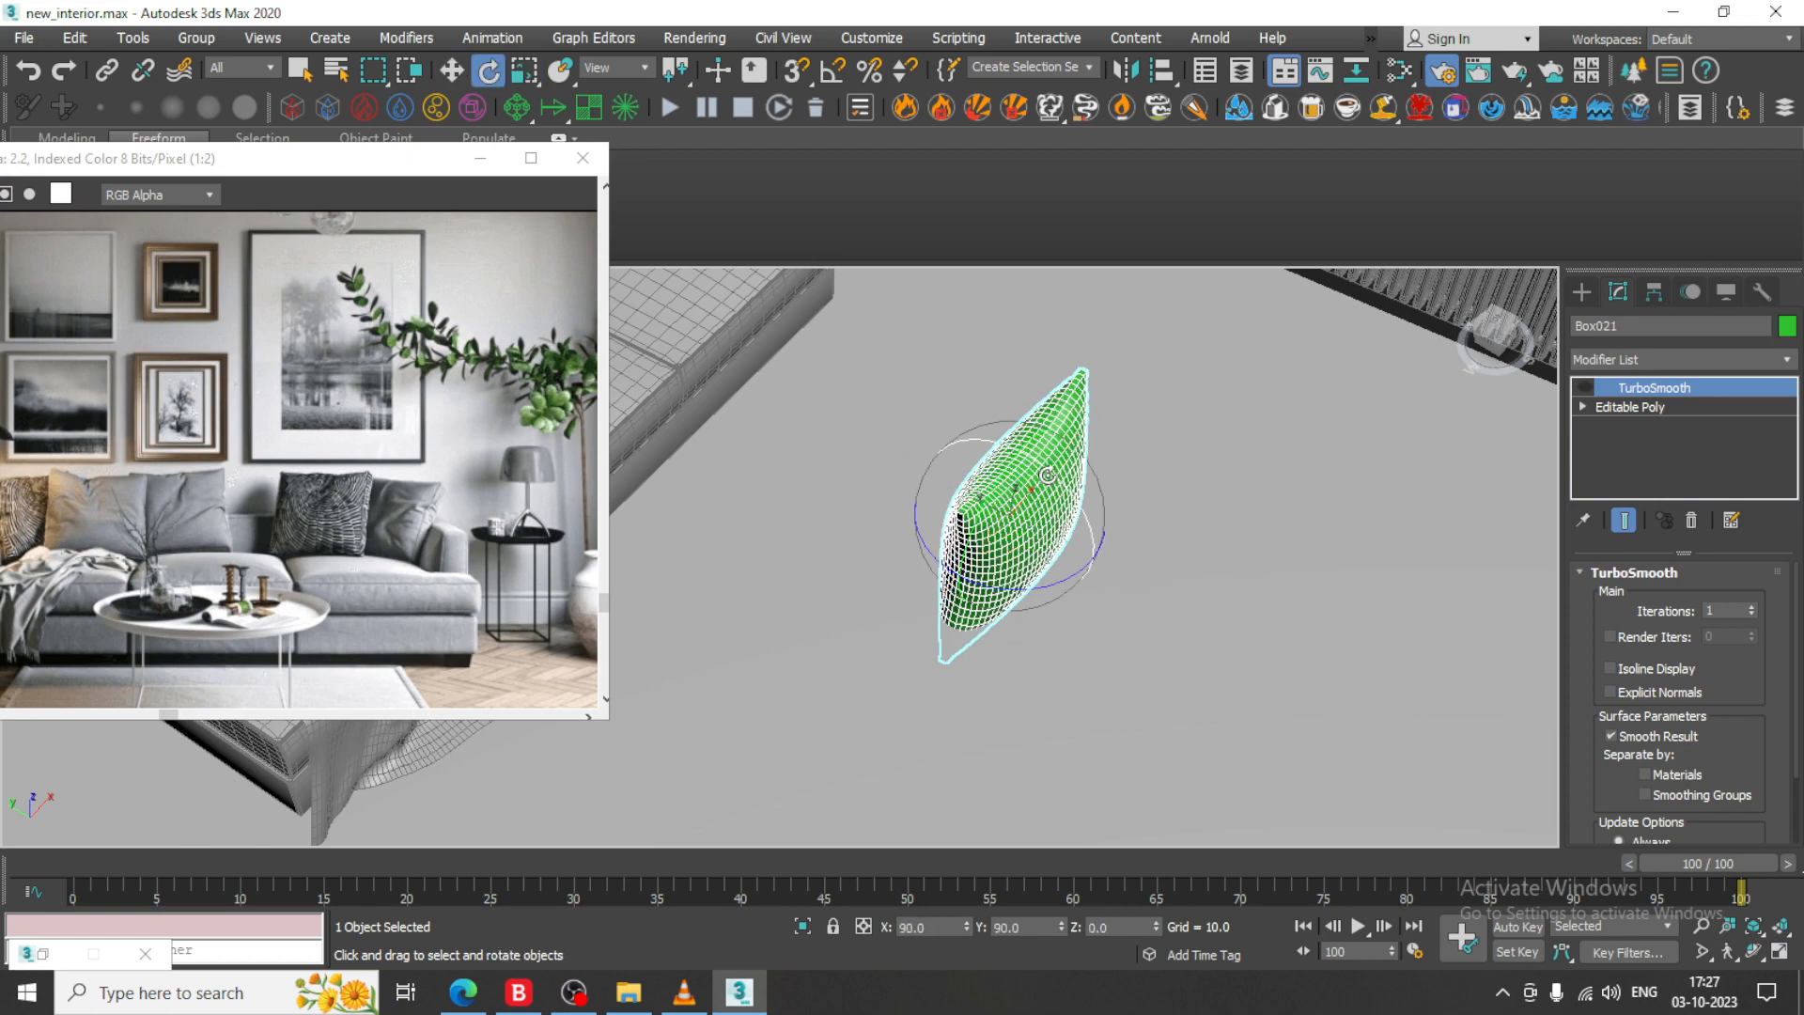
pyautogui.press('w')
# - Move the upright cushion back over the sofa seat and raise it to a Z position of about 43.4
pyautogui.keyDown('alt'); pyautogui.moveTo(1014, 457); pyautogui.dragTo(1170, 689, button='middle'); pyautogui.keyUp('alt')
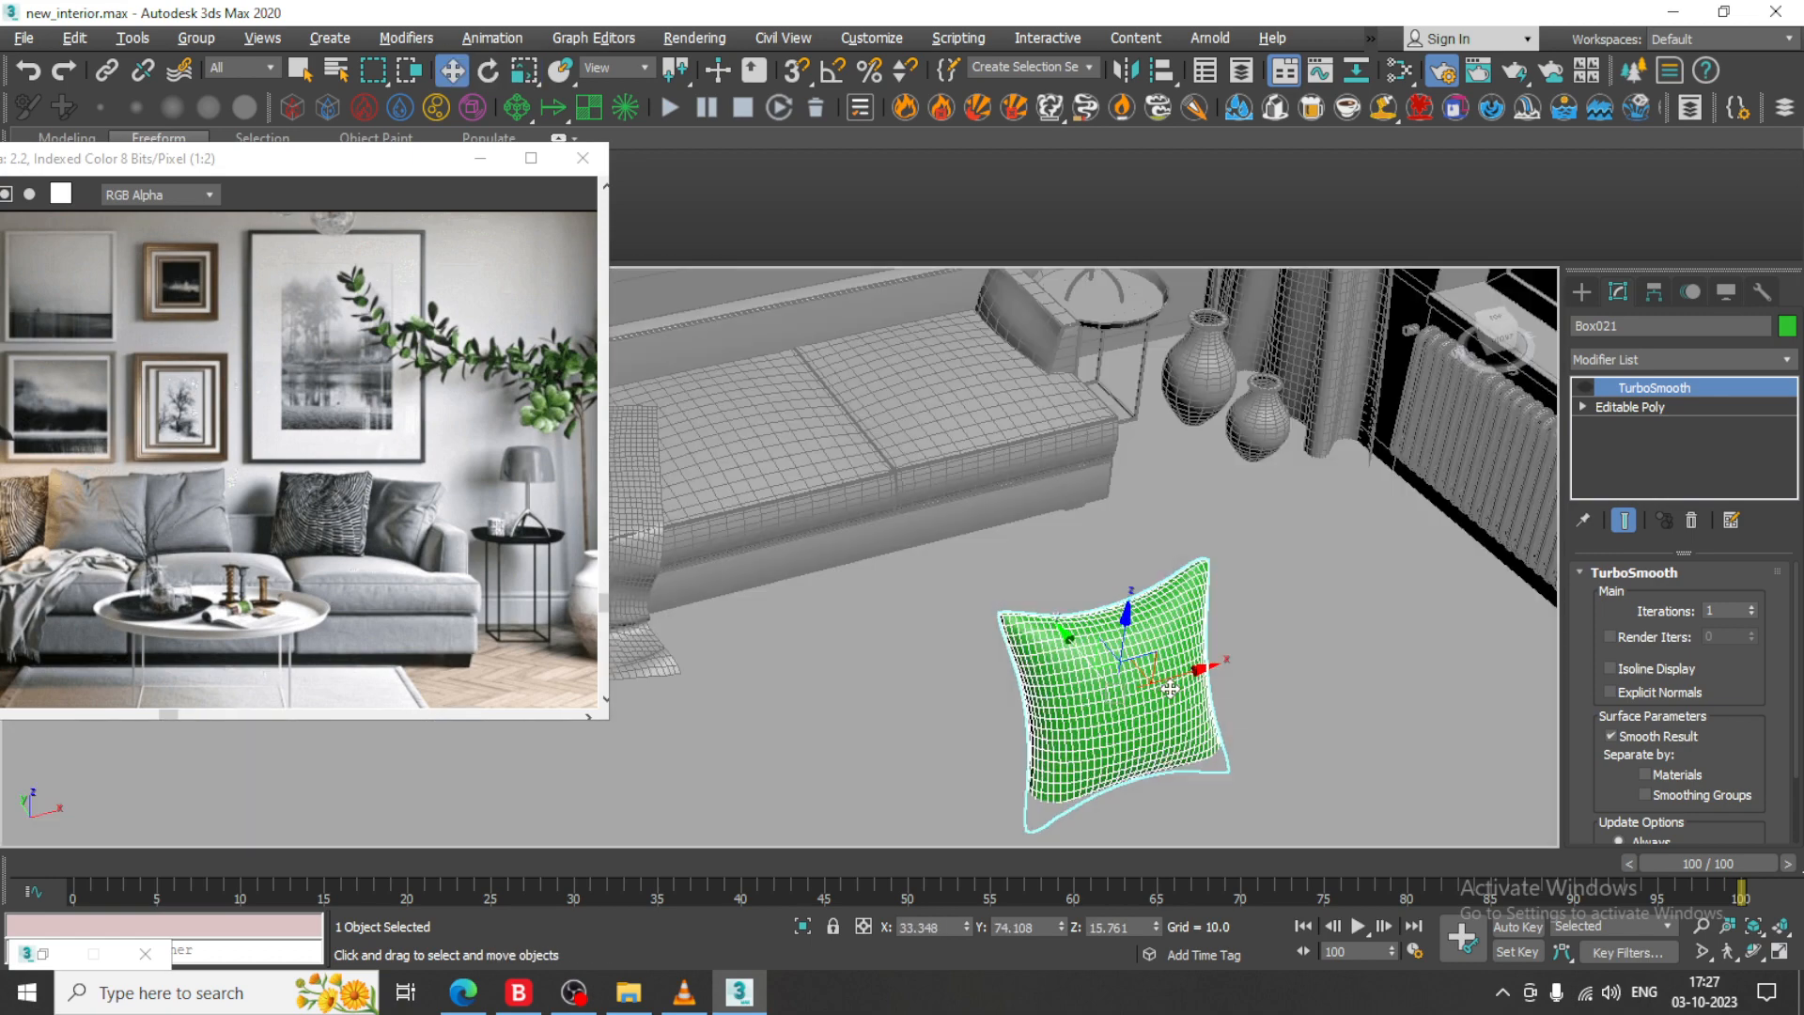
pyautogui.moveTo(1085, 655); pyautogui.dragTo(808, 348)
pyautogui.keyDown('alt'); pyautogui.moveTo(808, 347); pyautogui.dragTo(961, 571, button='middle'); pyautogui.keyUp('alt')
pyautogui.press('r')
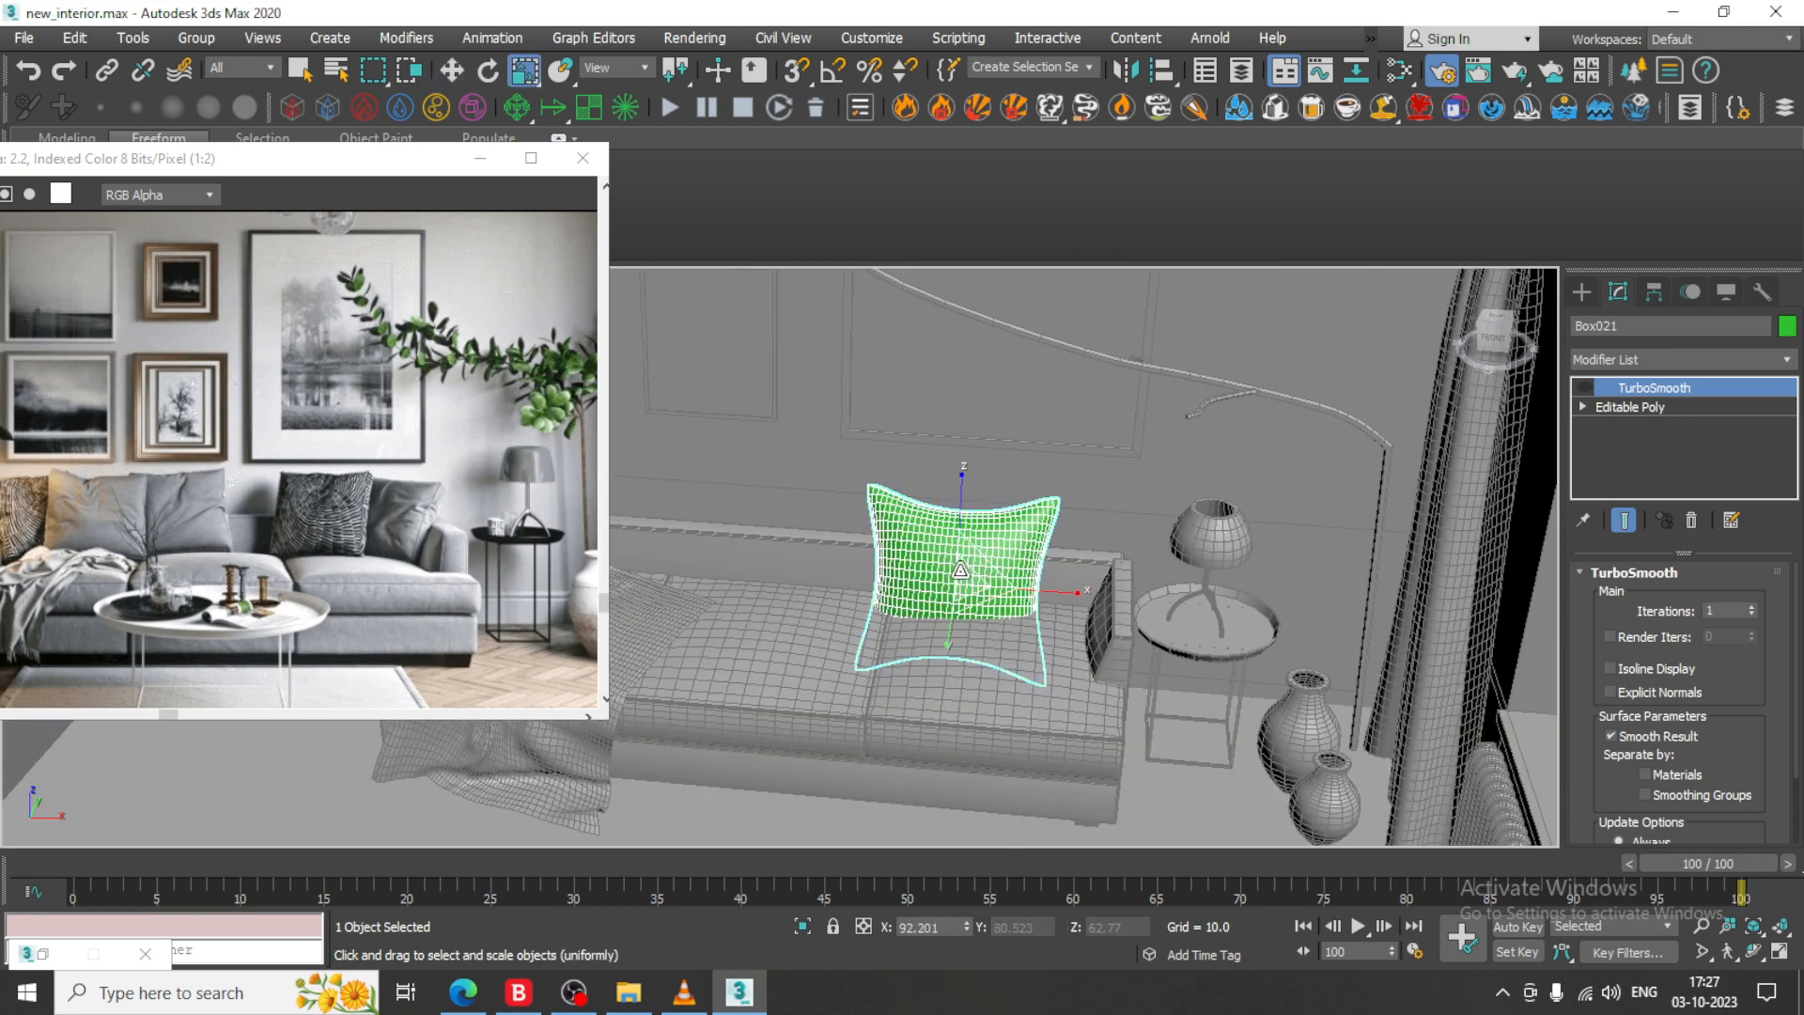
pyautogui.press('w')
pyautogui.scroll(10, 968, 582)
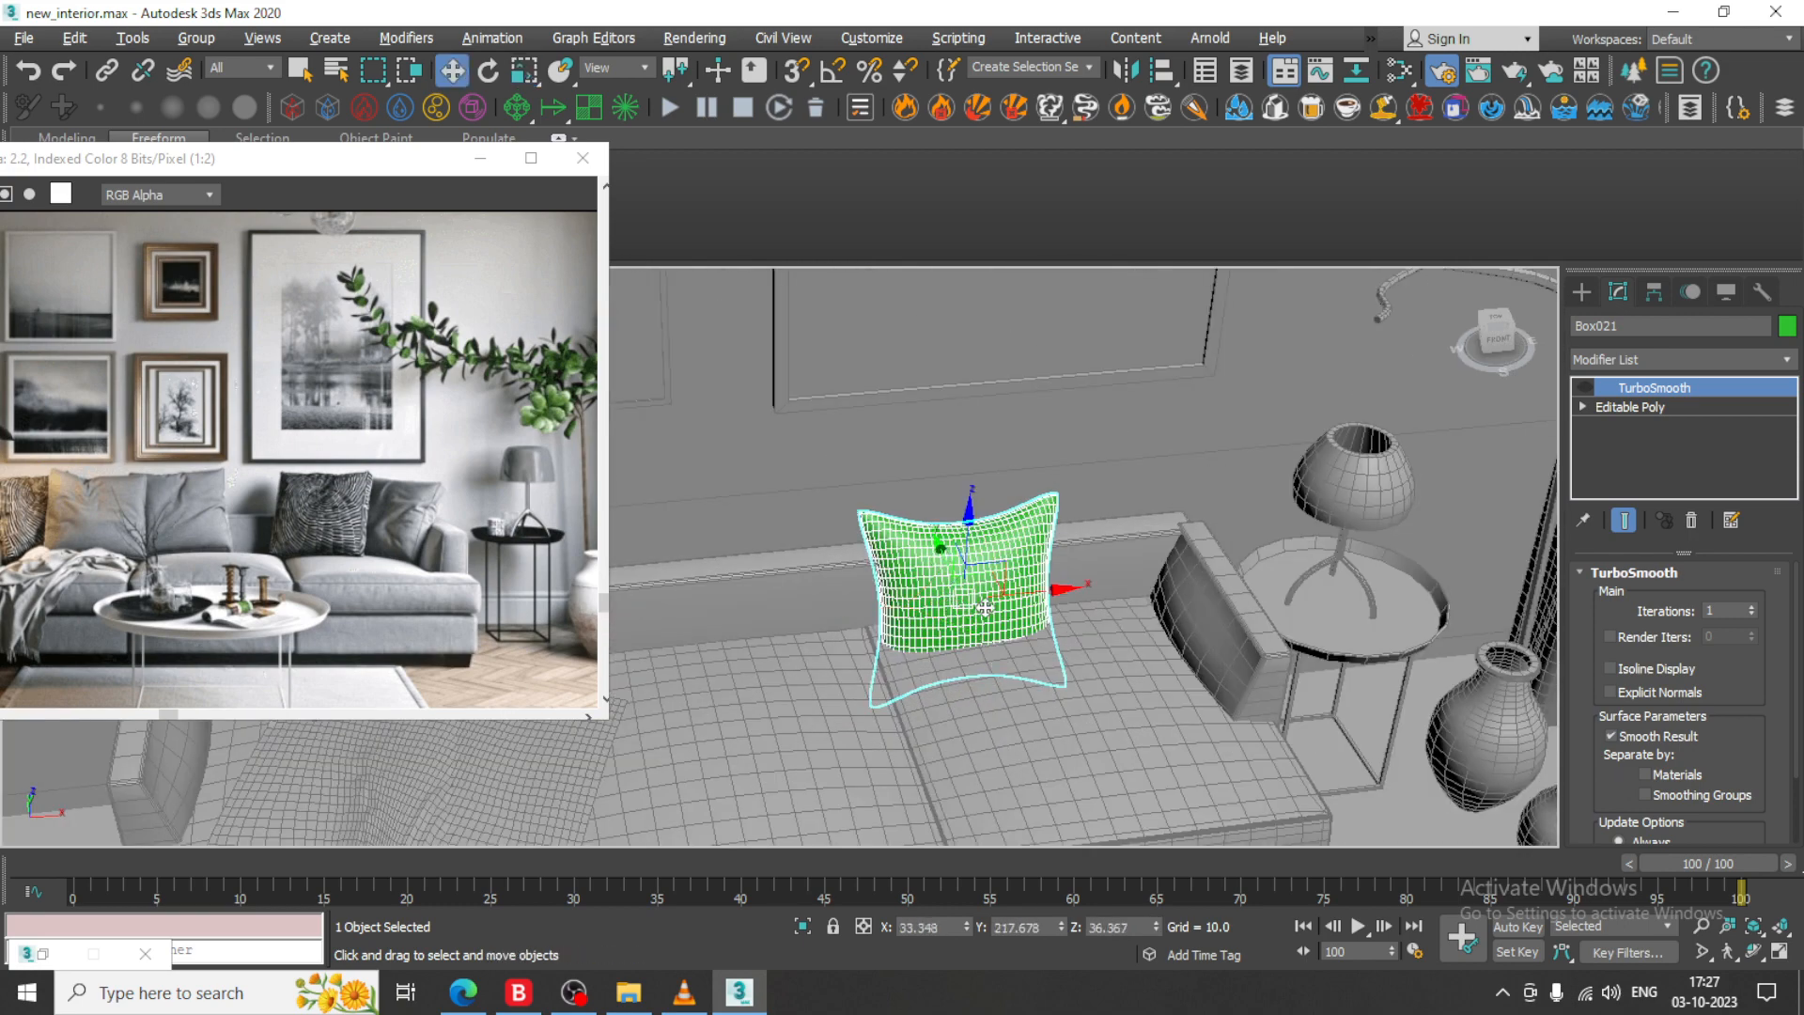
pyautogui.moveTo(942, 532); pyautogui.dragTo(943, 458)
pyautogui.keyDown('alt'); pyautogui.moveTo(888, 512); pyautogui.dragTo(920, 565, button='middle'); pyautogui.keyUp('alt')
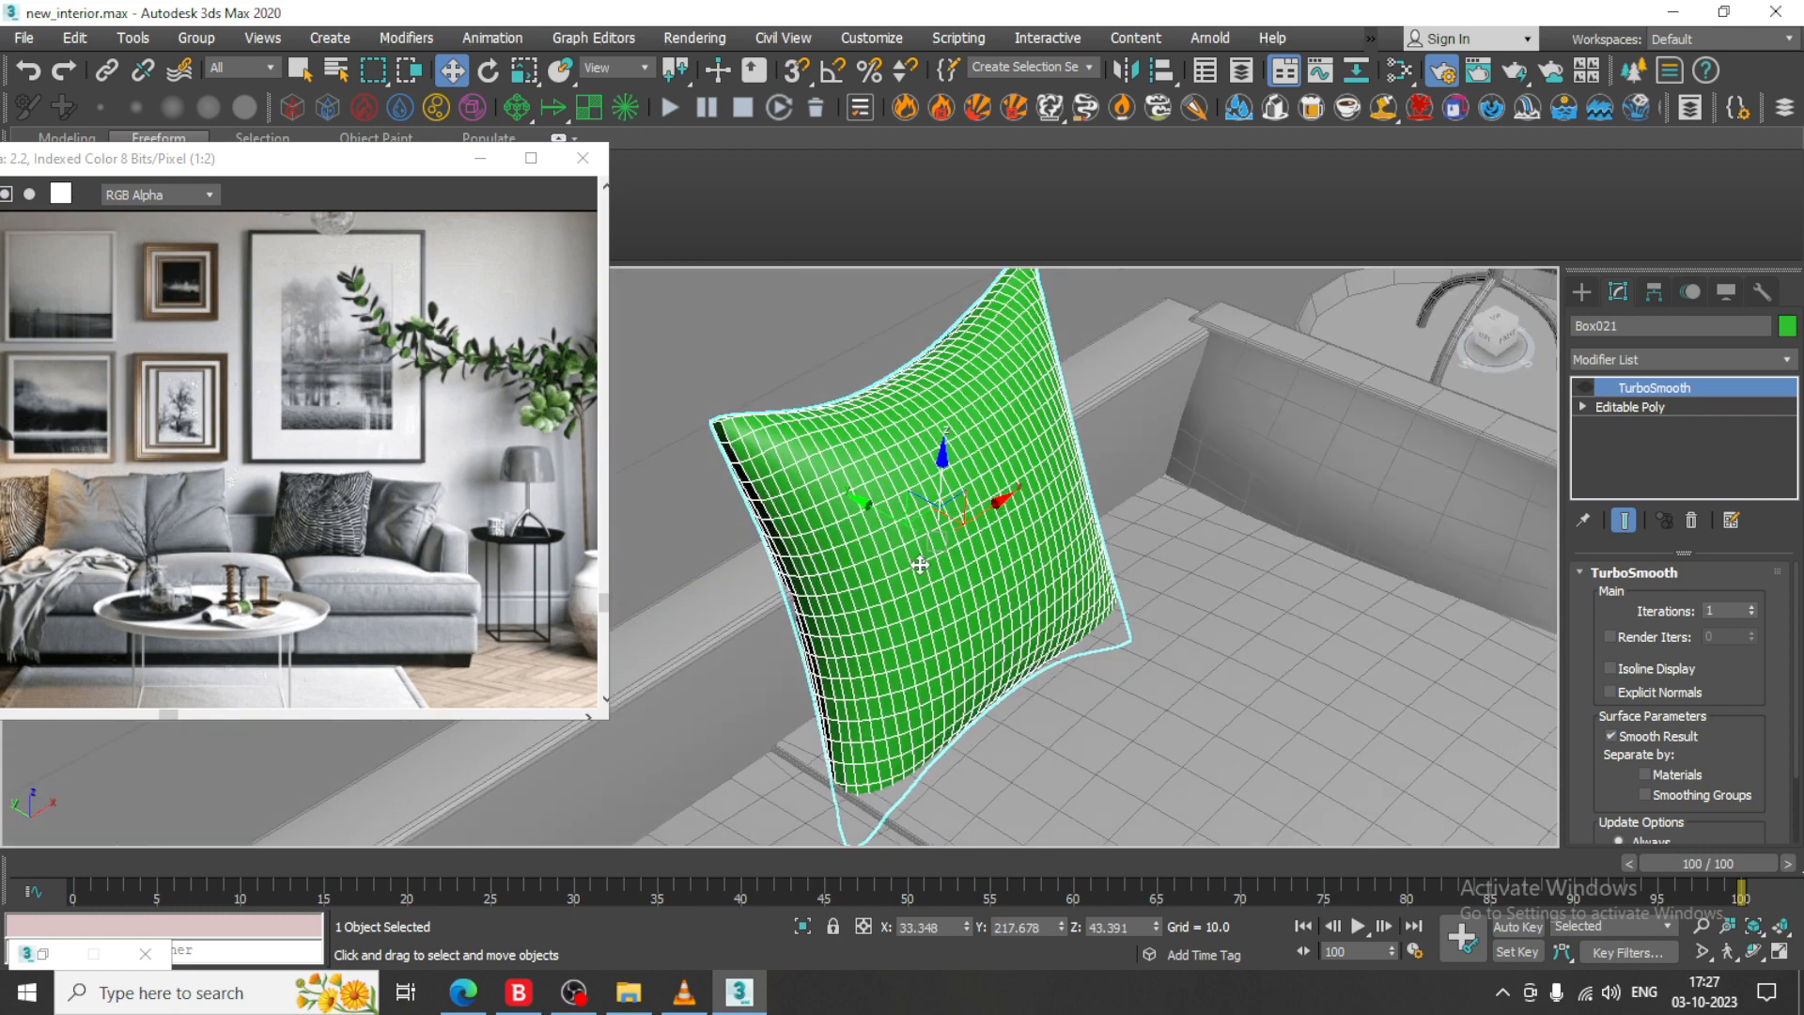
# - Turn the cushion diagonally against the armrest beside the side table, at about X 59.9, Y 208.5, Z 46.5
pyautogui.moveTo(891, 514); pyautogui.dragTo(926, 530)
pyautogui.keyDown('alt'); pyautogui.moveTo(906, 566); pyautogui.dragTo(1017, 571, button='middle'); pyautogui.keyUp('alt')
pyautogui.moveTo(1037, 573); pyautogui.dragTo(1255, 600)
pyautogui.press('e')
pyautogui.keyDown('alt'); pyautogui.moveTo(1235, 601); pyautogui.dragTo(1287, 653, button='middle'); pyautogui.keyUp('alt')
pyautogui.press('w')
pyautogui.keyDown('alt'); pyautogui.moveTo(1258, 584); pyautogui.dragTo(1301, 639, button='middle'); pyautogui.keyUp('alt')
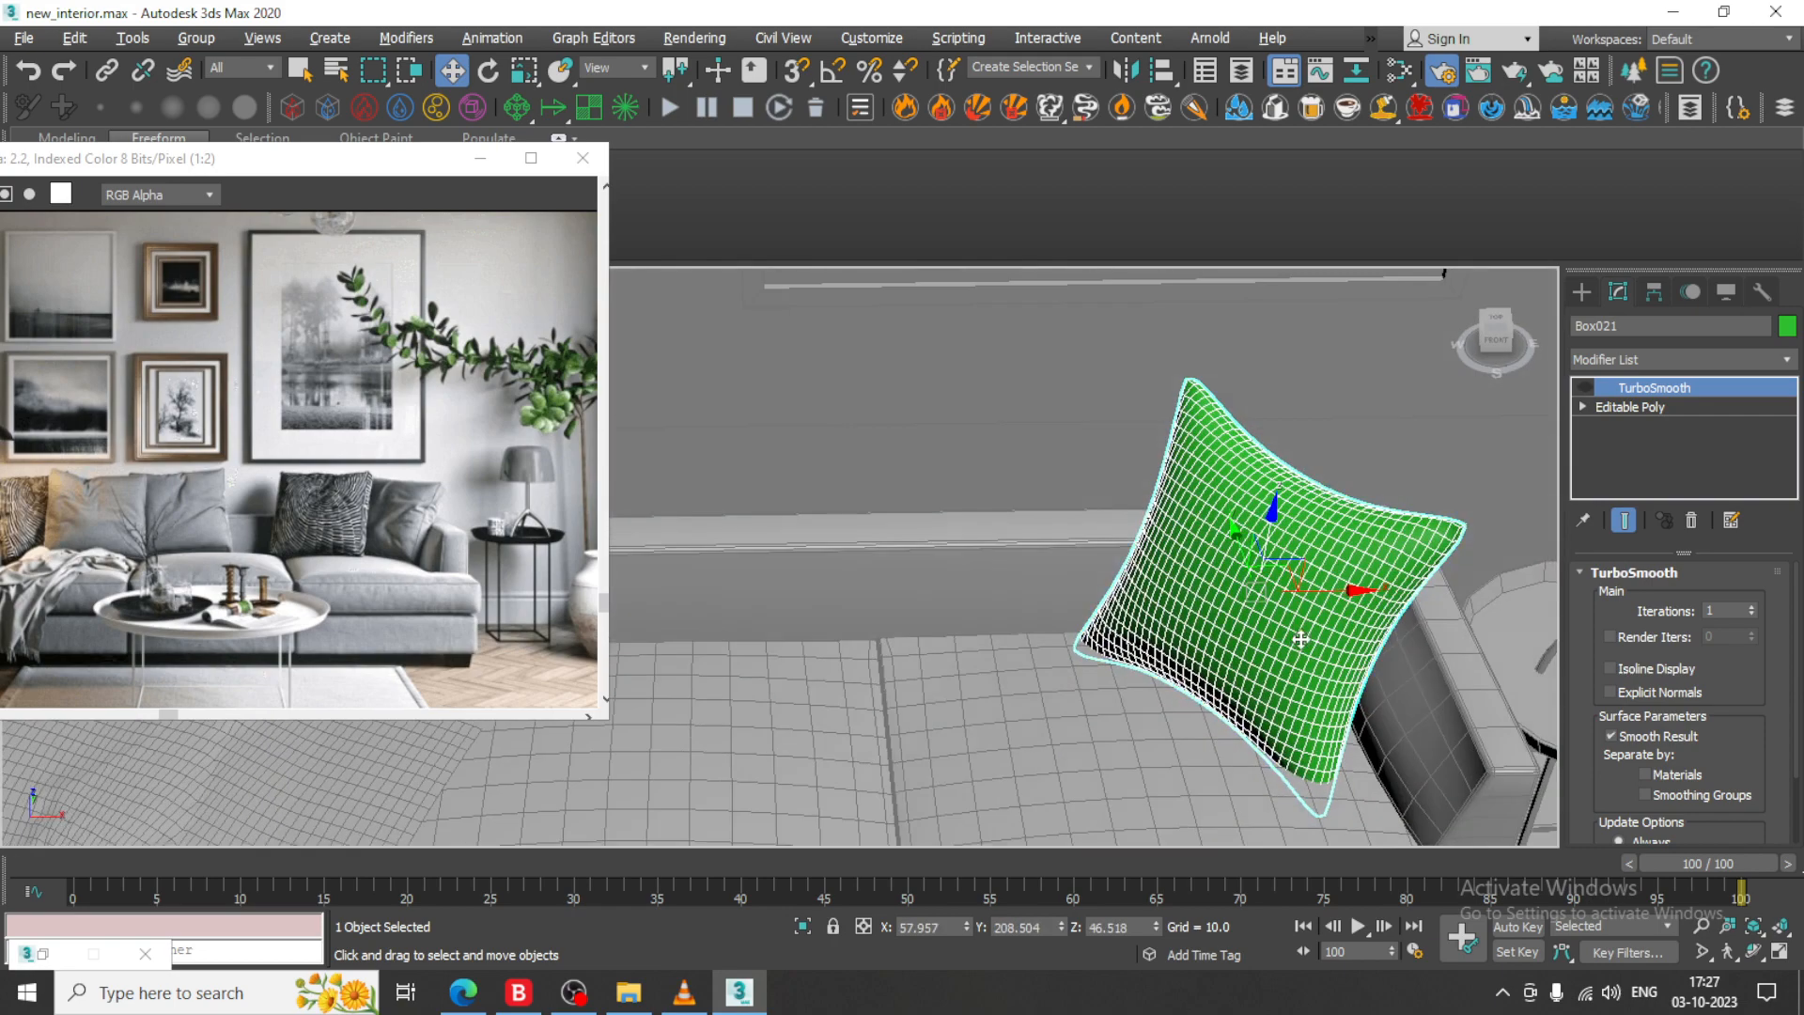
pyautogui.moveTo(1325, 591); pyautogui.dragTo(1340, 591)
pyautogui.scroll(-5, 1330, 590)
pyautogui.moveTo(1194, 601); pyautogui.dragTo(1253, 636, button='middle')
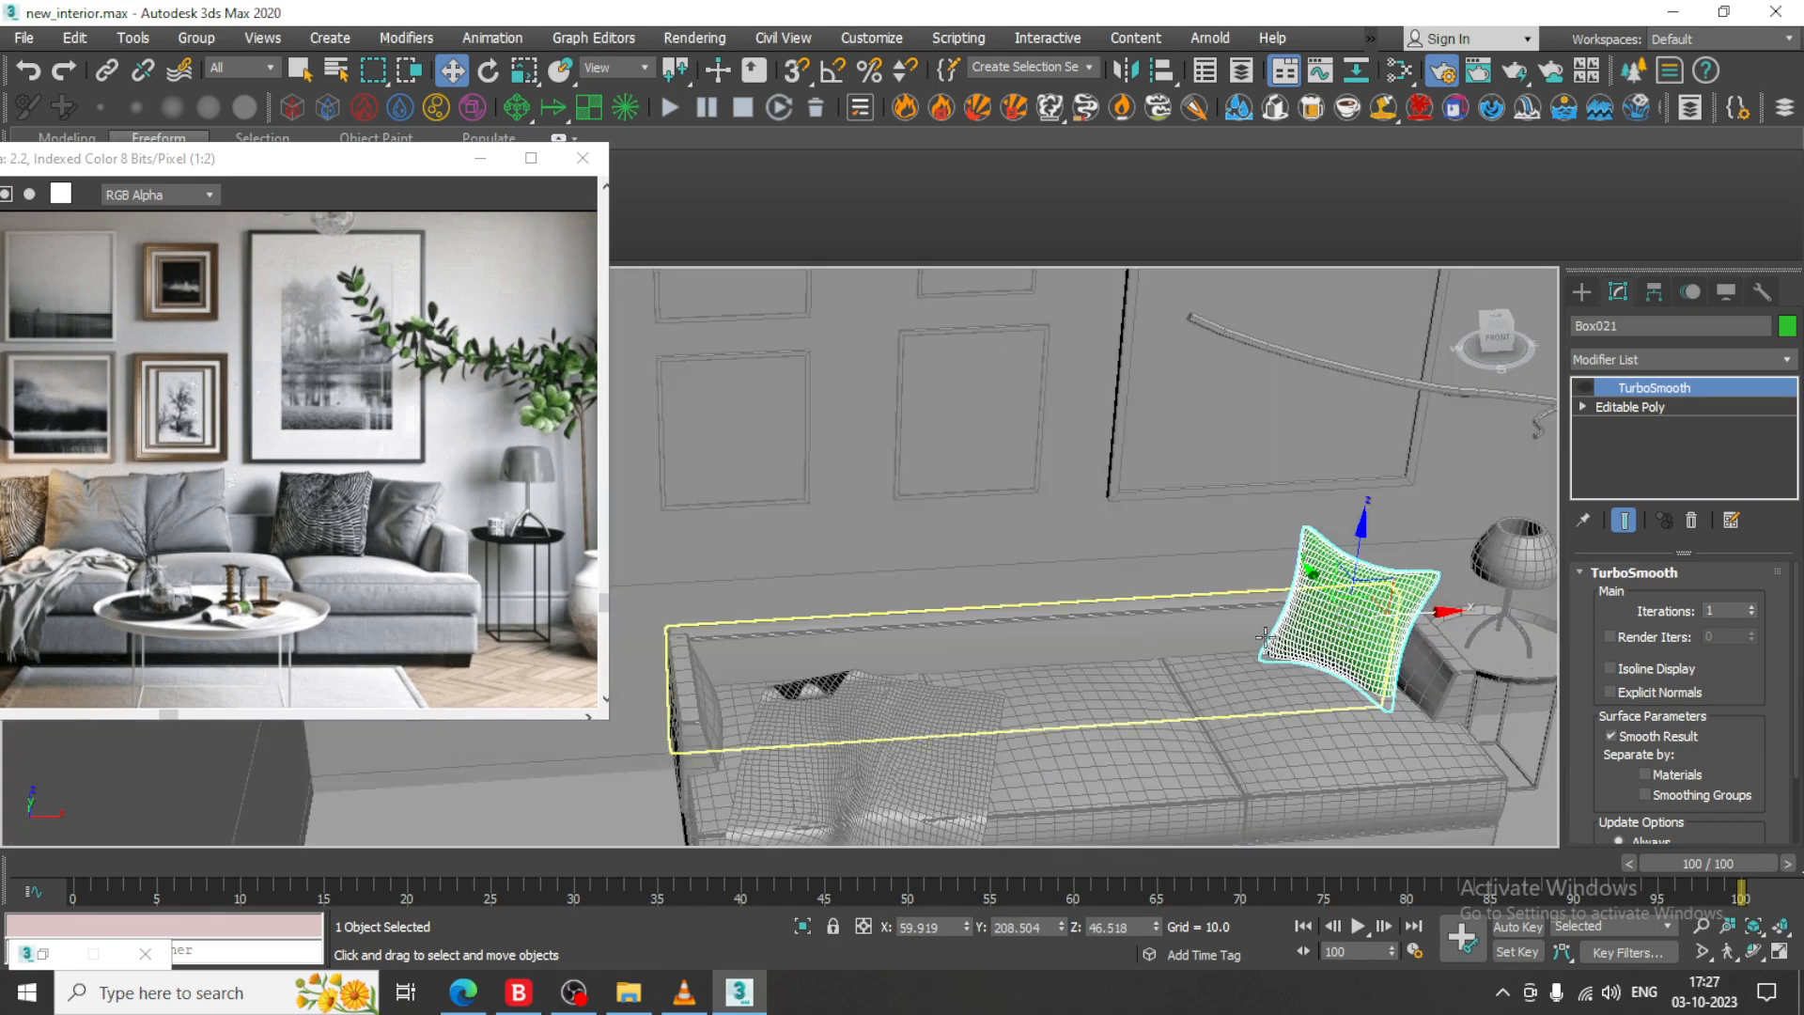
# - Mirror the cushion on the X axis as a copy and move it to the sofa's opposite end, at X about -97.6
pyautogui.click(1123, 71)
pyautogui.click(878, 547)
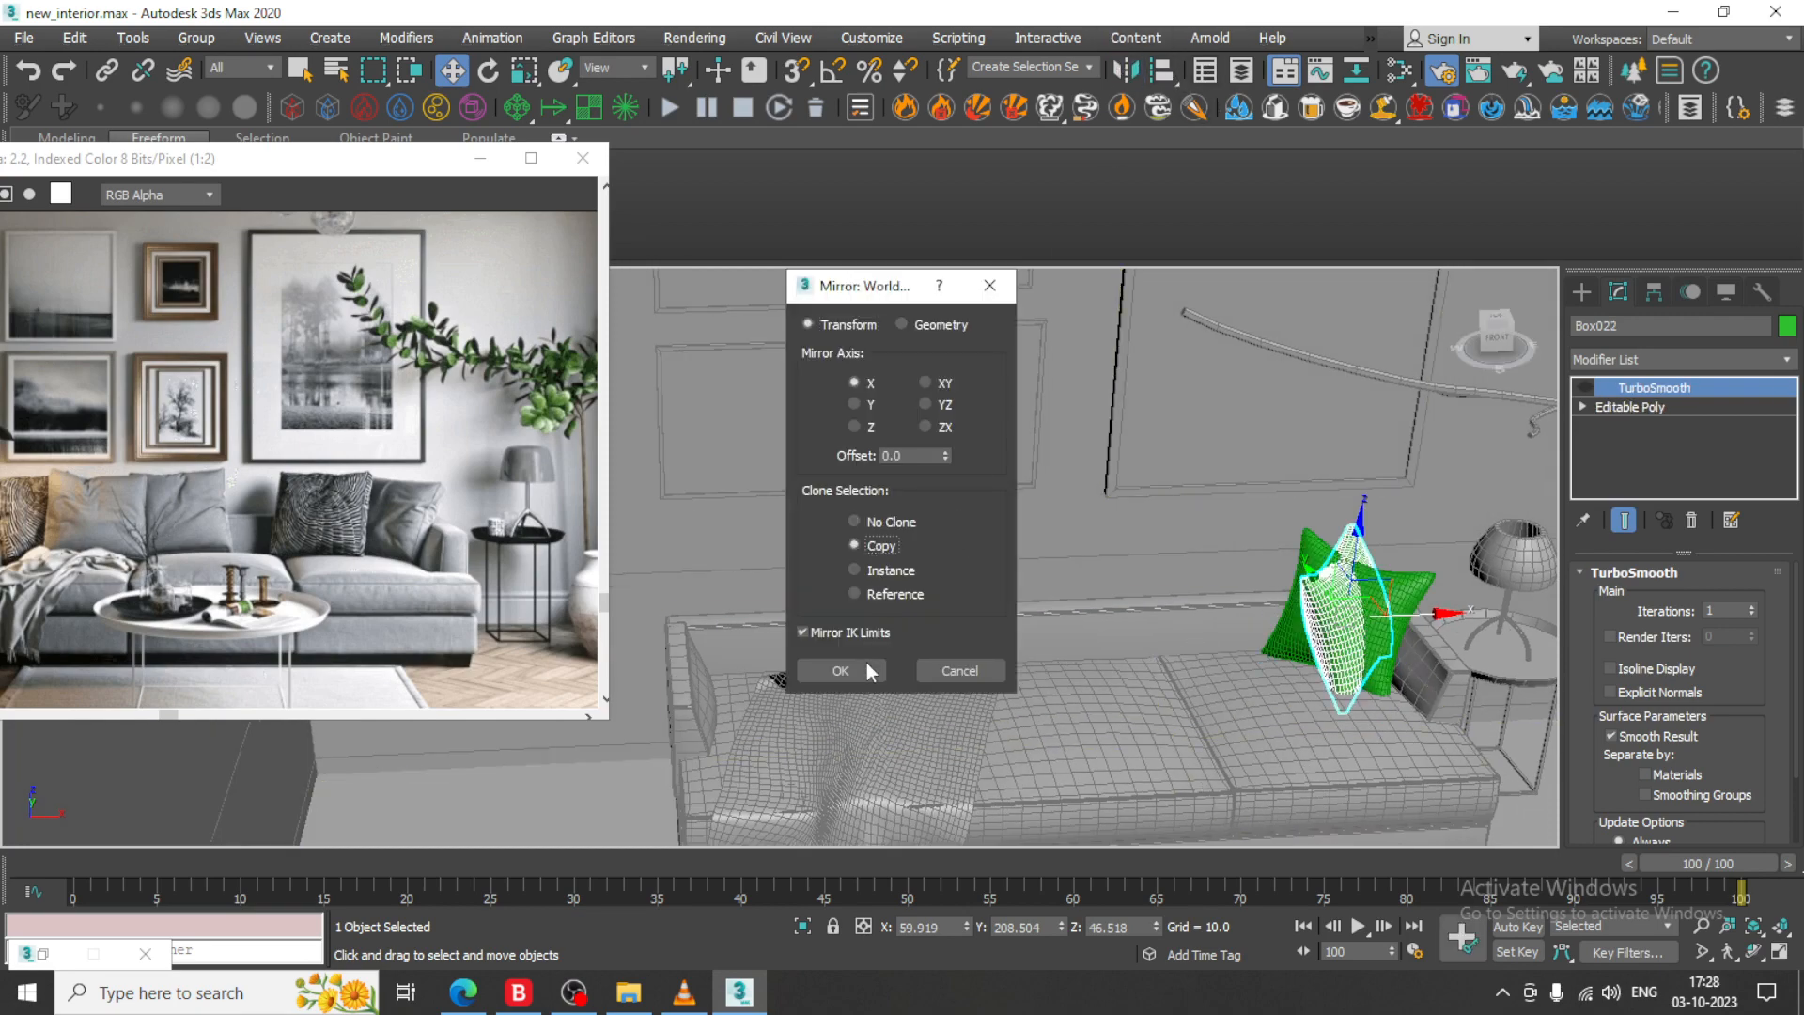
pyautogui.click(866, 665)
pyautogui.moveTo(1419, 611); pyautogui.dragTo(818, 632)
# - Copy the cushion at the side-table end along X and place the copy next to it, at X about 23.7
pyautogui.keyDown('alt'); pyautogui.moveTo(1281, 636); pyautogui.dragTo(1151, 641, button='middle'); pyautogui.keyUp('alt')
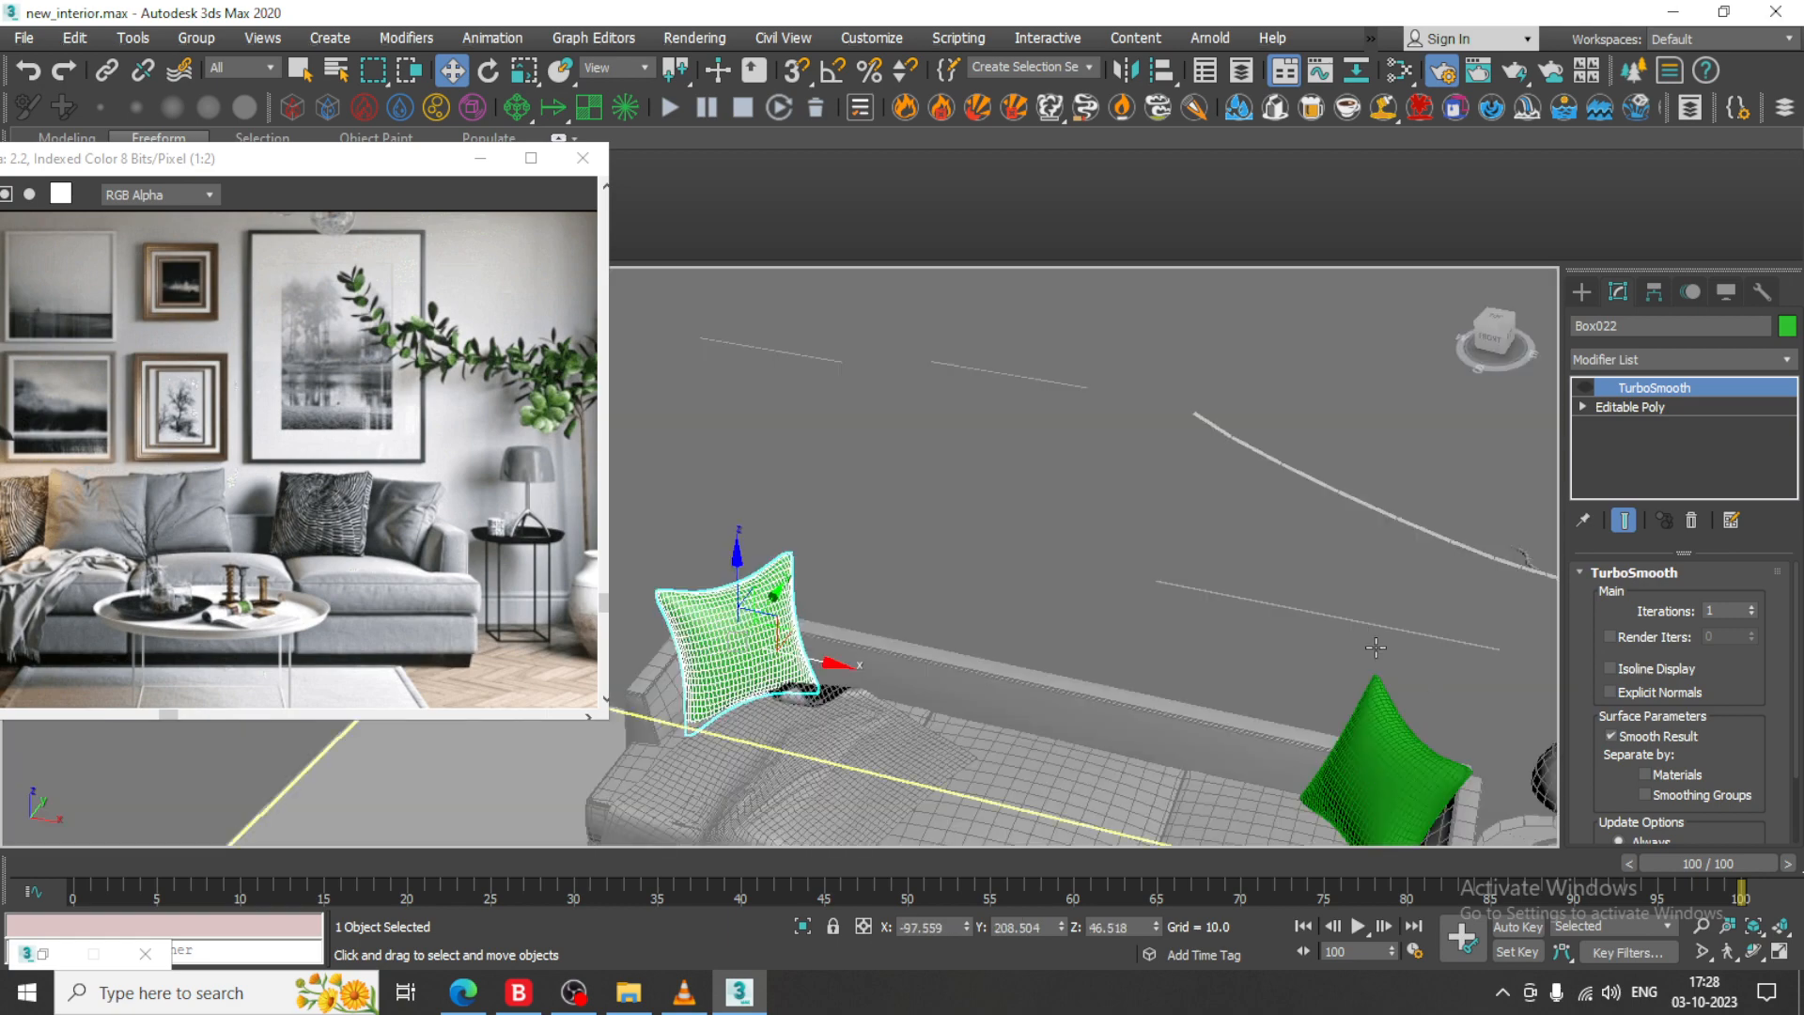
pyautogui.click(1391, 747)
pyautogui.moveTo(1257, 552); pyautogui.dragTo(1142, 420, button='middle')
pyautogui.keyDown('alt'); pyautogui.moveTo(1142, 419); pyautogui.dragTo(1366, 606, button='middle'); pyautogui.keyUp('alt')
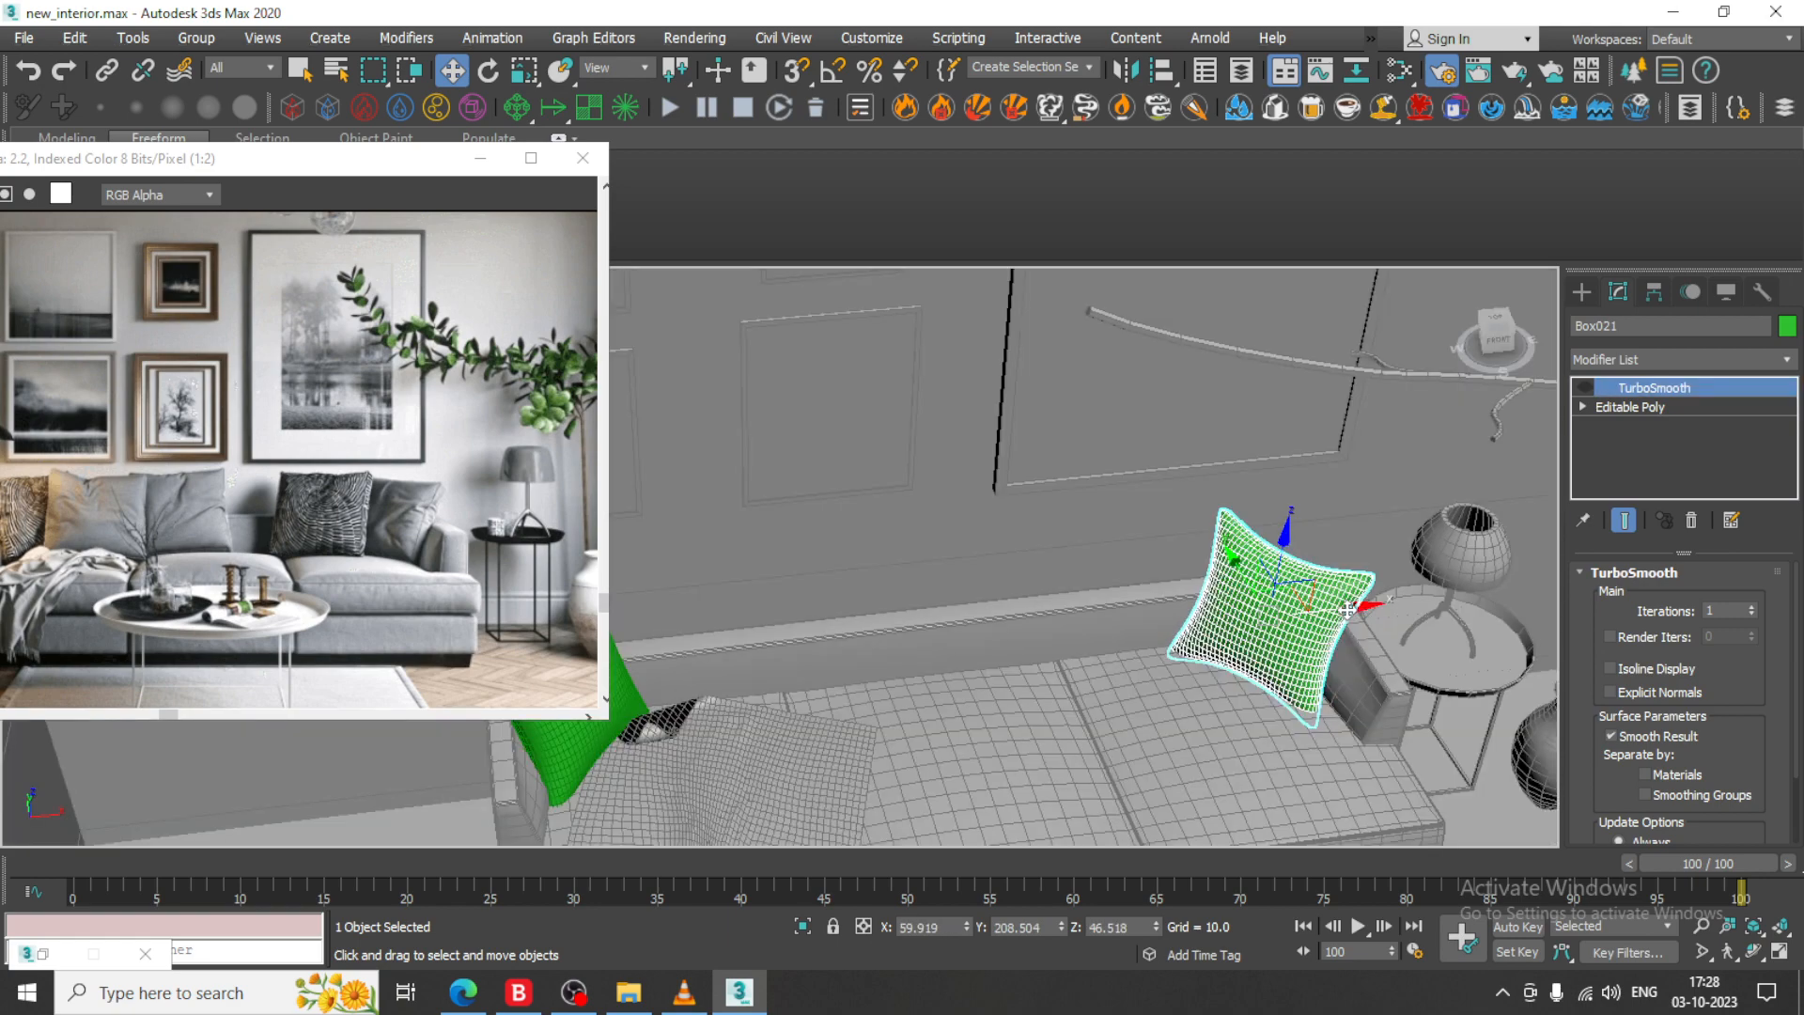
pyautogui.keyDown('shift'); pyautogui.moveTo(1349, 610); pyautogui.dragTo(1194, 624); pyautogui.keyUp('shift')
pyautogui.click(923, 593)
# - Rotate the new copy about 53° around Z to face forward and set it against the backrest, at Y about 216.2, Z about 47.9
pyautogui.press('e')
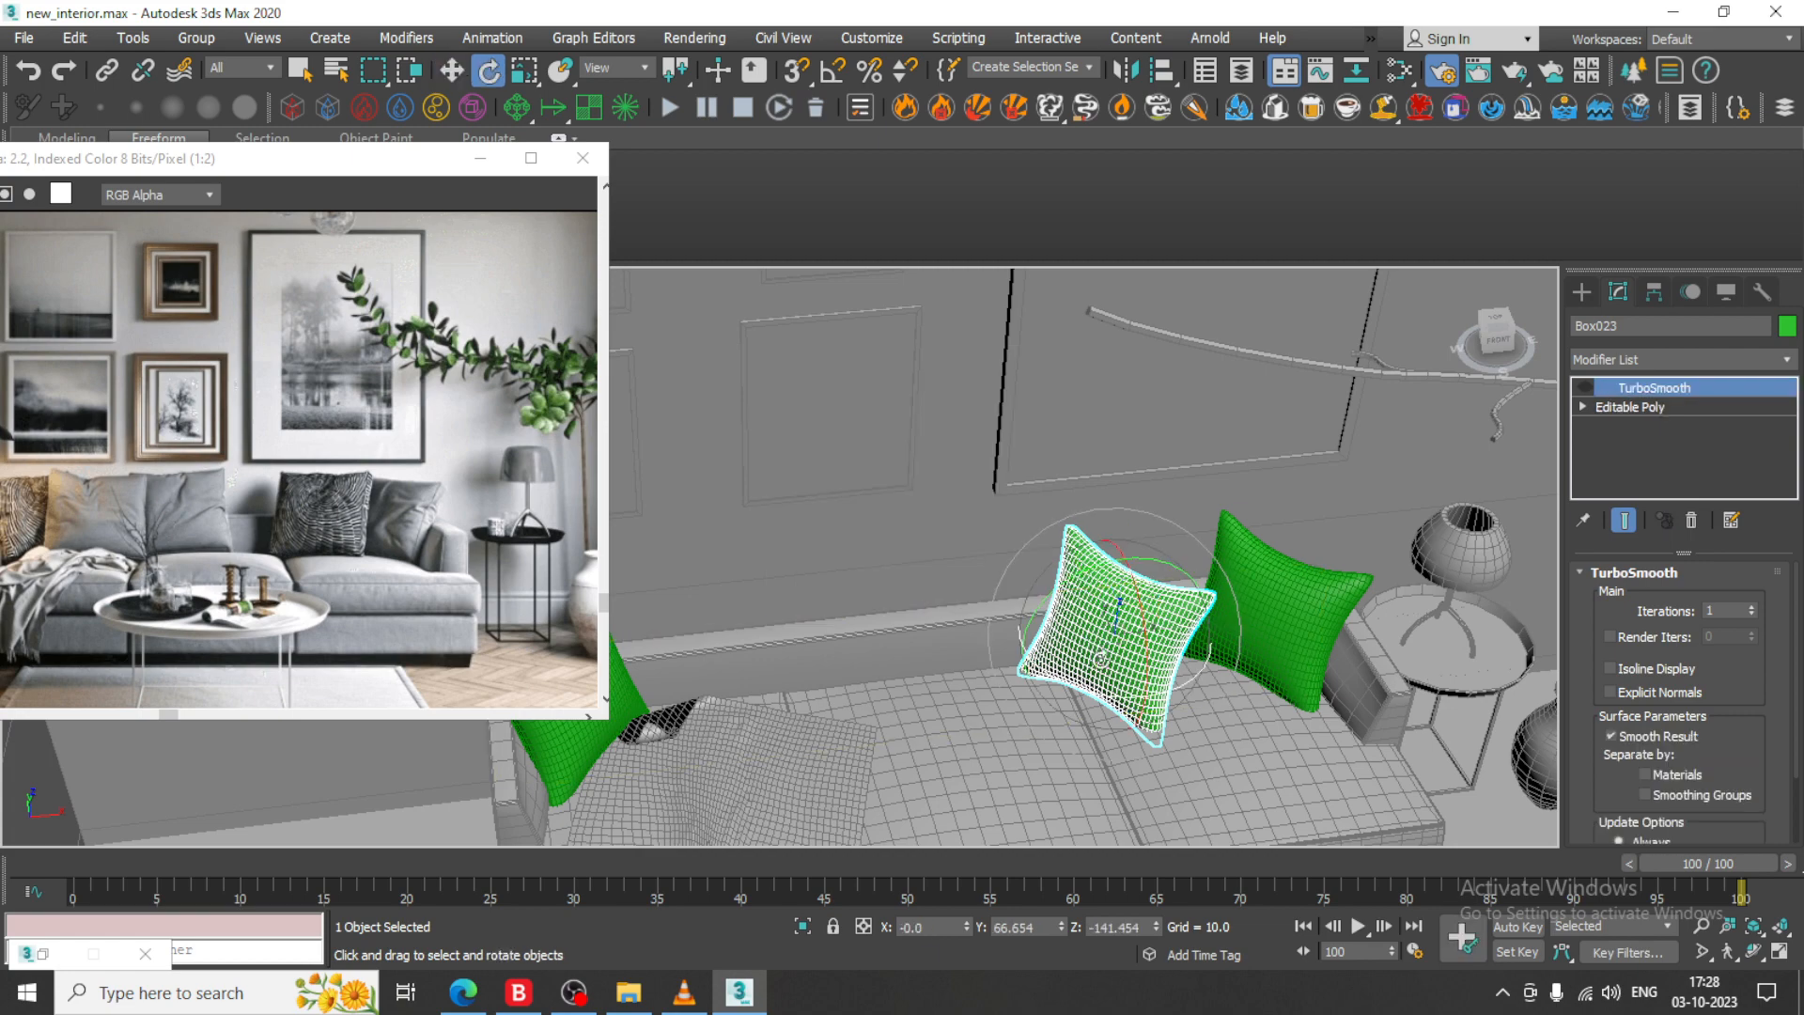
pyautogui.moveTo(1121, 696); pyautogui.dragTo(1236, 675)
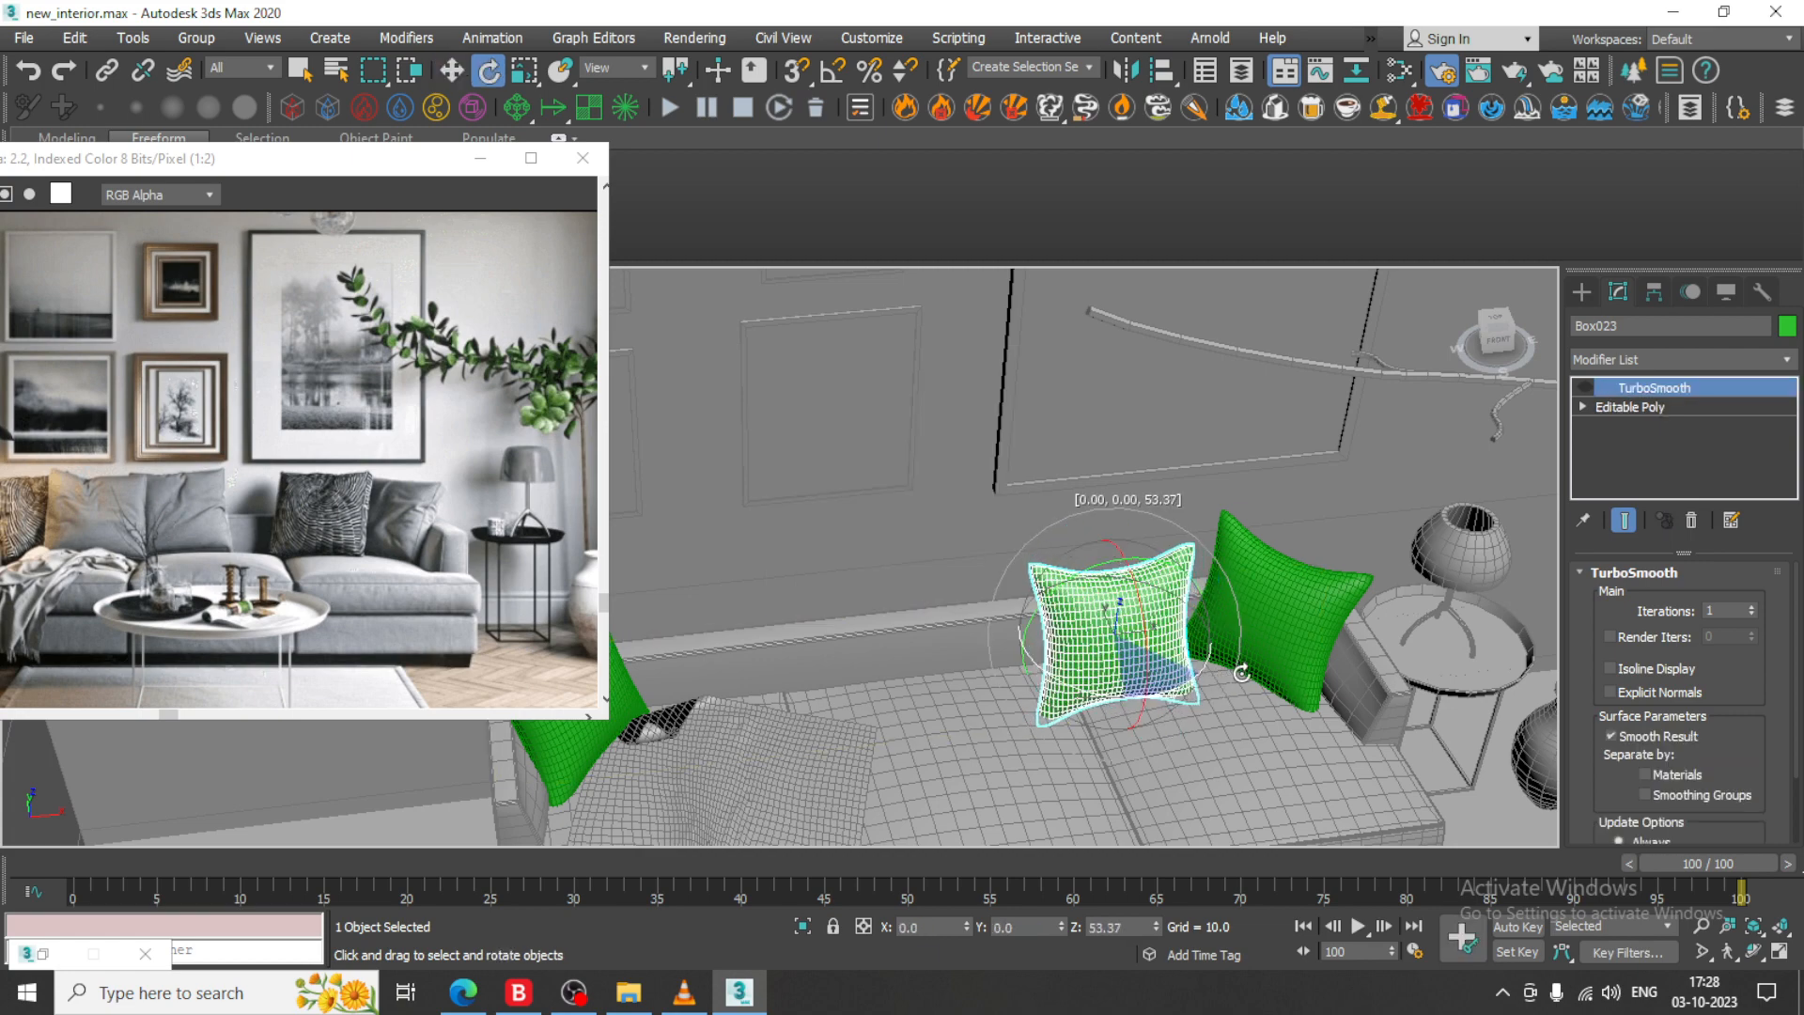
pyautogui.press('w')
pyautogui.keyDown('alt'); pyautogui.moveTo(1235, 675); pyautogui.dragTo(1100, 599, button='middle'); pyautogui.keyUp('alt')
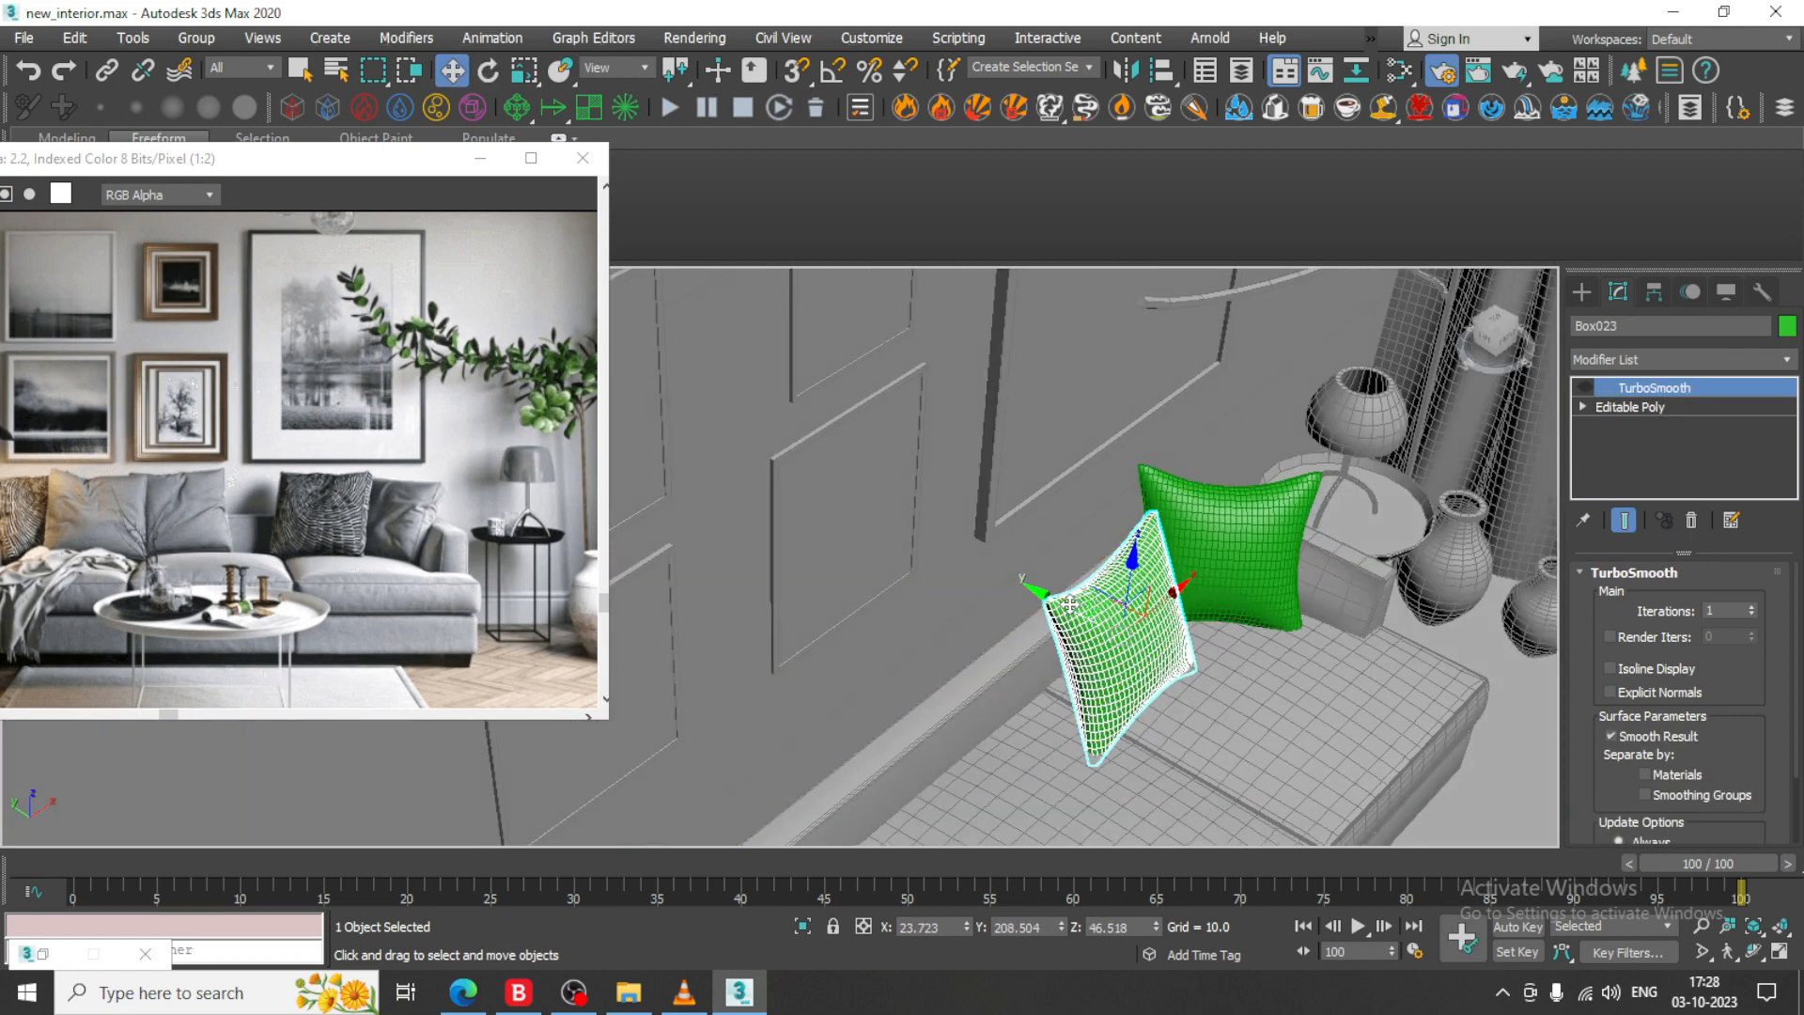
pyautogui.moveTo(1071, 604); pyautogui.dragTo(1036, 603)
pyautogui.keyDown('alt'); pyautogui.moveTo(1233, 669); pyautogui.dragTo(1080, 583, button='middle'); pyautogui.keyUp('alt')
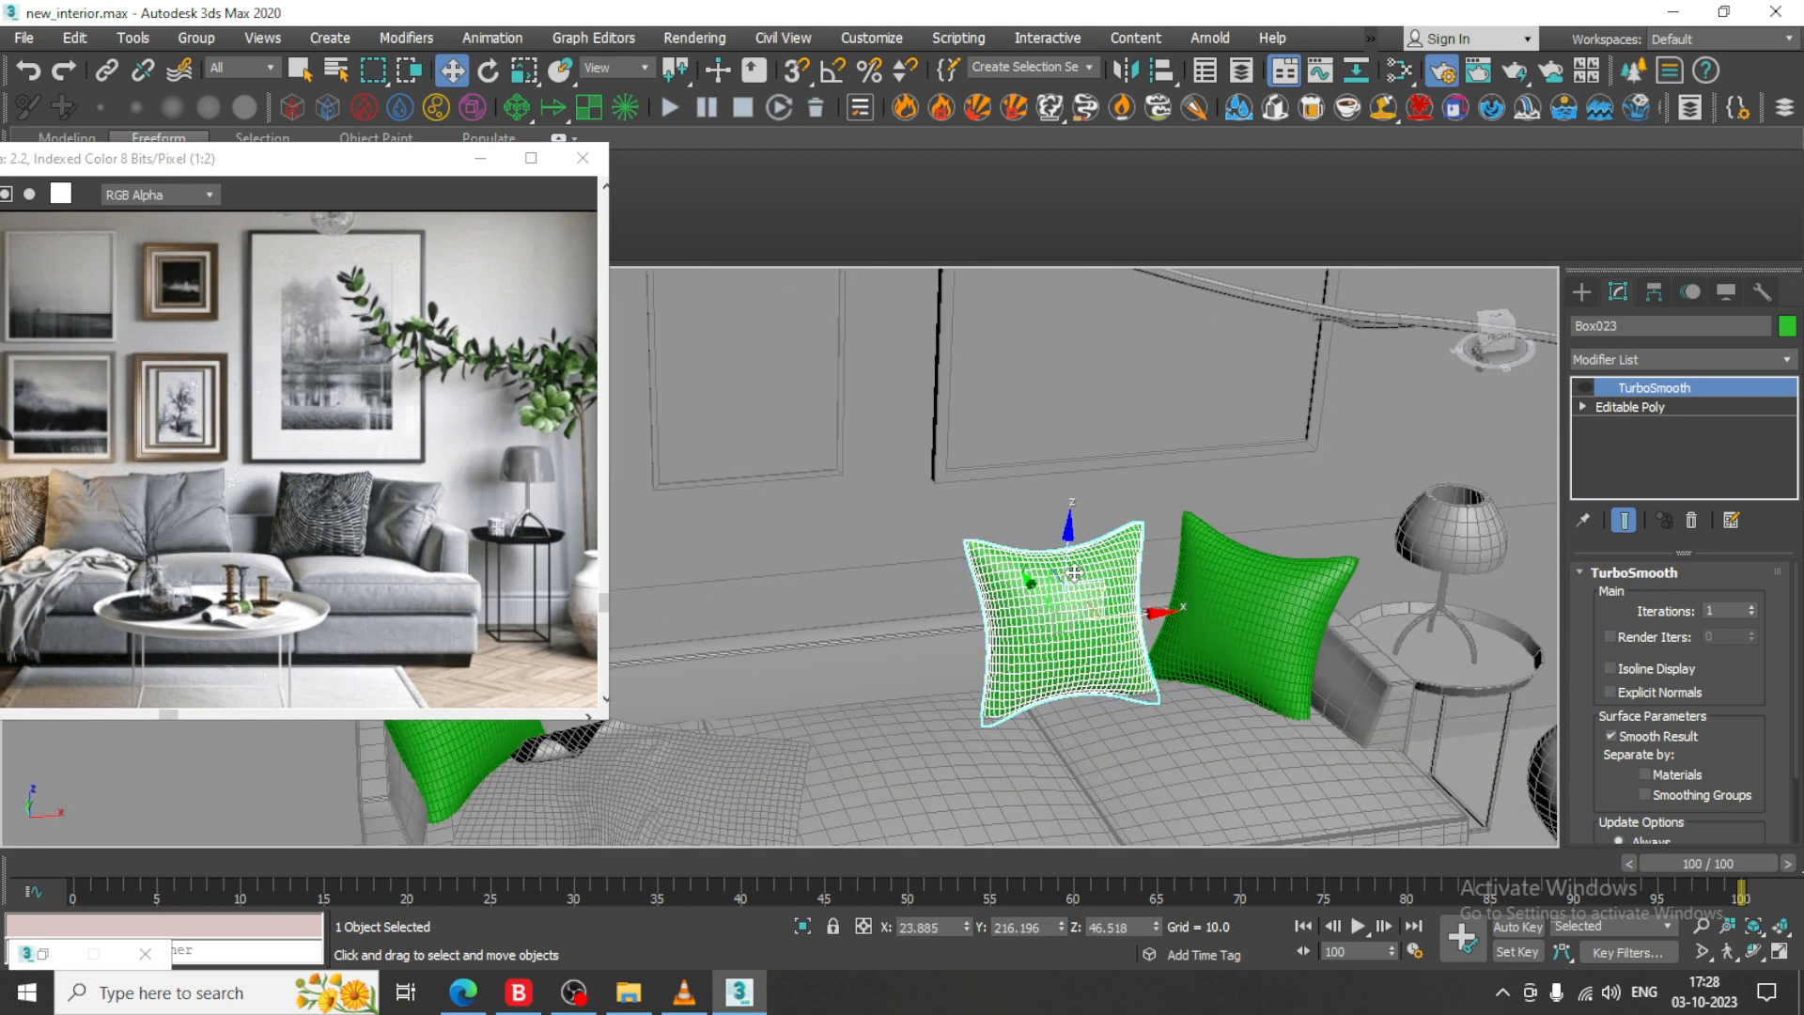
pyautogui.moveTo(1073, 577); pyautogui.dragTo(1071, 555)
pyautogui.keyDown('alt'); pyautogui.moveTo(1072, 556); pyautogui.dragTo(1087, 615, button='middle'); pyautogui.keyUp('alt')
pyautogui.scroll(-3, 1116, 607)
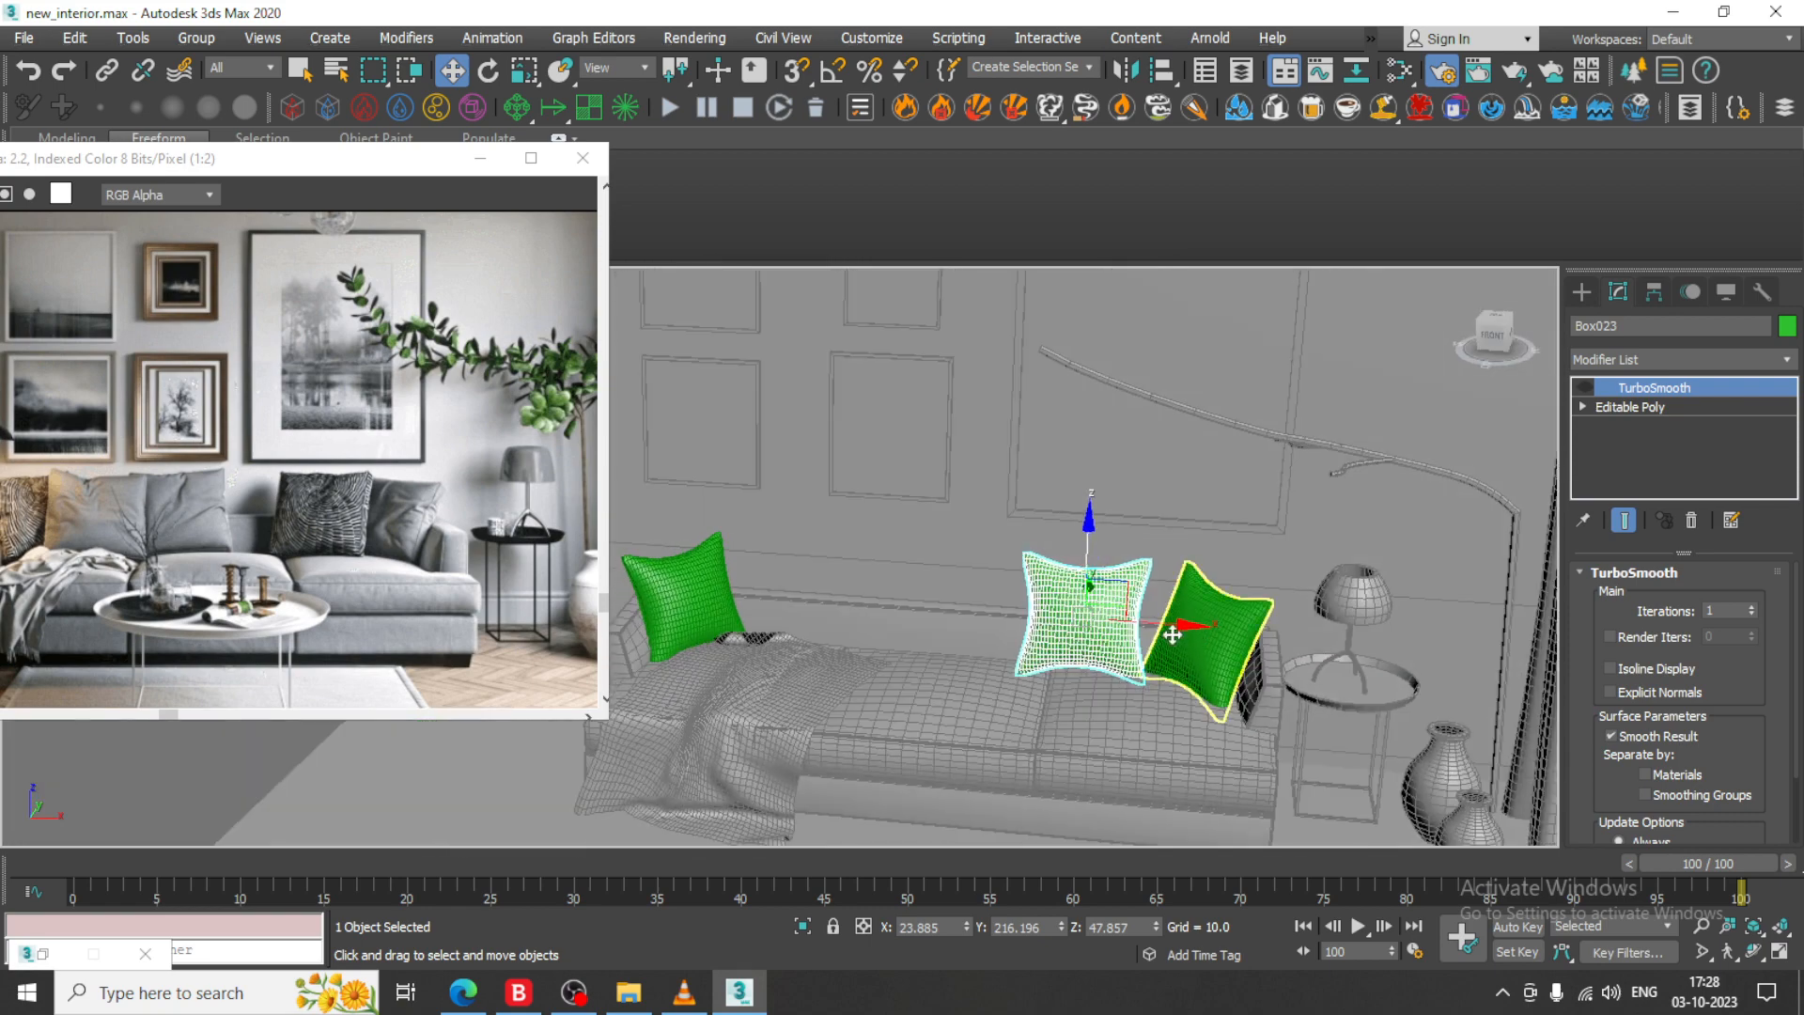
# - Copy the forward-facing cushion twice along the backrest, placing the last copy beside the mirrored cushion at X about -62.5
pyautogui.moveTo(1171, 627)
pyautogui.keyDown('shift'); pyautogui.mouseDown()
pyautogui.moveTo(1020, 620)
pyautogui.moveTo(1026, 637)
pyautogui.moveTo(891, 610)
pyautogui.mouseUp(); pyautogui.keyUp('shift')
pyautogui.click(923, 591)
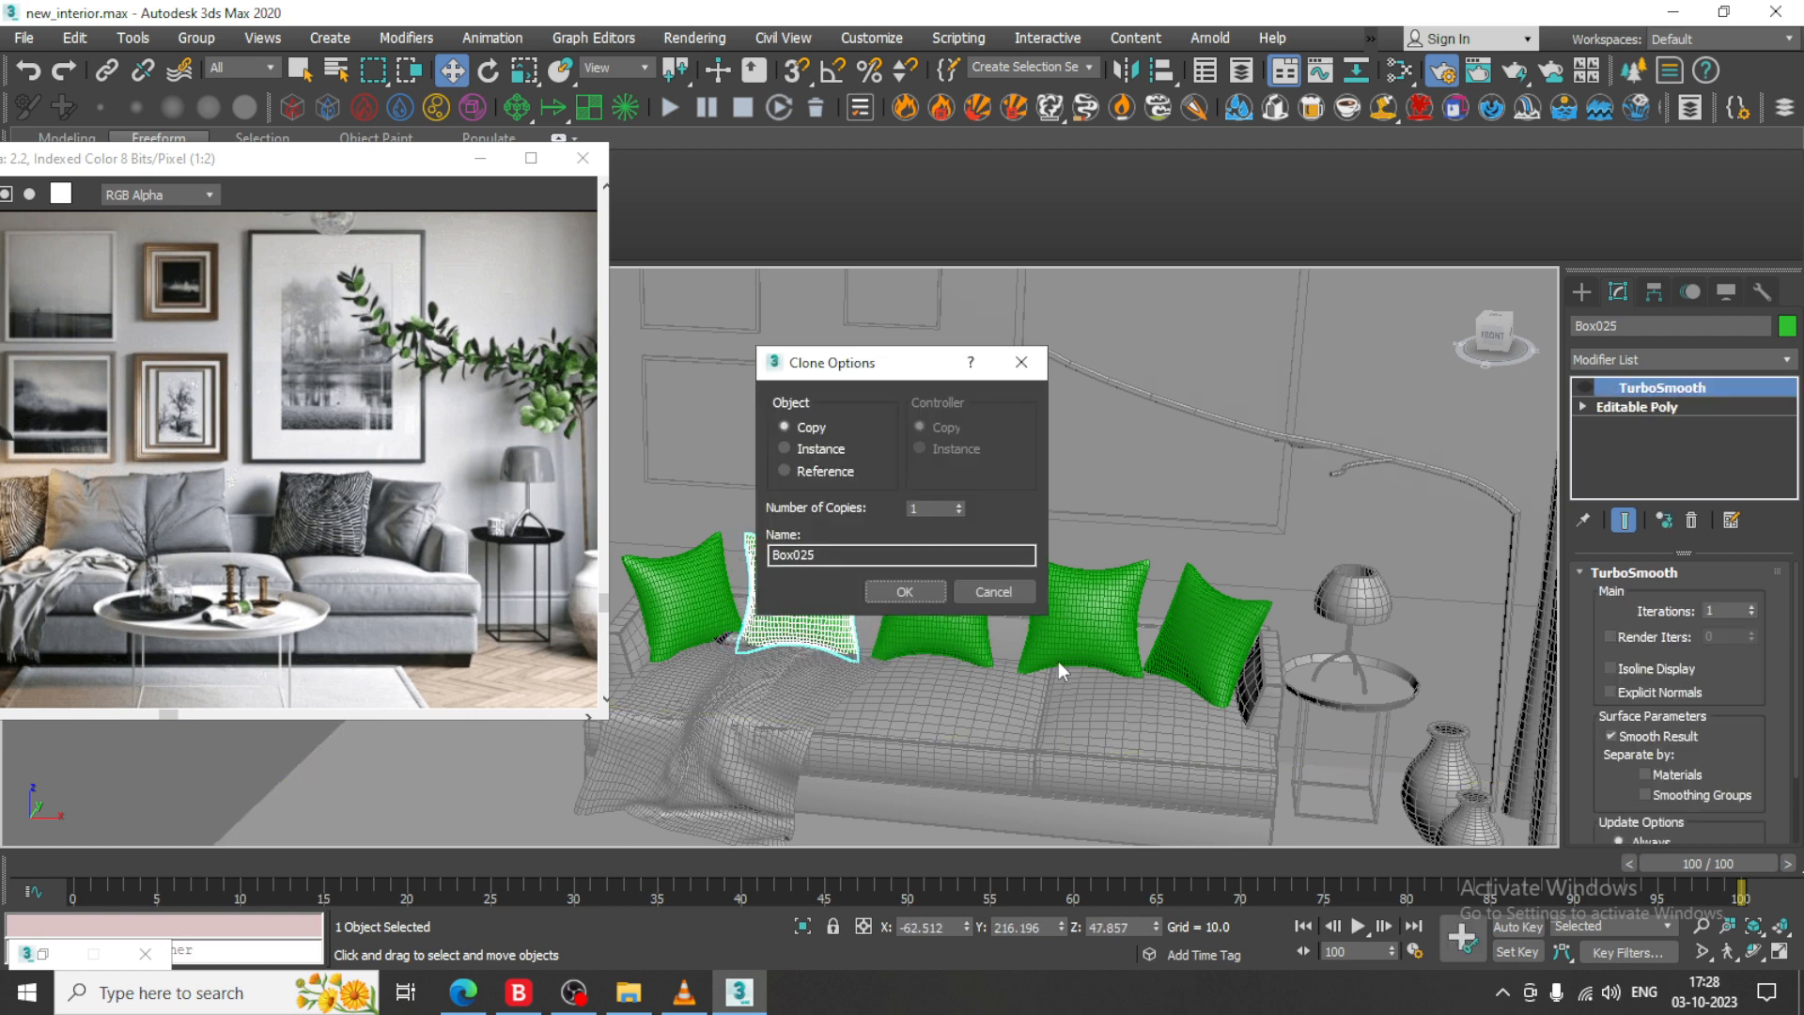
pyautogui.click(933, 592)
# - Turn the last copy about 8° around Z, scale it down slightly and lower it to Z about 46.1
pyautogui.press('e')
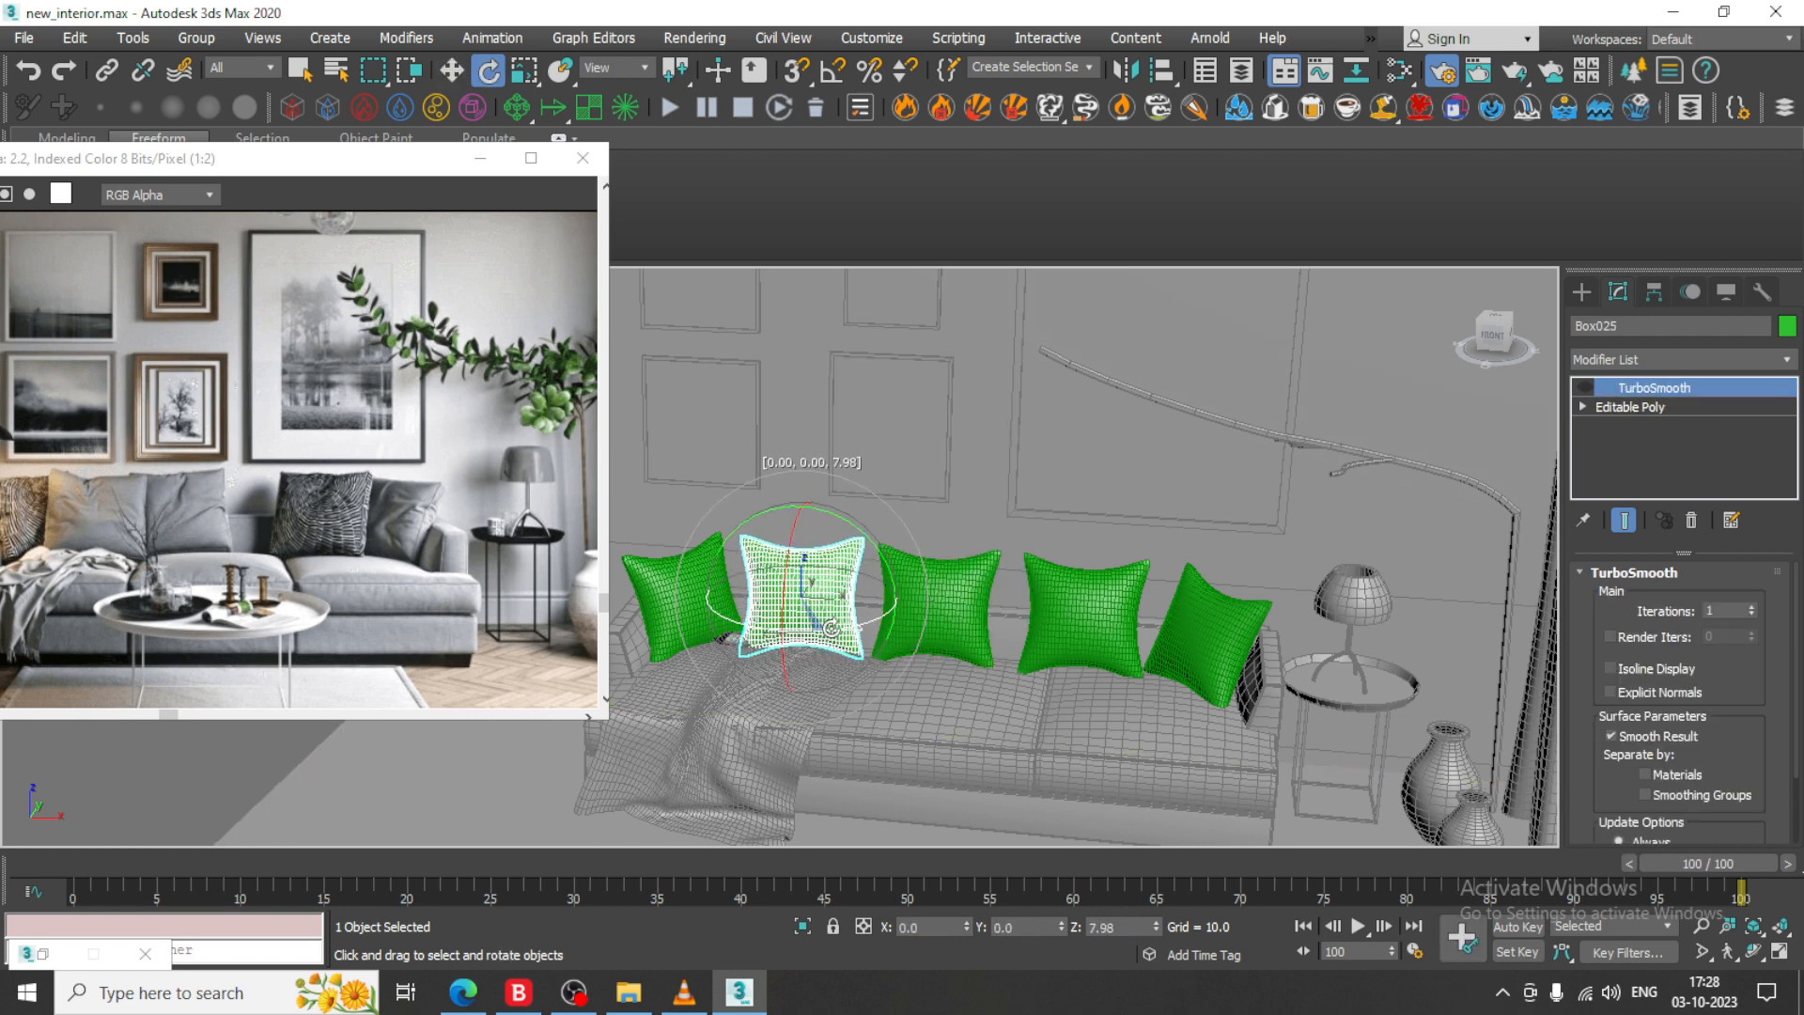
pyautogui.press('r')
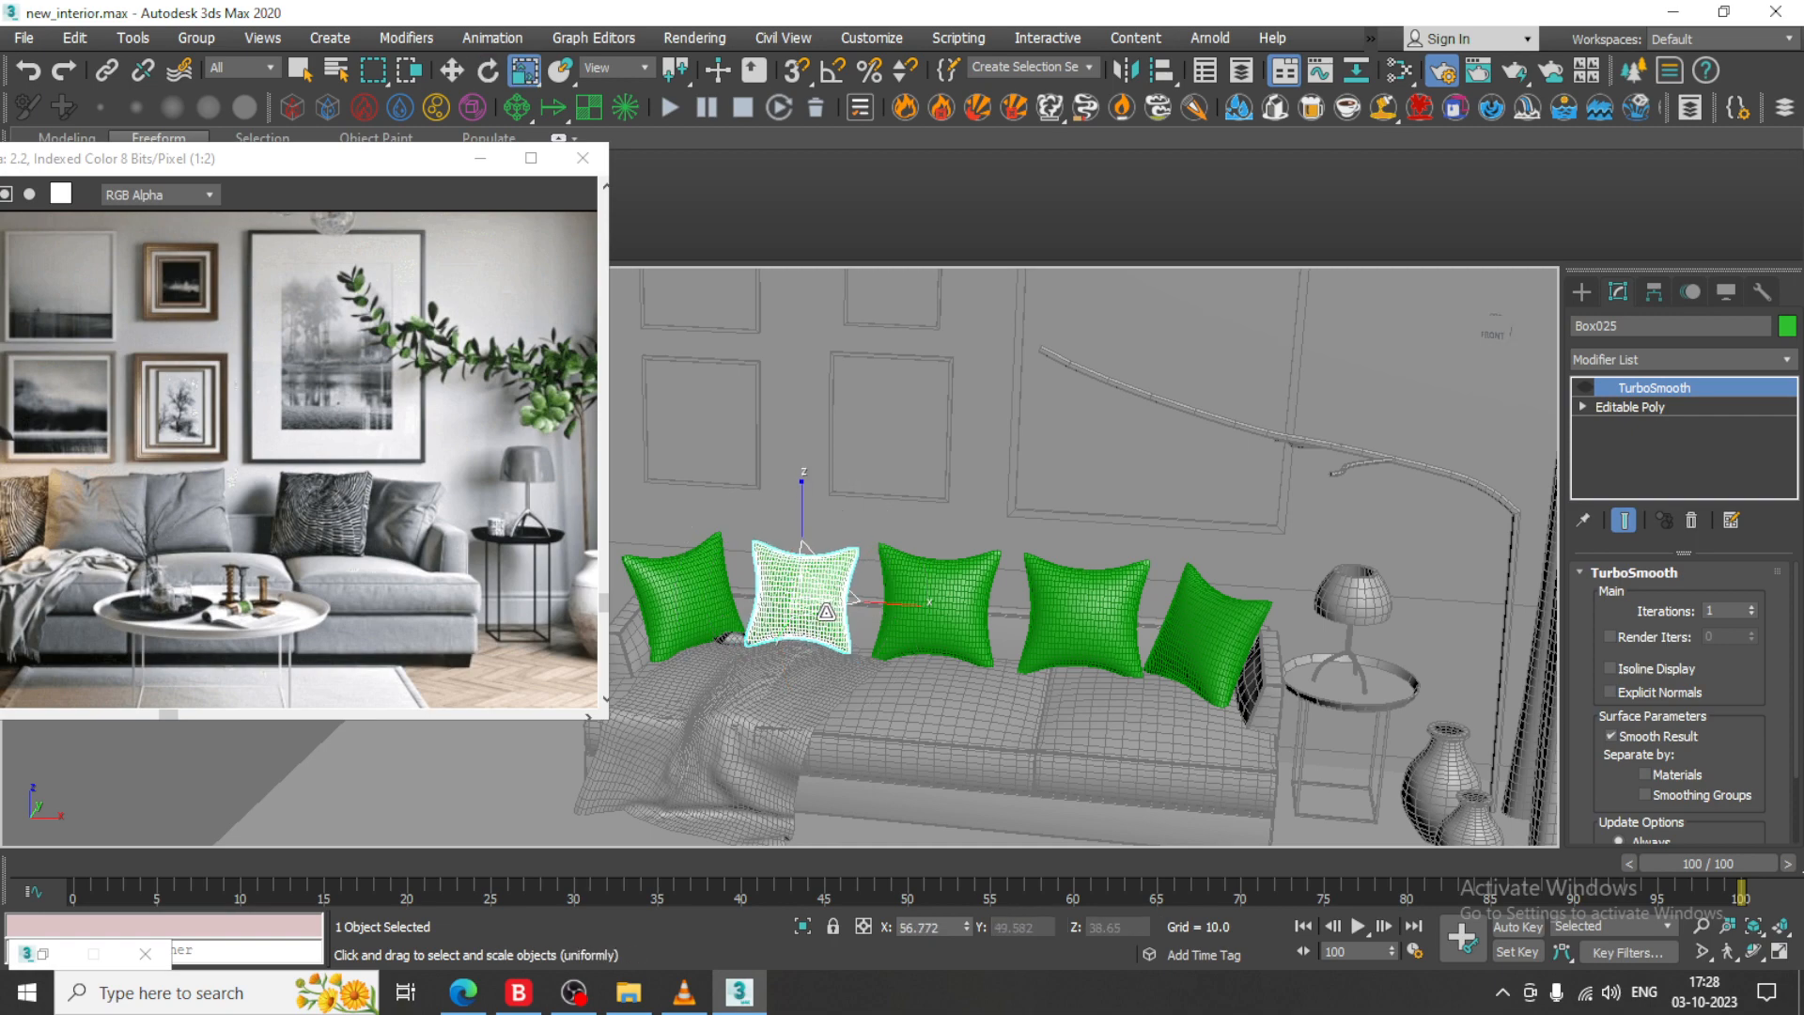
pyautogui.keyDown('alt'); pyautogui.moveTo(805, 542); pyautogui.dragTo(752, 644, button='middle'); pyautogui.keyUp('alt')
pyautogui.press('w')
pyautogui.scroll(-5, 836, 550)
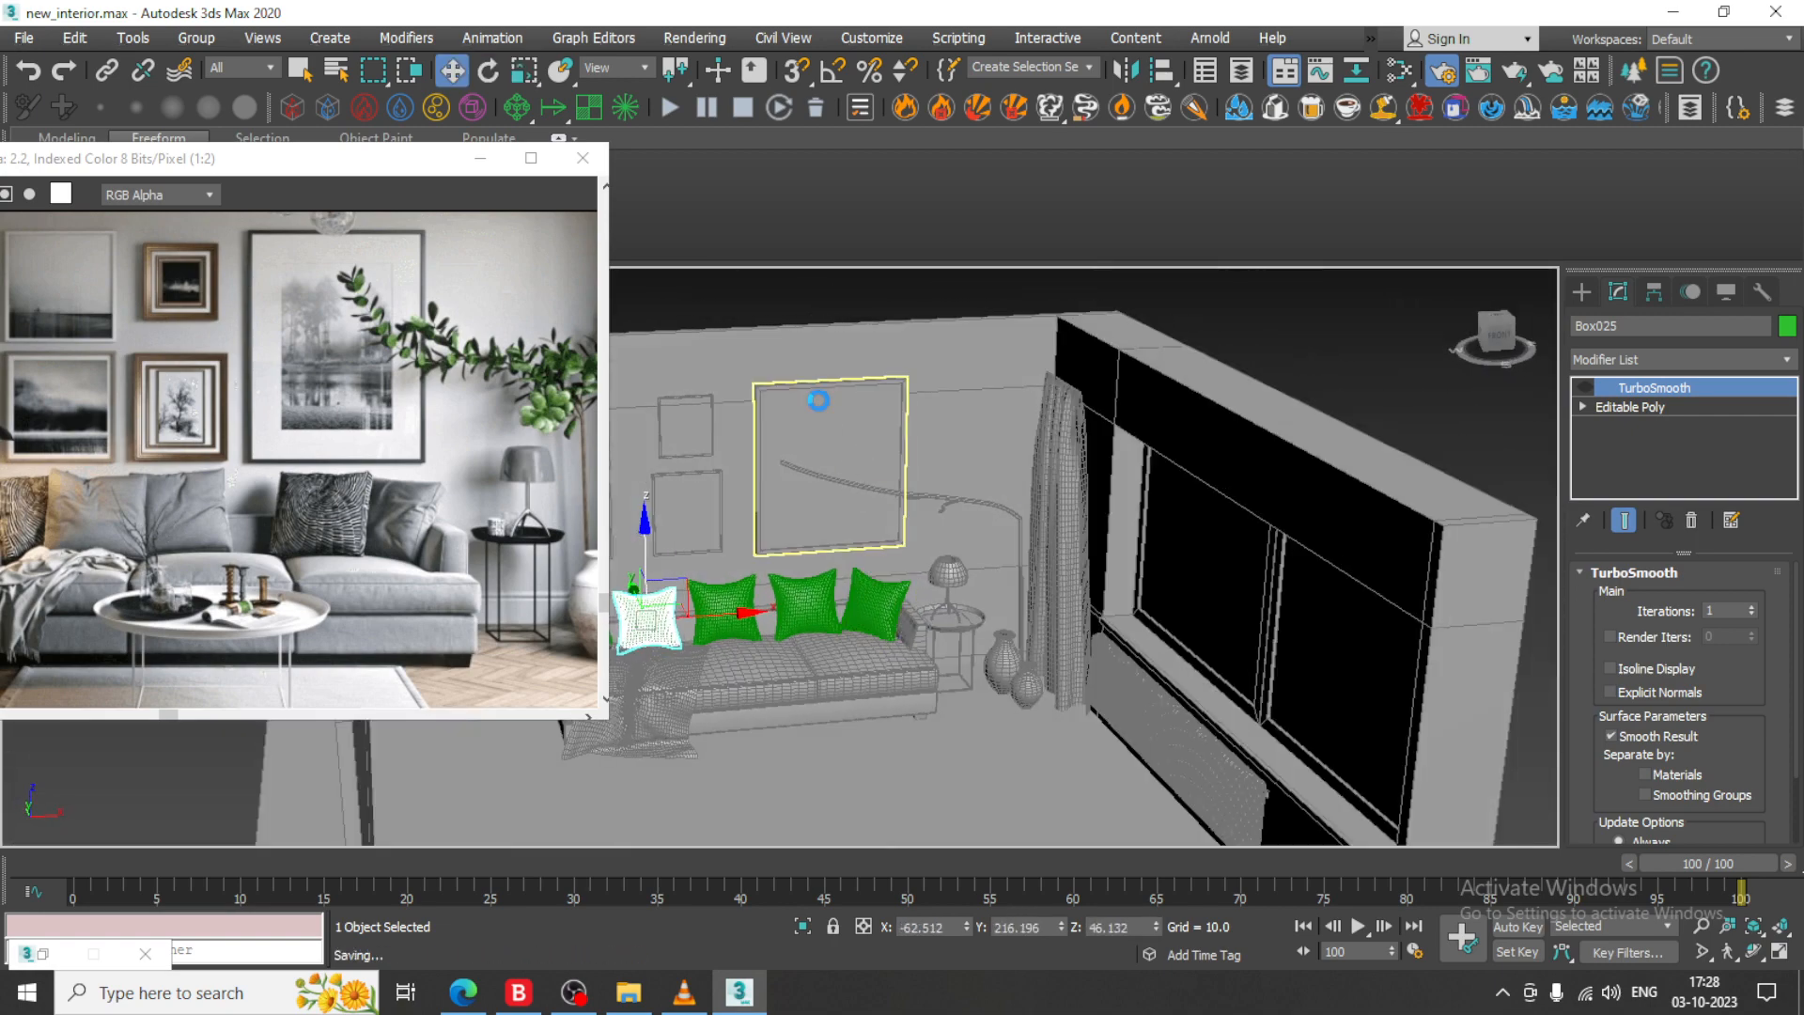
# - Create a ChamferBox rug with AutoGrid on the floor before the sofa, about 214 long, 175 wide and 3 high
pyautogui.moveTo(375, 435); pyautogui.dragTo(480, 403, button='middle')
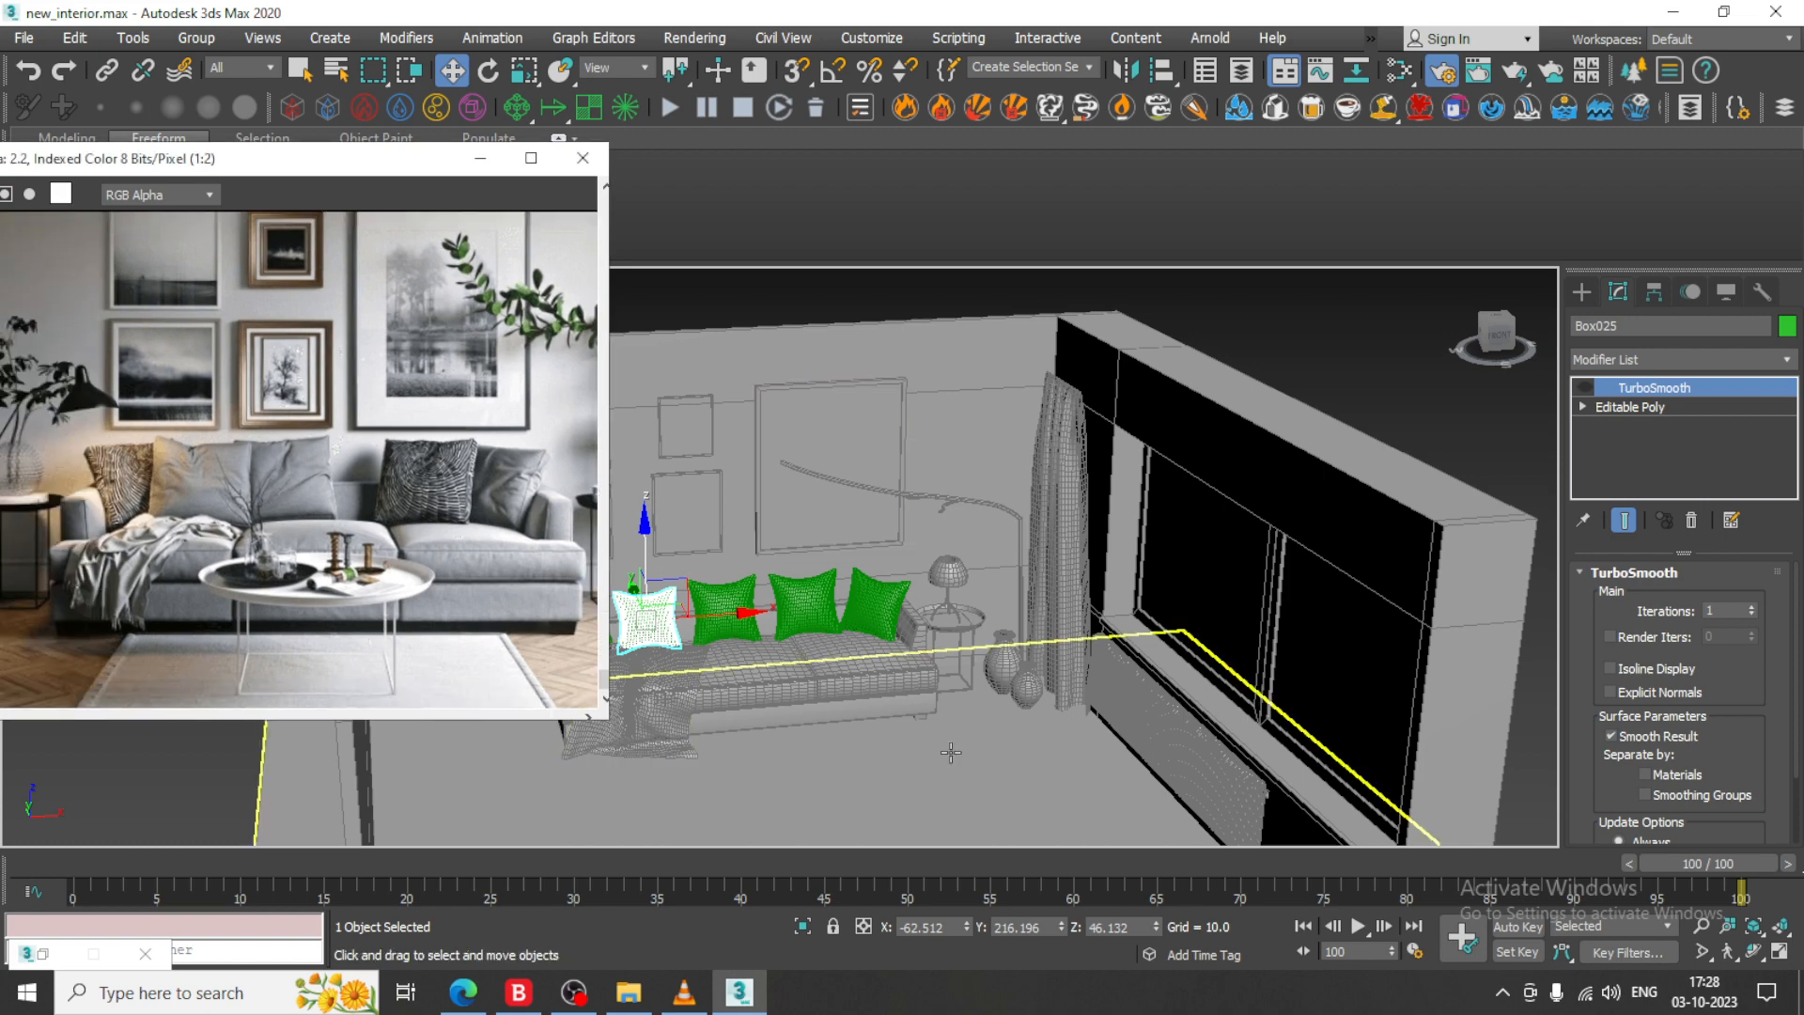
pyautogui.keyDown('alt'); pyautogui.moveTo(950, 601); pyautogui.dragTo(925, 619, button='middle'); pyautogui.keyUp('alt')
pyautogui.moveTo(925, 619); pyautogui.dragTo(987, 432, button='middle')
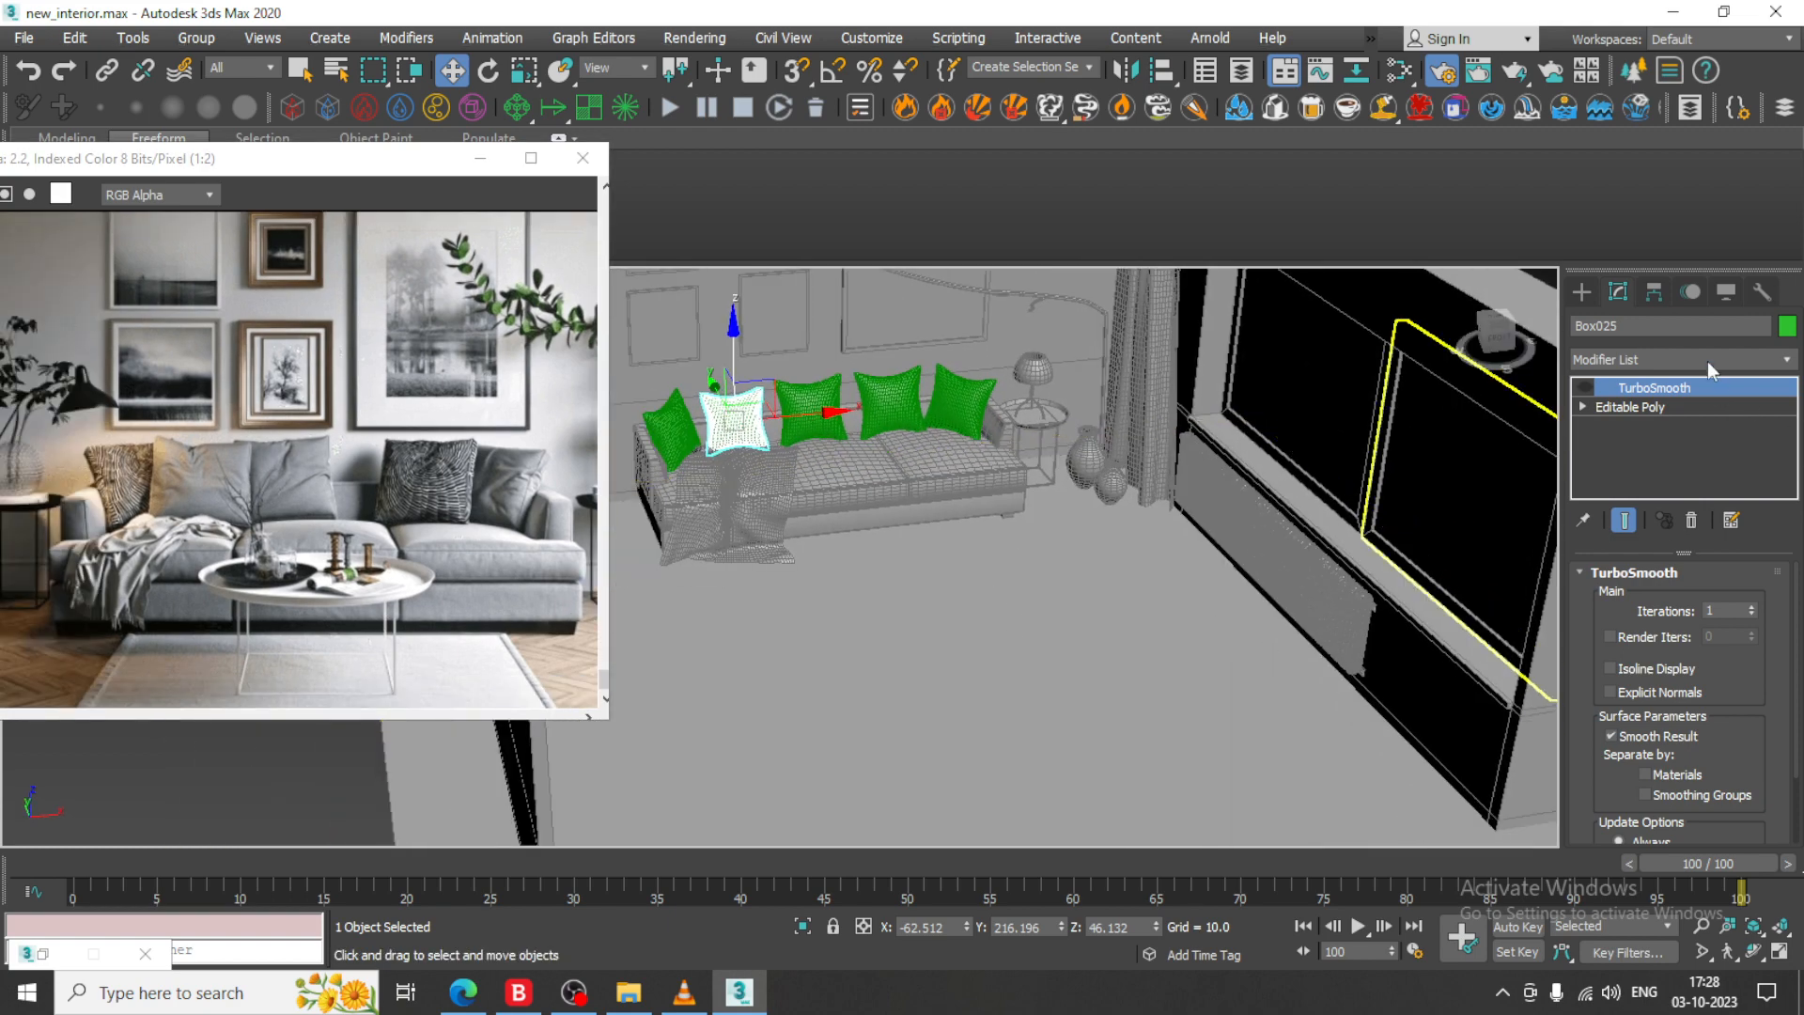
pyautogui.click(1582, 292)
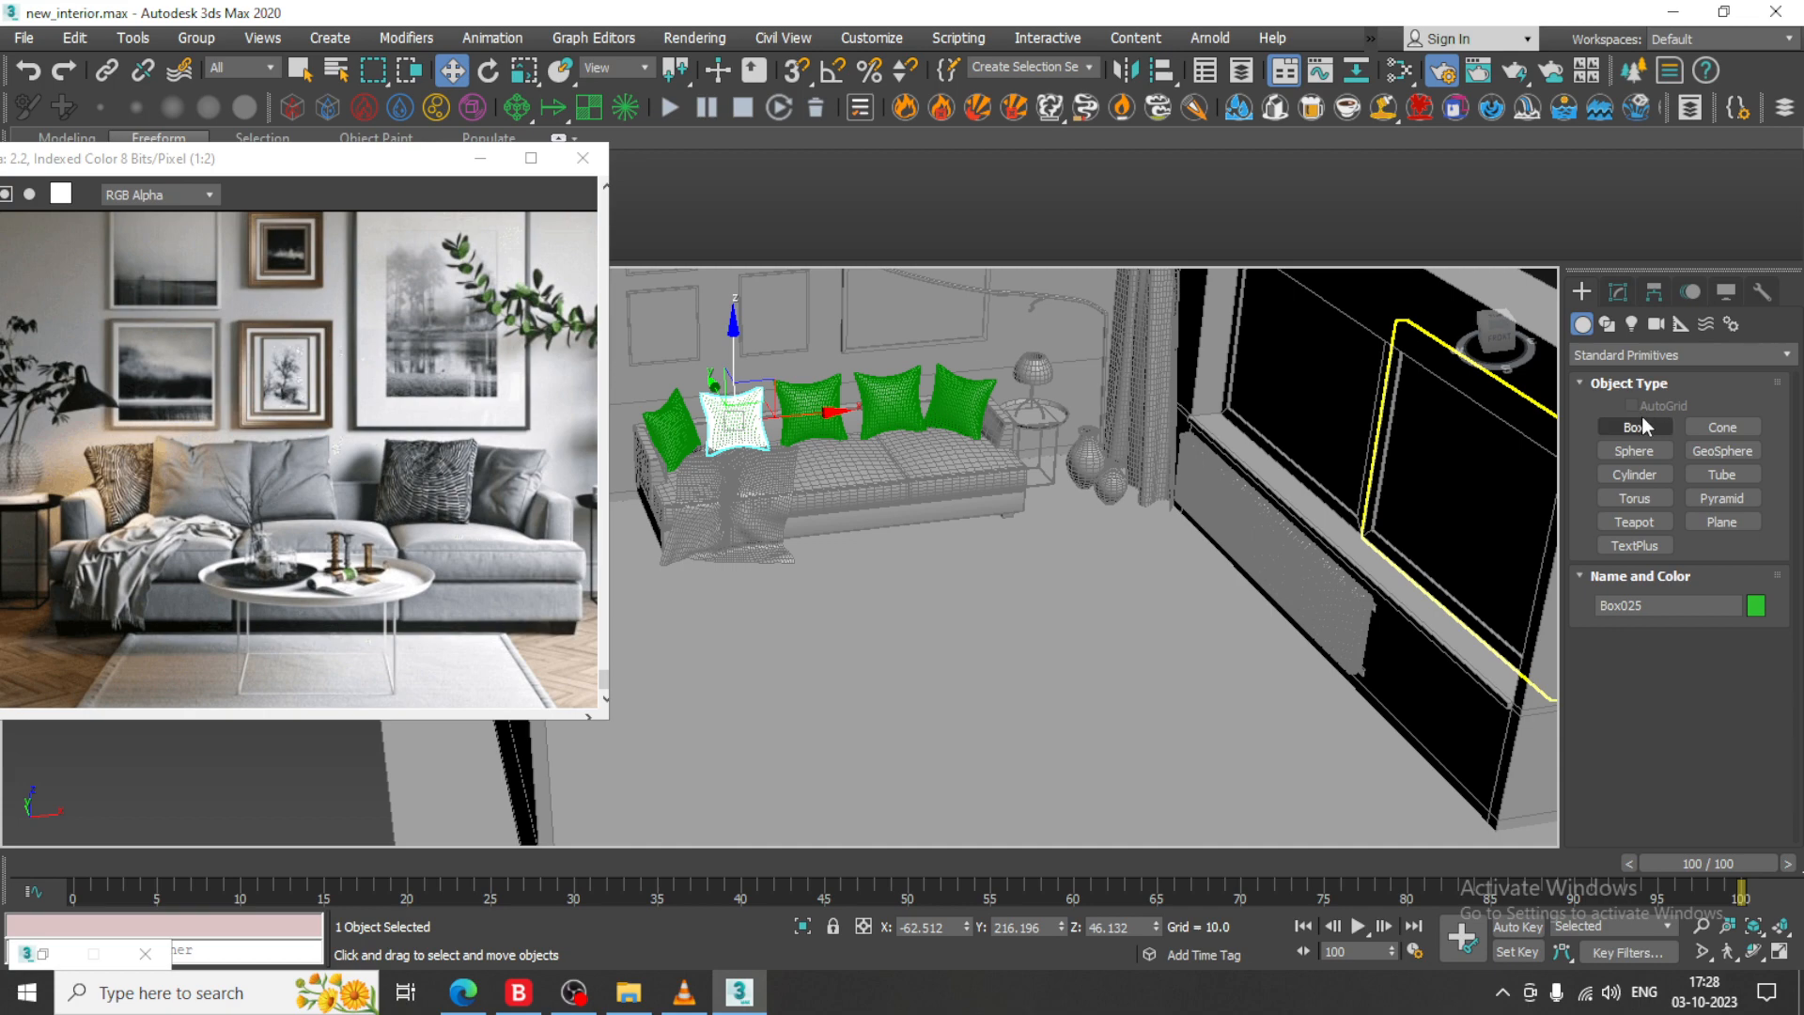
pyautogui.click(1619, 356)
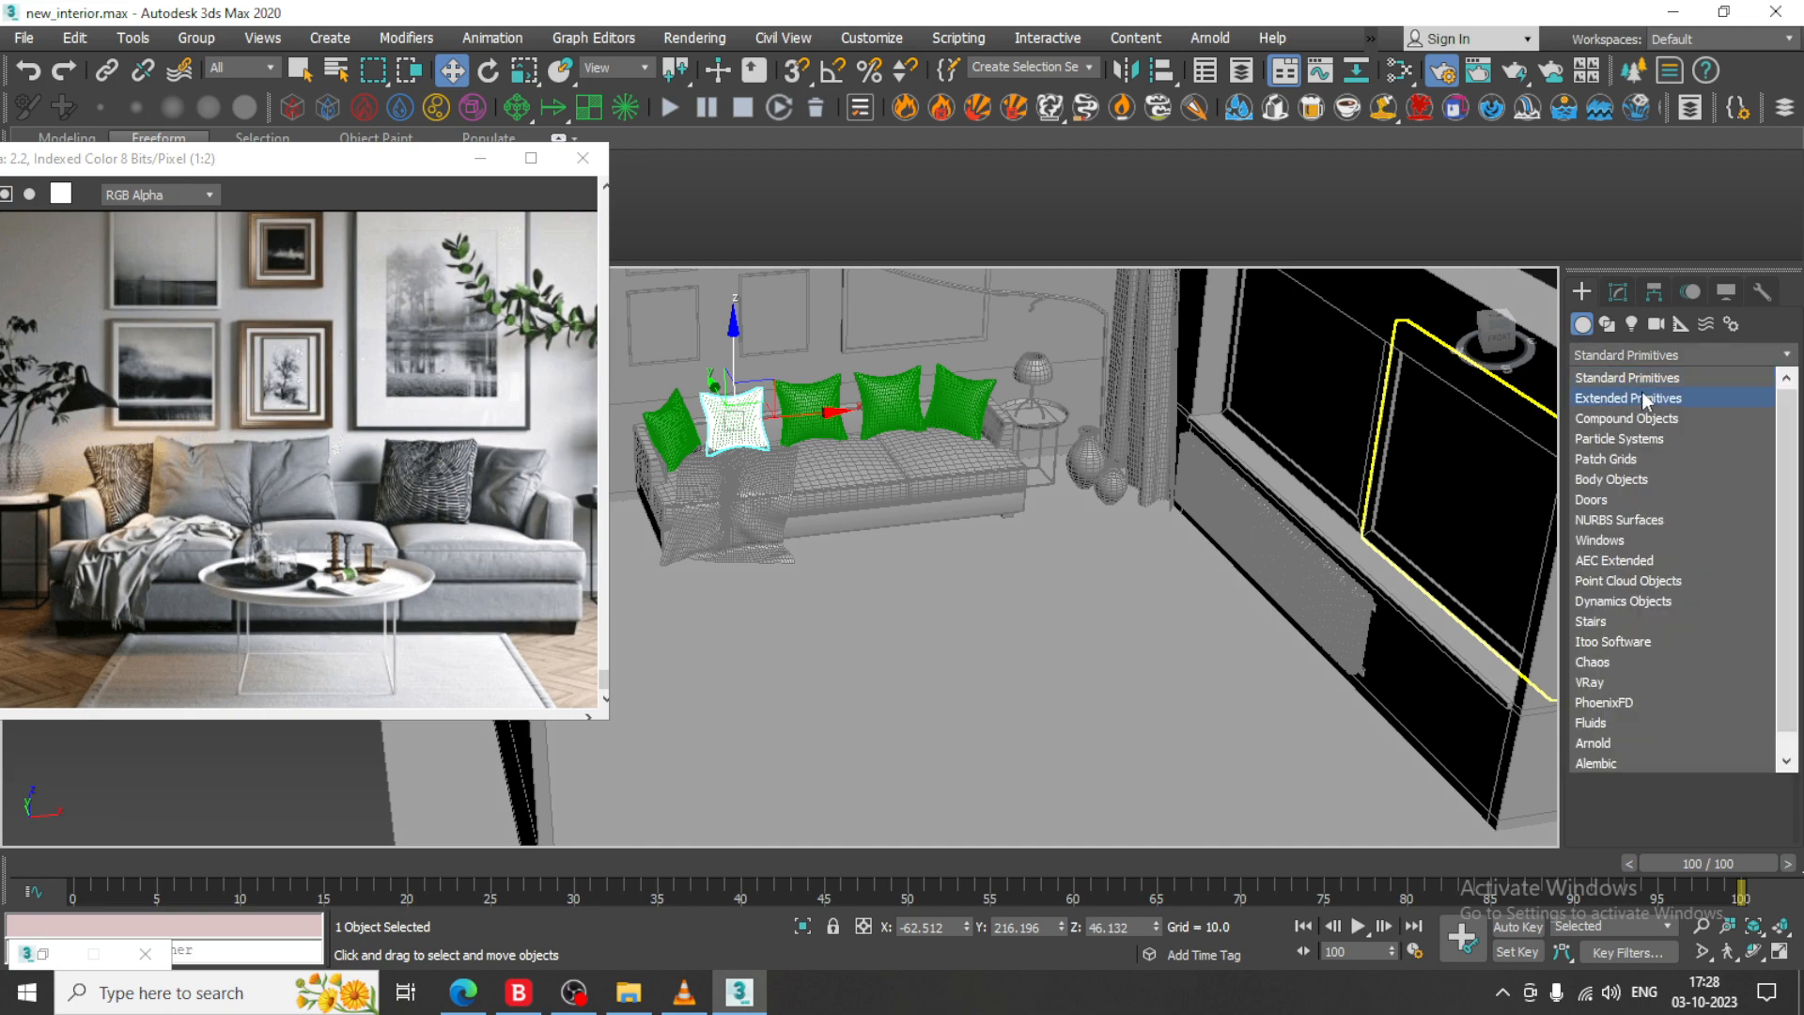
pyautogui.click(1643, 395)
pyautogui.click(1640, 453)
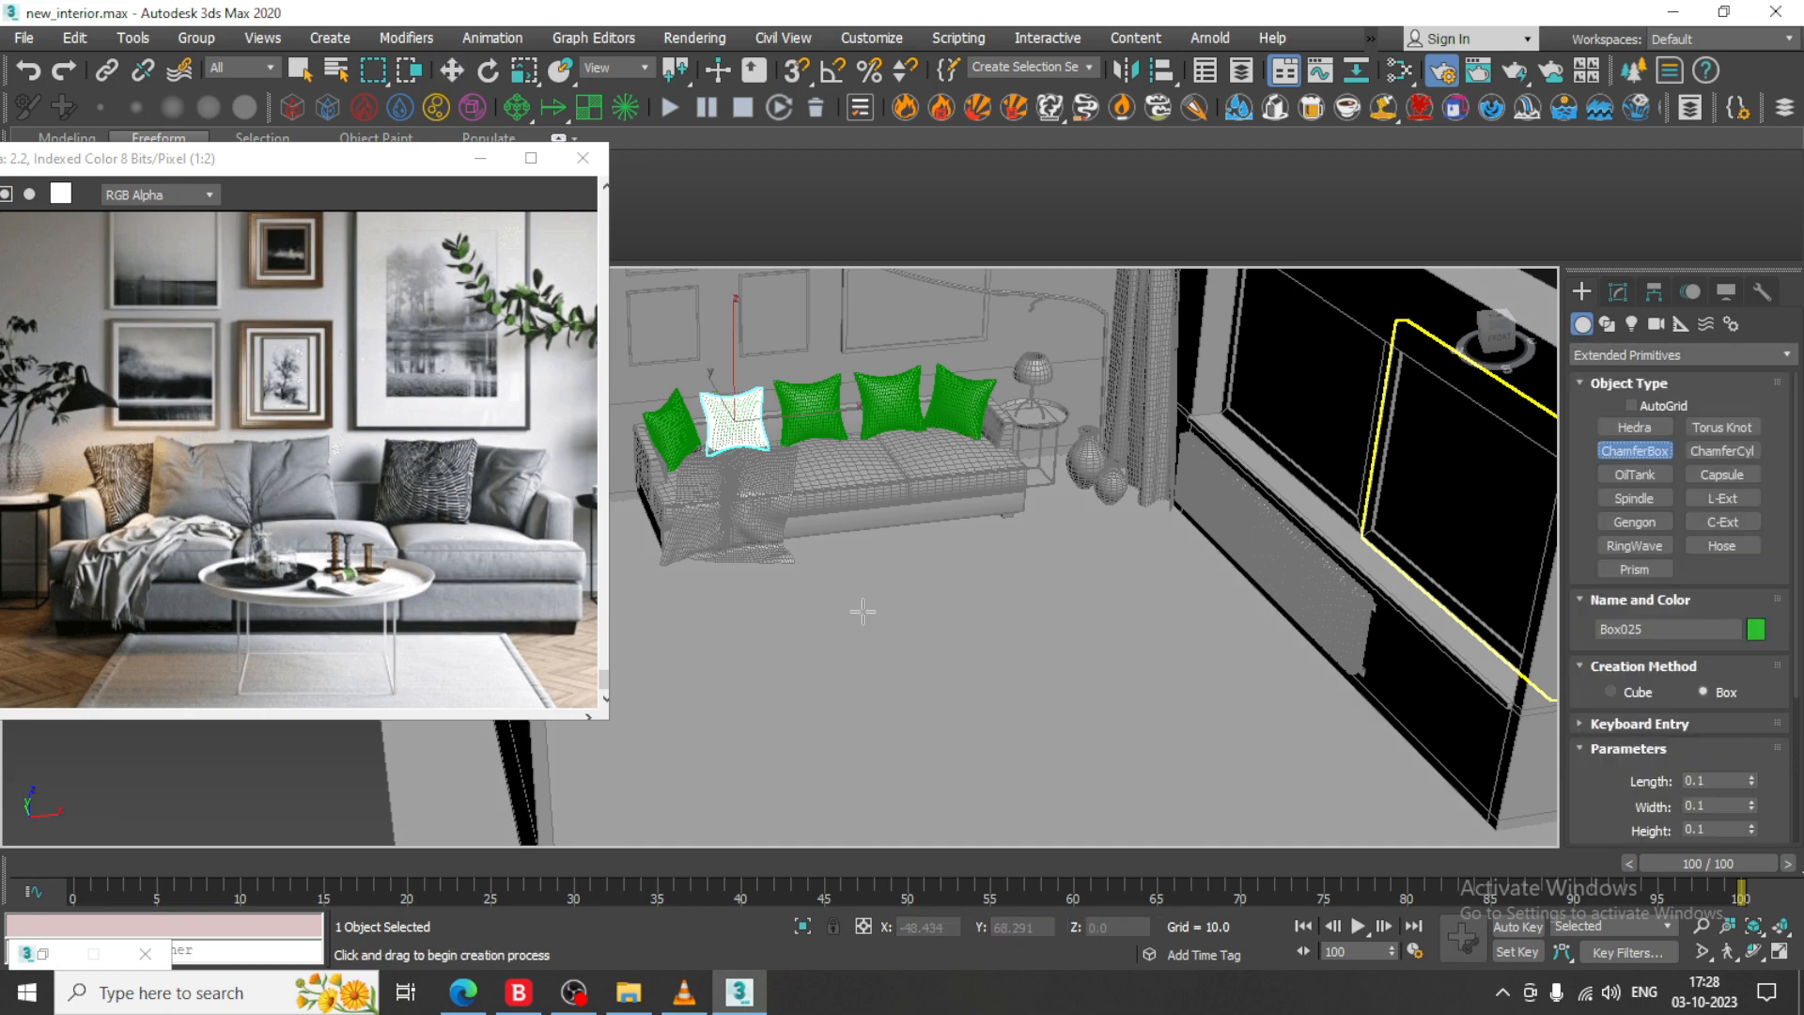
pyautogui.keyDown('alt'); pyautogui.moveTo(862, 612); pyautogui.dragTo(896, 608, button='middle'); pyautogui.keyUp('alt')
pyautogui.moveTo(962, 584); pyautogui.dragTo(590, 802)
pyautogui.rightClick(590, 801)
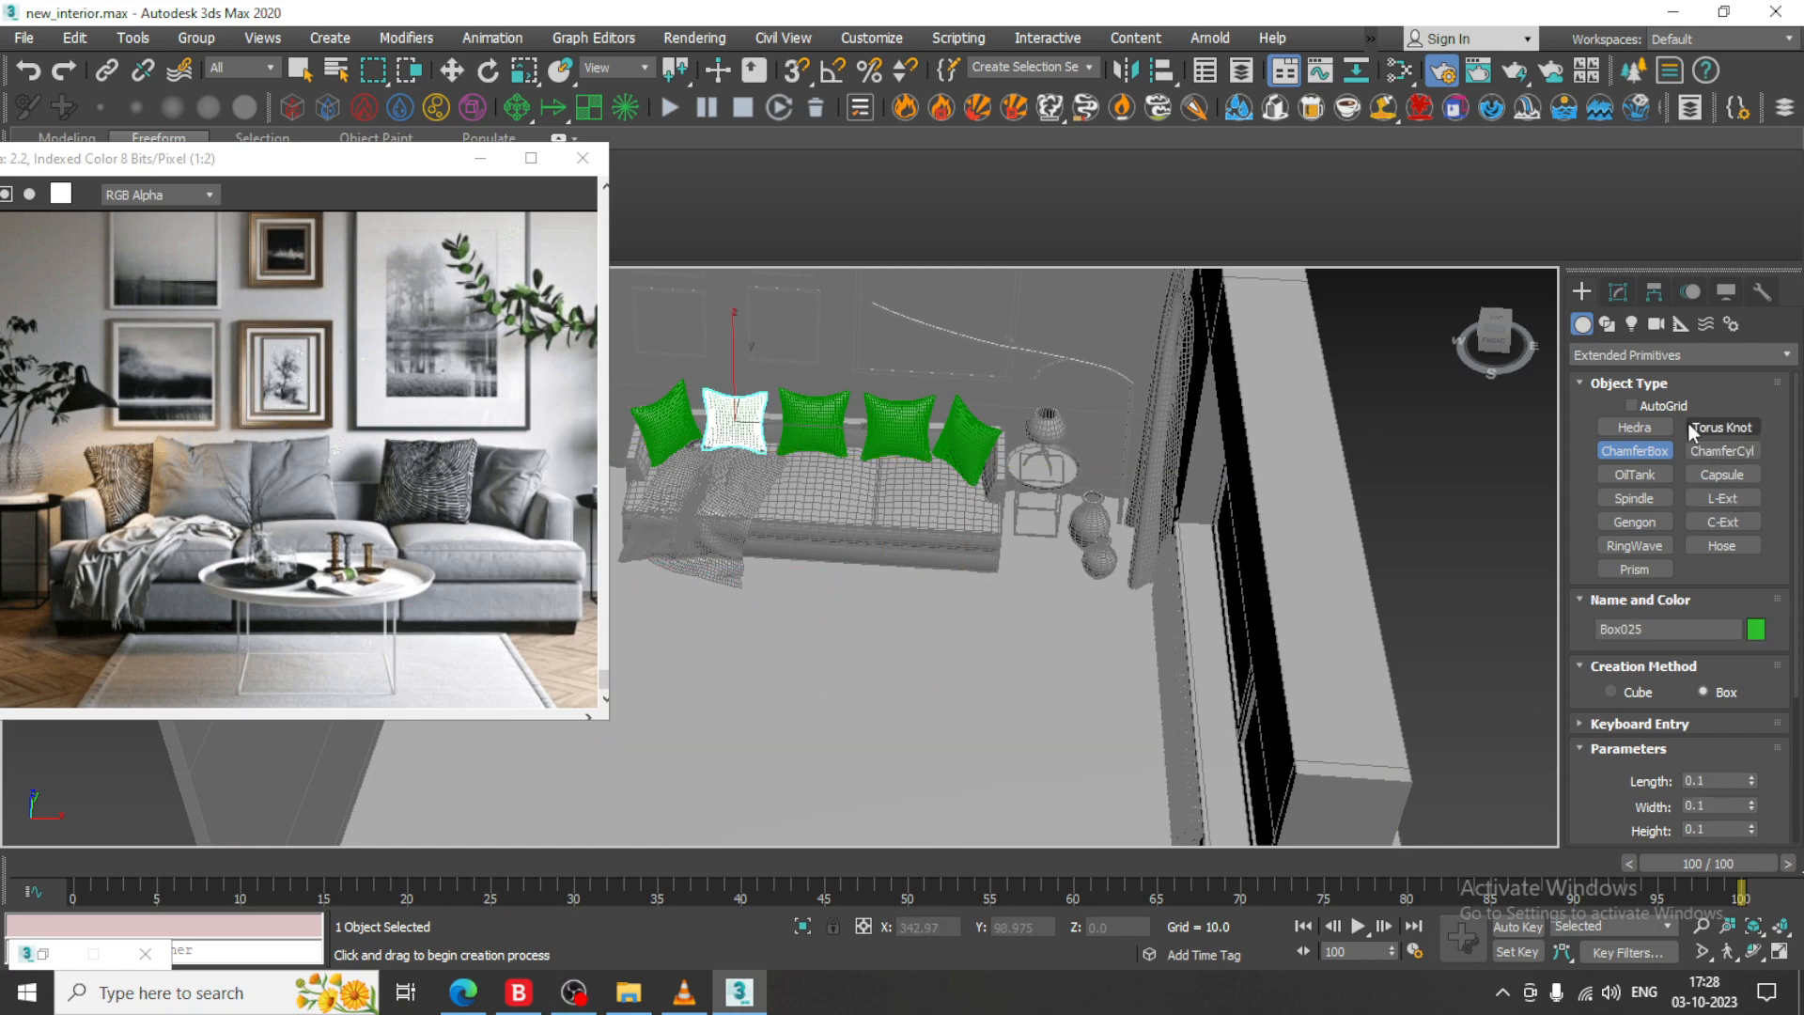
pyautogui.keyDown('alt'); pyautogui.moveTo(716, 611); pyautogui.dragTo(774, 566, button='middle'); pyautogui.keyUp('alt')
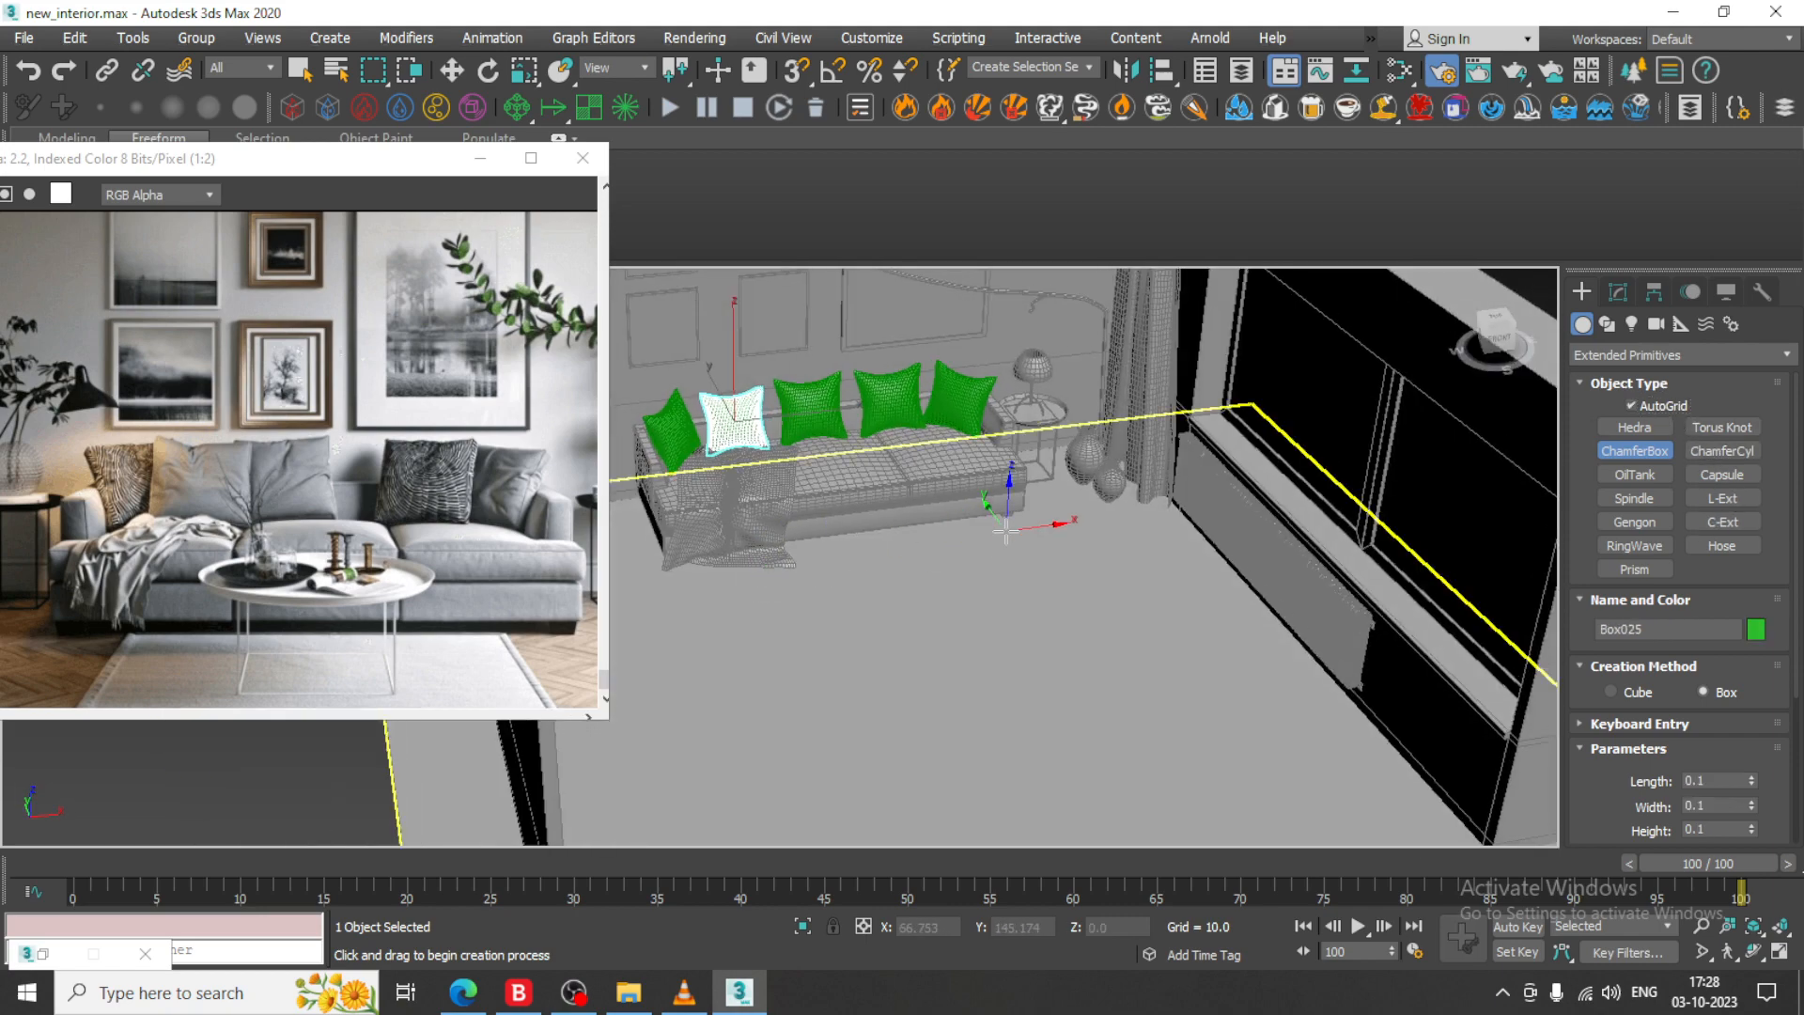
pyautogui.moveTo(1006, 529); pyautogui.dragTo(786, 835)
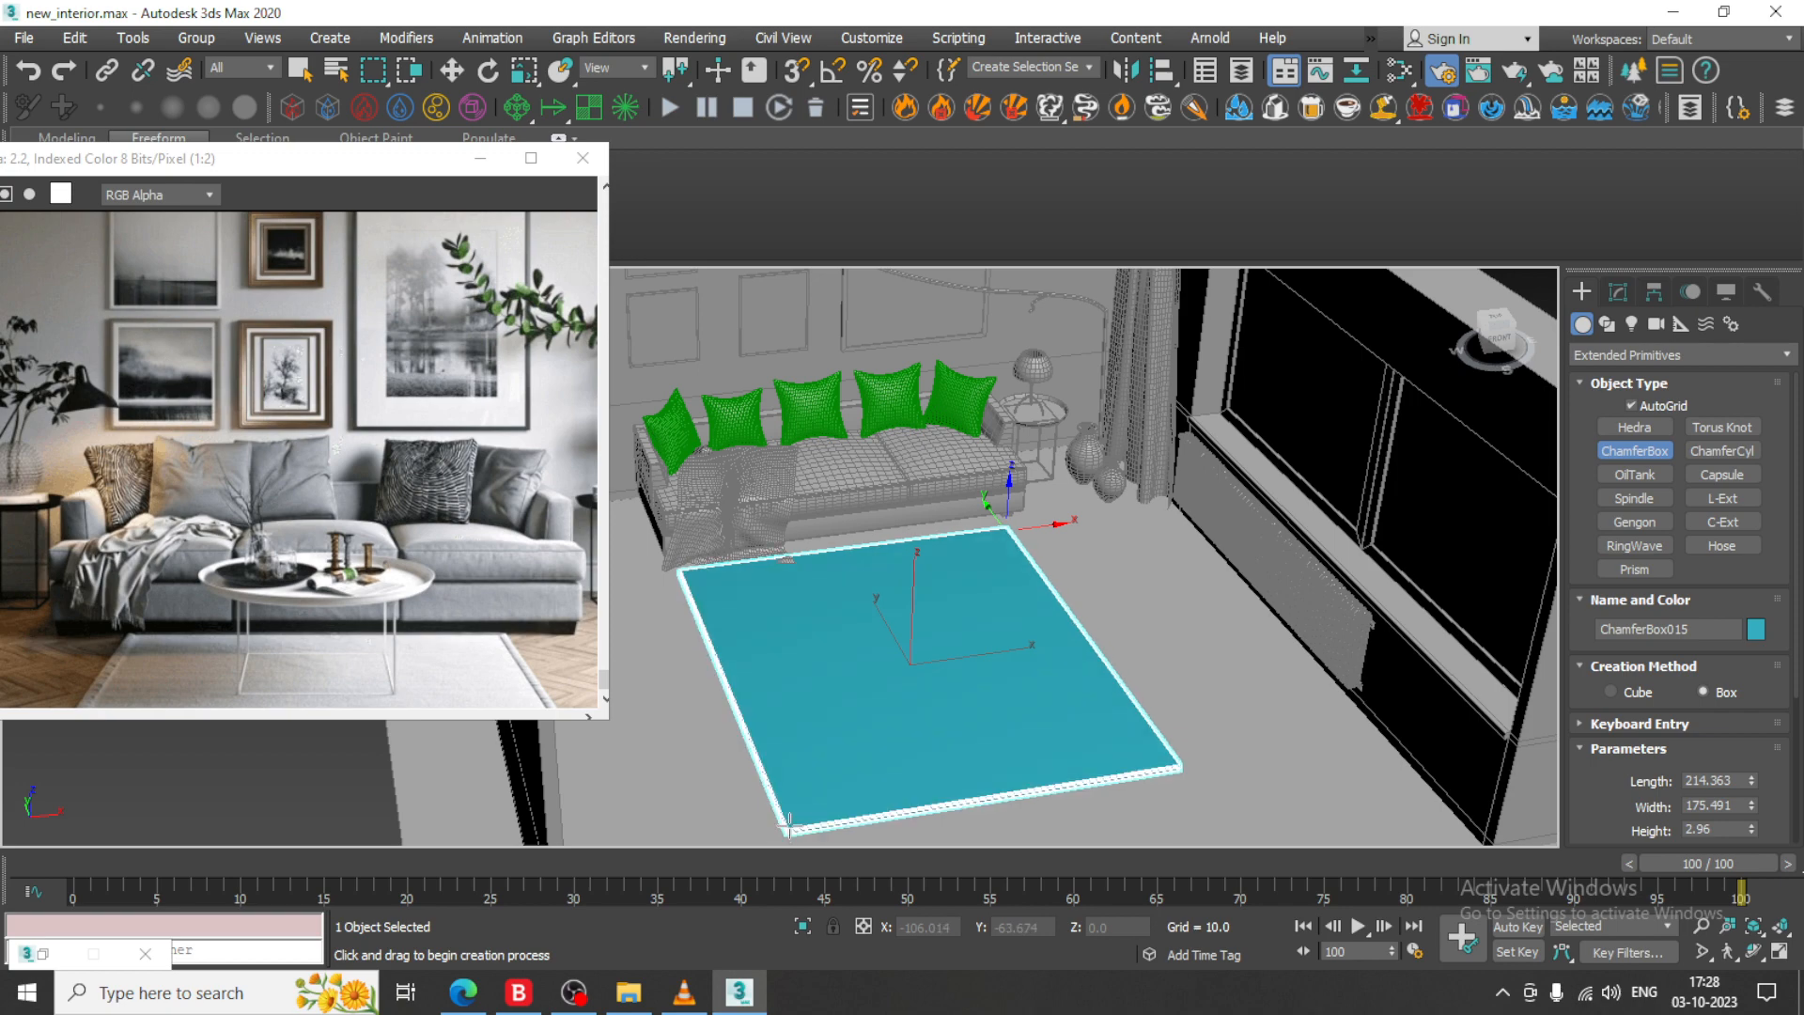
pyautogui.rightClick(805, 823)
# - Thin the rug to a height of 0.722 and reduce its fillet to 0.31
pyautogui.keyDown('alt'); pyautogui.moveTo(805, 823); pyautogui.dragTo(902, 696, button='middle'); pyautogui.keyUp('alt')
pyautogui.scroll(3, 995, 729)
pyautogui.scroll(2, 903, 696)
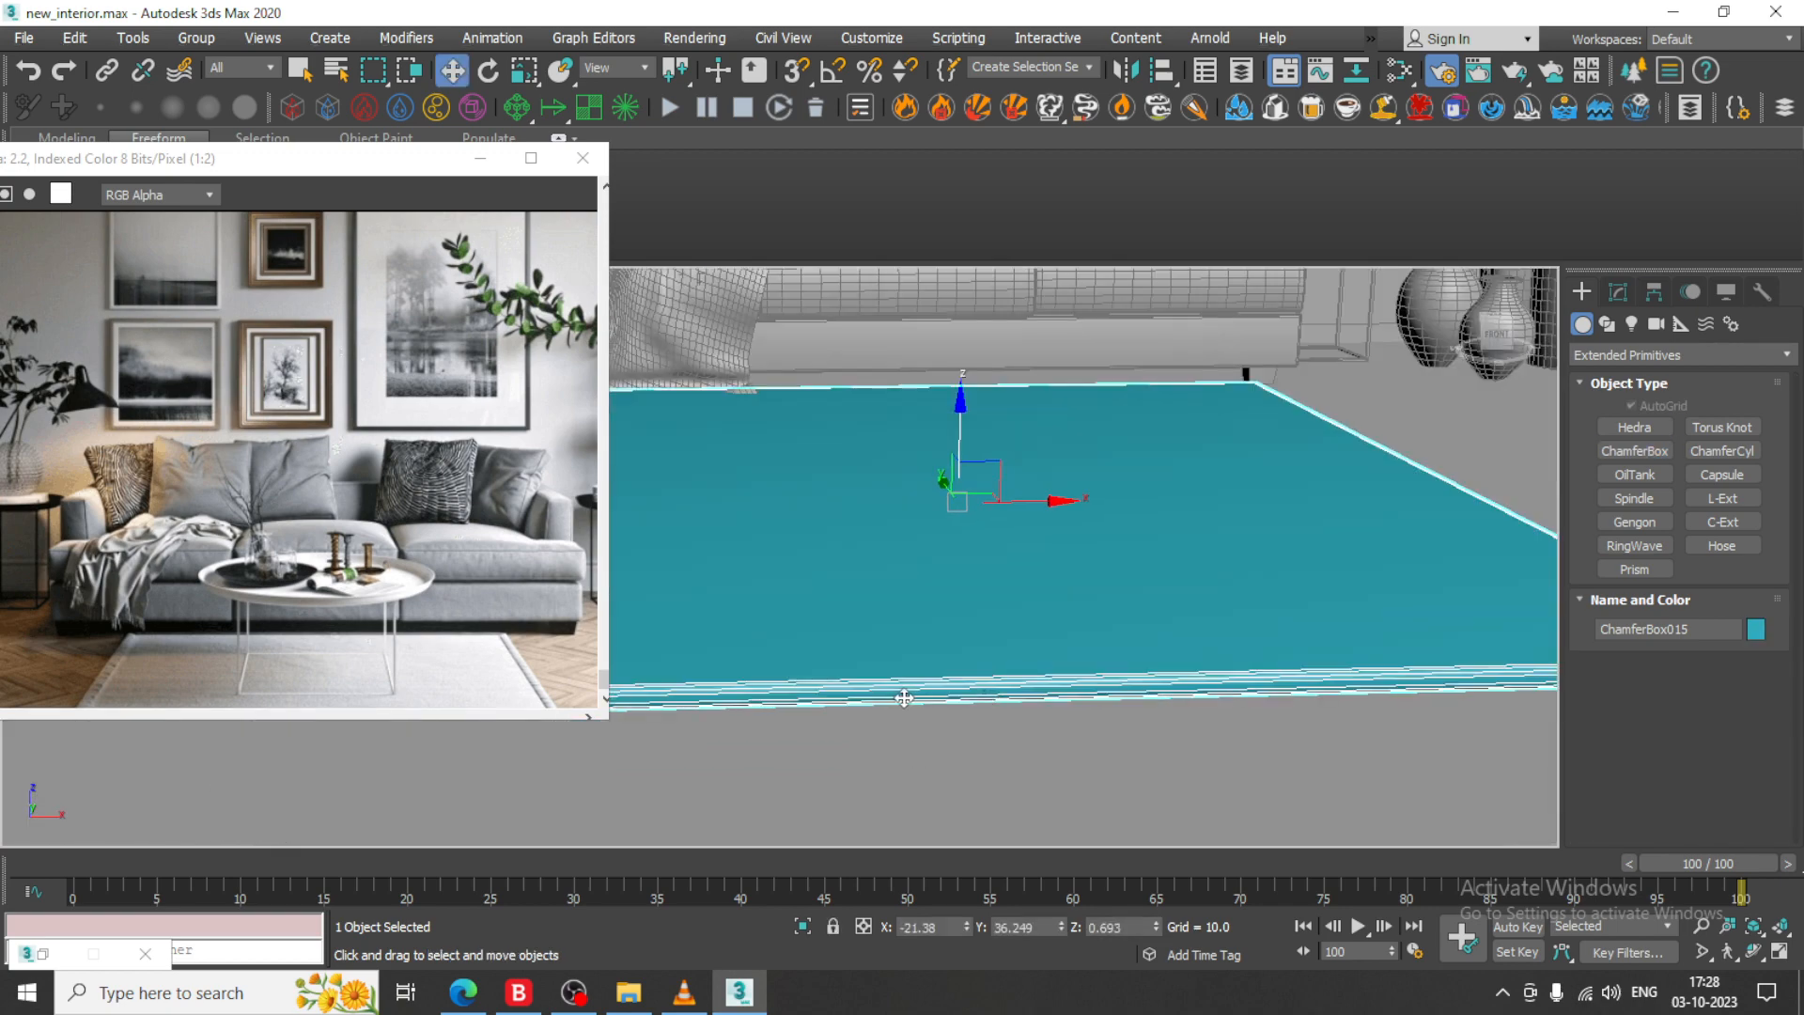
pyautogui.moveTo(771, 658); pyautogui.dragTo(1143, 623, button='middle')
pyautogui.click(1618, 292)
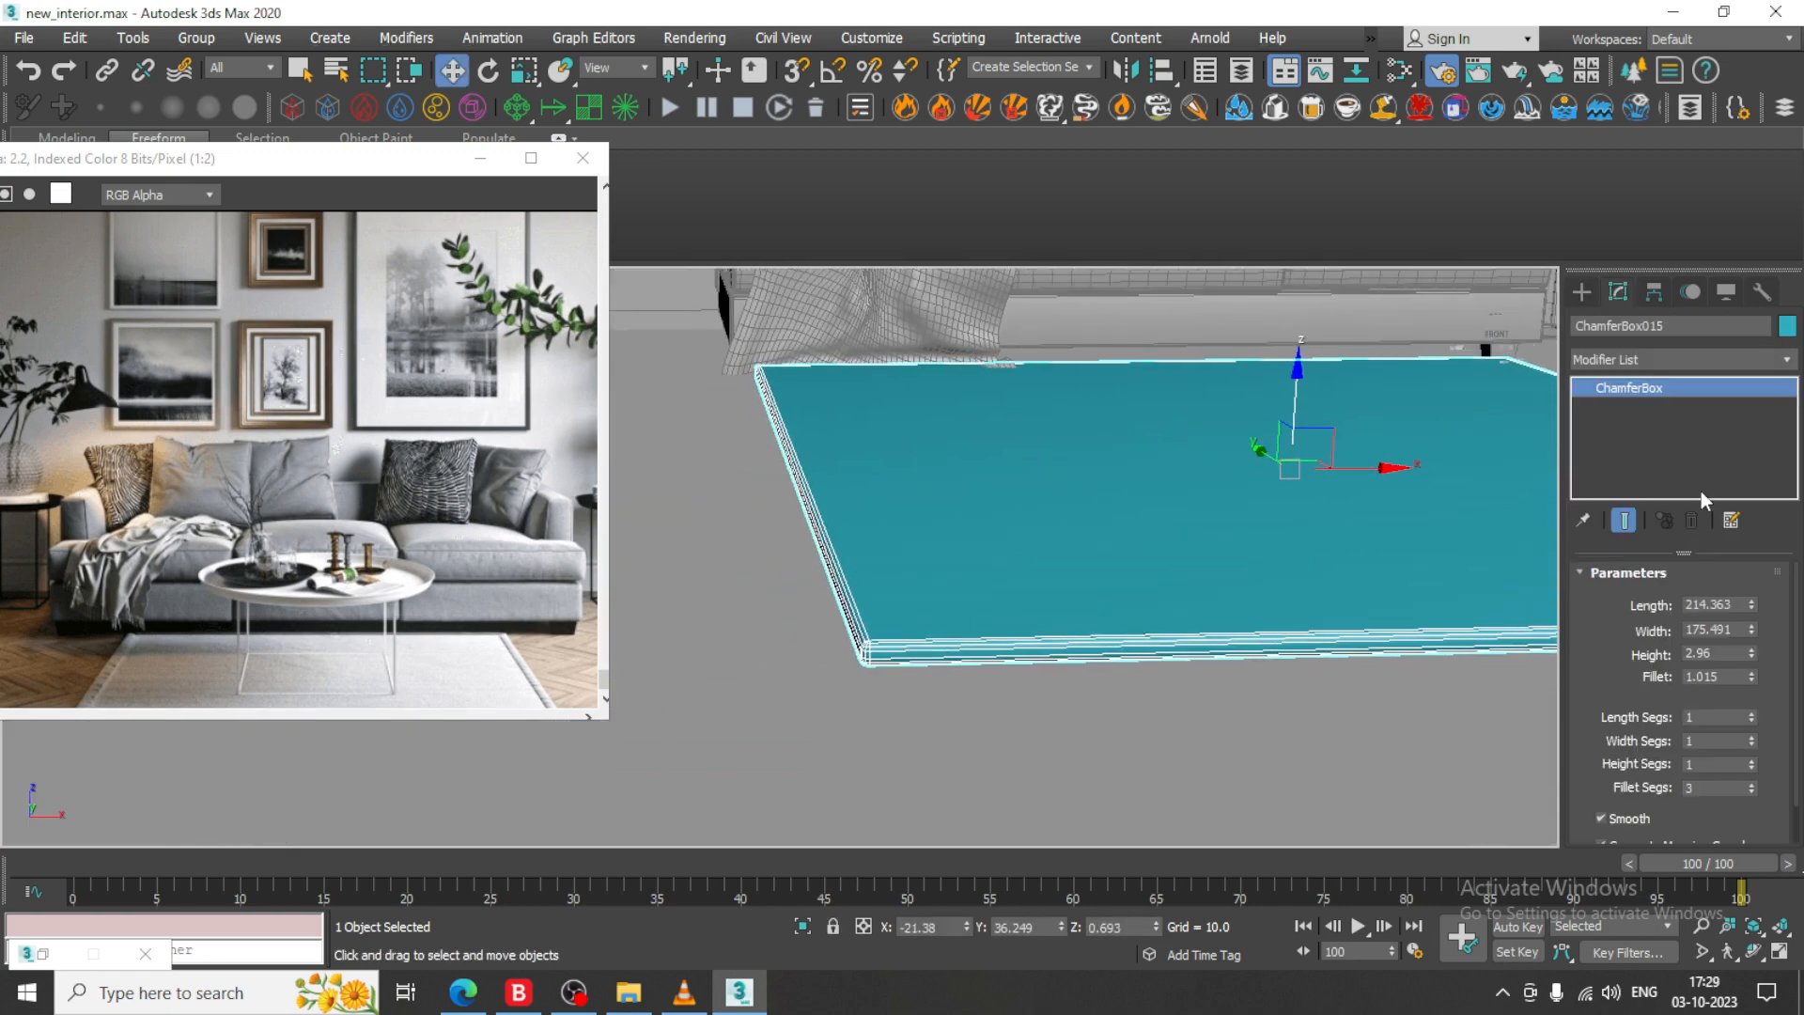
pyautogui.moveTo(1750, 677); pyautogui.dragTo(1763, 711)
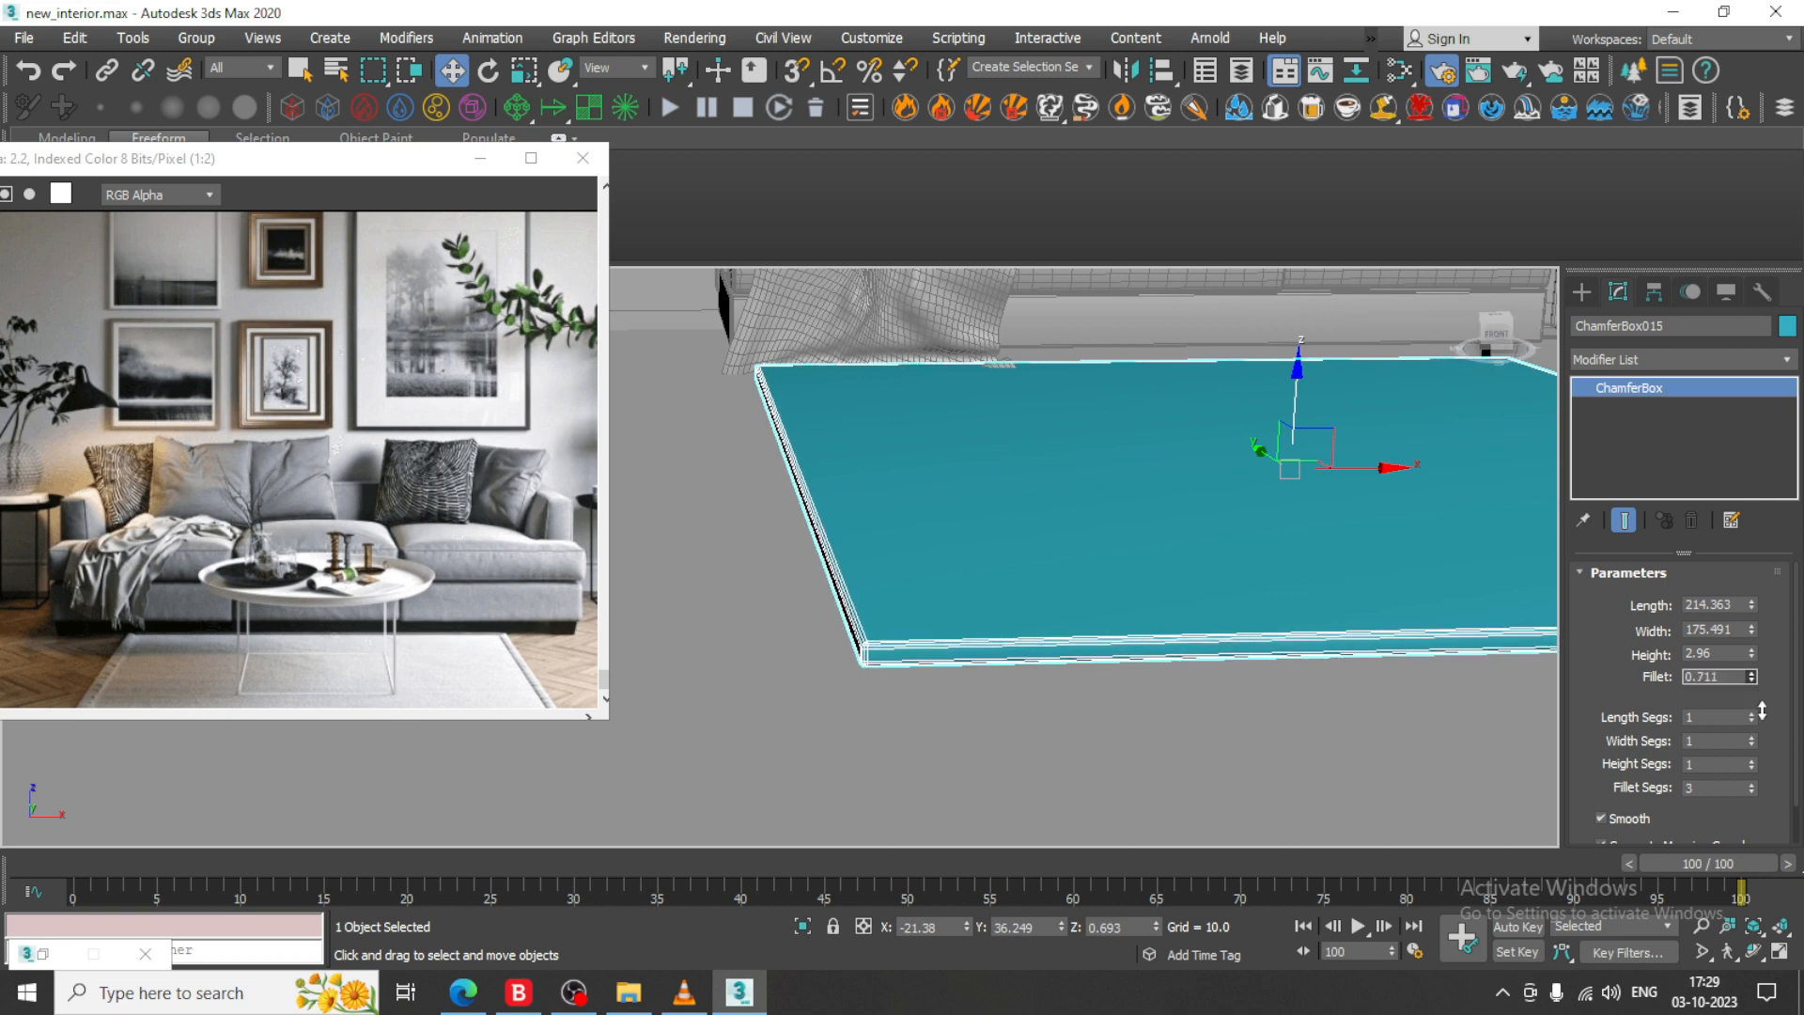
pyautogui.moveTo(1751, 657); pyautogui.dragTo(1767, 726)
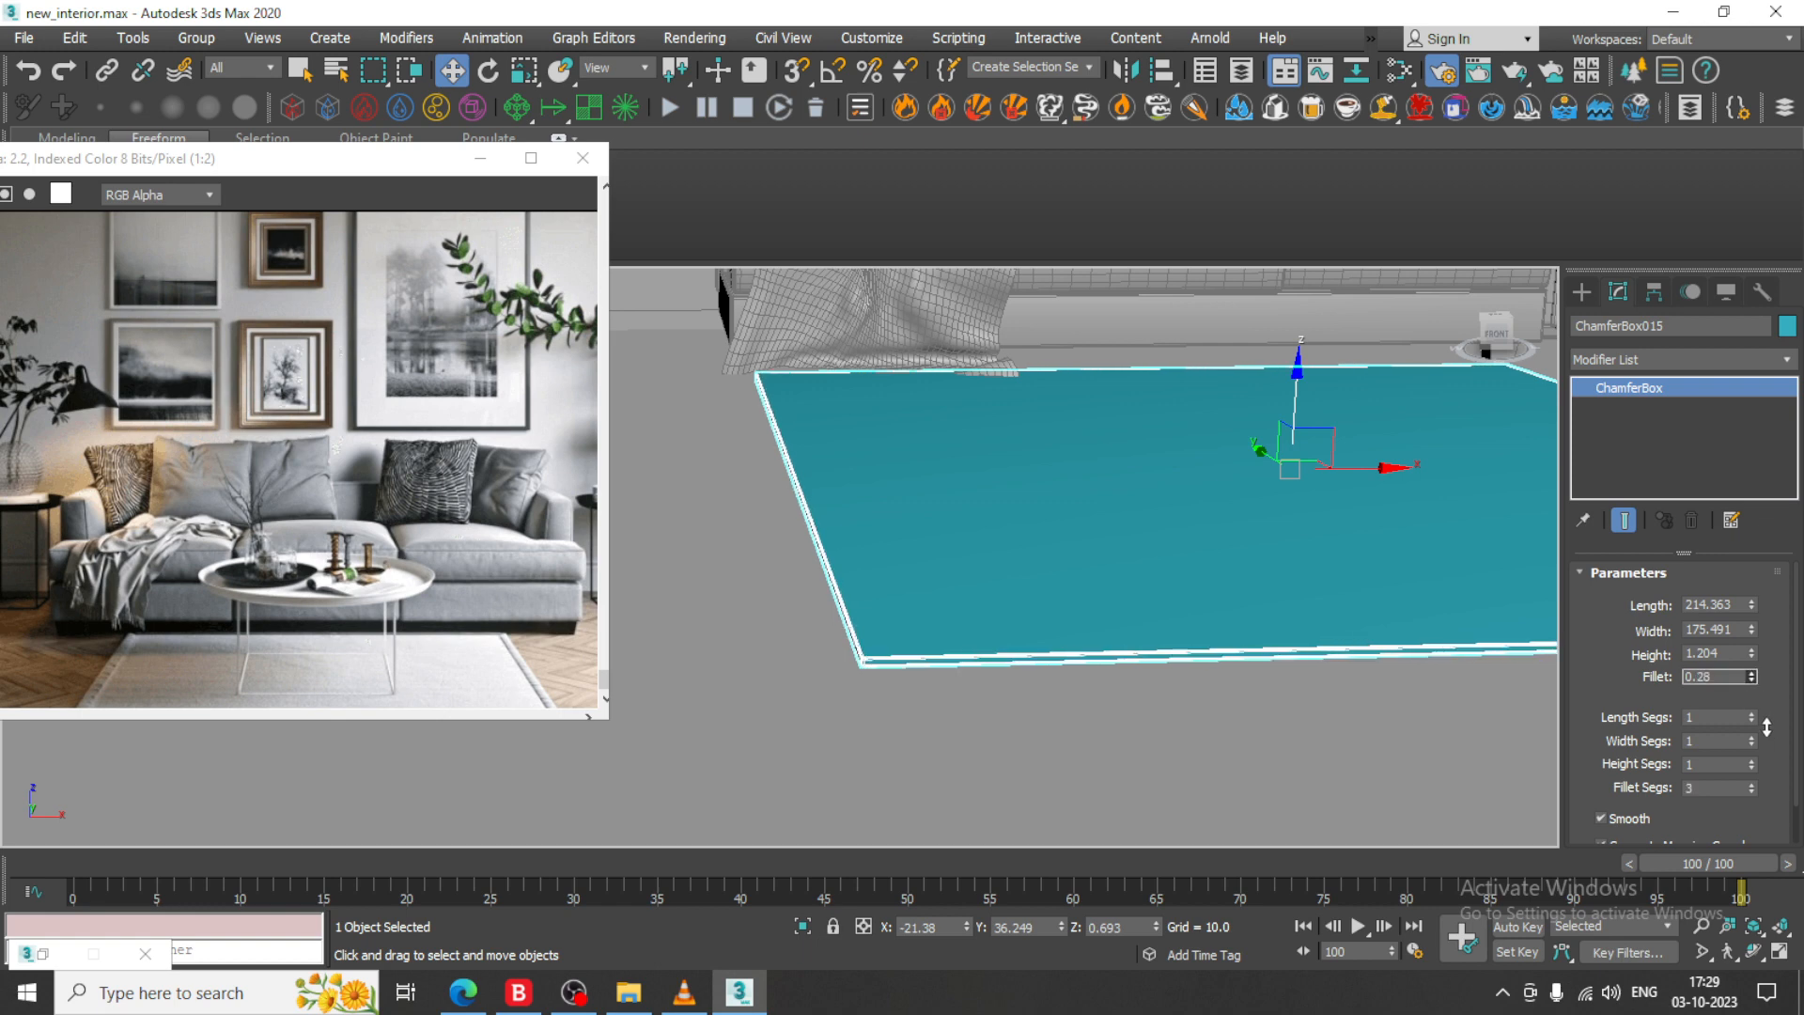
pyautogui.moveTo(1754, 655); pyautogui.dragTo(1765, 696)
pyautogui.scroll(3, 999, 513)
pyautogui.rightClick(1066, 415)
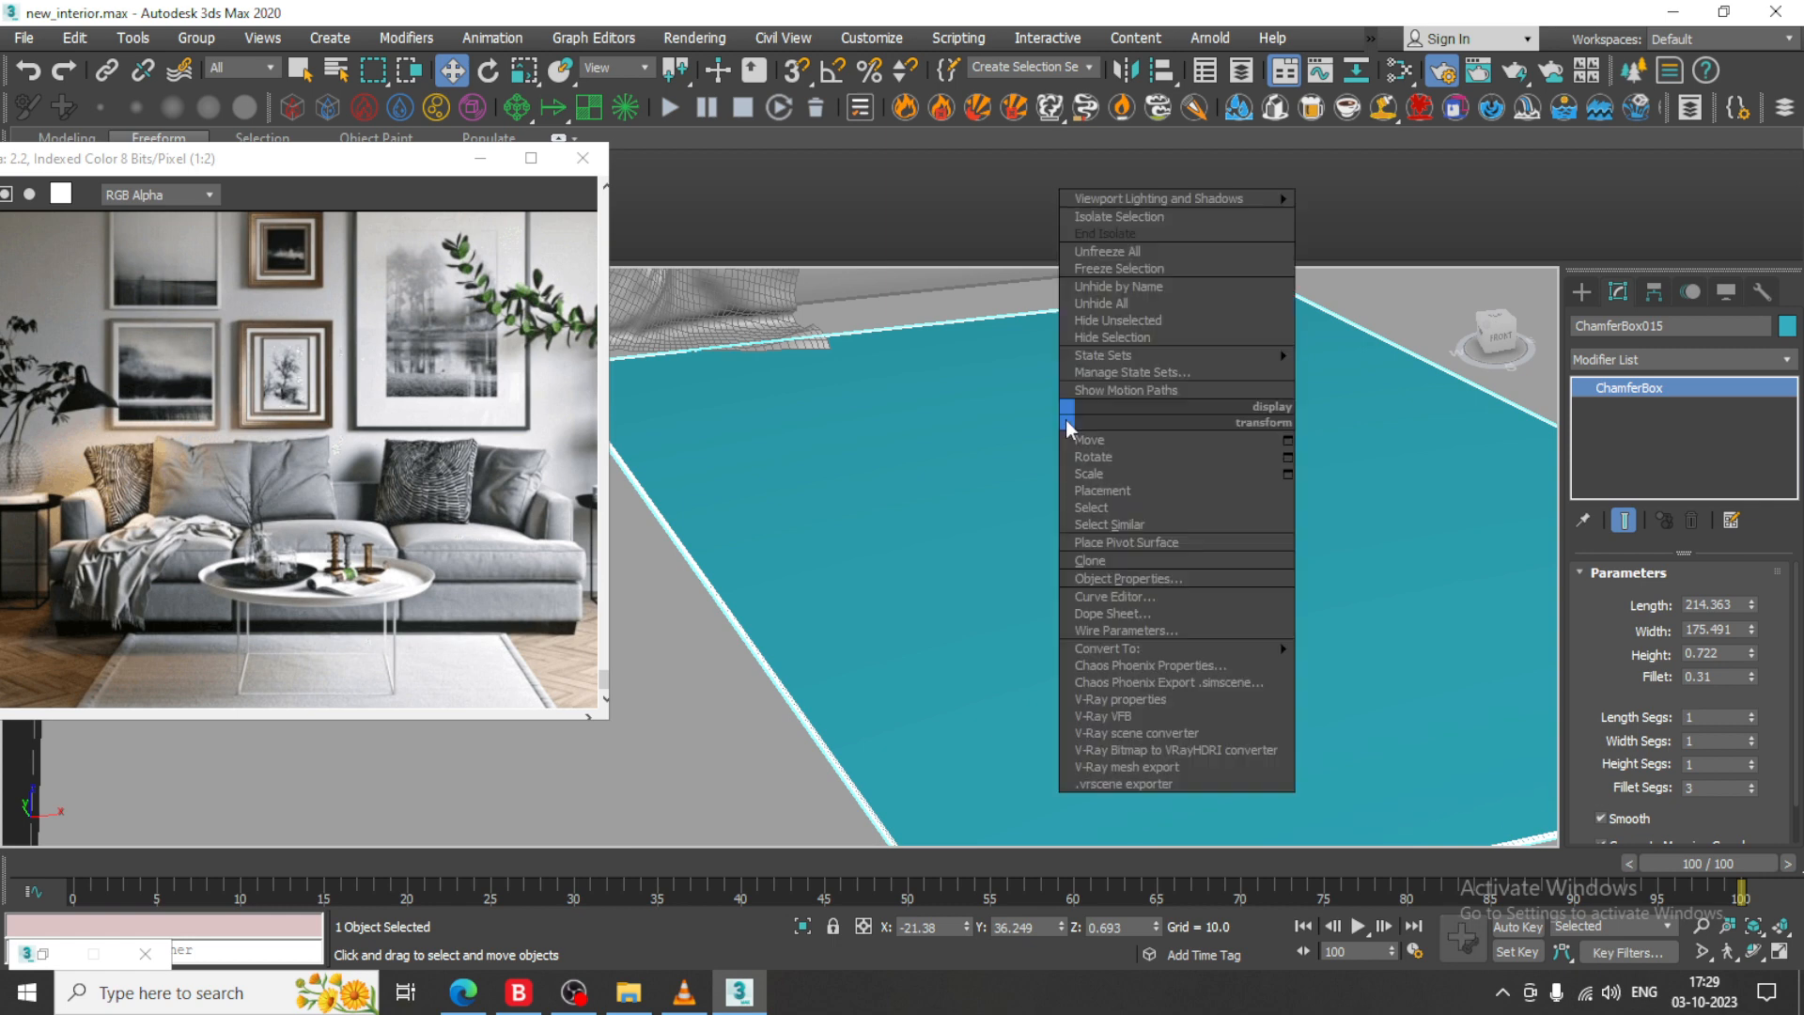
pyautogui.moveTo(1250, 648)
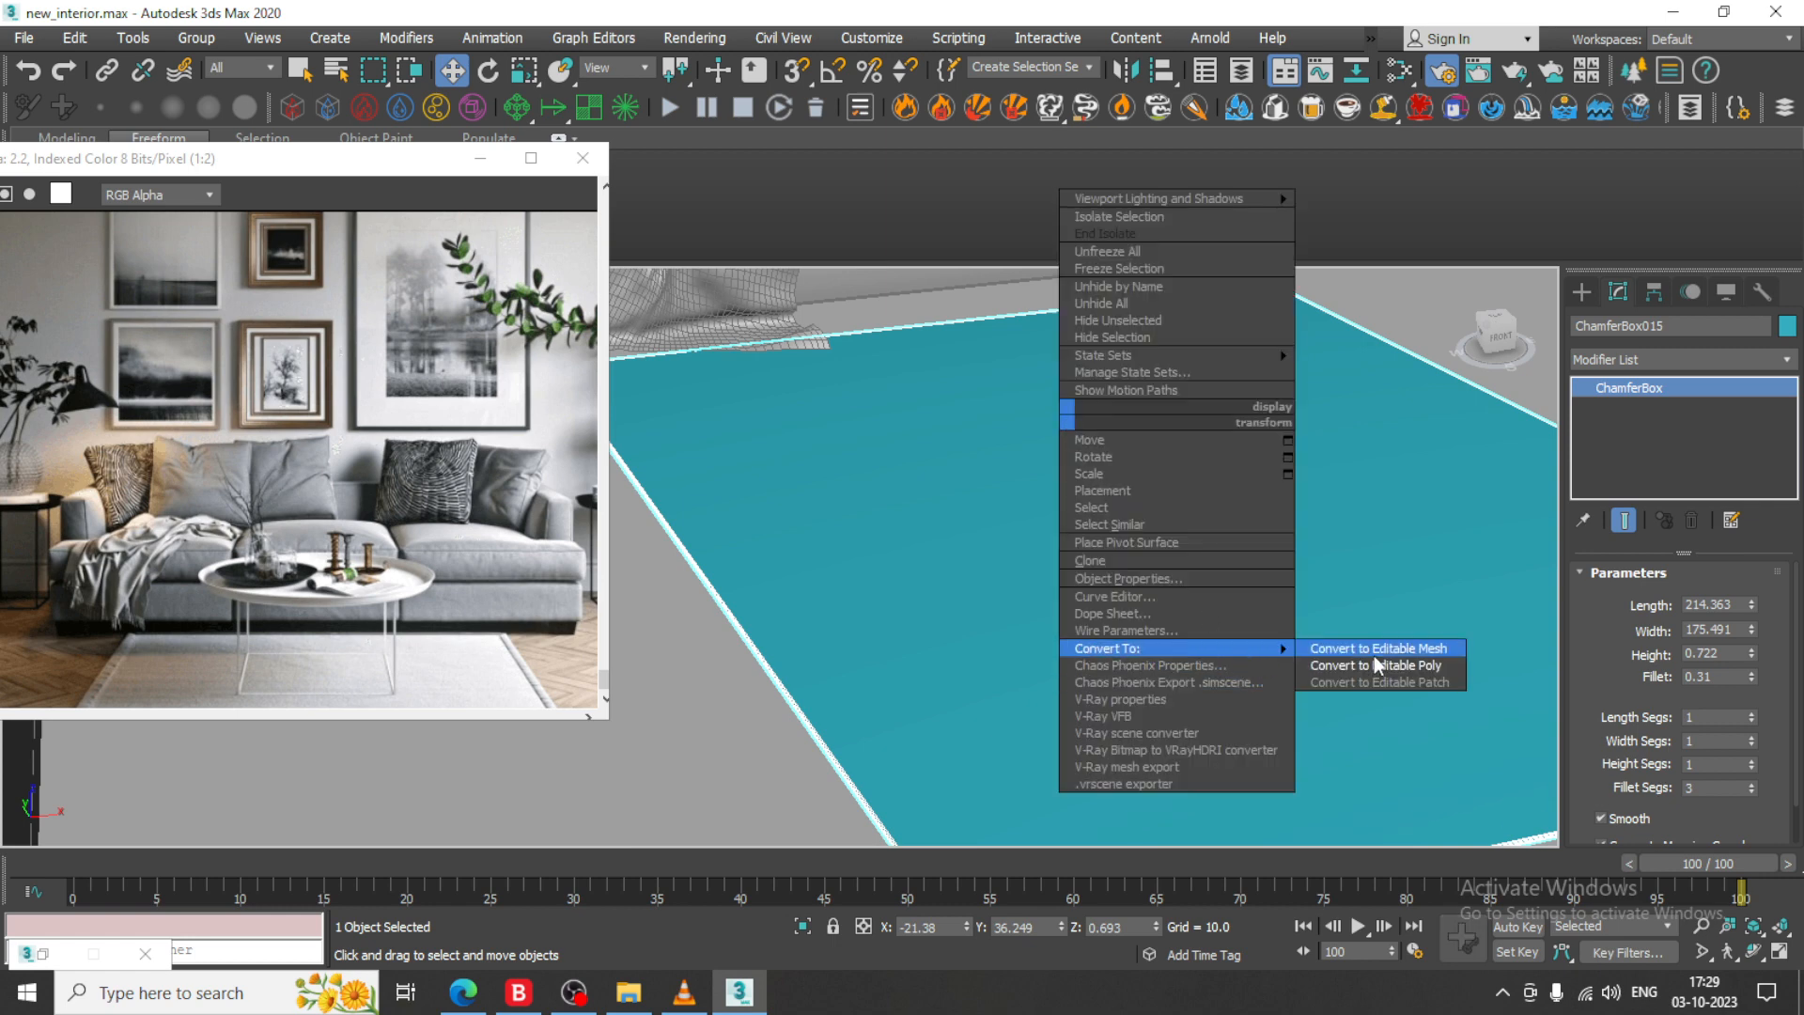
# - Set the rug to 5 length segments and 7 width segments
pyautogui.click(1752, 713)
pyautogui.click(1752, 713)
pyautogui.click(1752, 713)
pyautogui.click(1752, 713)
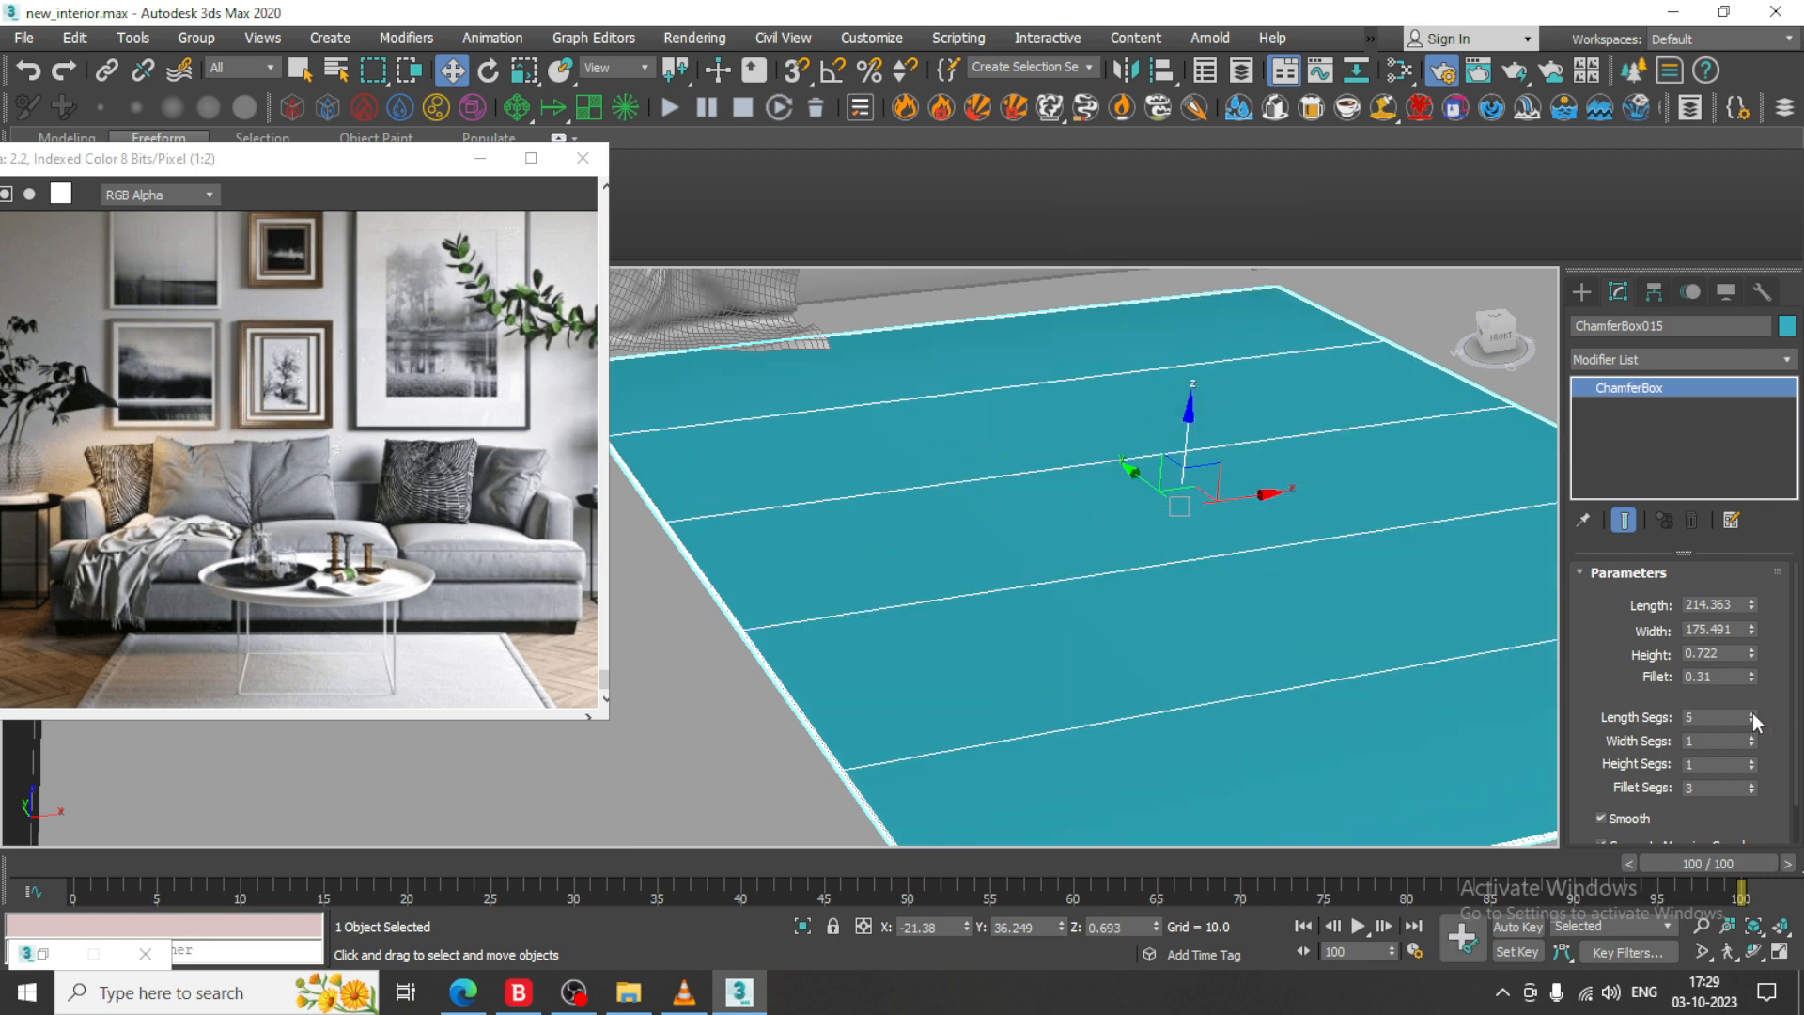
pyautogui.click(1752, 737)
pyautogui.click(1752, 737)
pyautogui.click(1752, 737)
pyautogui.click(1752, 737)
pyautogui.click(1751, 737)
pyautogui.click(1752, 737)
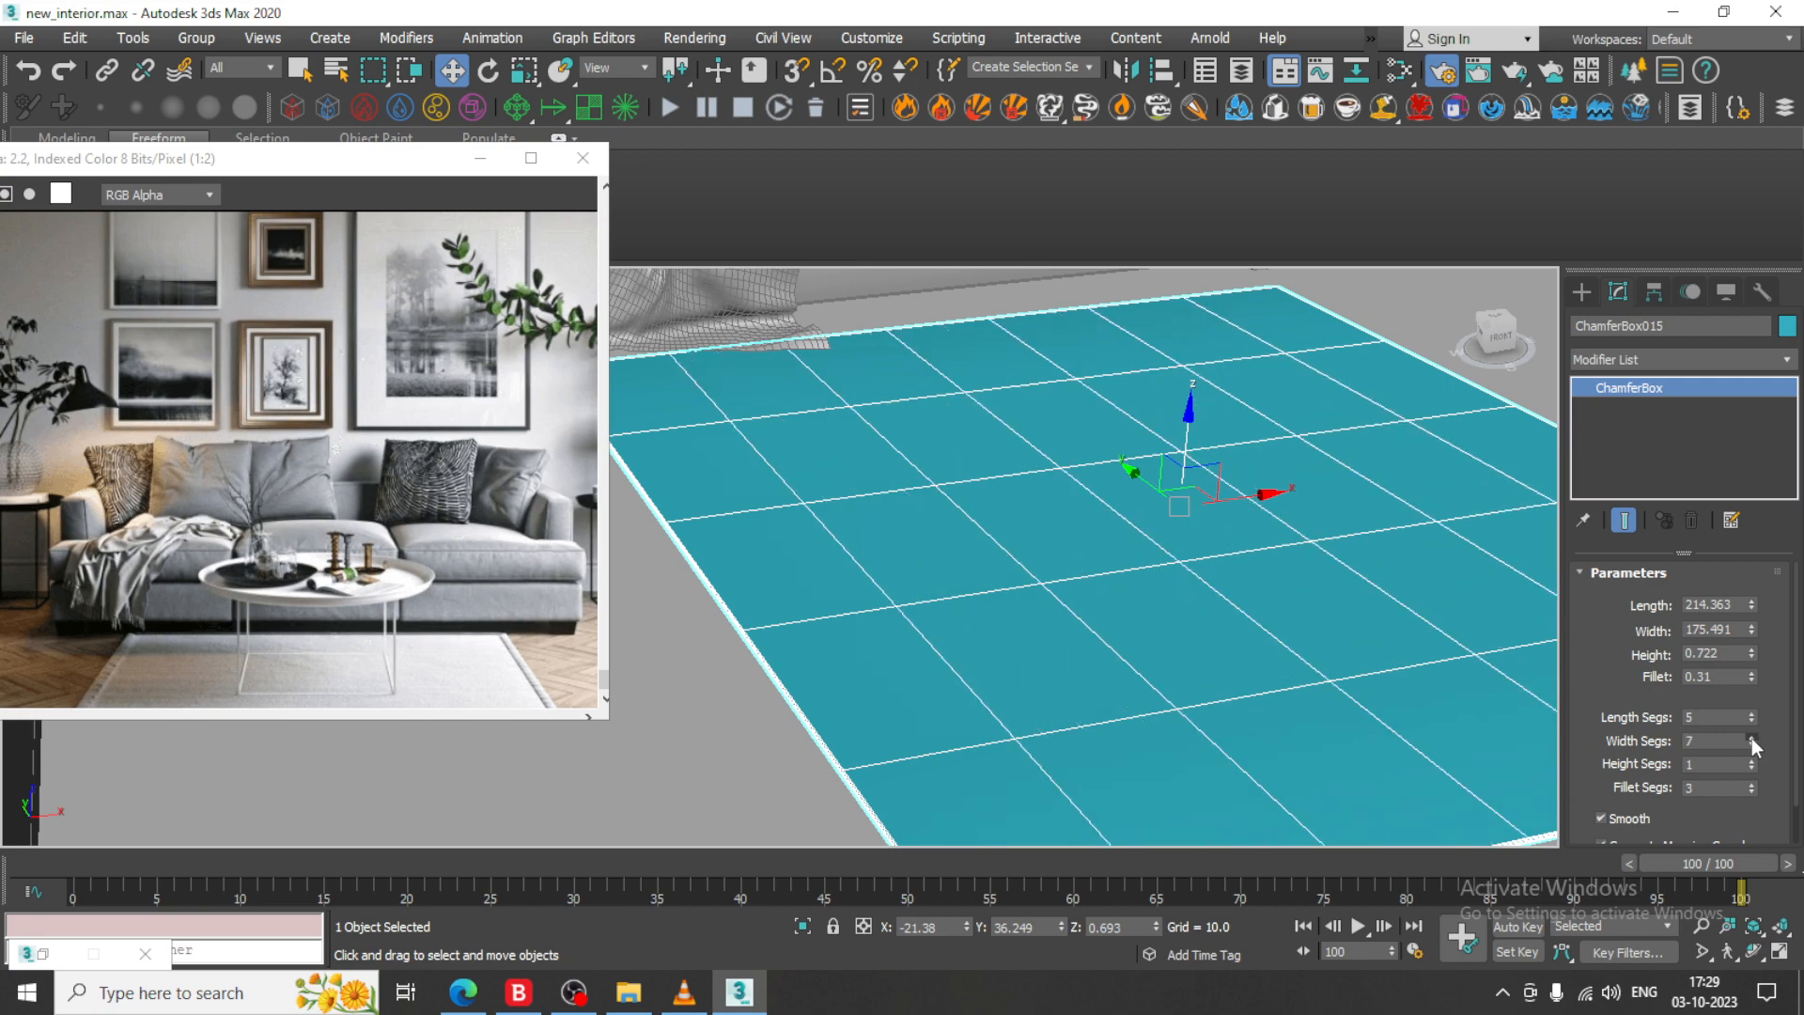
# - Convert the segmented rug to an Editable Poly
pyautogui.rightClick(959, 491)
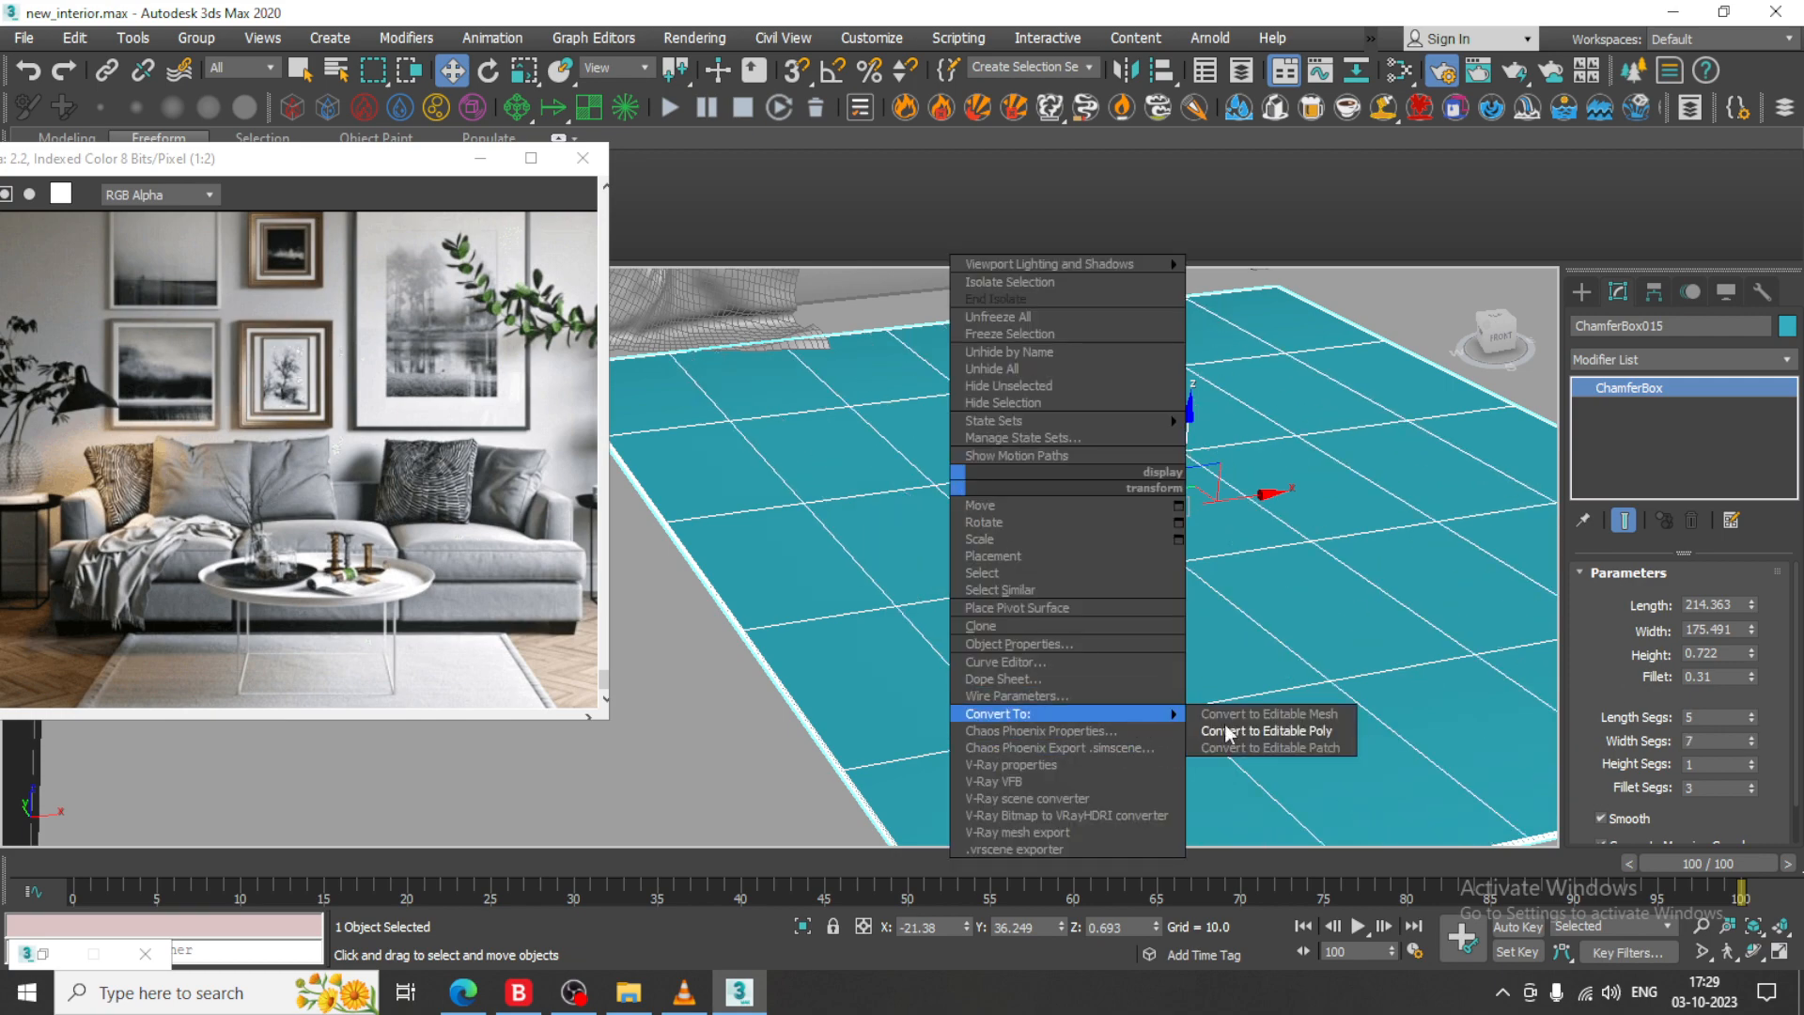
pyautogui.click(1231, 736)
pyautogui.scroll(-3, 927, 491)
pyautogui.keyDown('alt'); pyautogui.moveTo(927, 491); pyautogui.dragTo(988, 628, button='middle'); pyautogui.keyUp('alt')
# - Draw a rectangle spline over the rug's middle in the Top view, centred at about X -17.6, Y 44, and return to the perspective view
pyautogui.click(1582, 292)
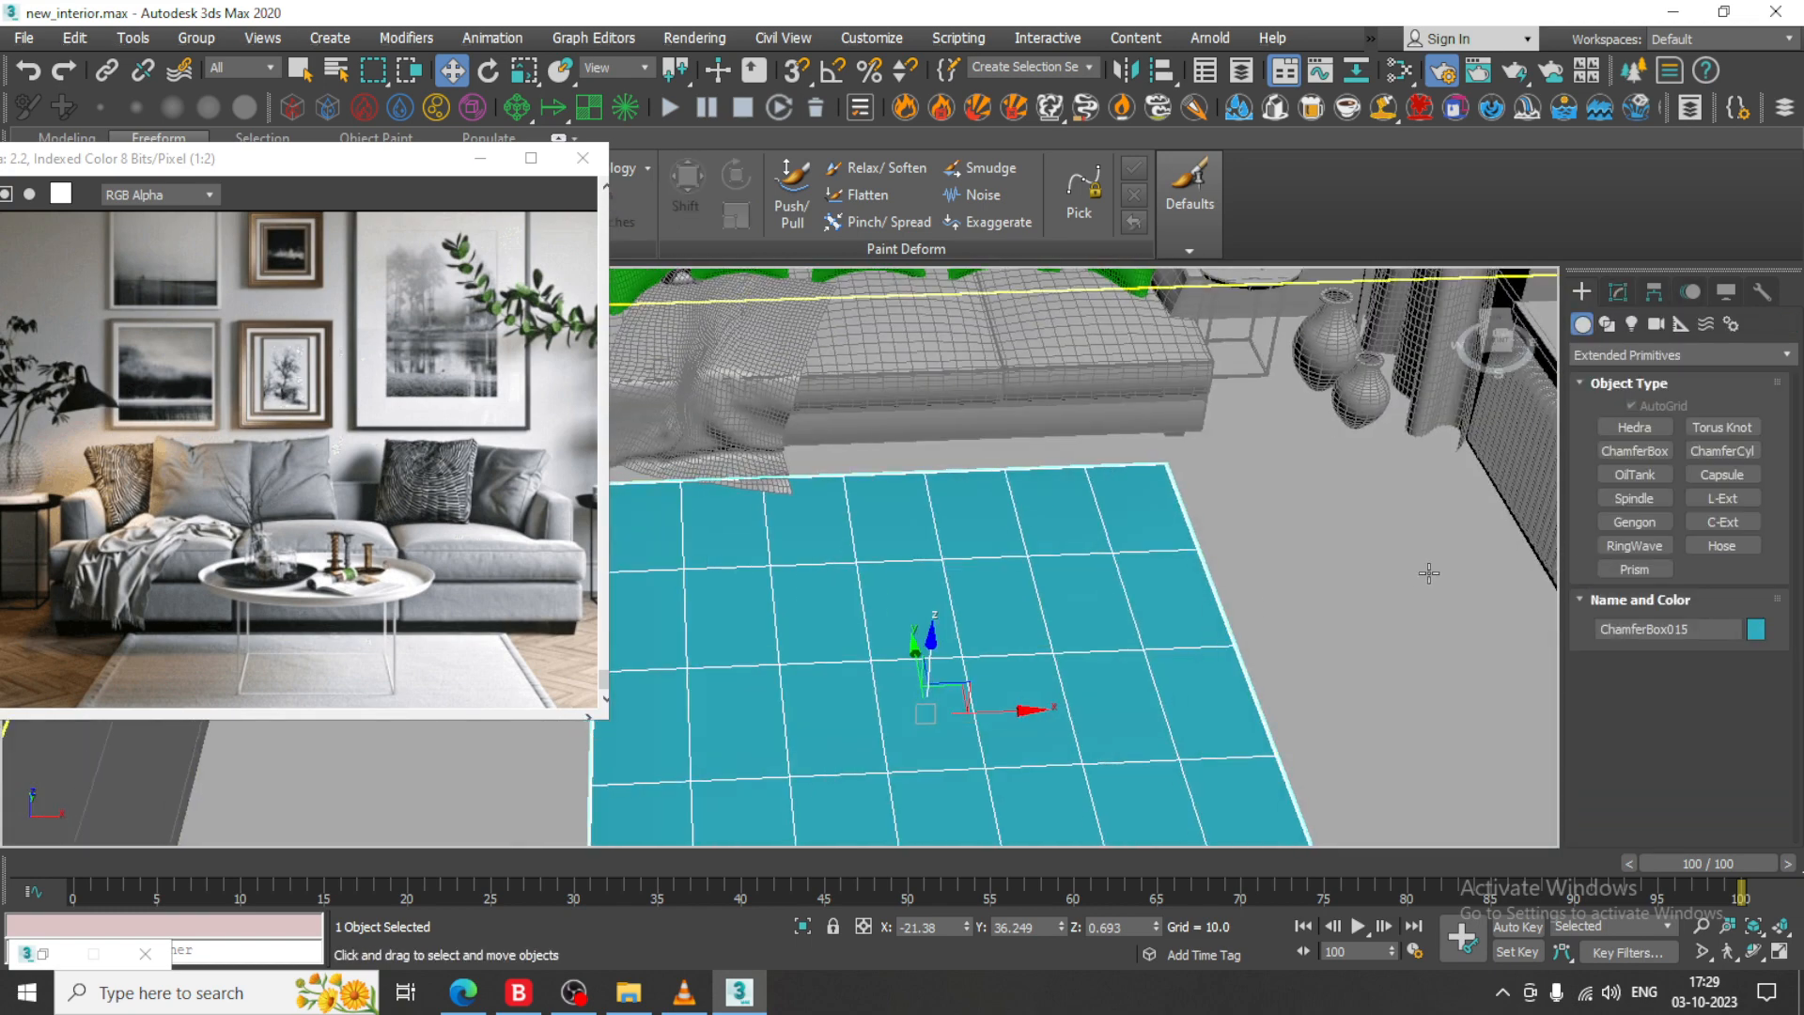
pyautogui.click(1606, 324)
pyautogui.click(1724, 446)
pyautogui.hotkey('alt', 'w')
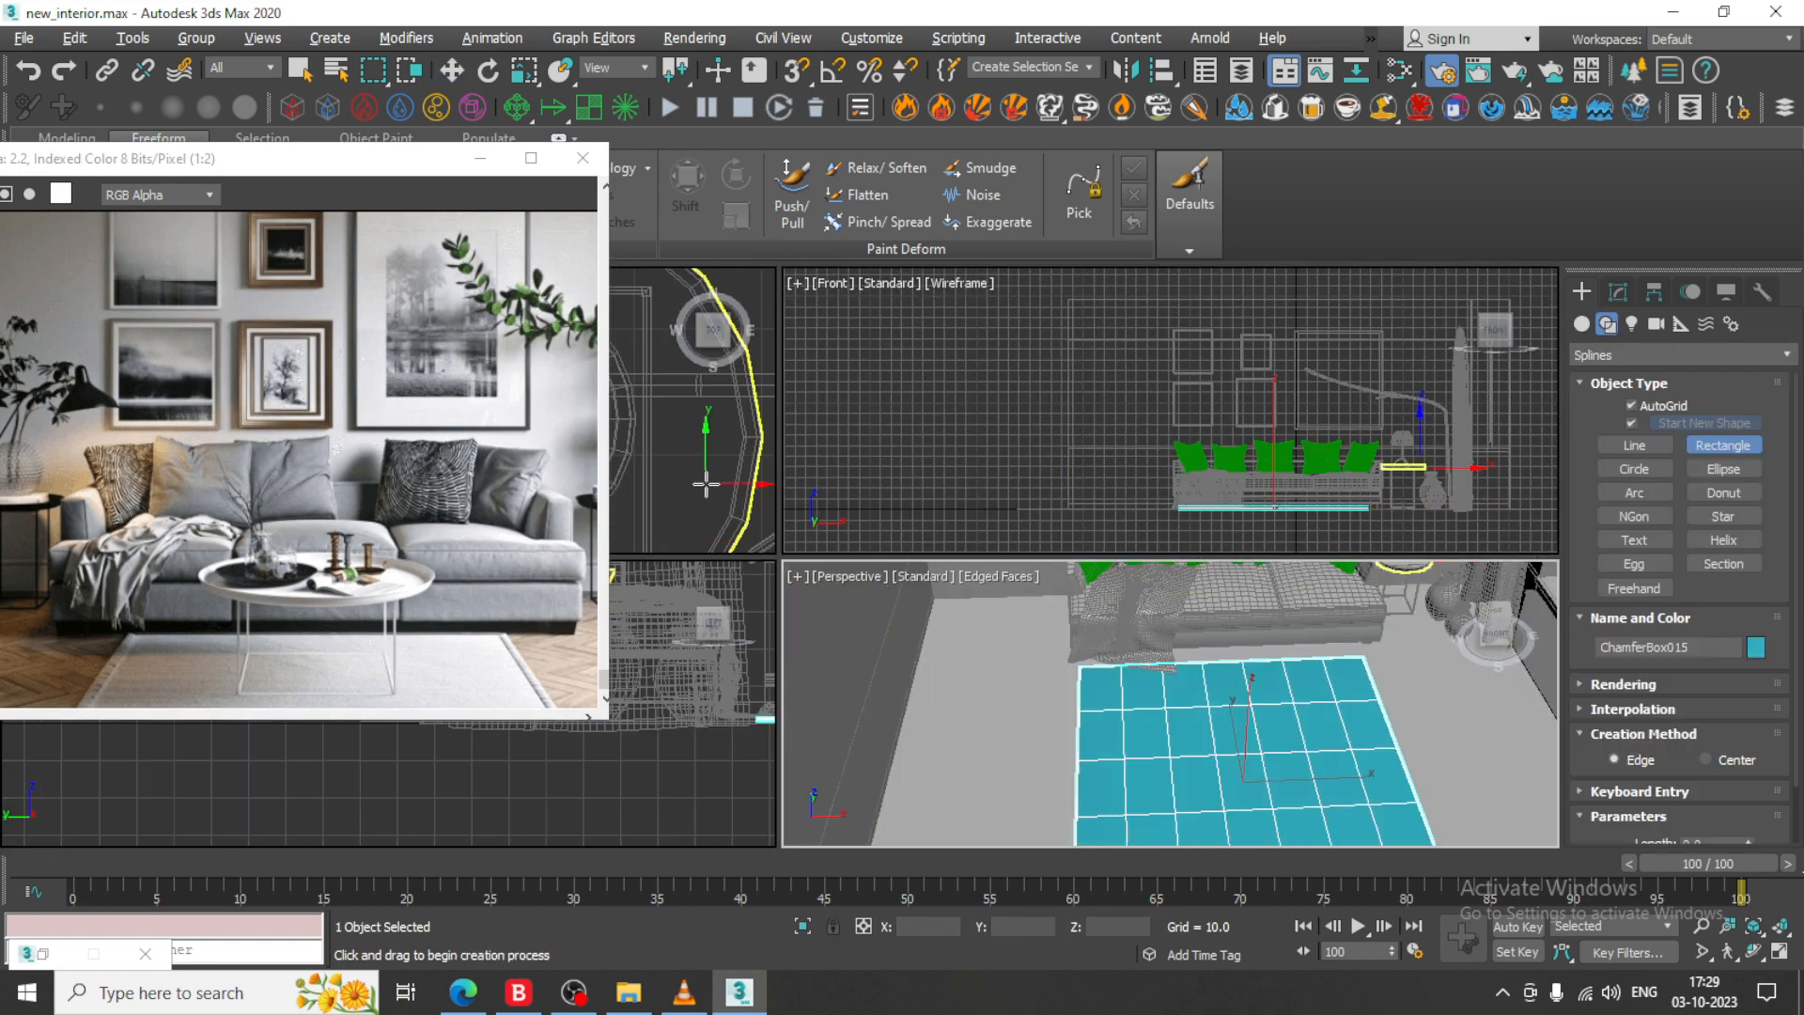
pyautogui.hotkey('alt', 'w')
pyautogui.scroll(-5, 734, 489)
pyautogui.scroll(2, 777, 504)
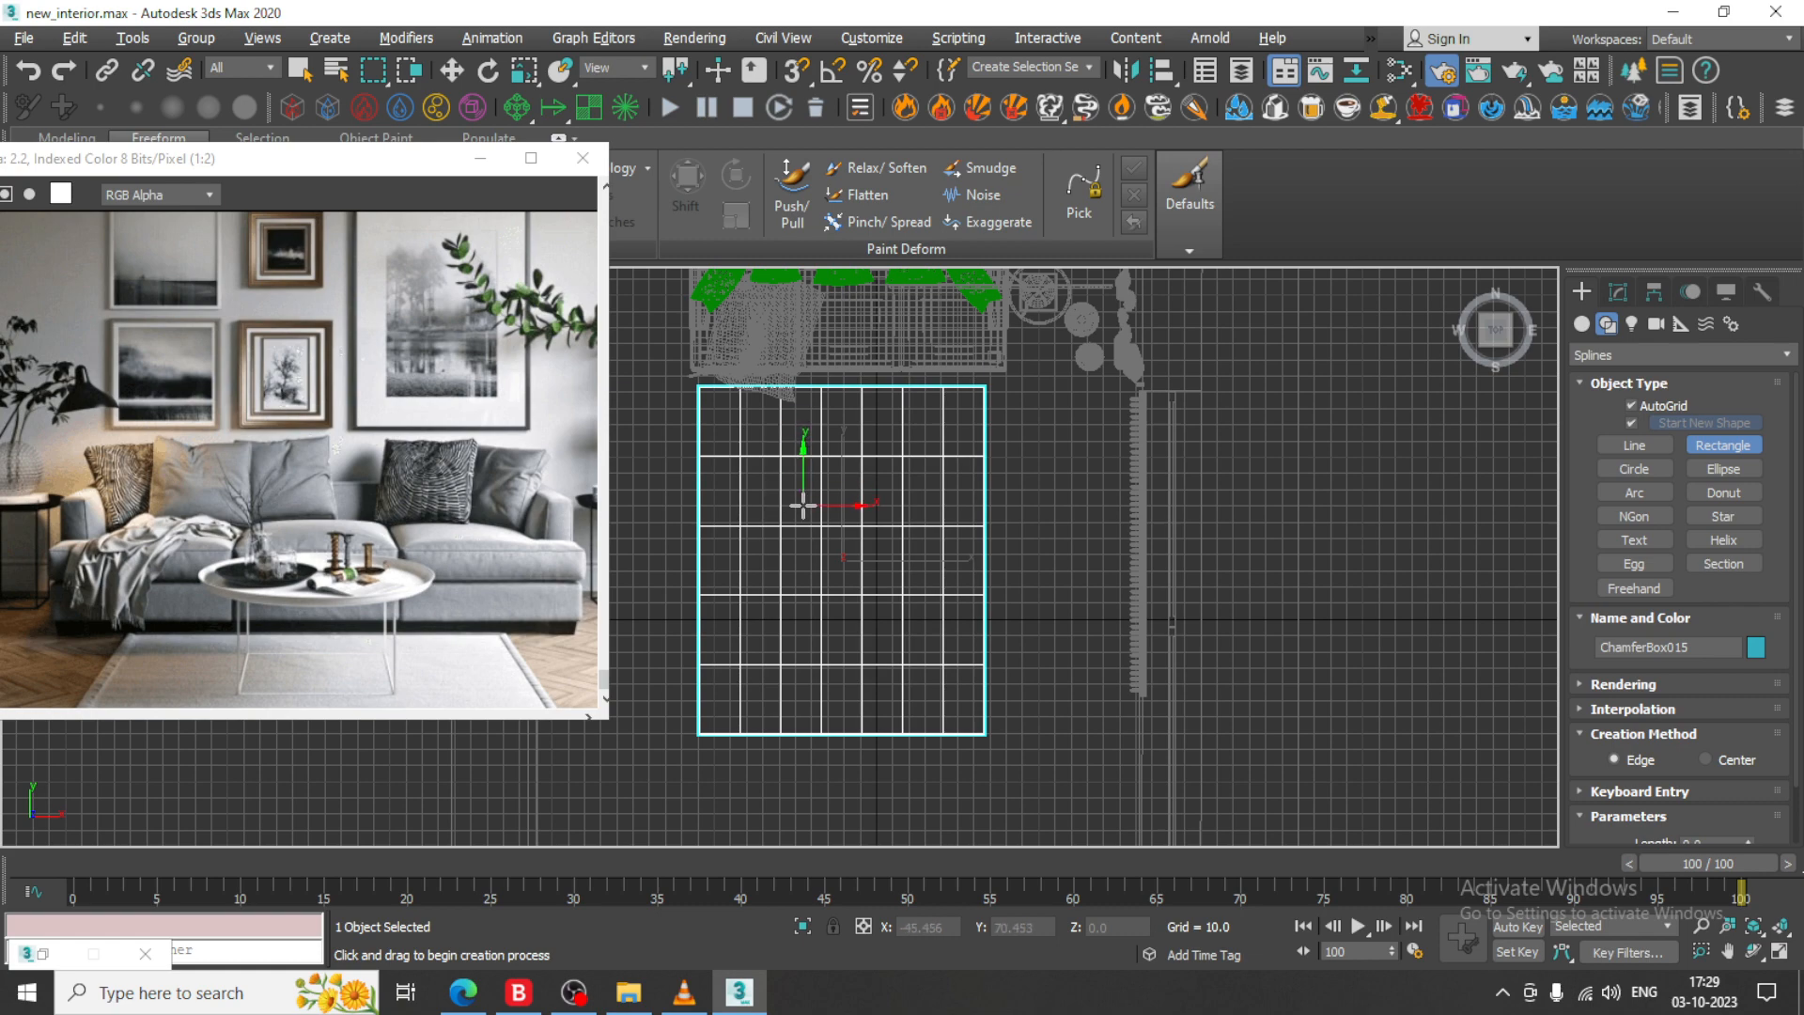
pyautogui.moveTo(791, 503); pyautogui.dragTo(905, 594)
pyautogui.rightClick(926, 602)
pyautogui.hotkey('alt', 'w')
pyautogui.moveTo(1201, 709); pyautogui.dragTo(1189, 734, button='middle')
pyautogui.hotkey('alt', 'w')
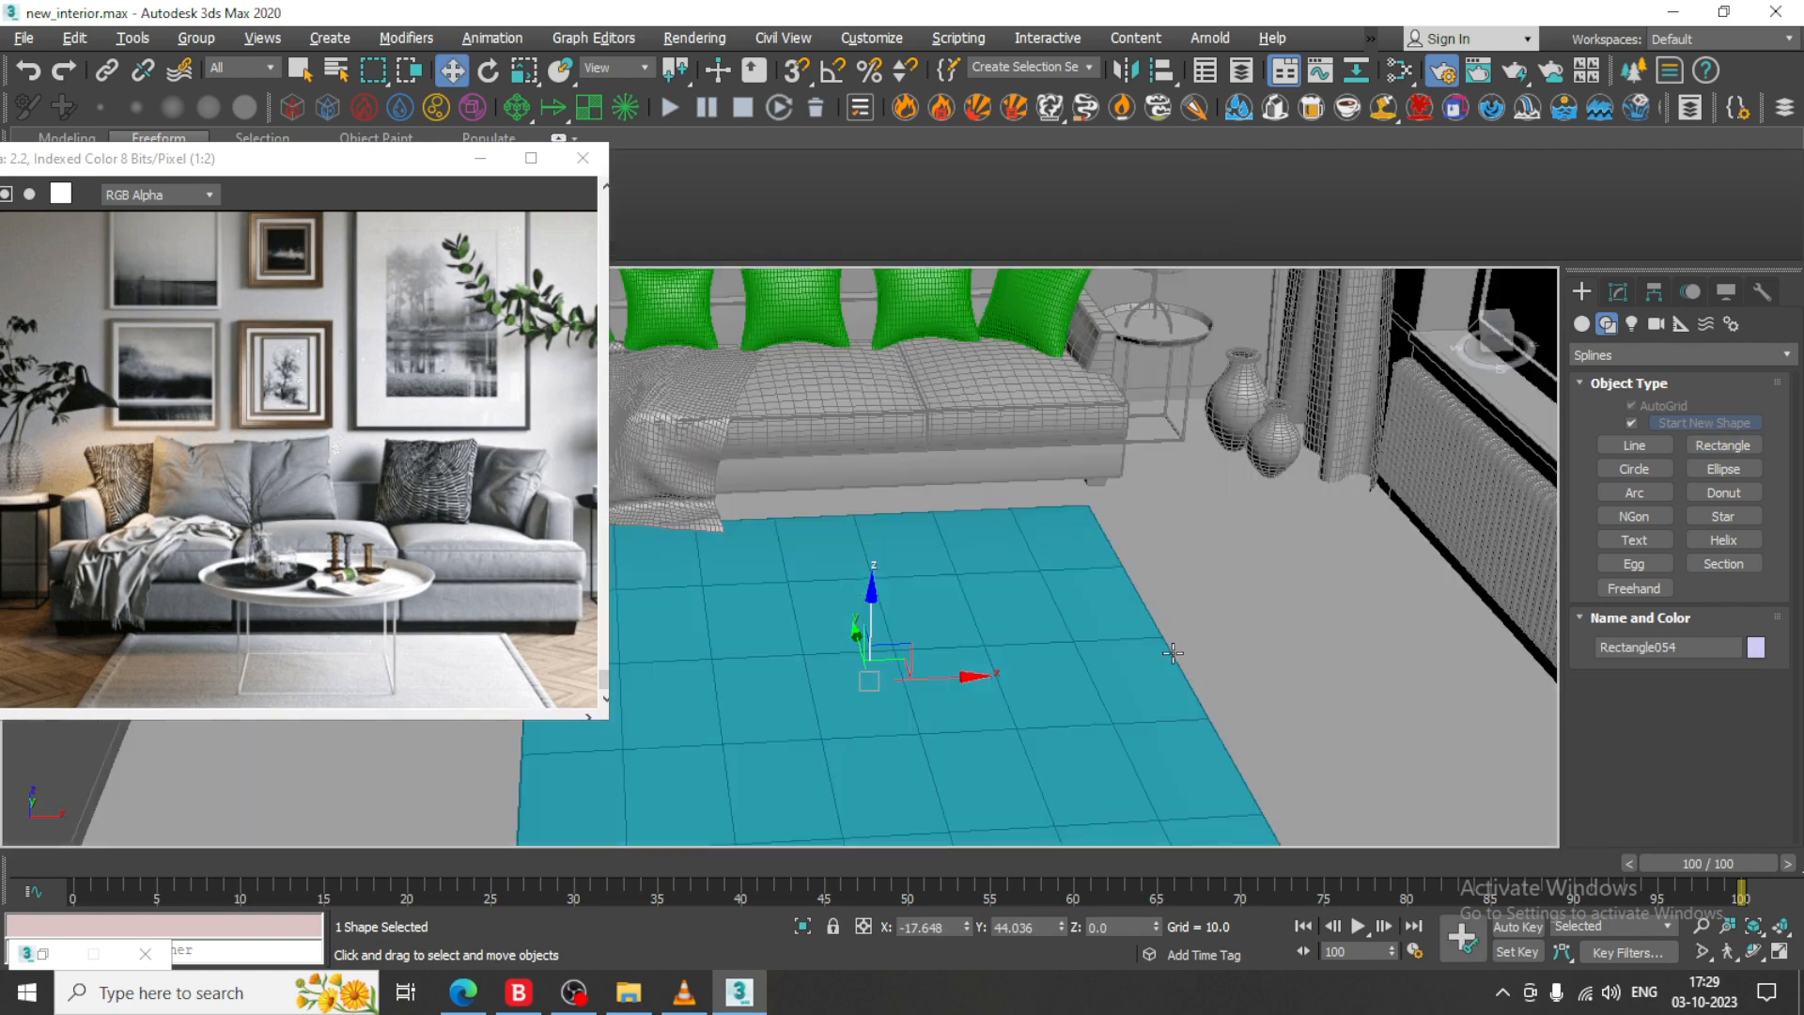
# - Raise the rectangle spline onto the rug at Z 1.474 and enable its thickness display in the viewport
pyautogui.moveTo(918, 593); pyautogui.dragTo(897, 629, button='middle')
pyautogui.moveTo(900, 611); pyautogui.dragTo(901, 606)
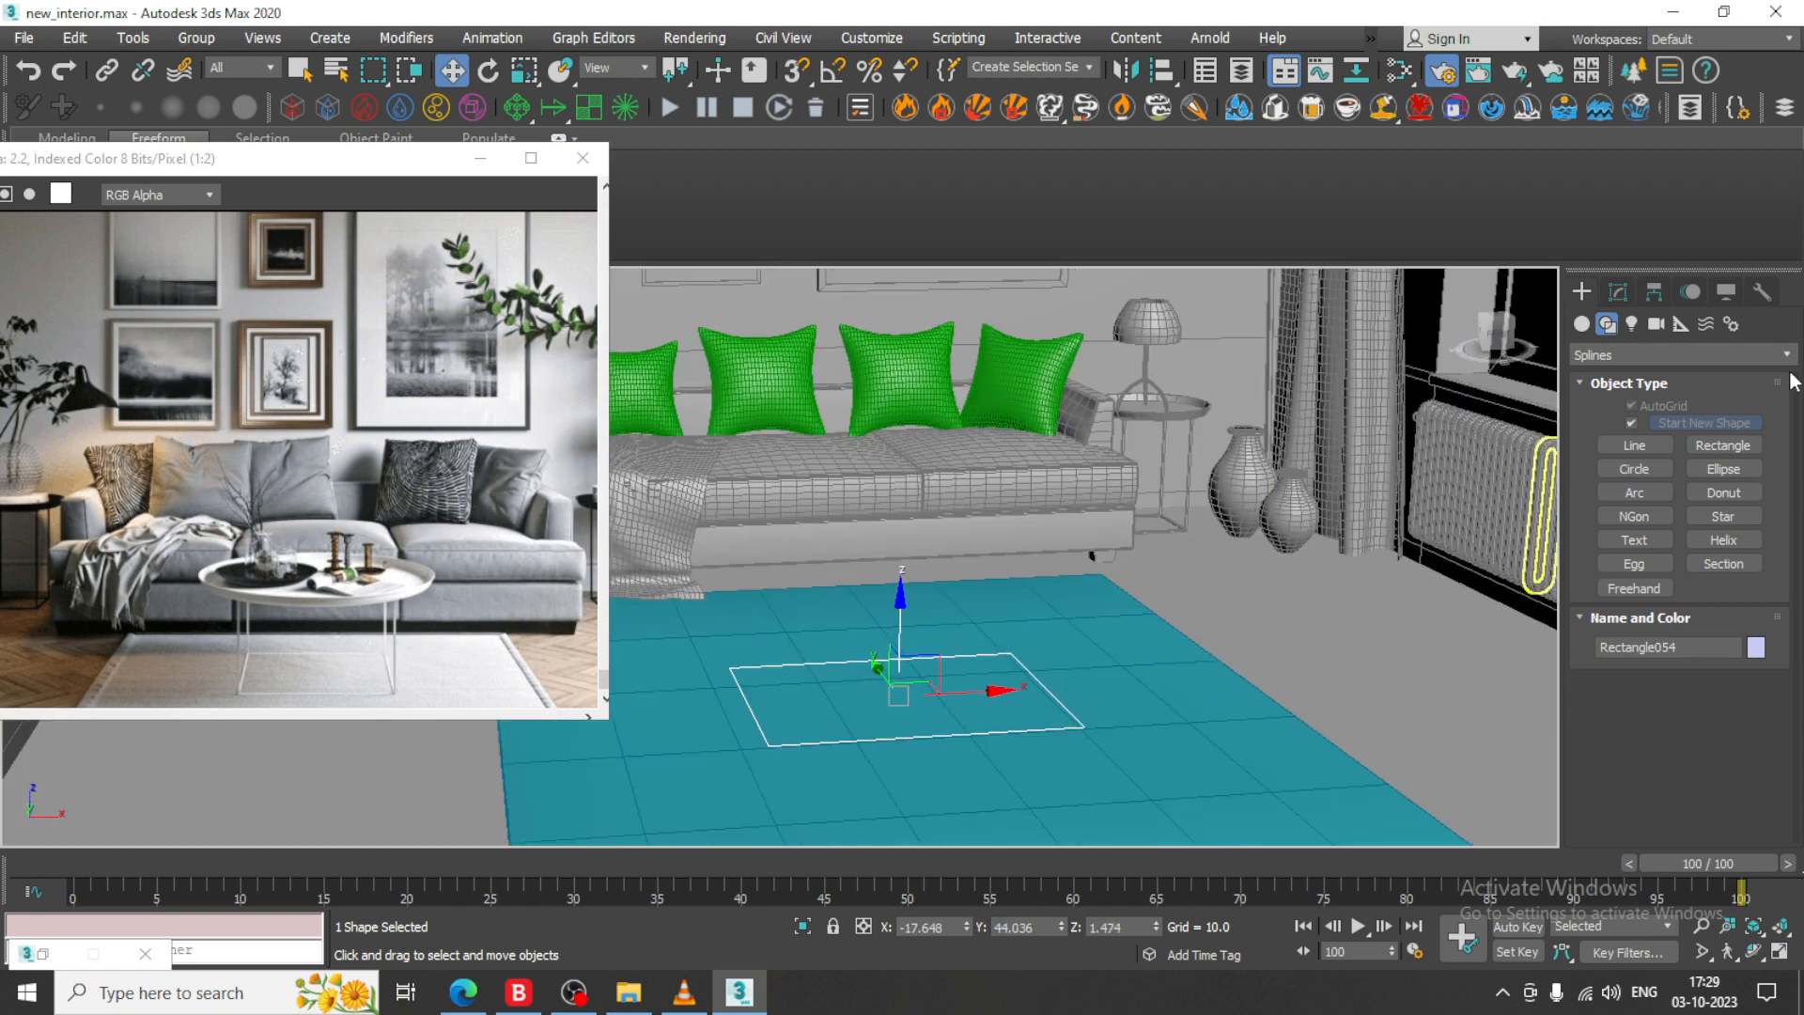
pyautogui.click(1618, 292)
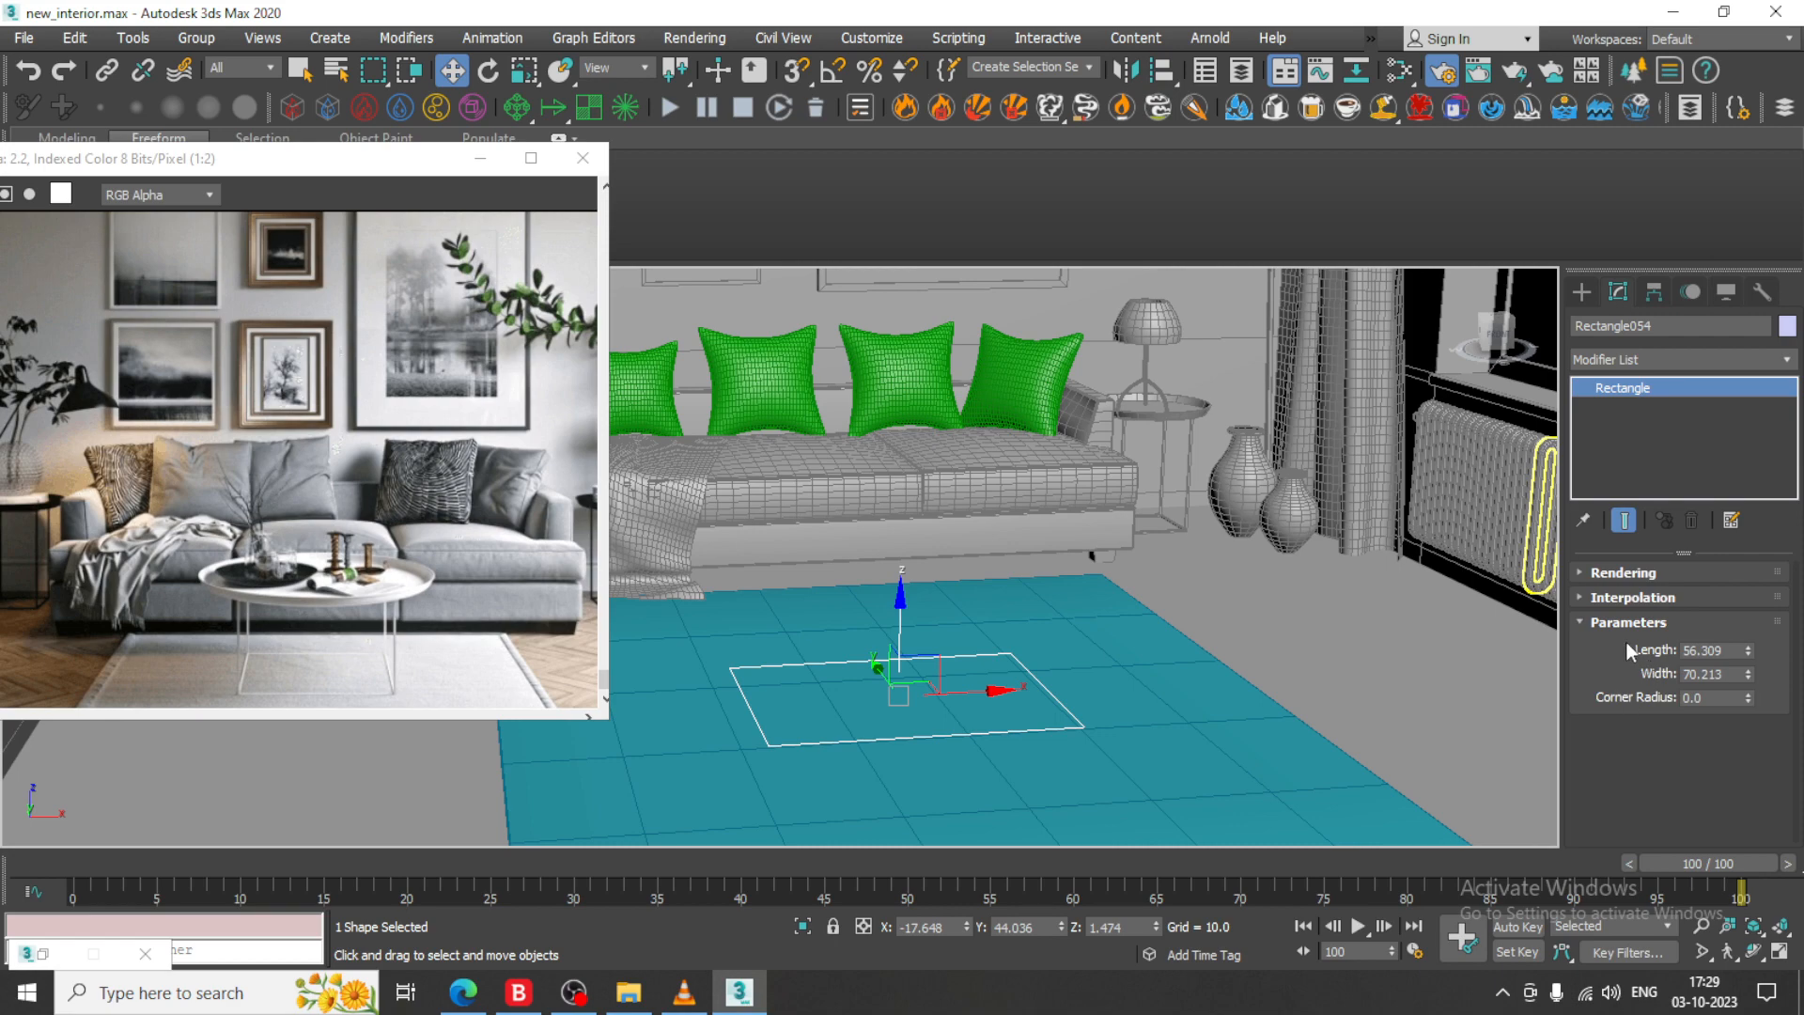
pyautogui.click(1622, 573)
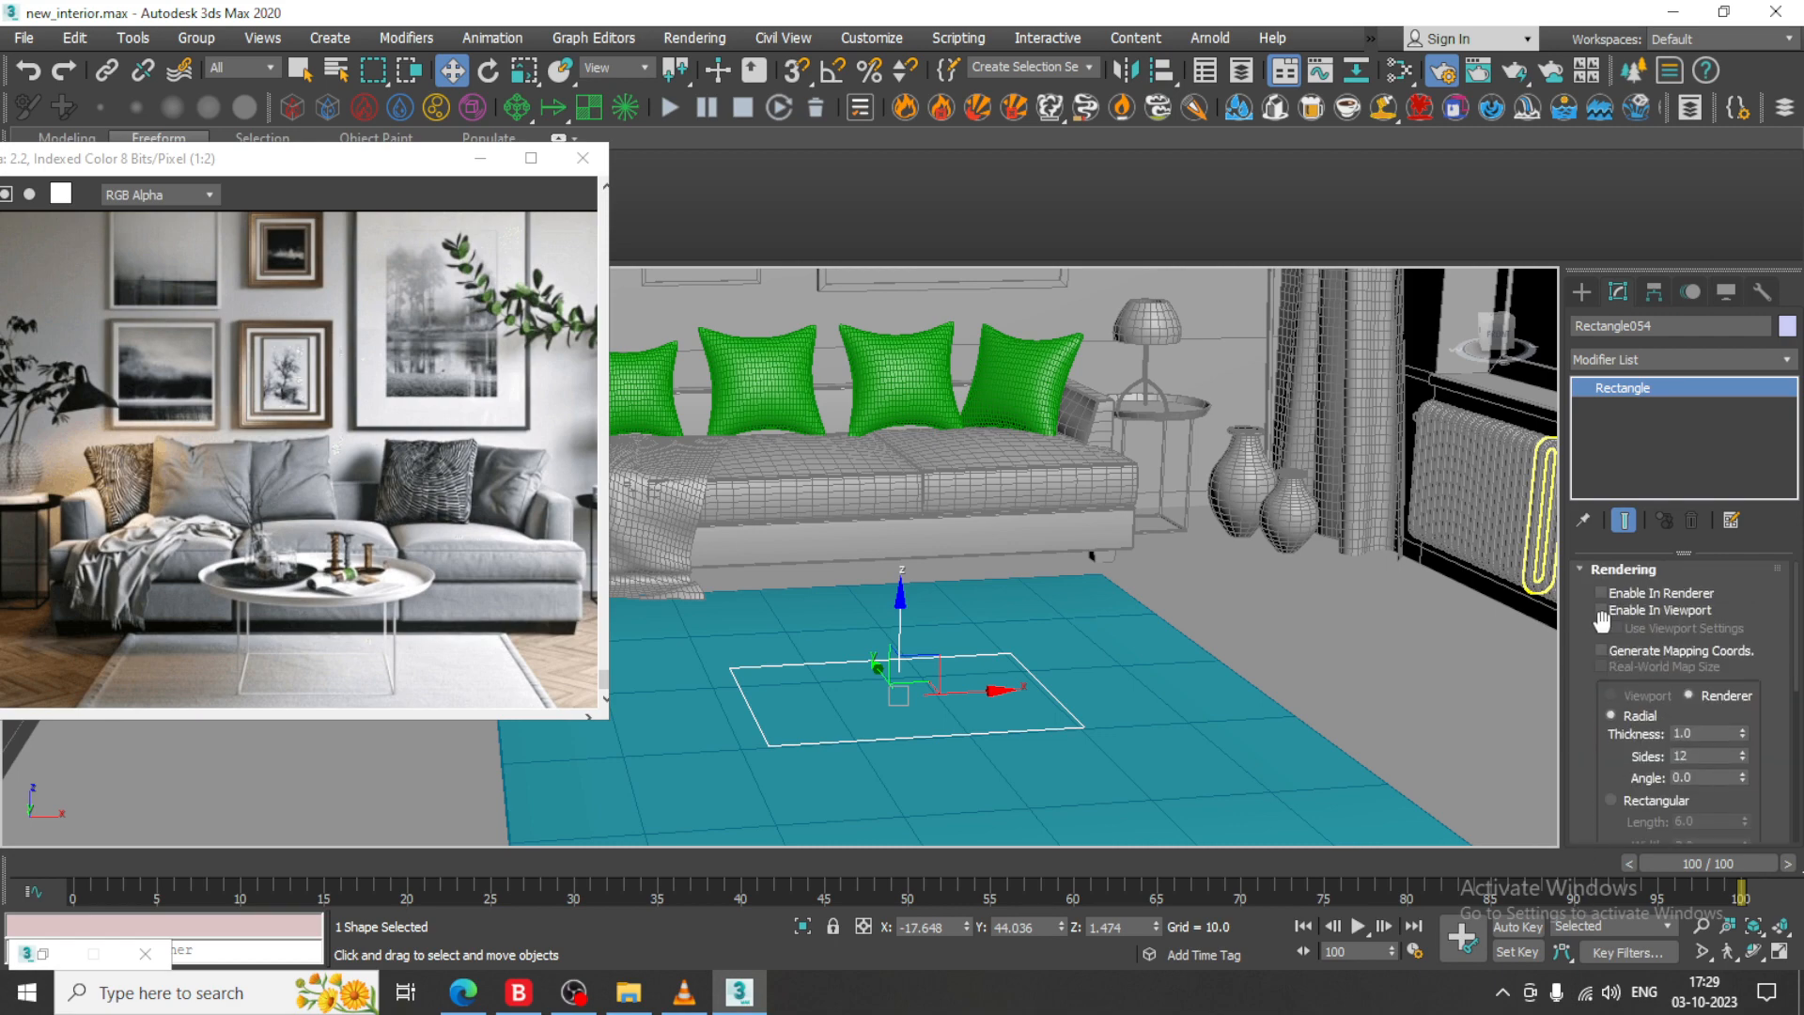
pyautogui.click(1609, 611)
# - Set the rectangle spline's radial thickness to 0.54
pyautogui.scroll(5, 955, 613)
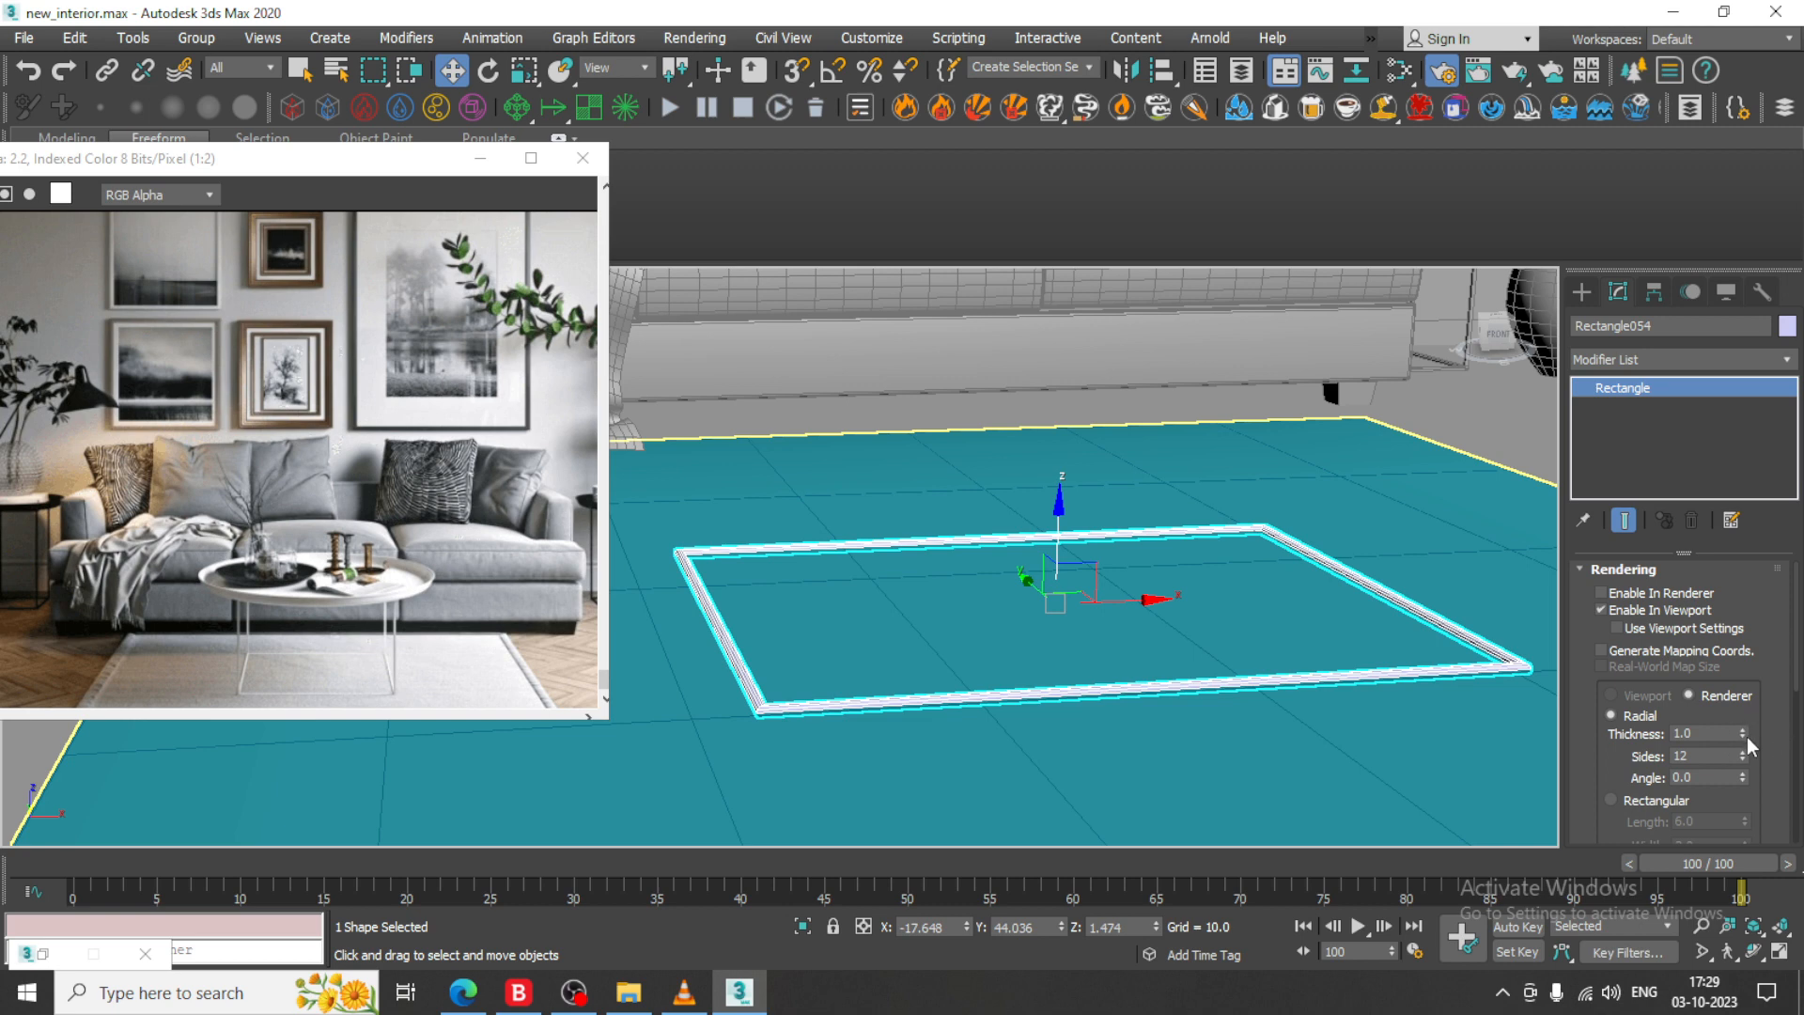
pyautogui.moveTo(1745, 737); pyautogui.dragTo(1763, 786)
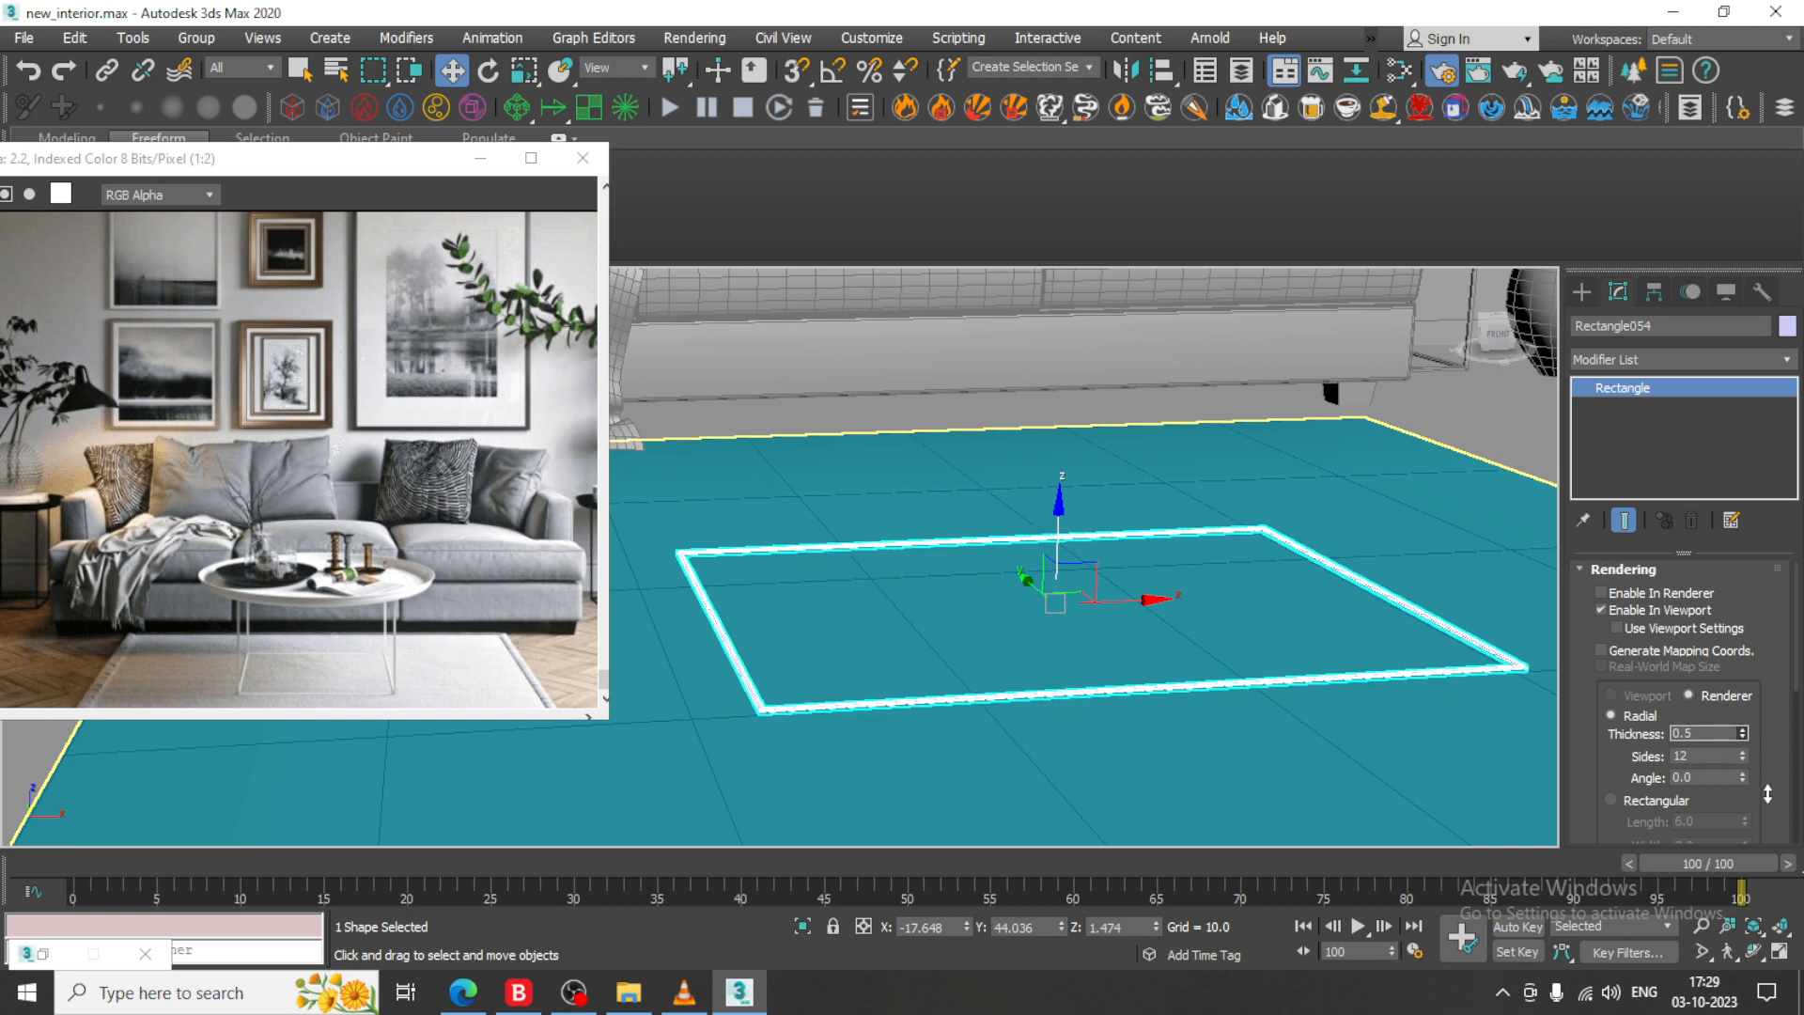
pyautogui.moveTo(1771, 791); pyautogui.dragTo(1775, 799)
pyautogui.moveTo(1018, 638)
pyautogui.keyDown('alt'); pyautogui.mouseDown(button='middle')
pyautogui.moveTo(987, 657)
pyautogui.moveTo(1000, 668)
pyautogui.mouseUp(button='middle'); pyautogui.keyUp('alt')
# - In the Top view, create a thin standard cylinder about 0.262 in radius and 3.318 high beside the rectangle's back-left corner
pyautogui.hotkey('alt', 'w')
pyautogui.moveTo(1196, 431); pyautogui.dragTo(1079, 431, button='middle')
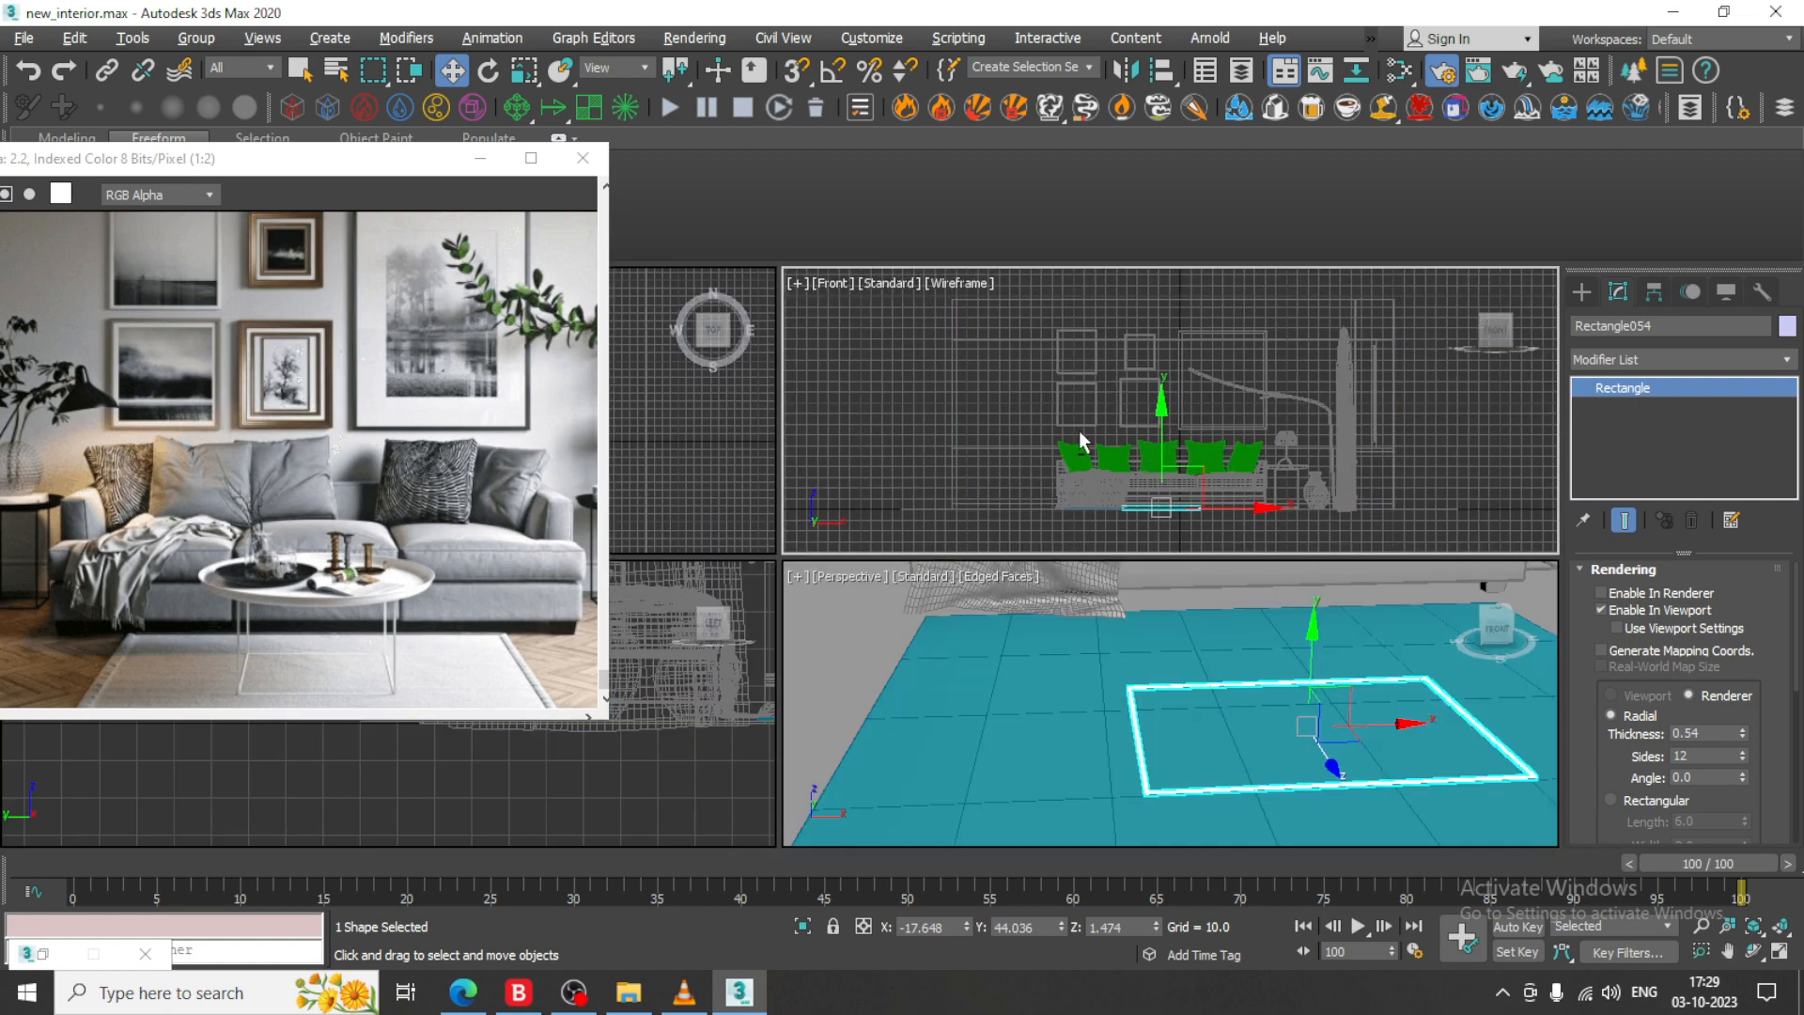
pyautogui.hotkey('alt', 'w')
pyautogui.scroll(5, 1029, 470)
pyautogui.hotkey('alt', 'w')
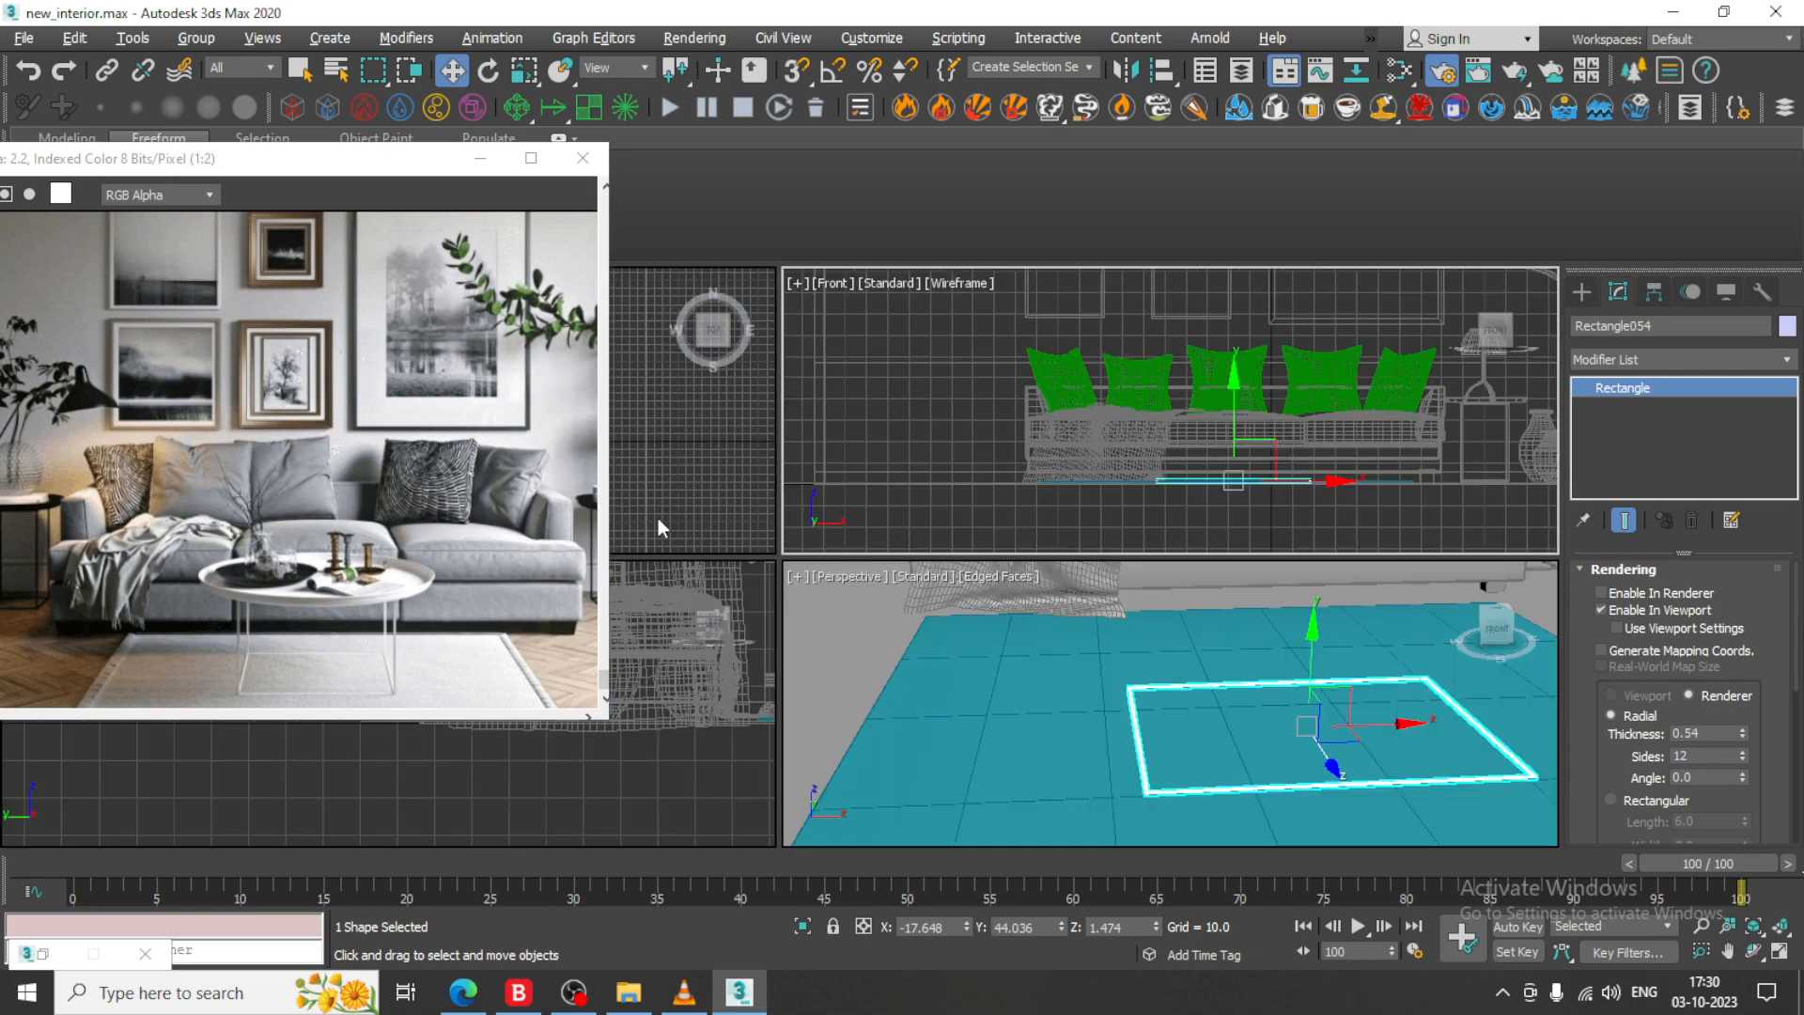
pyautogui.rightClick(684, 449)
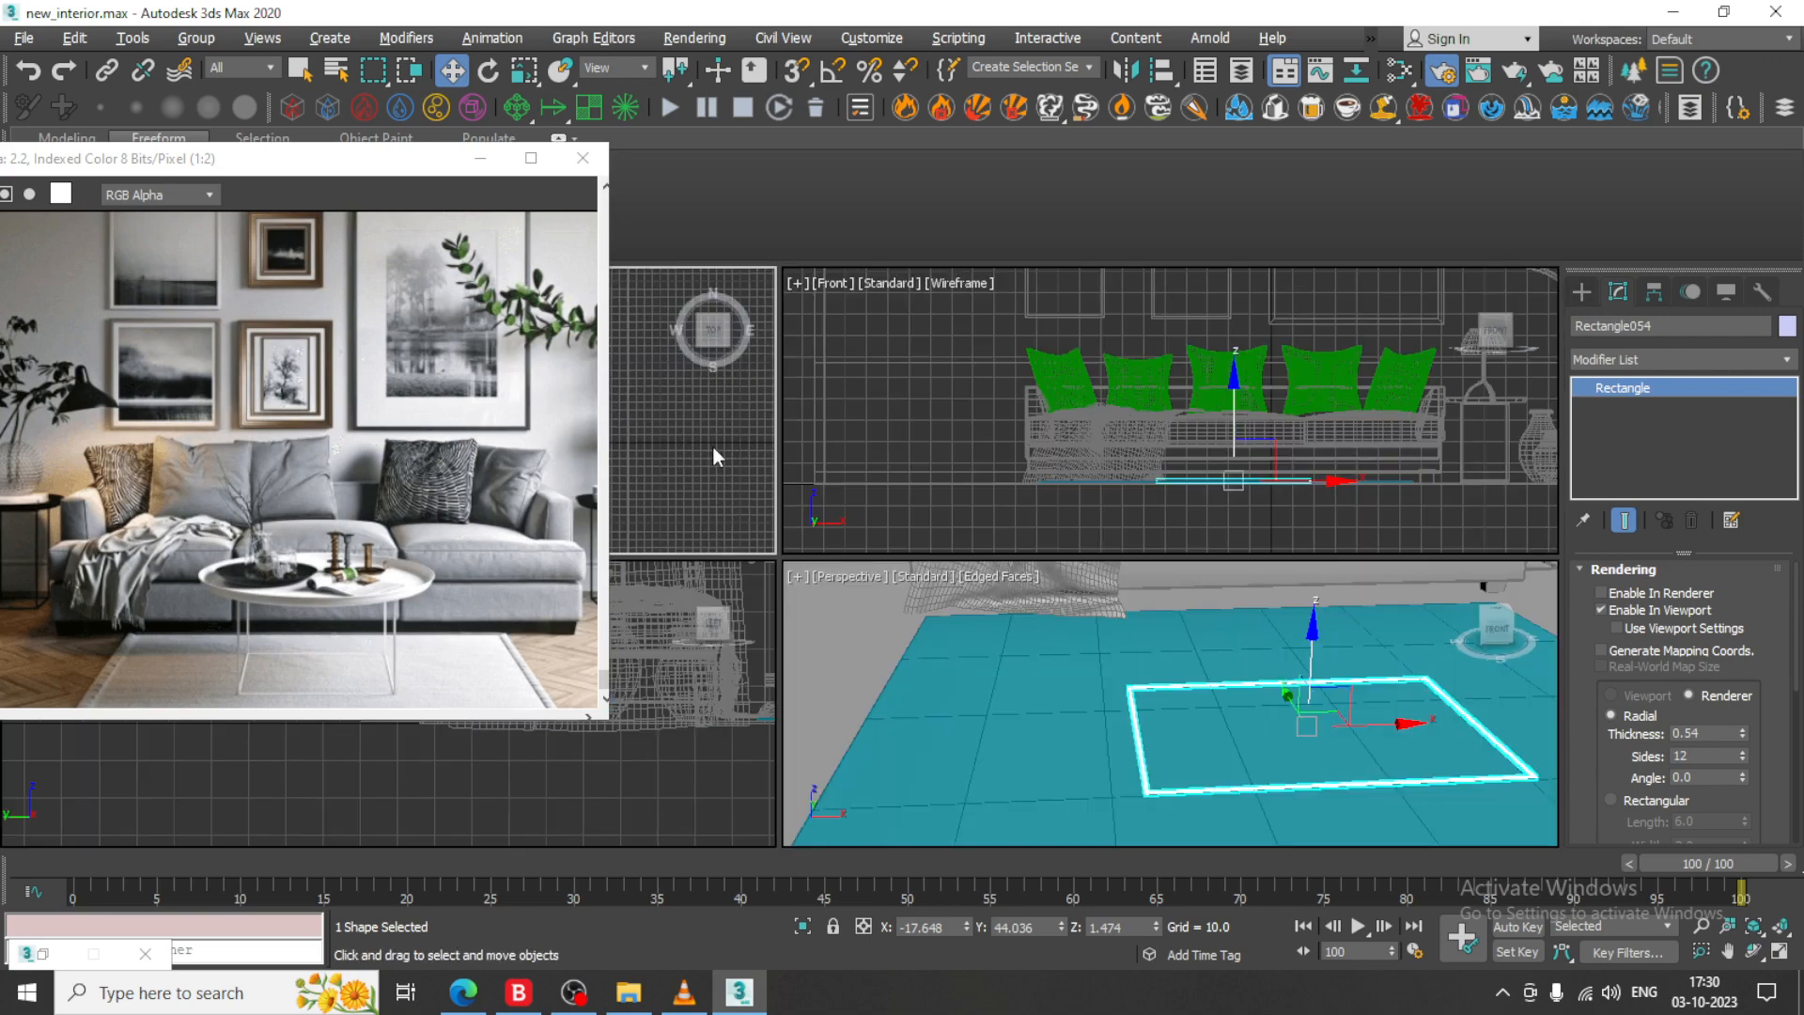
pyautogui.hotkey('alt', 'w')
pyautogui.click(1584, 294)
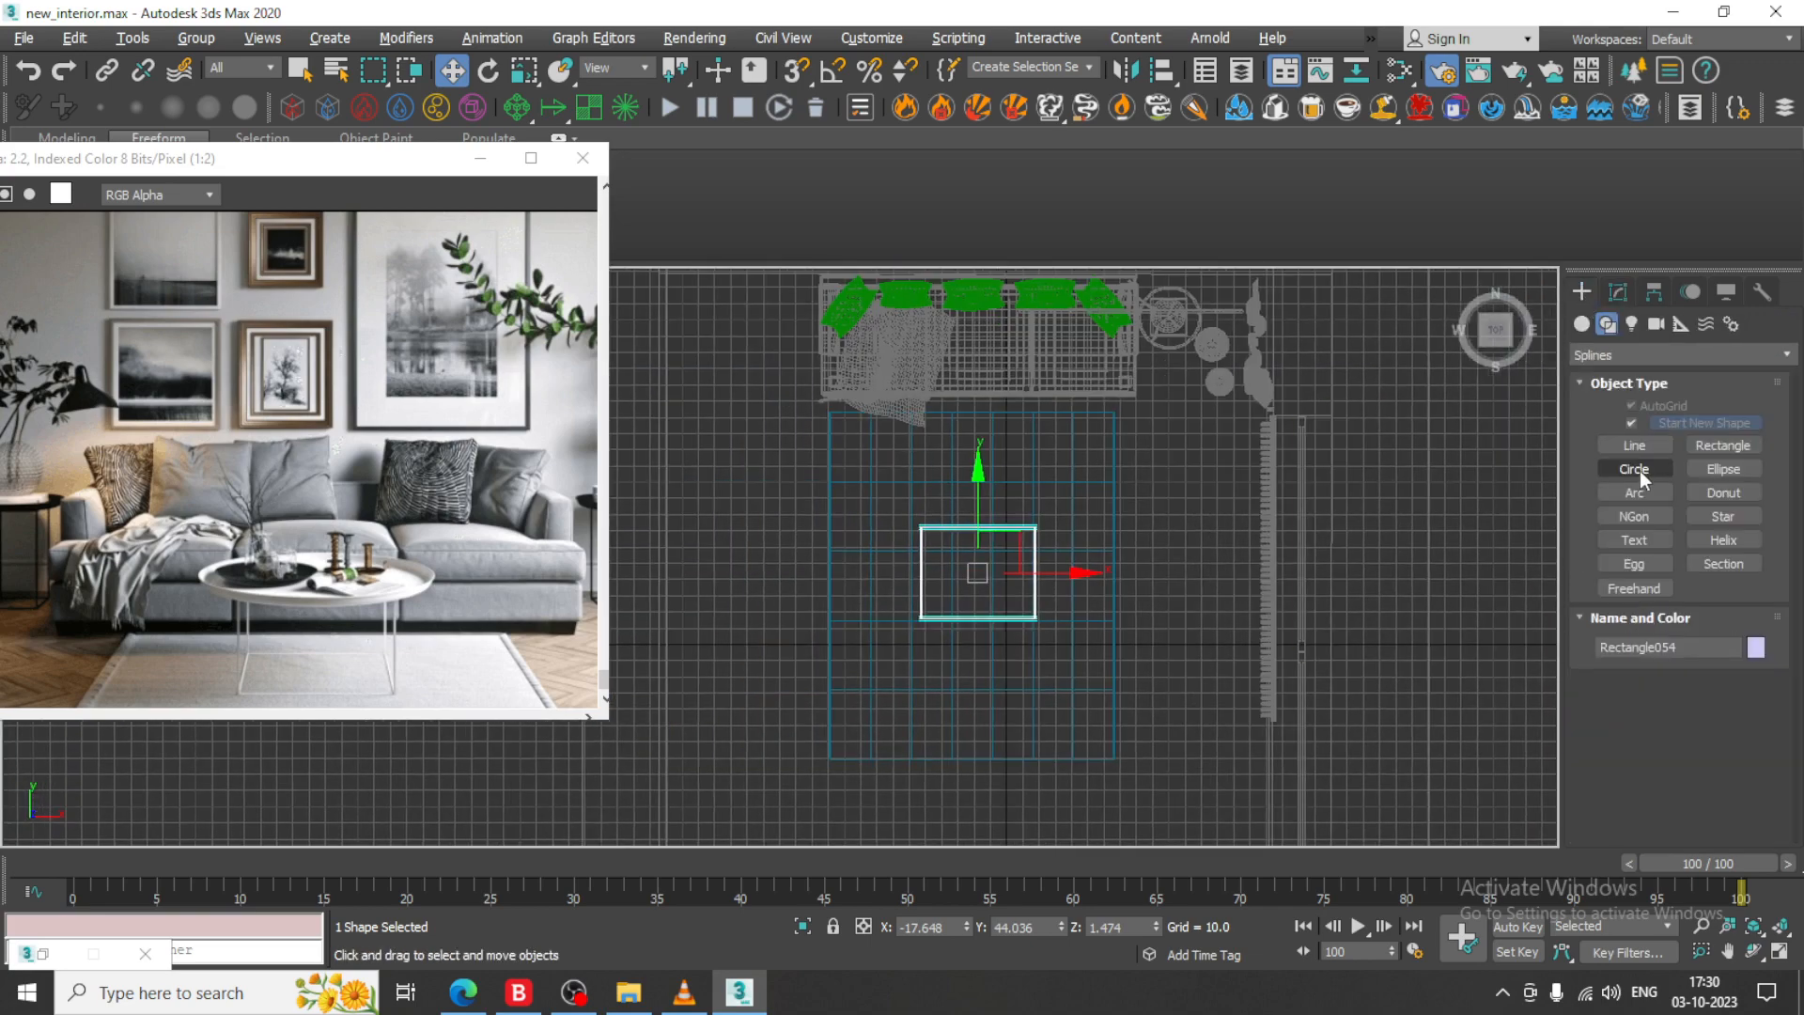
pyautogui.click(1581, 323)
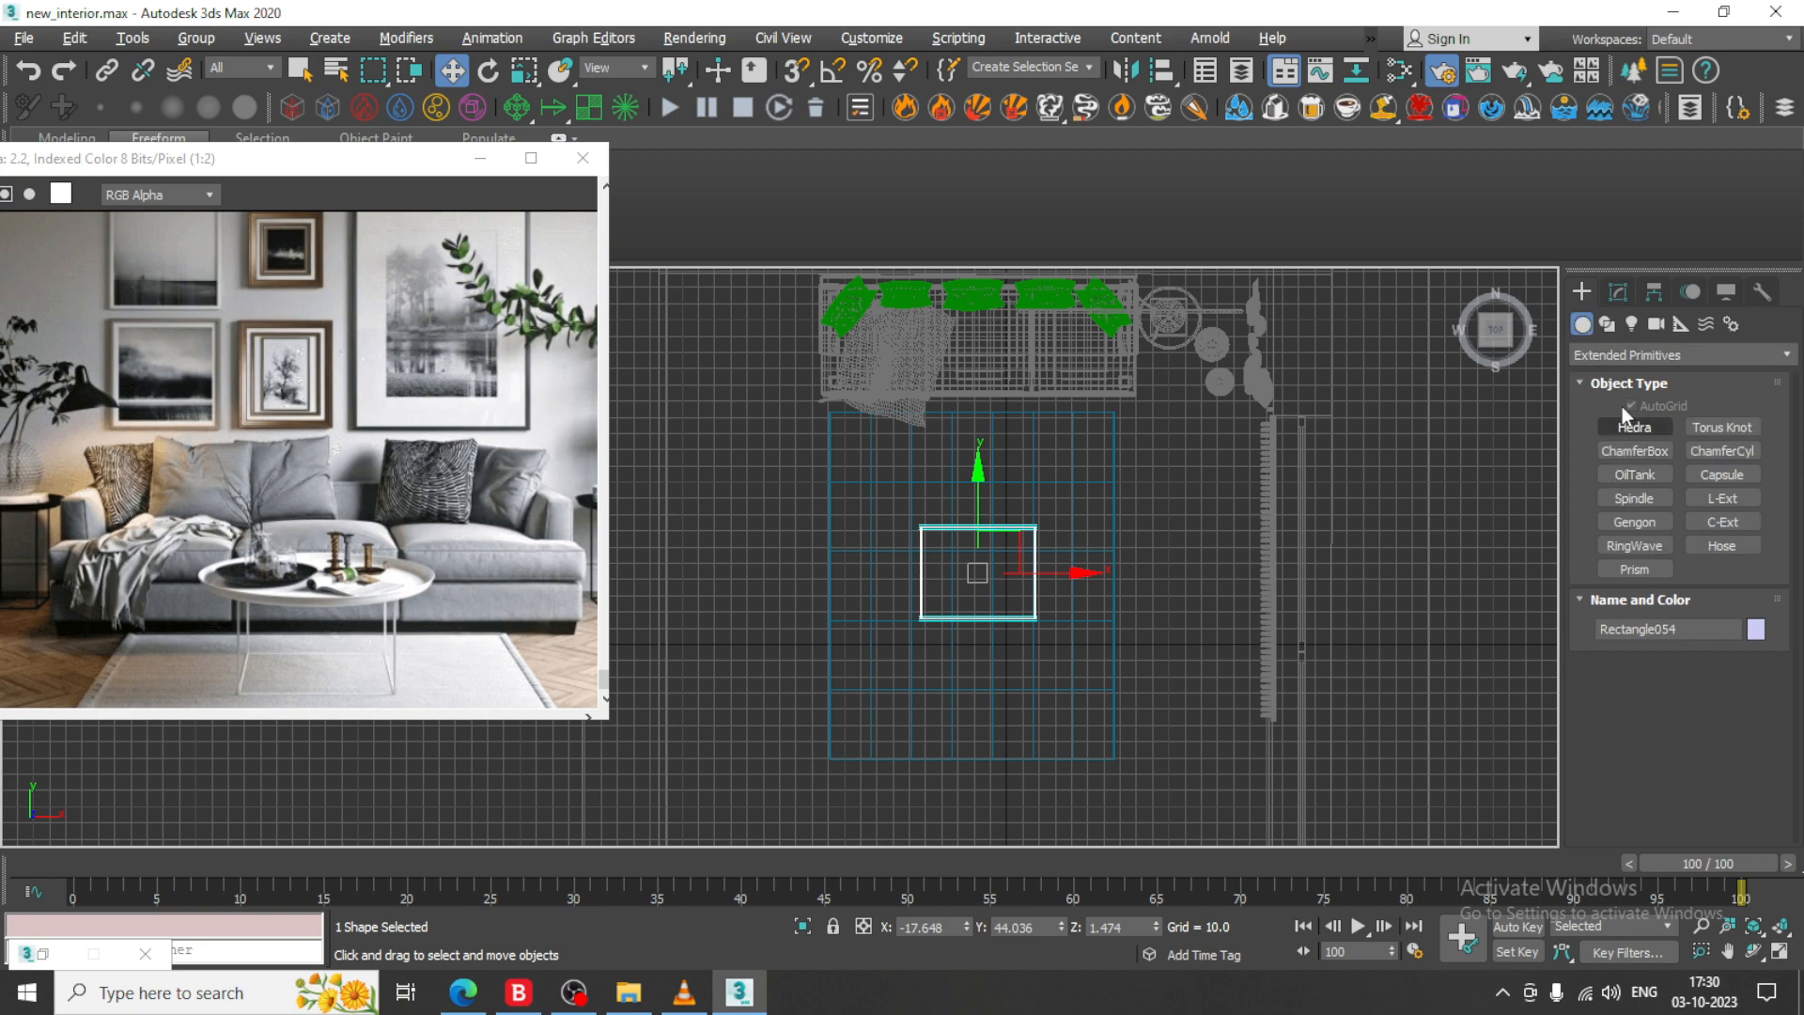
pyautogui.click(1617, 355)
pyautogui.click(1601, 363)
pyautogui.click(1636, 475)
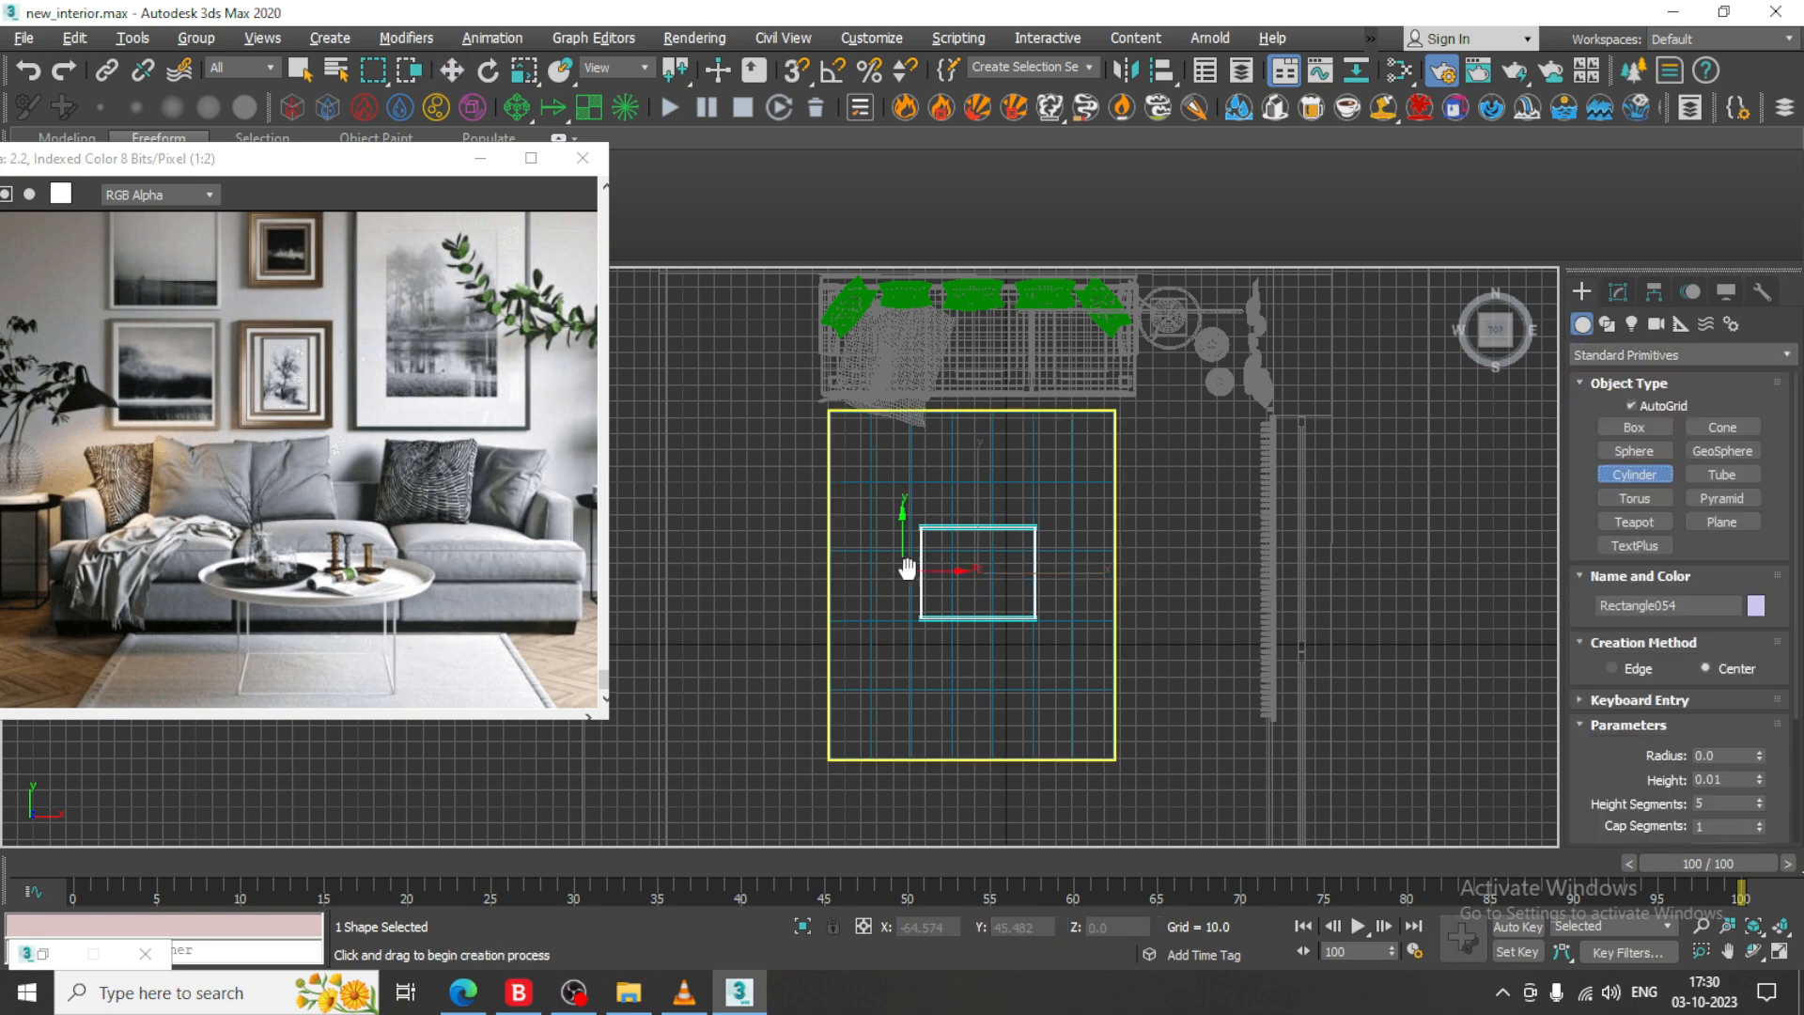
pyautogui.scroll(10, 940, 564)
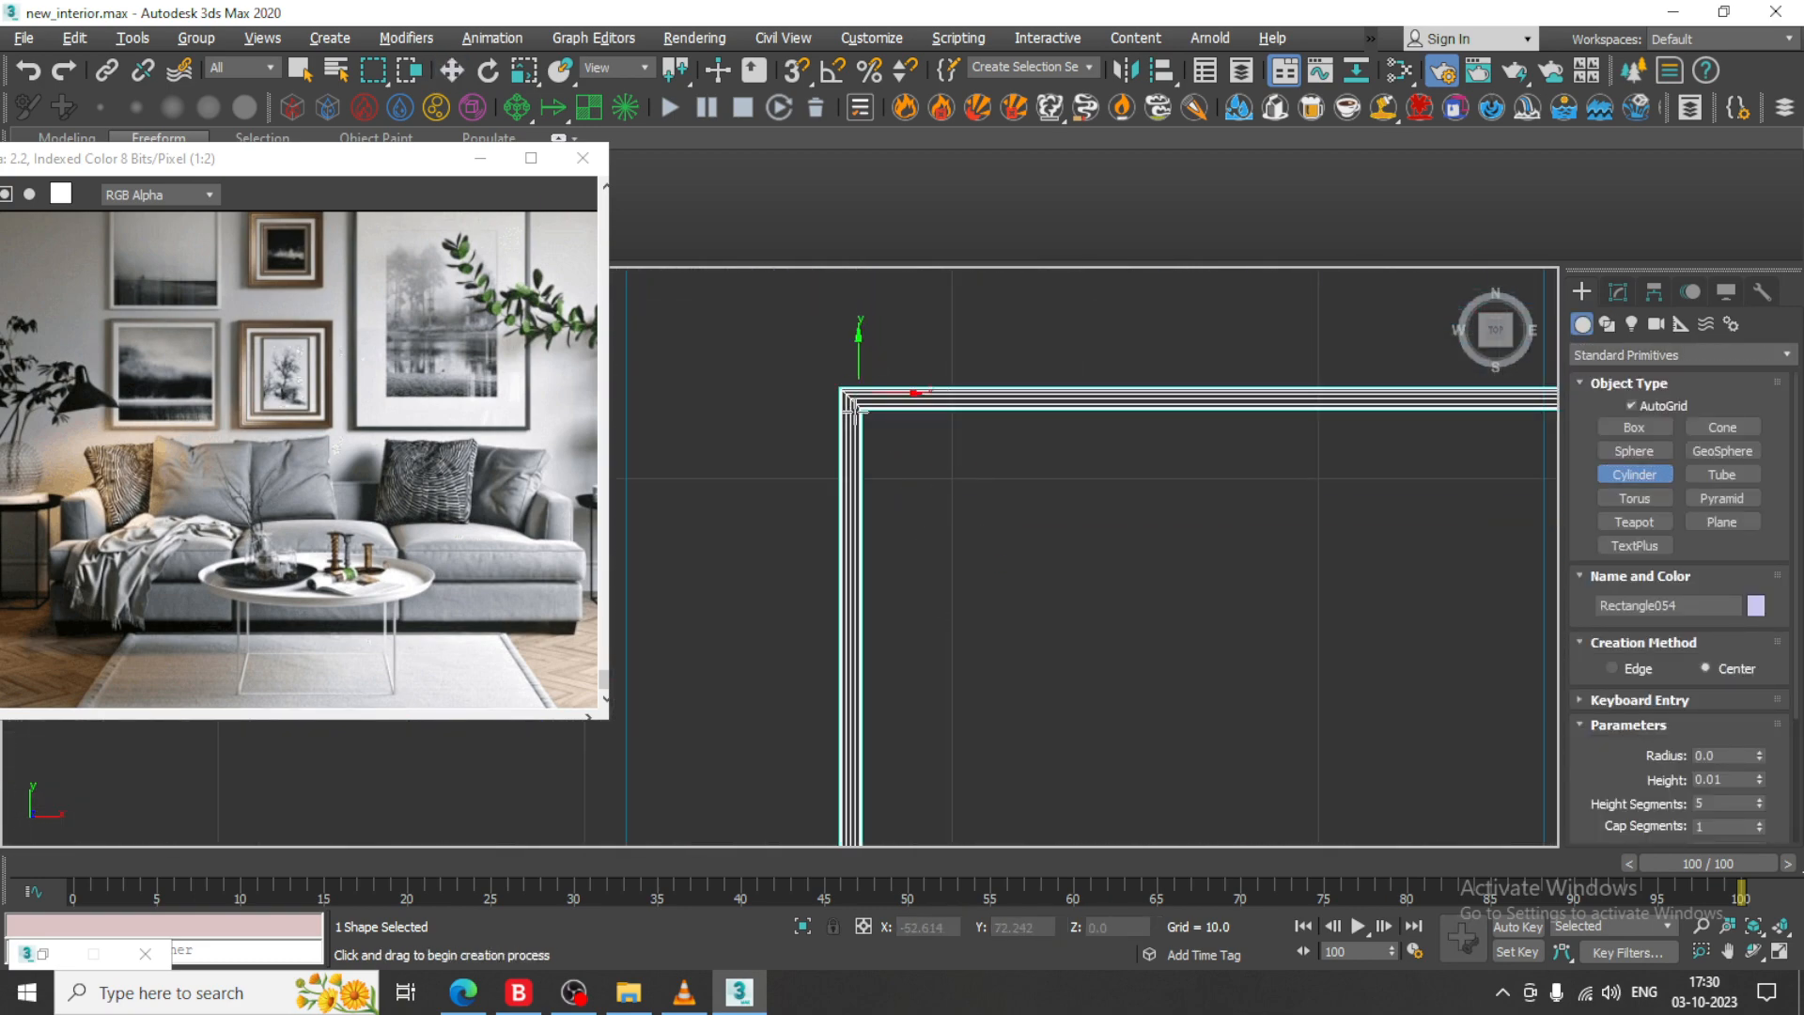
pyautogui.moveTo(881, 432); pyautogui.dragTo(883, 434)
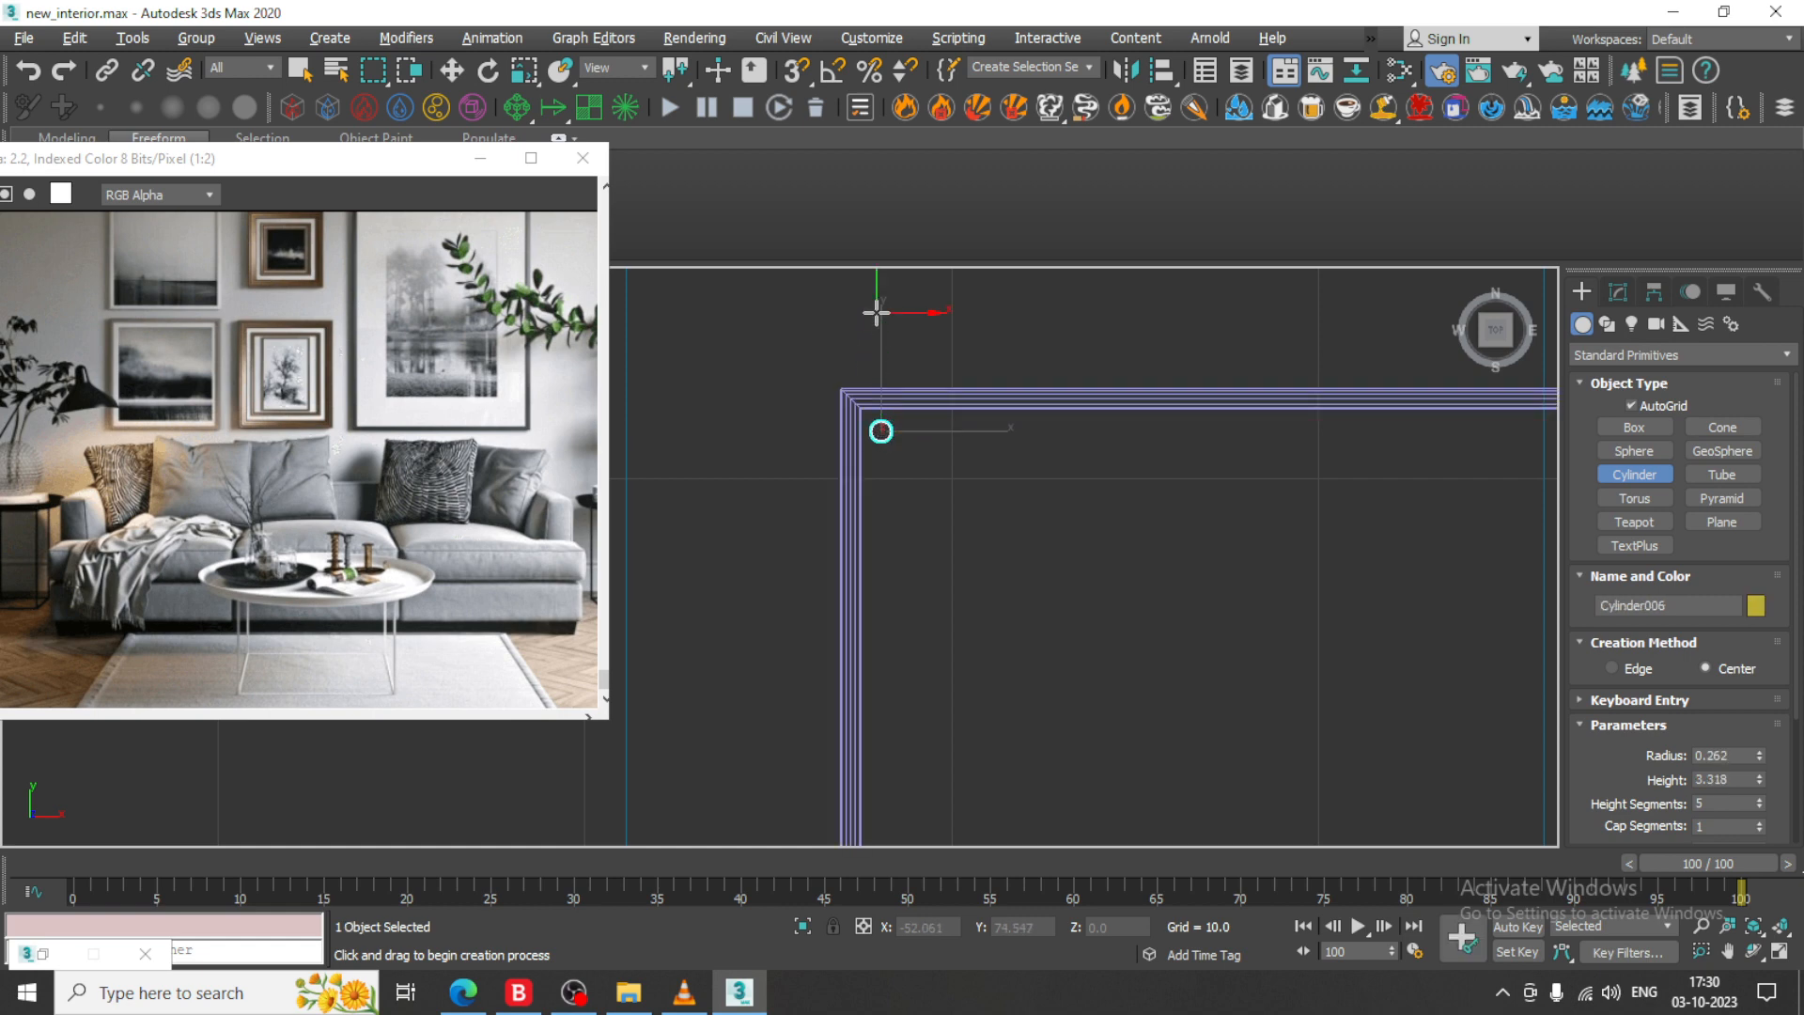
# - Move the cylinder onto the rectangle's back-left corner, at X -52.684, Y 72.19
pyautogui.press('w')
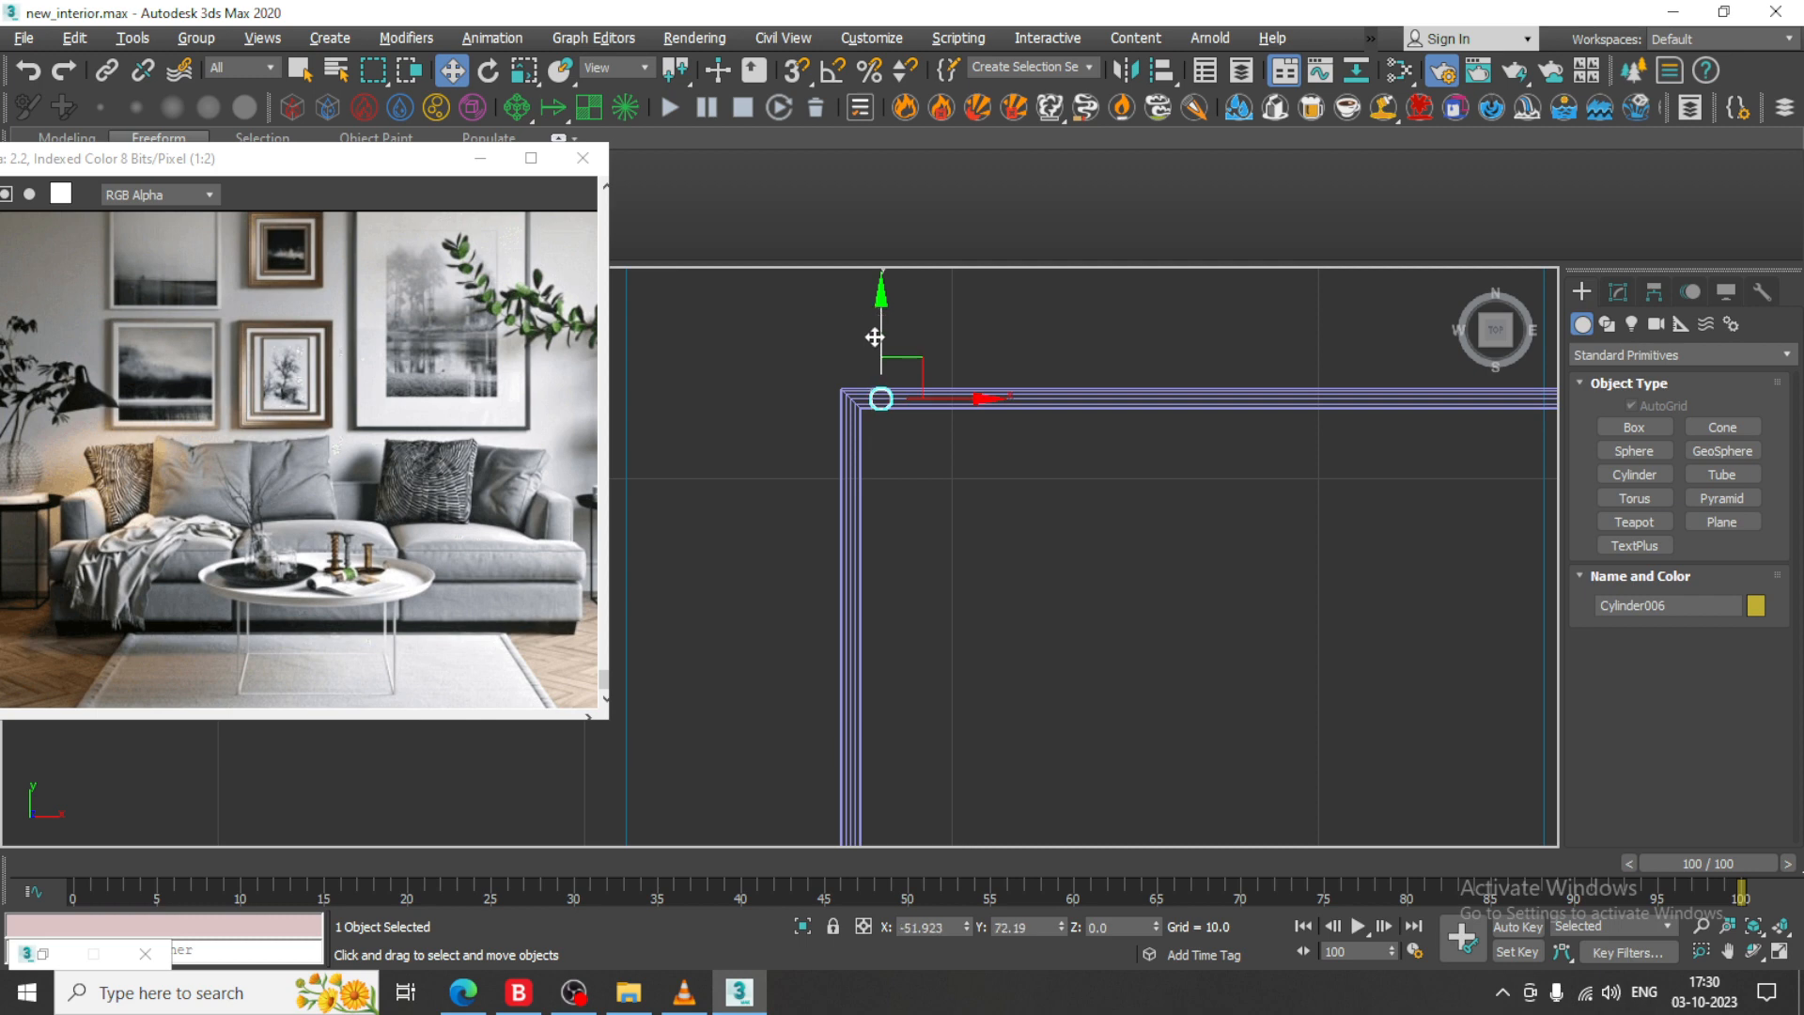
pyautogui.scroll(2, 905, 371)
pyautogui.moveTo(925, 412); pyautogui.dragTo(898, 423)
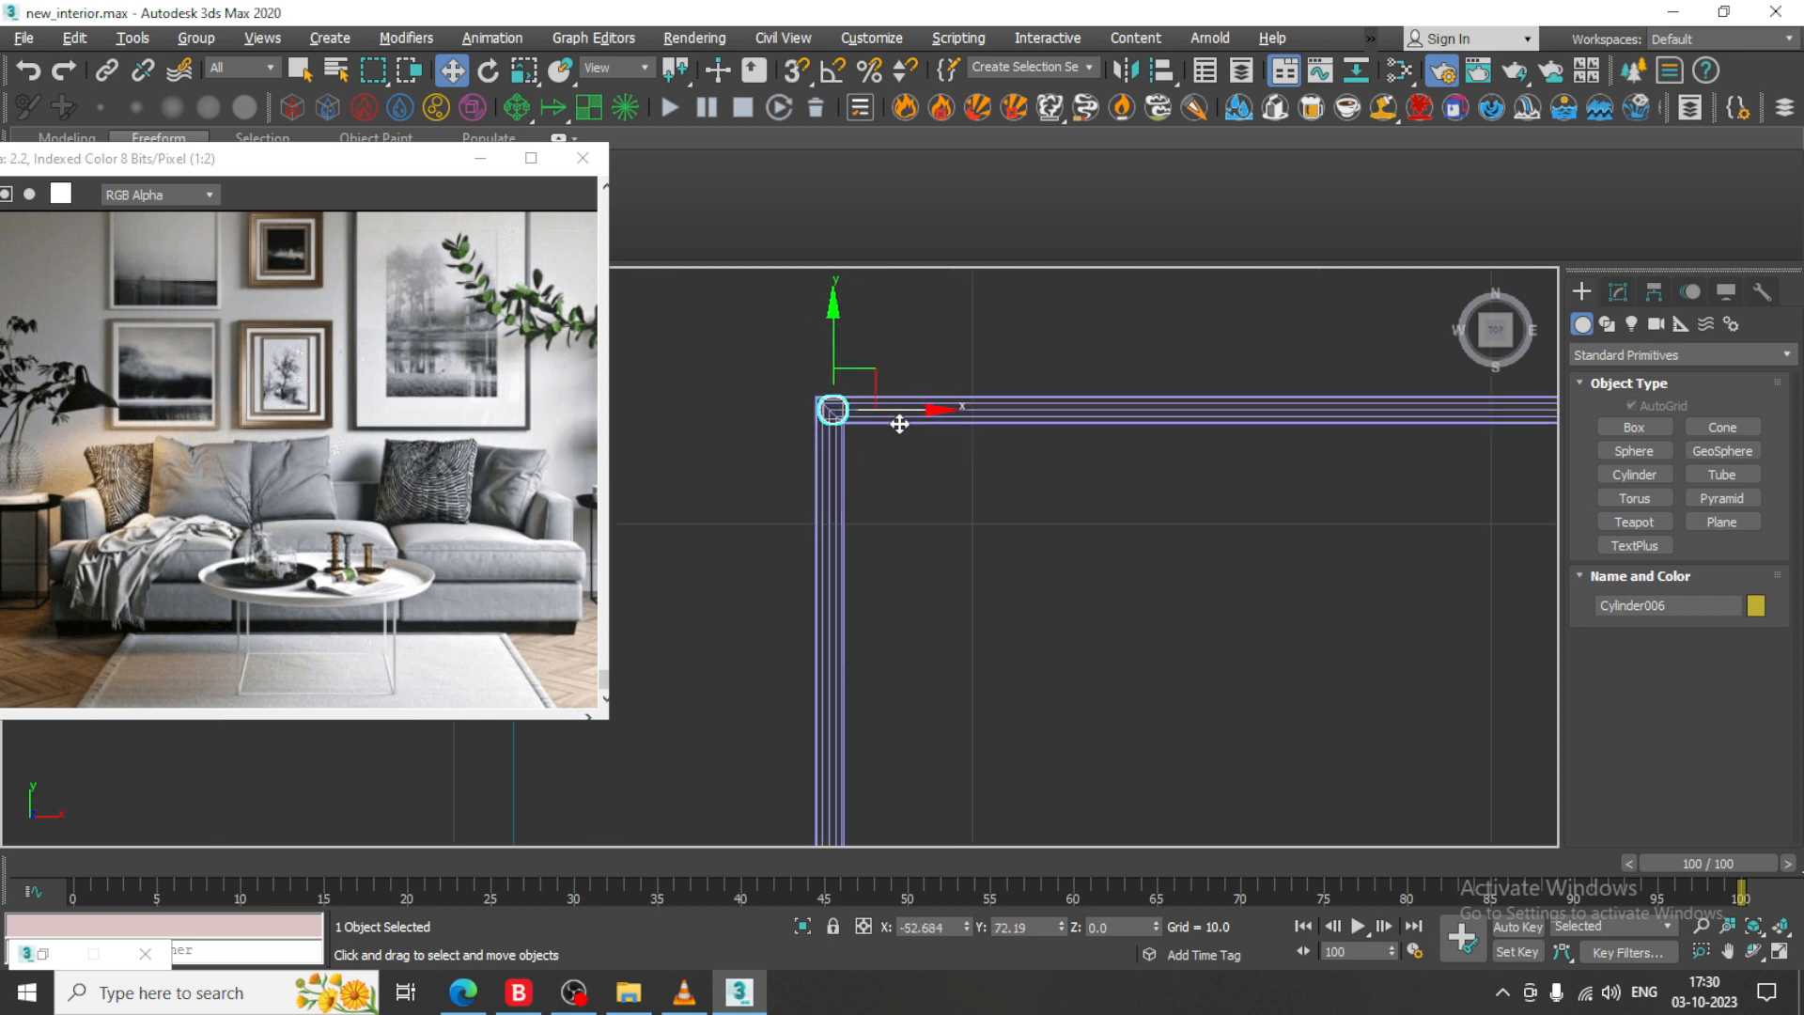
# - In the perspective view, raise the cylinder to Z 1.453 so its base sits on the rectangle frame
pyautogui.hotkey('alt', 'w')
pyautogui.rightClick(1313, 721)
pyautogui.hotkey('alt', 'w')
pyautogui.scroll(-5, 1160, 717)
pyautogui.keyDown('alt'); pyautogui.moveTo(1160, 717); pyautogui.dragTo(1095, 676, button='middle'); pyautogui.keyUp('alt')
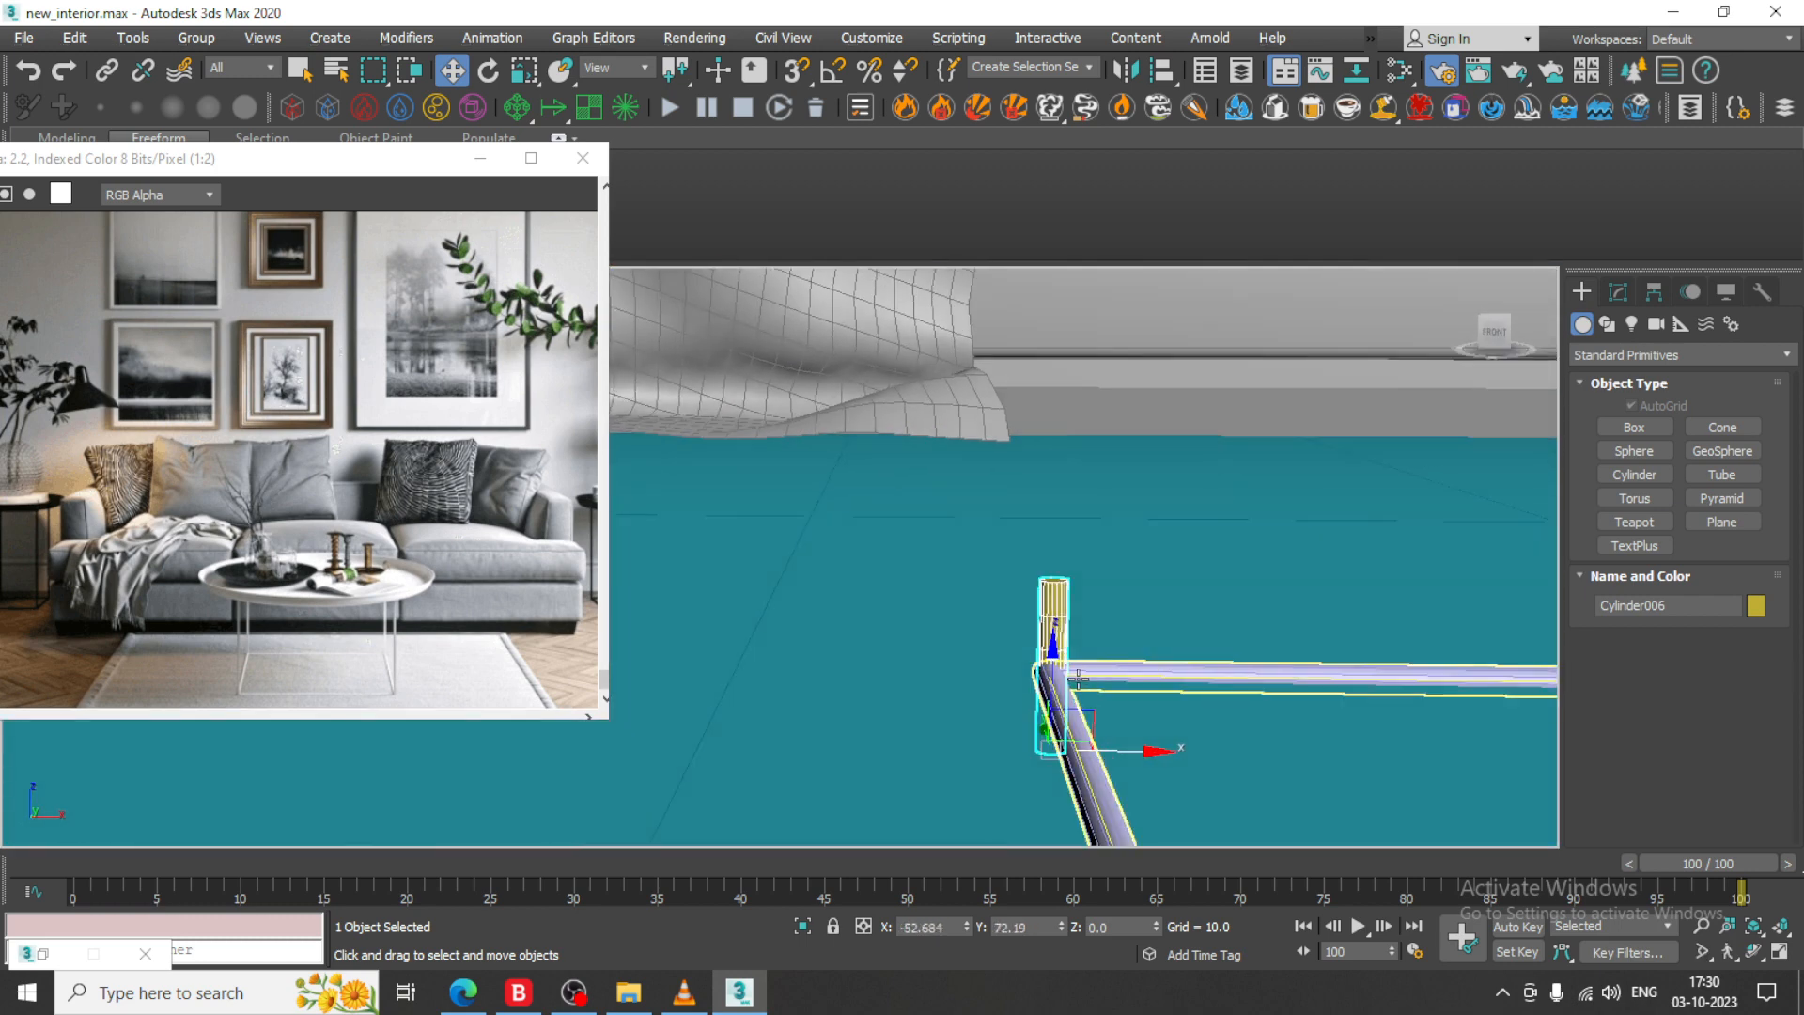
pyautogui.moveTo(1053, 637); pyautogui.dragTo(1051, 564)
# - Increase the corner cylinder's height to 24.632 to form a table leg
pyautogui.scroll(-3, 1051, 564)
pyautogui.keyDown('alt'); pyautogui.moveTo(1052, 564); pyautogui.dragTo(1023, 629, button='middle'); pyautogui.keyUp('alt')
pyautogui.scroll(-3, 1049, 649)
pyautogui.scroll(-2, 1144, 620)
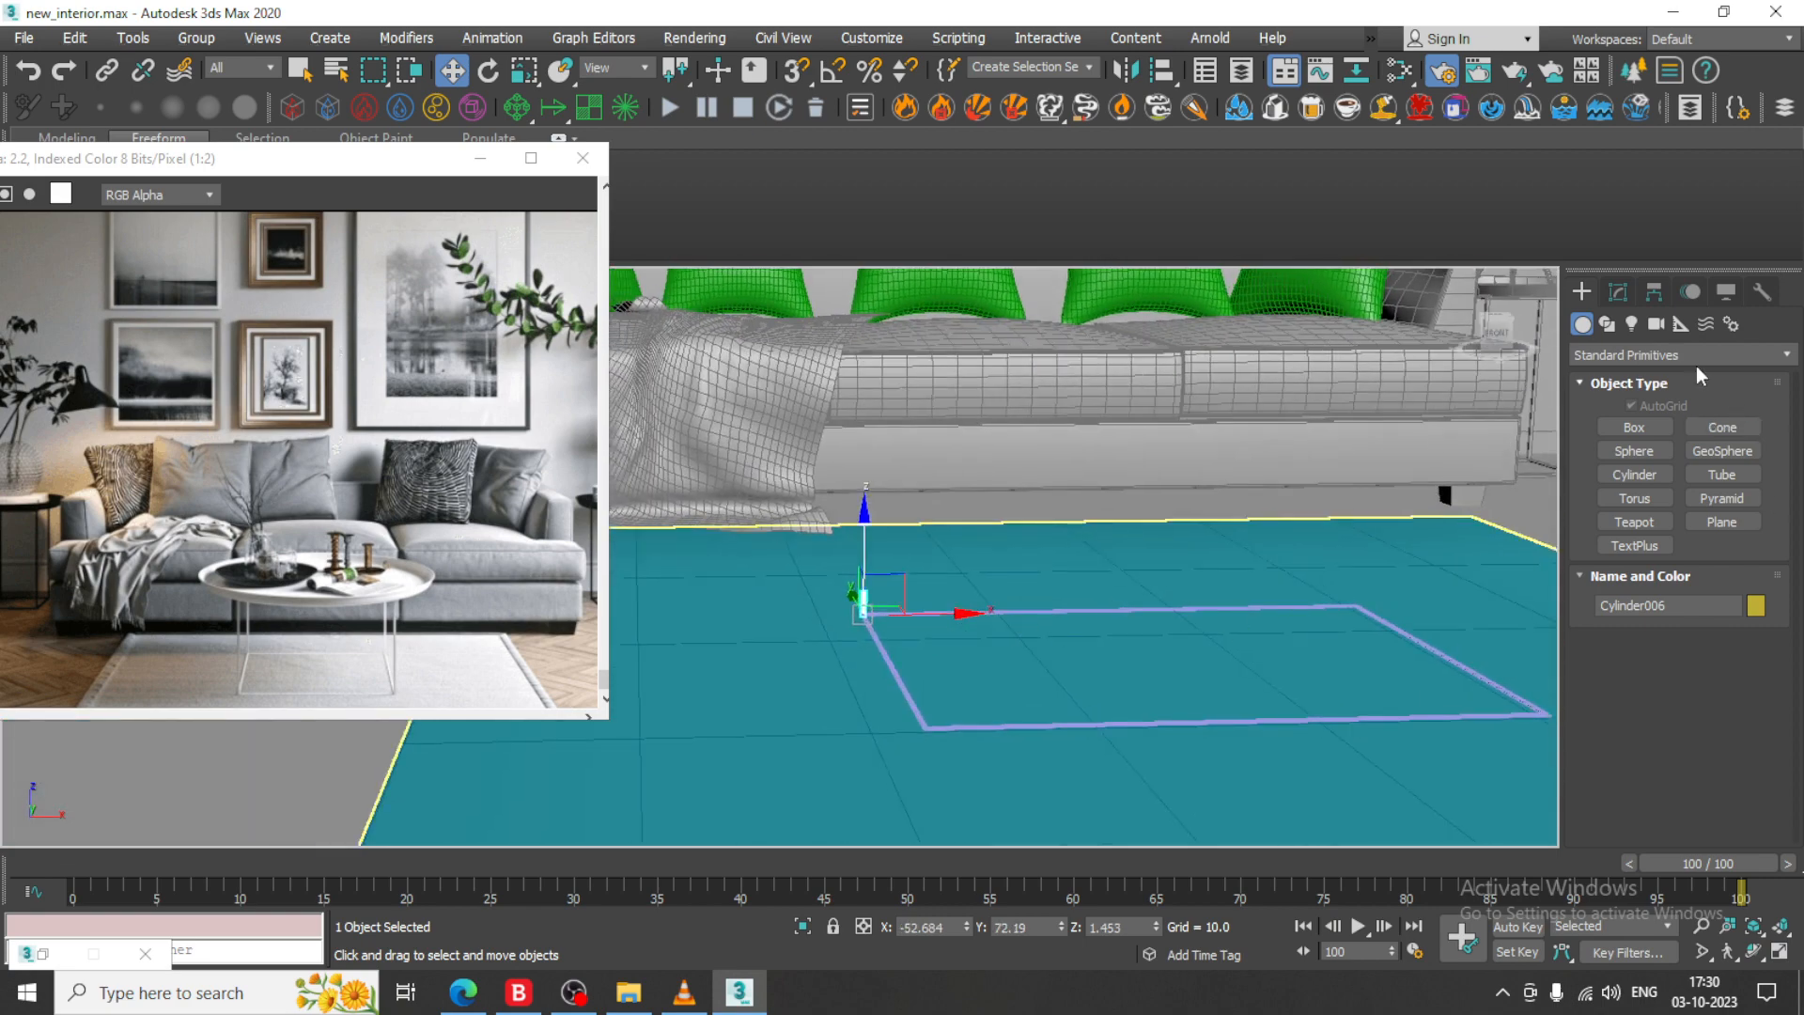
pyautogui.click(1619, 291)
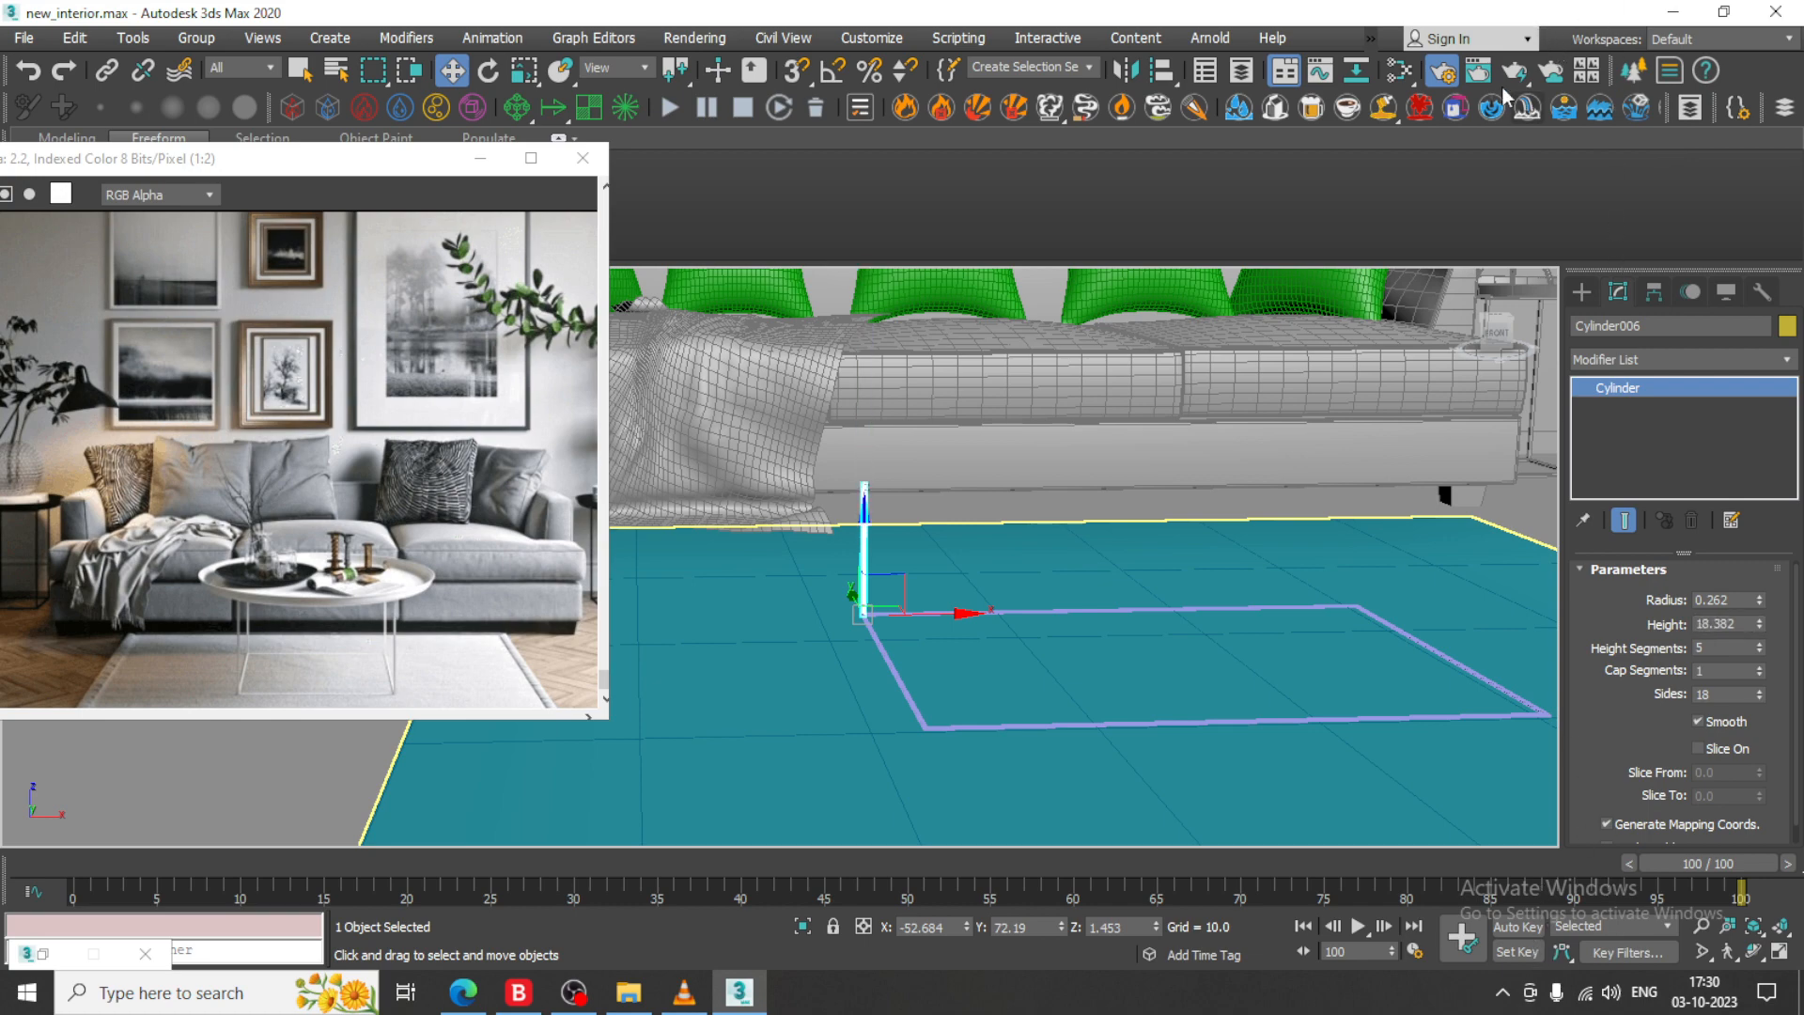
pyautogui.keyDown('alt'); pyautogui.moveTo(855, 520); pyautogui.dragTo(857, 479, button='middle'); pyautogui.keyUp('alt')
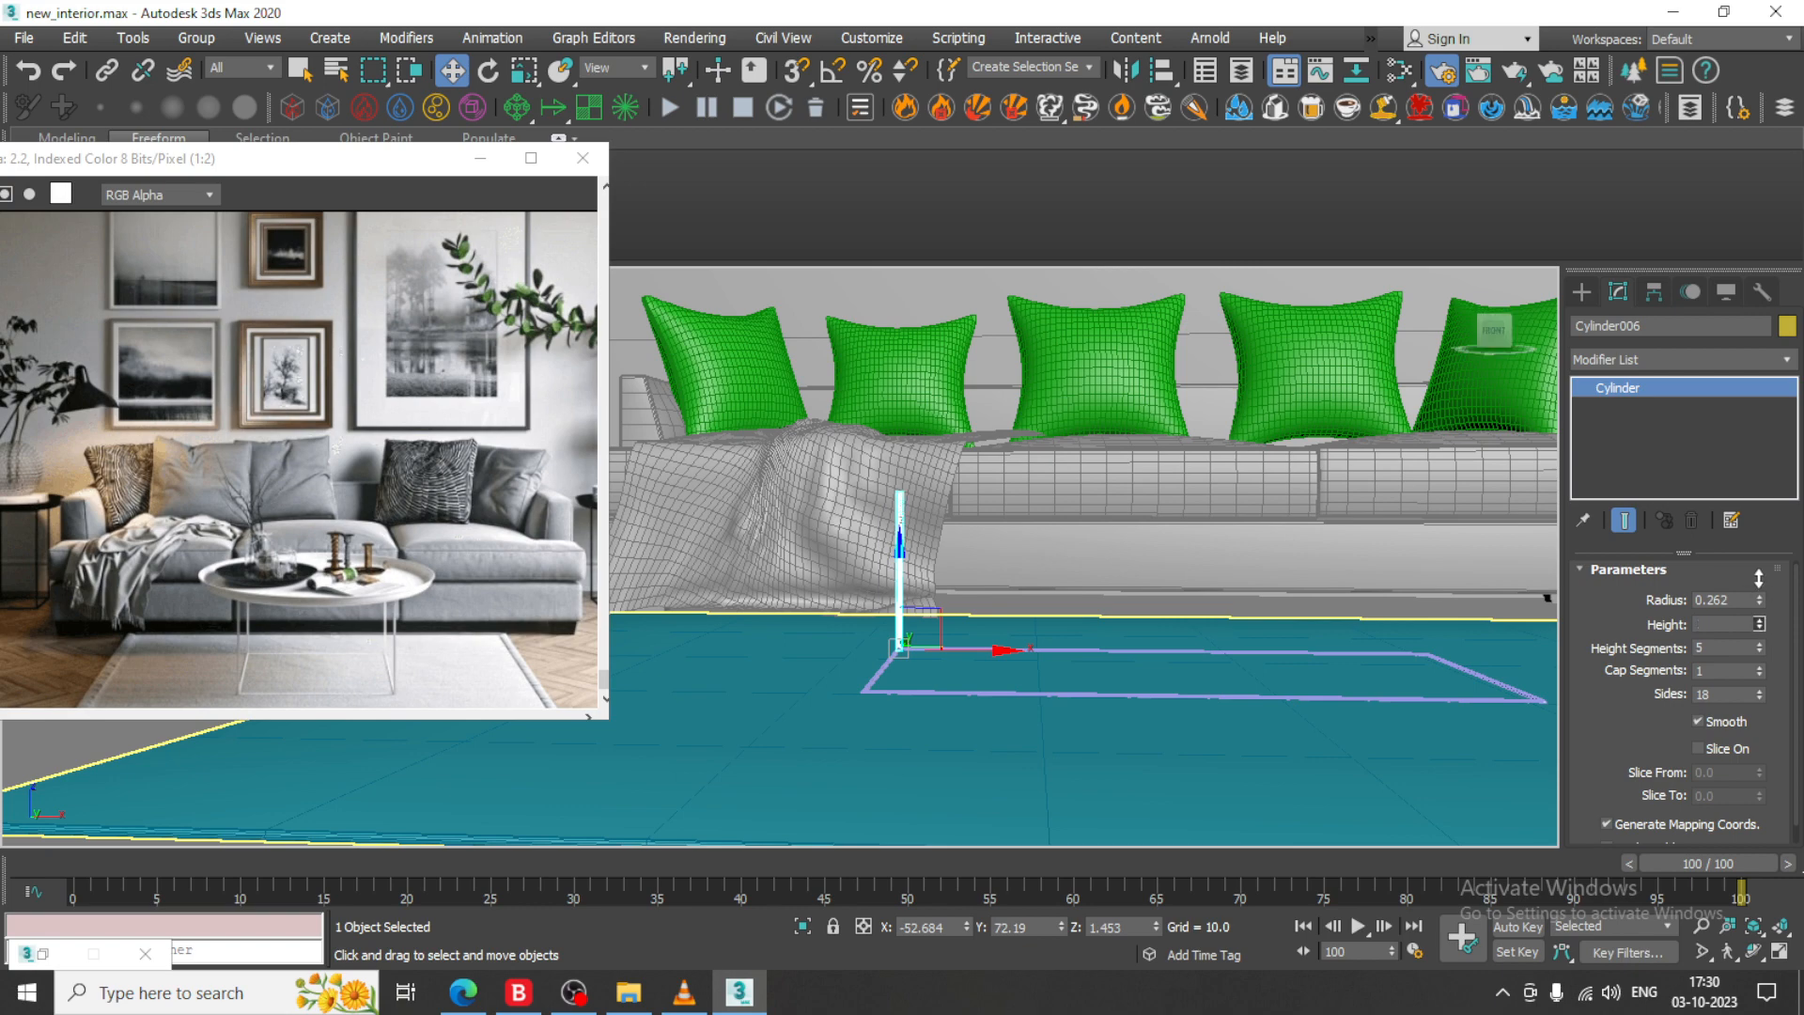
pyautogui.moveTo(1752, 584); pyautogui.dragTo(1752, 592)
pyautogui.keyDown('alt'); pyautogui.moveTo(1156, 583); pyautogui.dragTo(1165, 644, button='middle'); pyautogui.keyUp('alt')
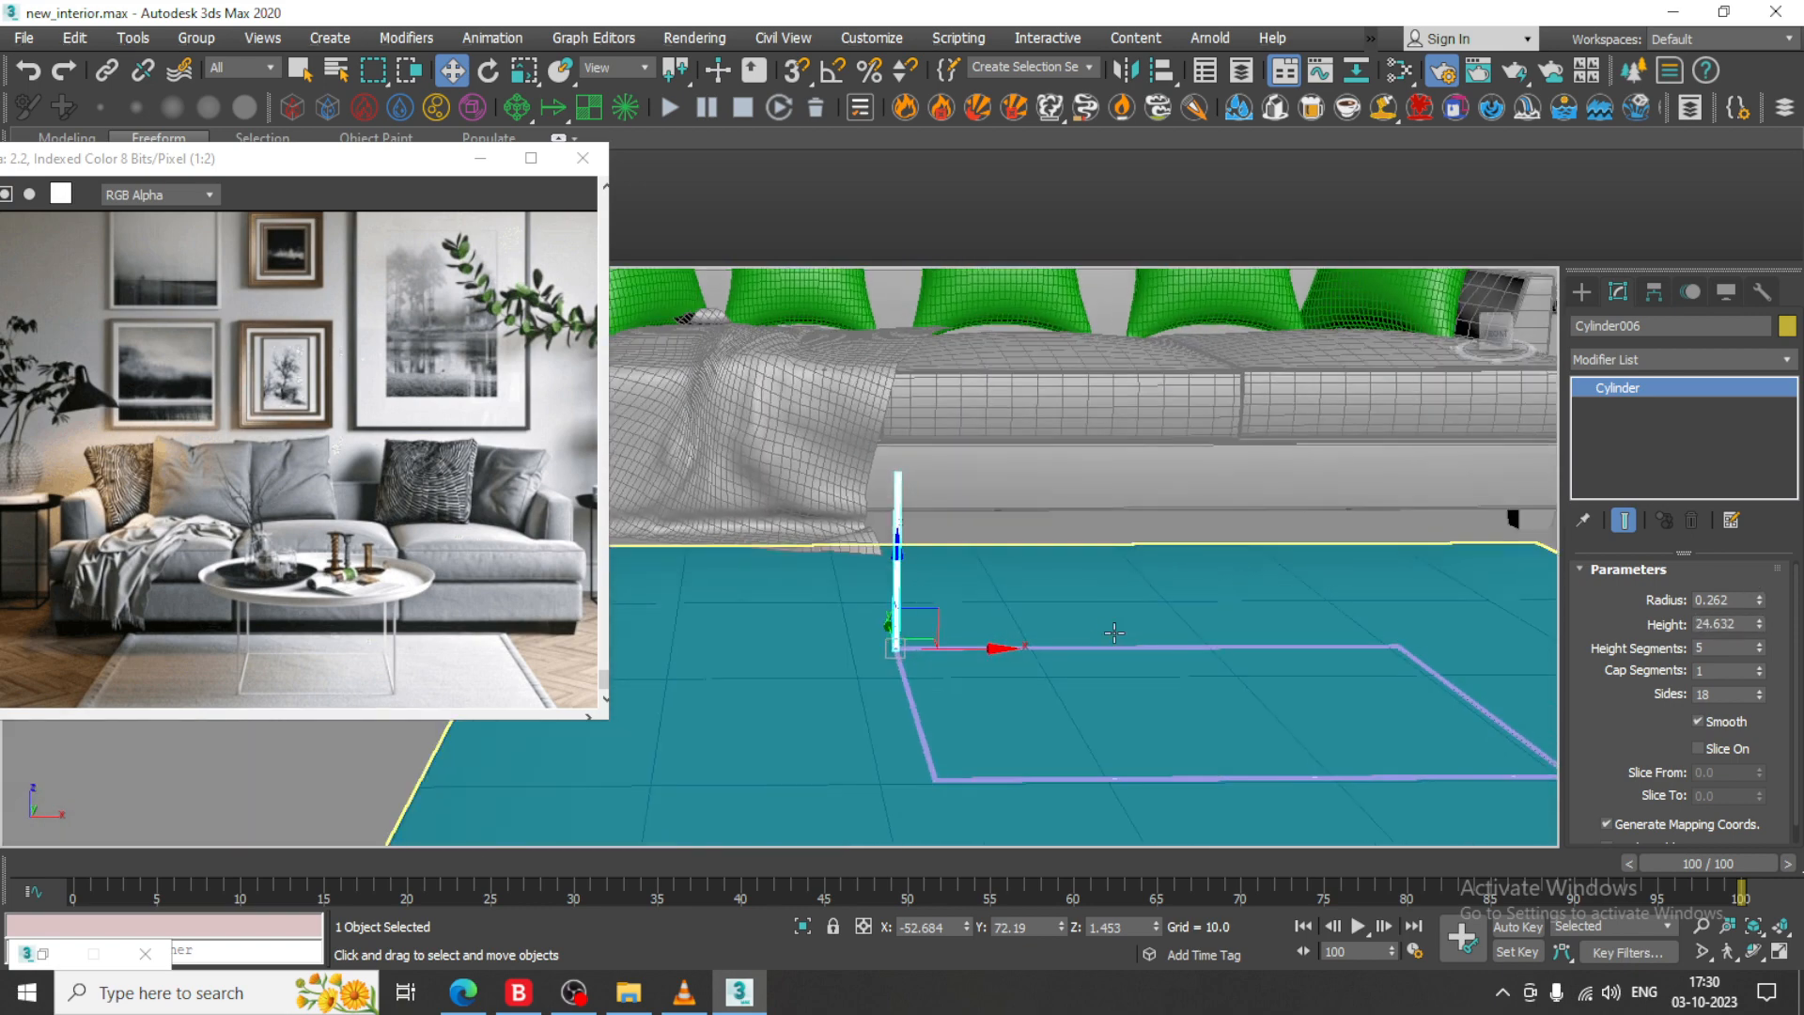
# - In the Top view, clone the leg as one copy along X to the rectangle's back-right corner
pyautogui.hotkey('alt', 'w')
pyautogui.rightClick(658, 423)
pyautogui.hotkey('alt', 'w')
pyautogui.press('z')
pyautogui.scroll(-8, 801, 493)
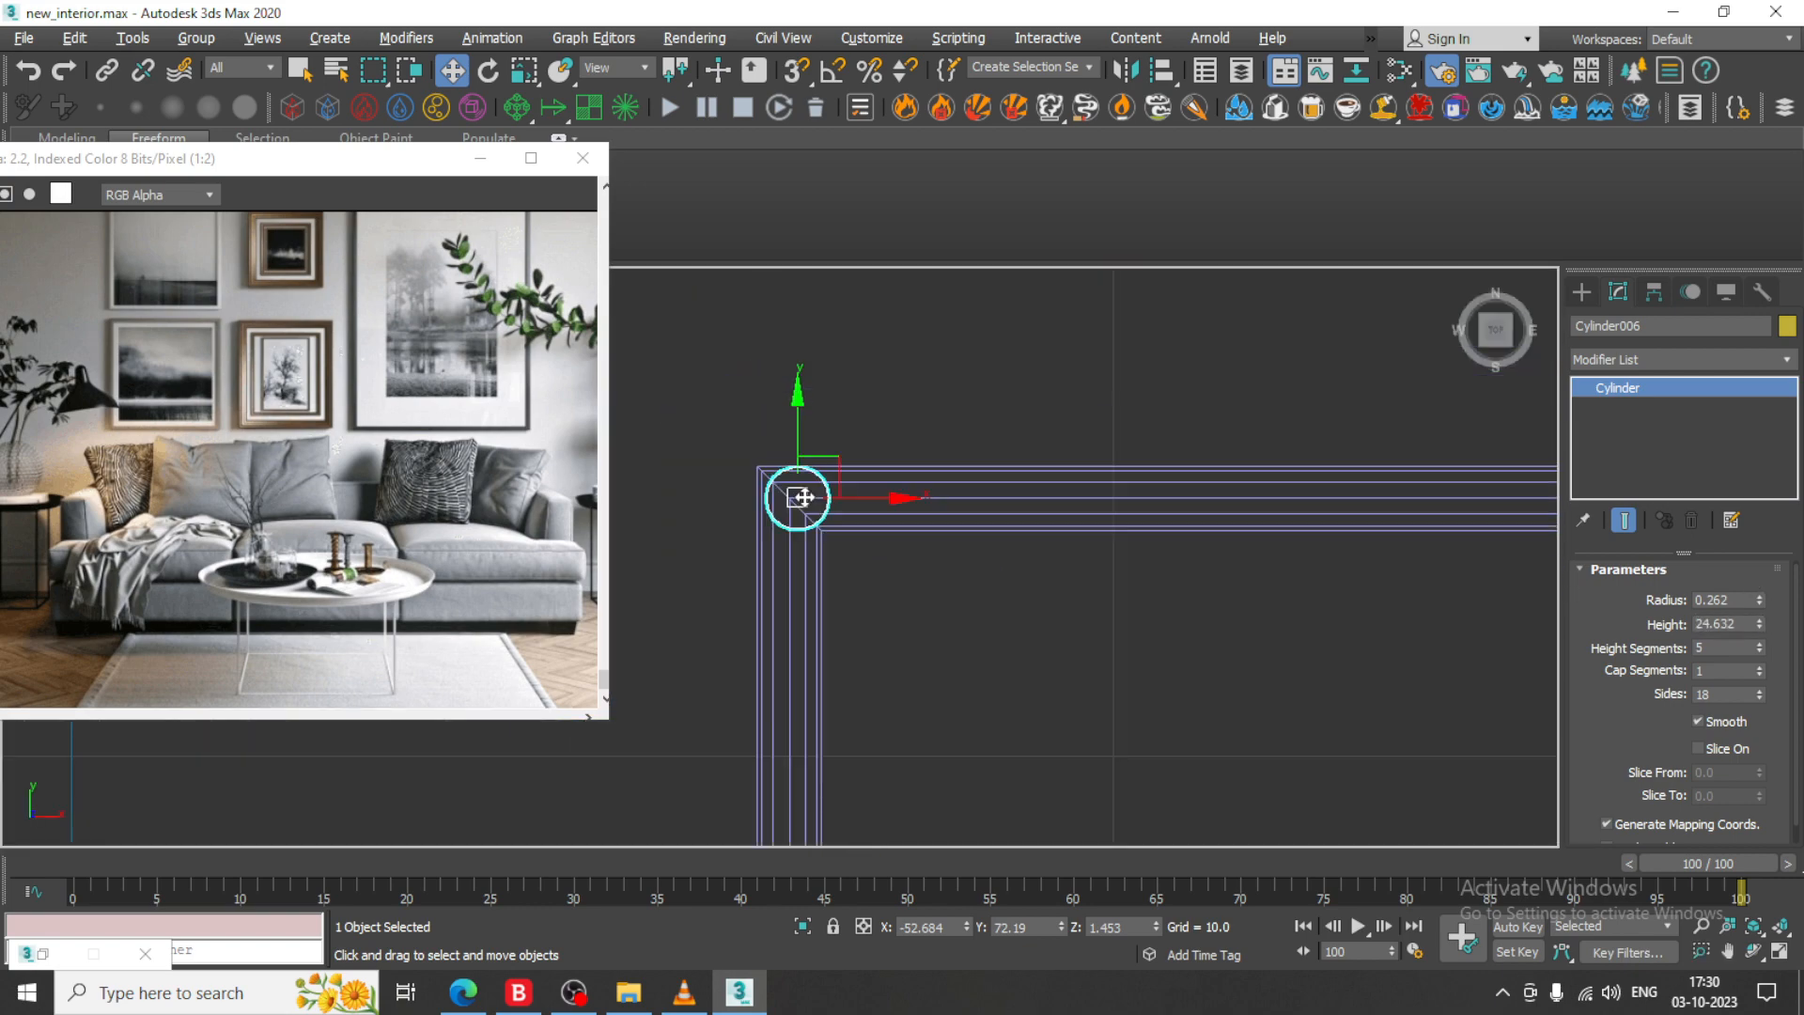
pyautogui.moveTo(982, 547); pyautogui.dragTo(749, 432, button='middle')
pyautogui.scroll(-9, 831, 521)
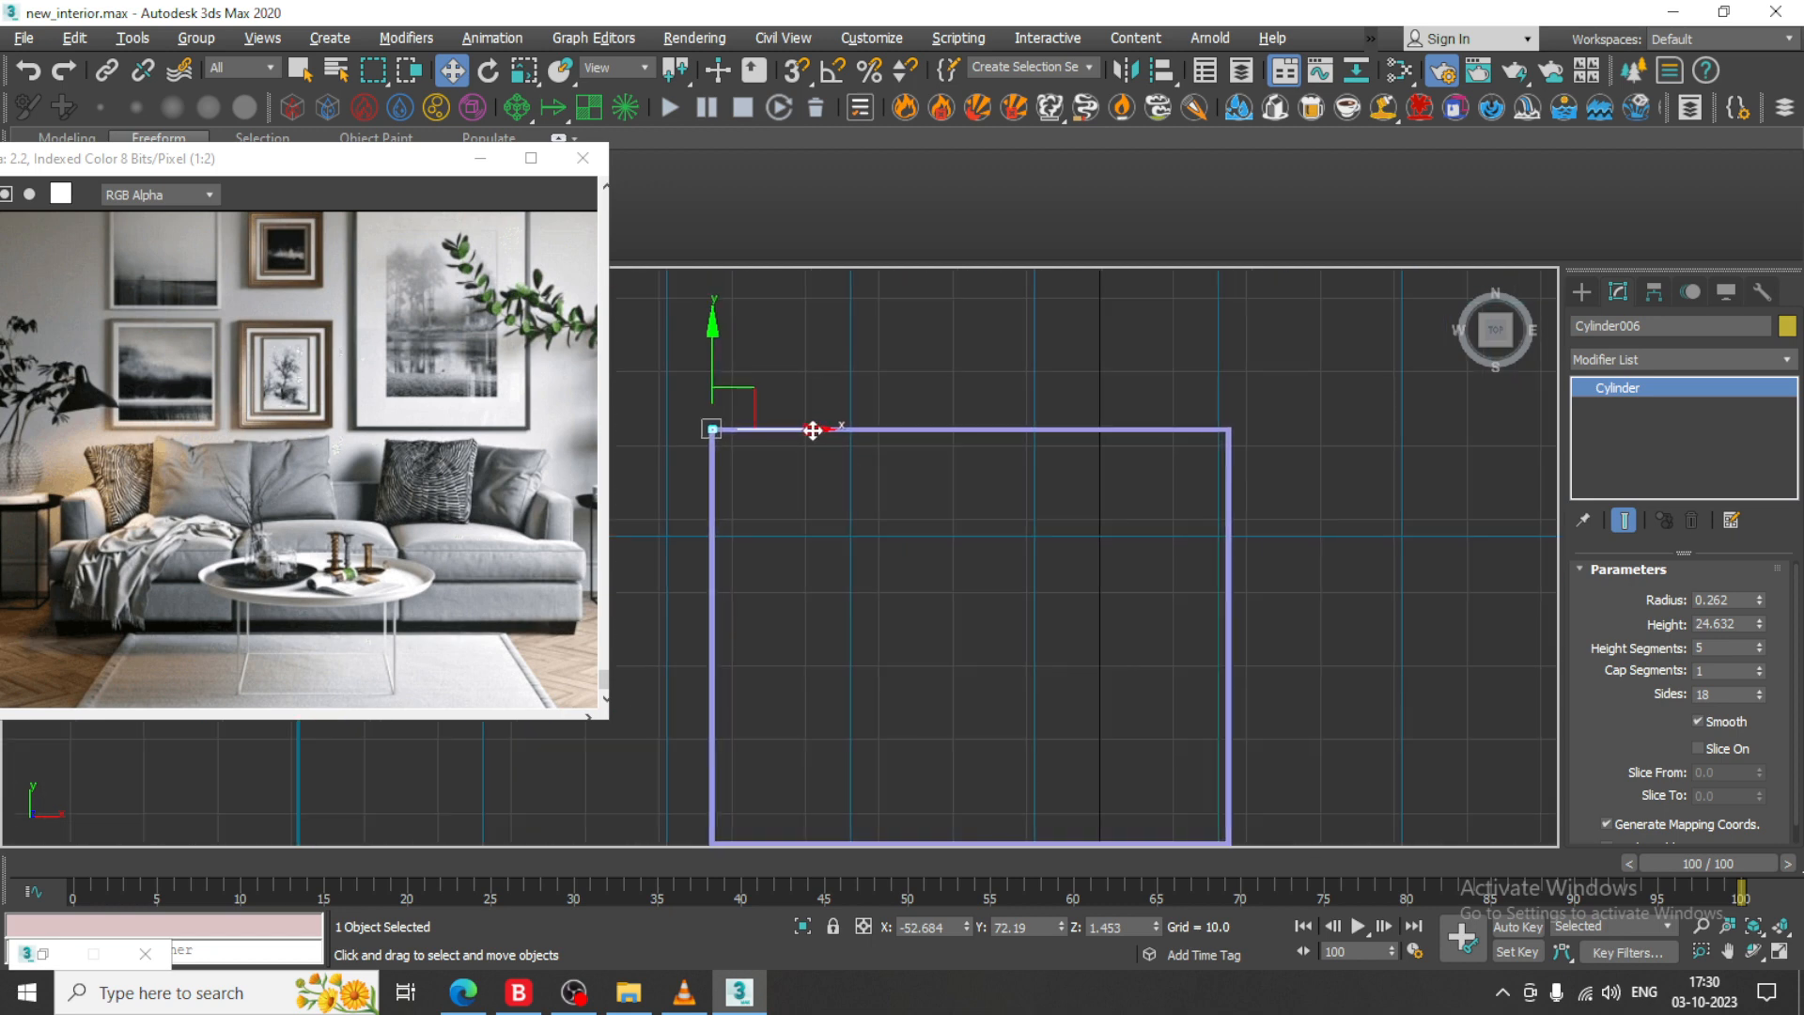
pyautogui.keyDown('shift'); pyautogui.moveTo(819, 431); pyautogui.dragTo(1329, 473); pyautogui.keyUp('shift')
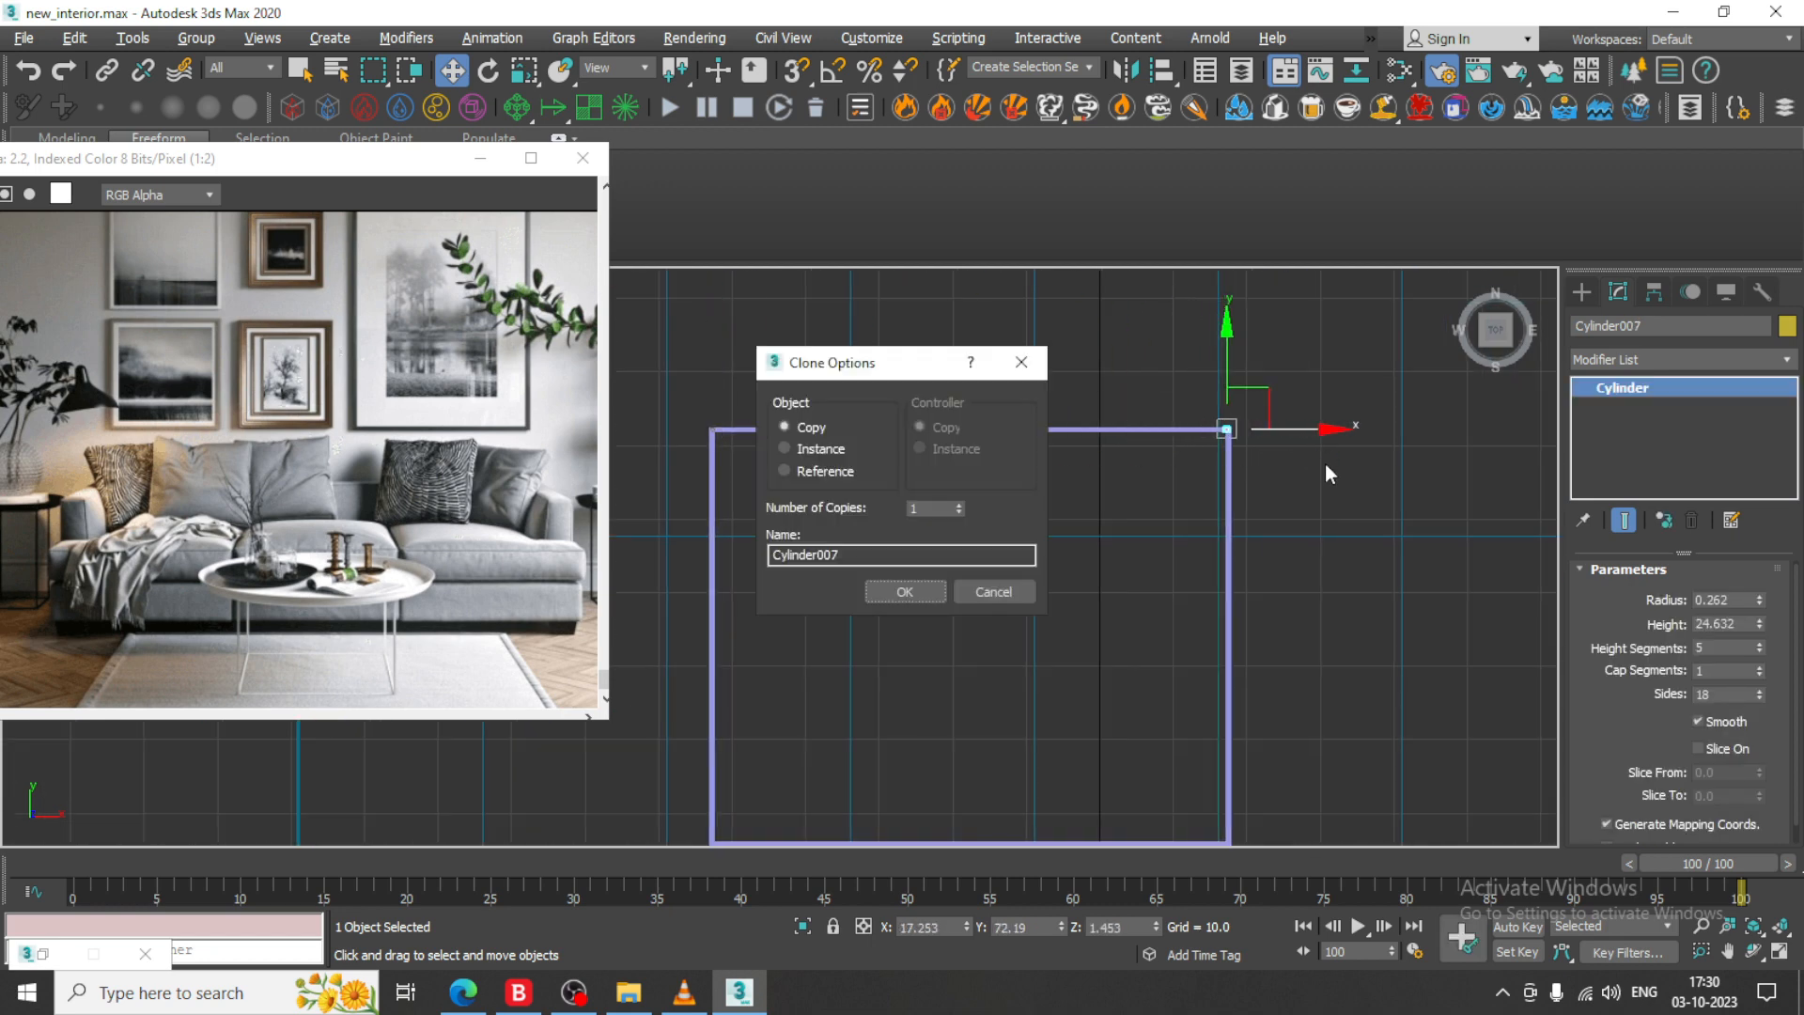
pyautogui.click(917, 589)
# - Nudge the copied leg to X 17.442 so it is centred on the back-right corner
pyautogui.scroll(9, 1230, 427)
pyautogui.scroll(-2, 1017, 515)
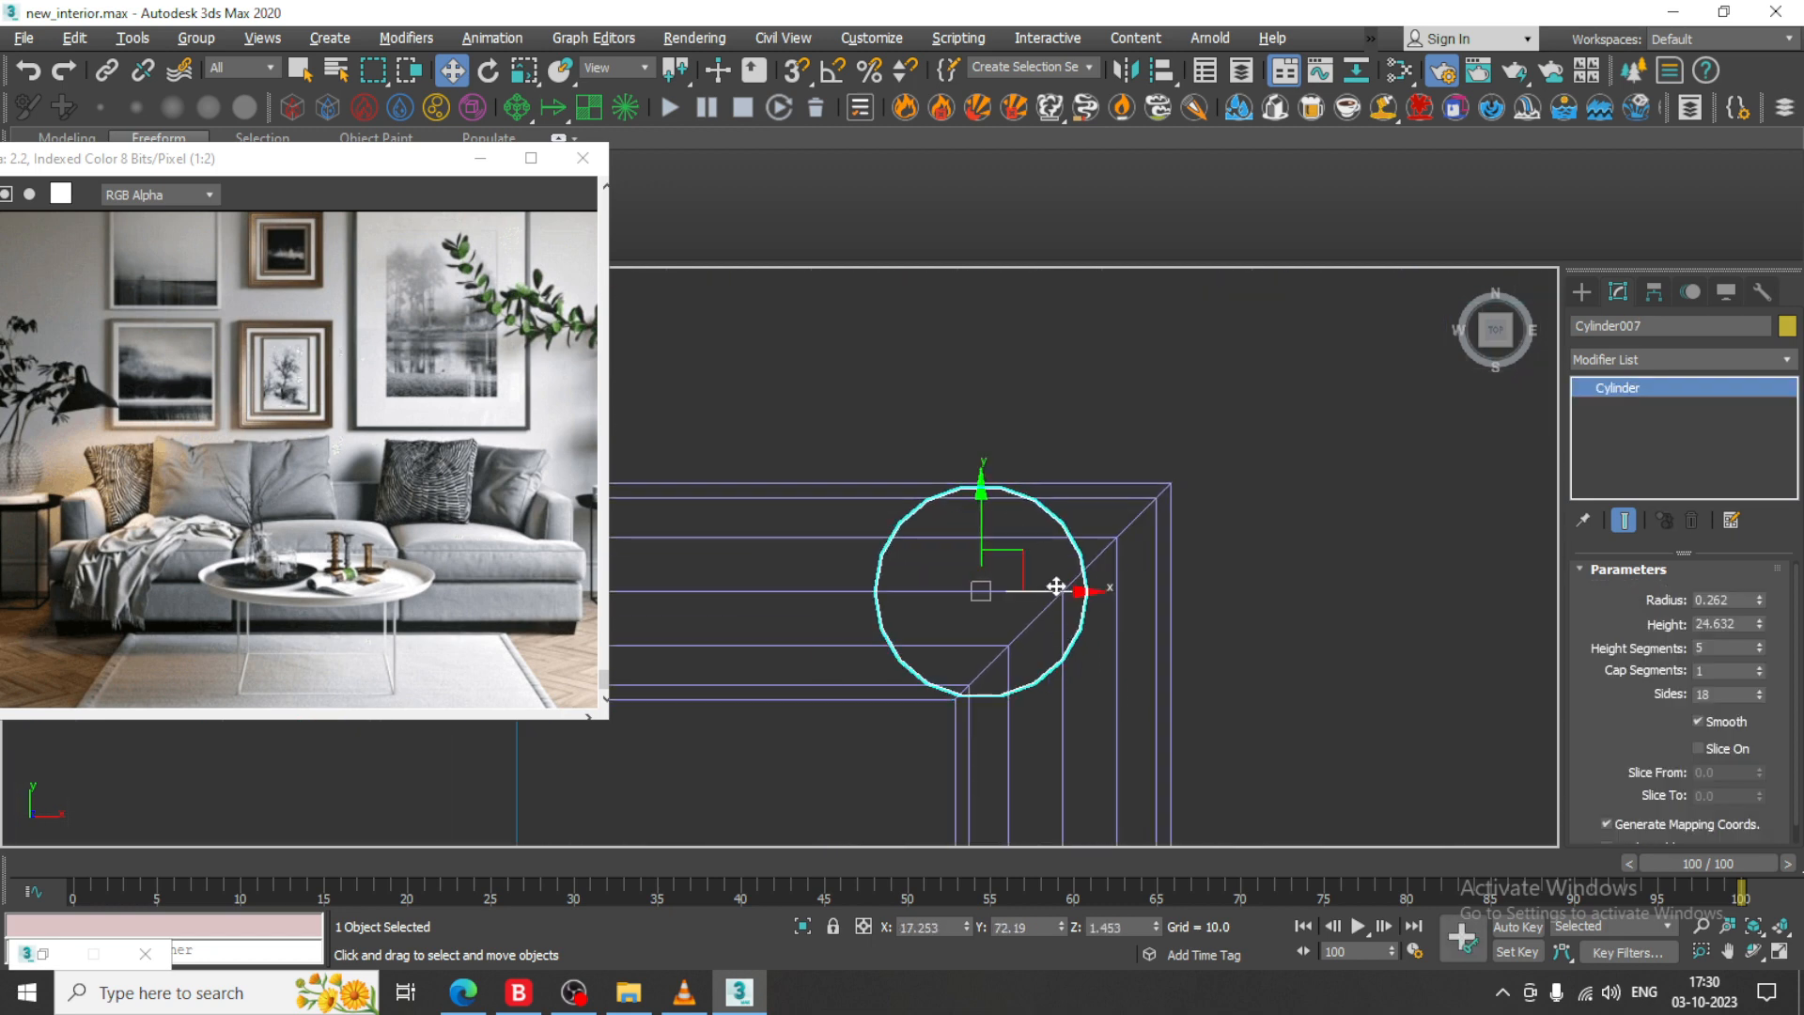
pyautogui.moveTo(1084, 594); pyautogui.dragTo(1133, 596)
# - Select both back legs and clone them along Y towards the front edge of the rectangle
pyautogui.scroll(-4, 1133, 596)
pyautogui.moveTo(1134, 596); pyautogui.dragTo(1659, 568, button='middle')
pyautogui.scroll(-5, 923, 564)
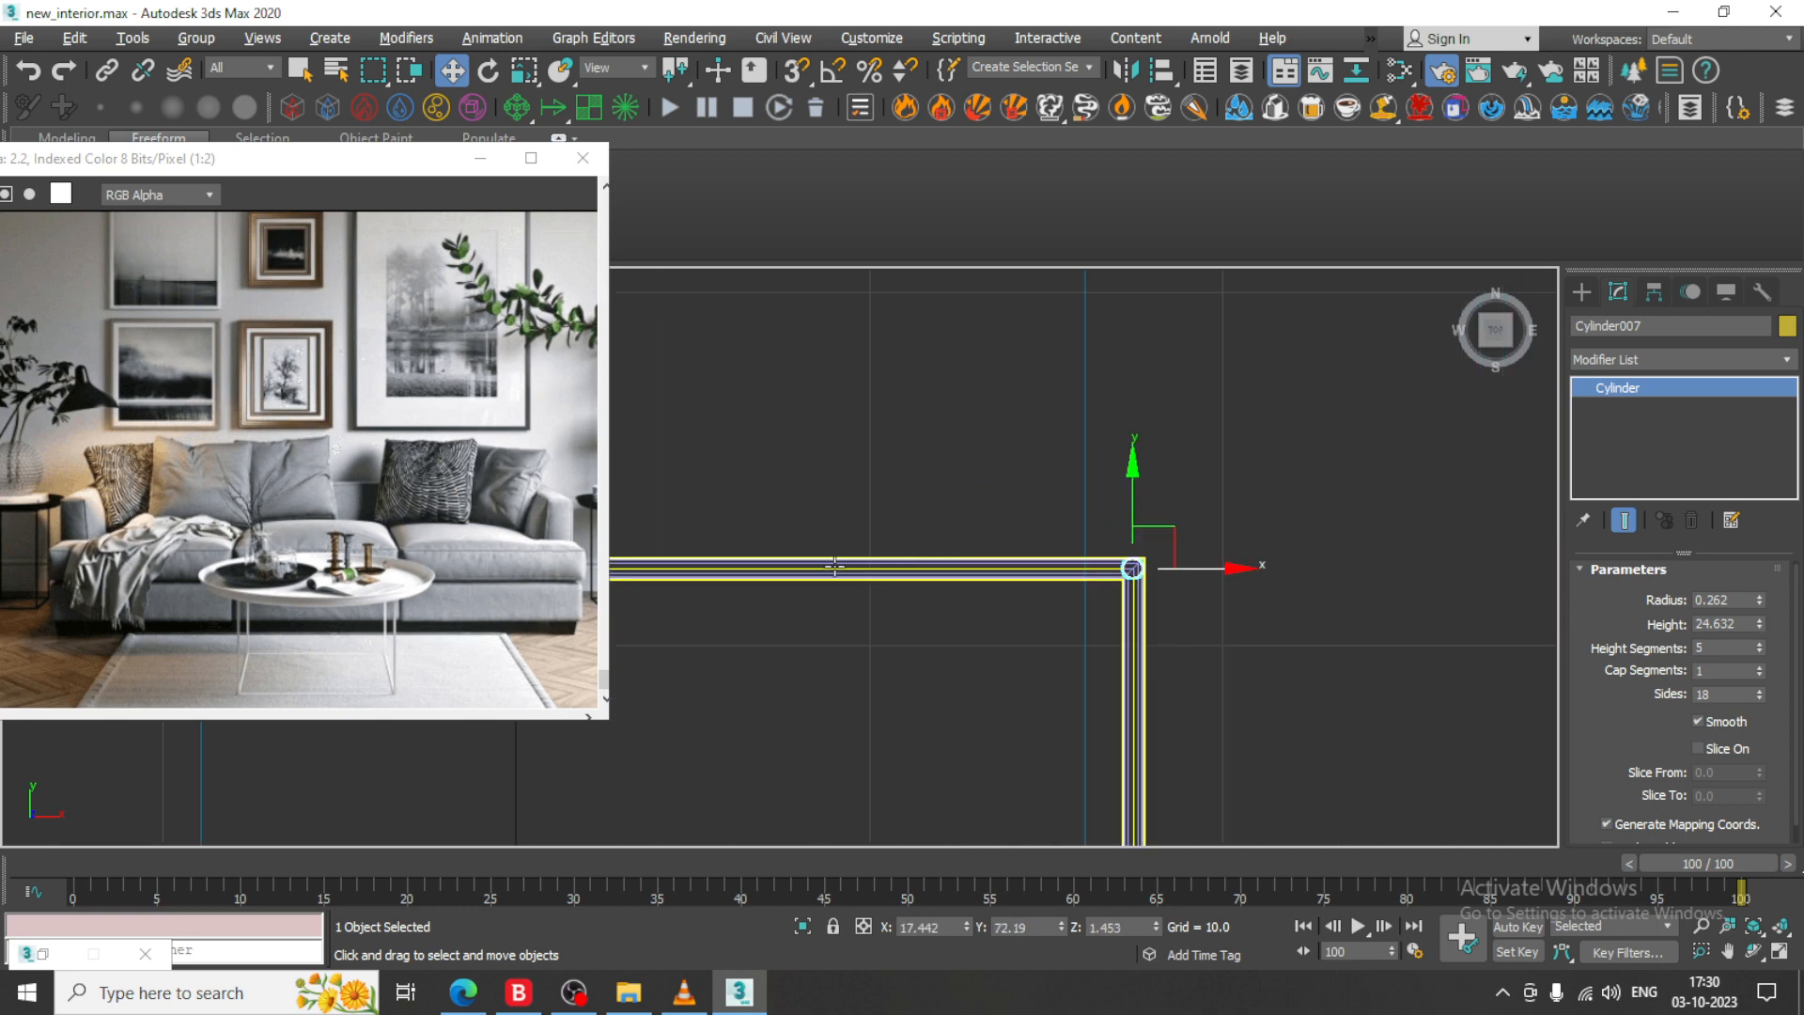
pyautogui.moveTo(834, 568); pyautogui.dragTo(1659, 590, button='middle')
pyautogui.moveTo(941, 631); pyautogui.dragTo(47, 622, button='middle')
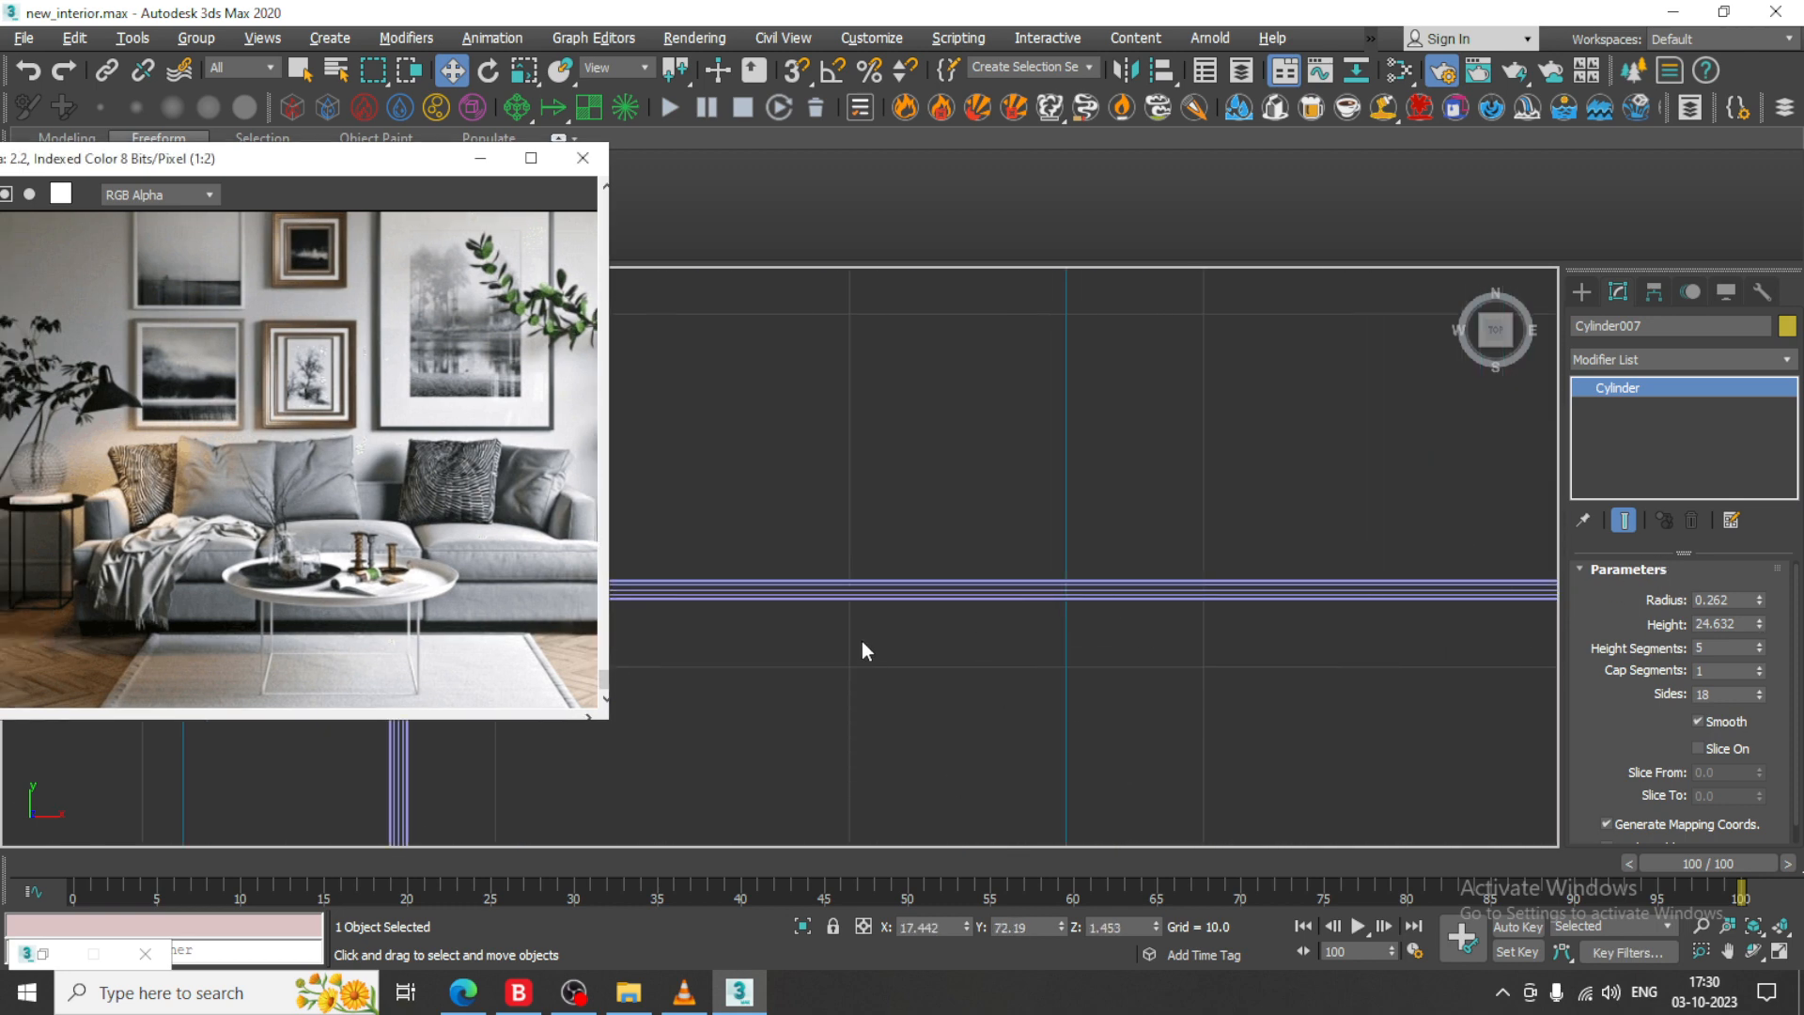
pyautogui.moveTo(861, 643); pyautogui.dragTo(1532, 643, button='middle')
pyautogui.scroll(5, 1056, 532)
pyautogui.moveTo(1076, 805); pyautogui.dragTo(1043, 530, button='middle')
pyautogui.keyDown('ctrl'); pyautogui.click(1141, 575); pyautogui.keyUp('ctrl')
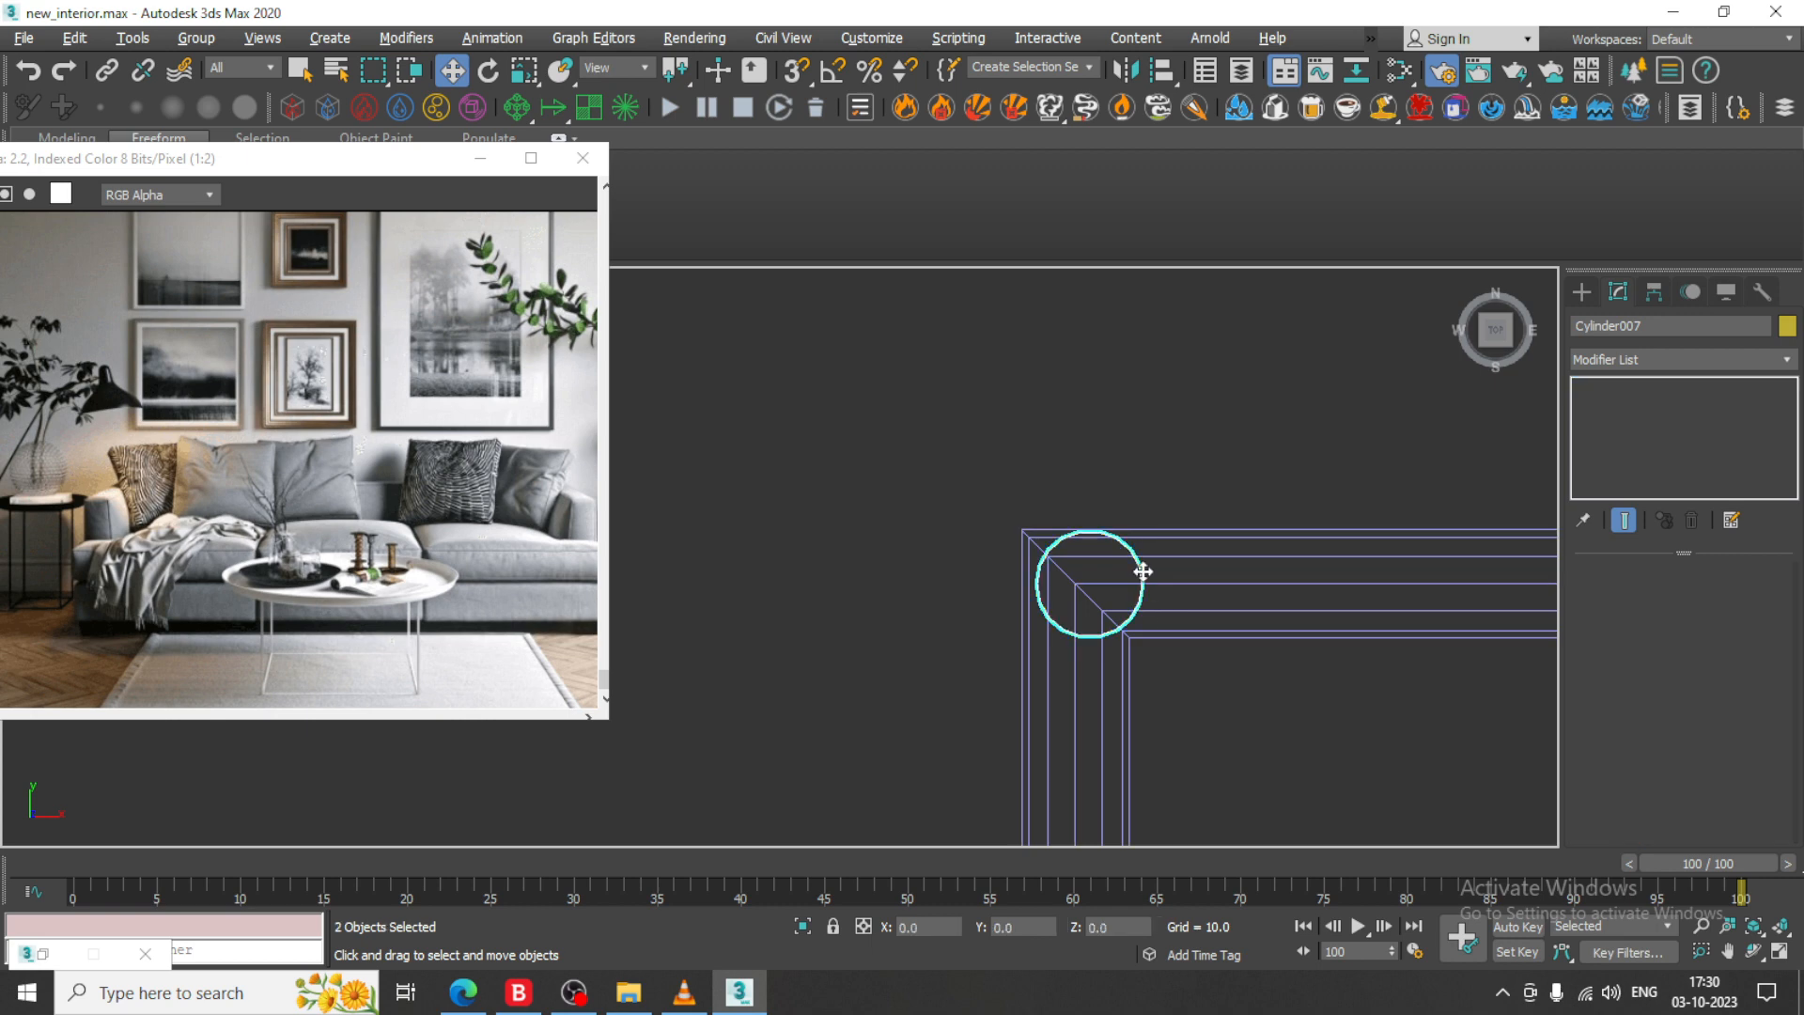
pyautogui.scroll(-4, 1143, 581)
pyautogui.scroll(-5, 1142, 581)
pyautogui.moveTo(1304, 623); pyautogui.dragTo(844, 483, button='middle')
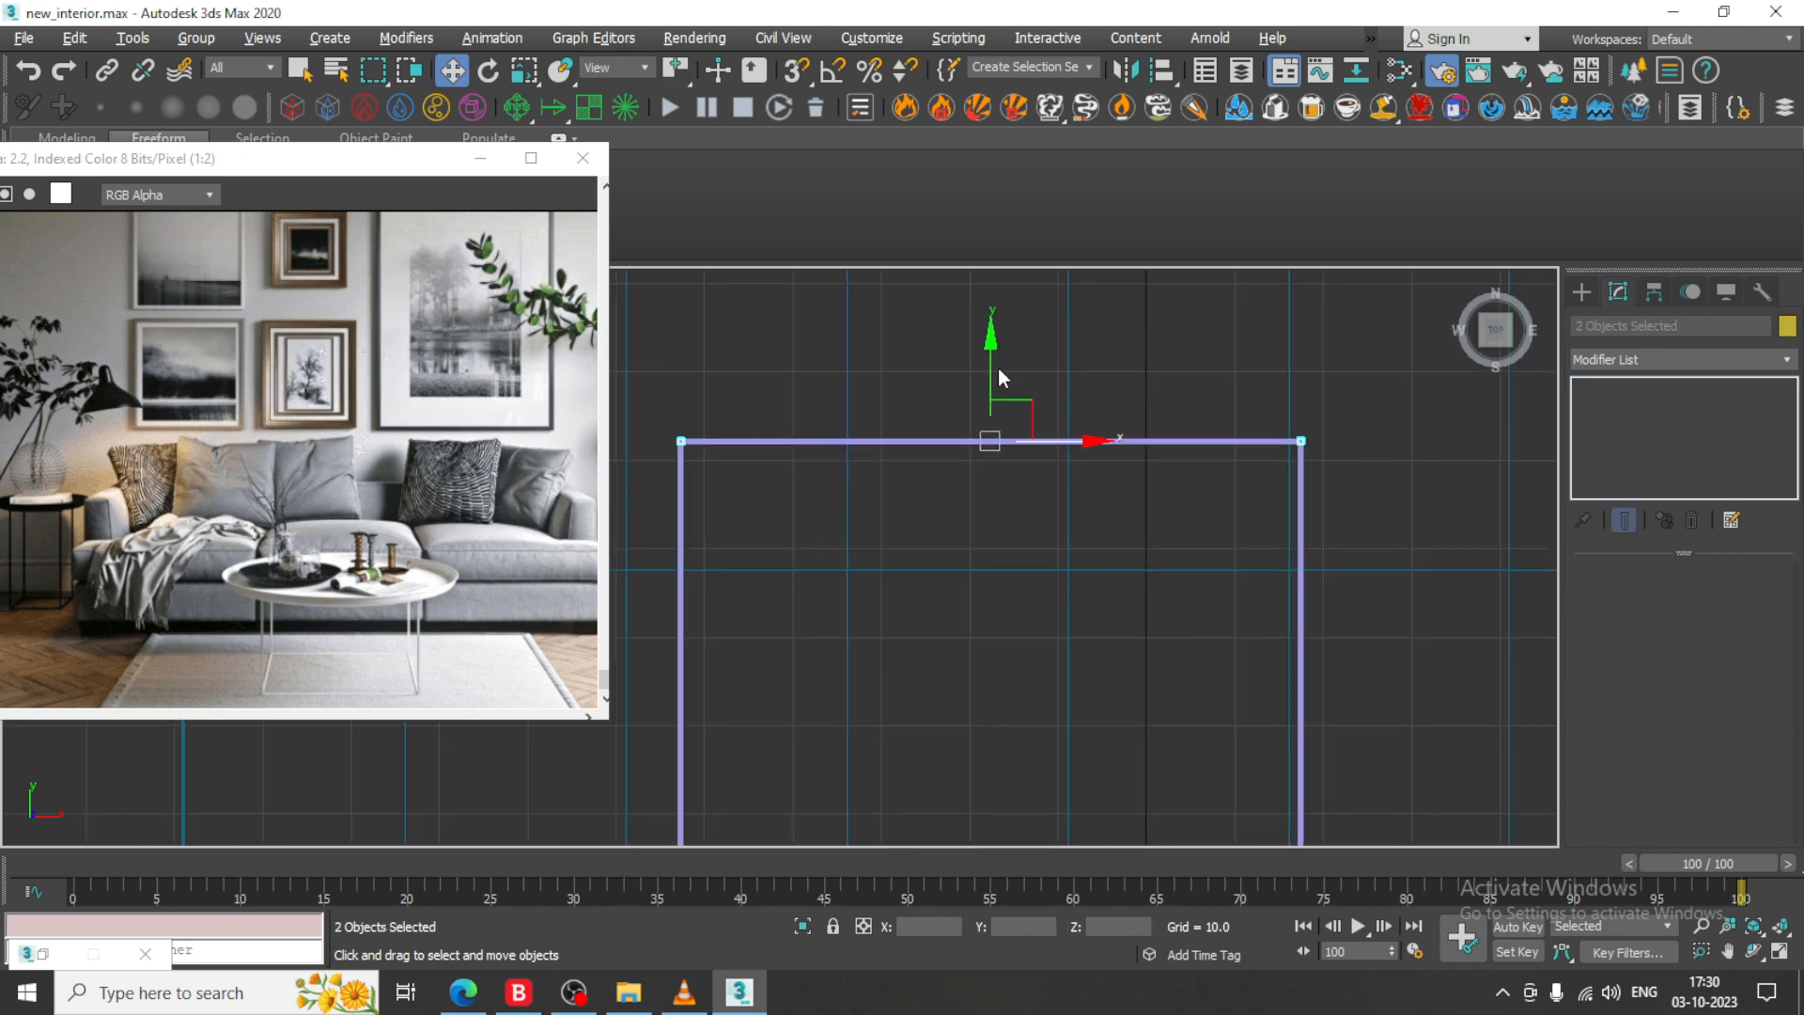
pyautogui.moveTo(998, 368)
pyautogui.keyDown('shift'); pyautogui.mouseDown()
pyautogui.moveTo(998, 592)
pyautogui.moveTo(1039, 774)
pyautogui.mouseUp(); pyautogui.keyUp('shift')
pyautogui.click(902, 599)
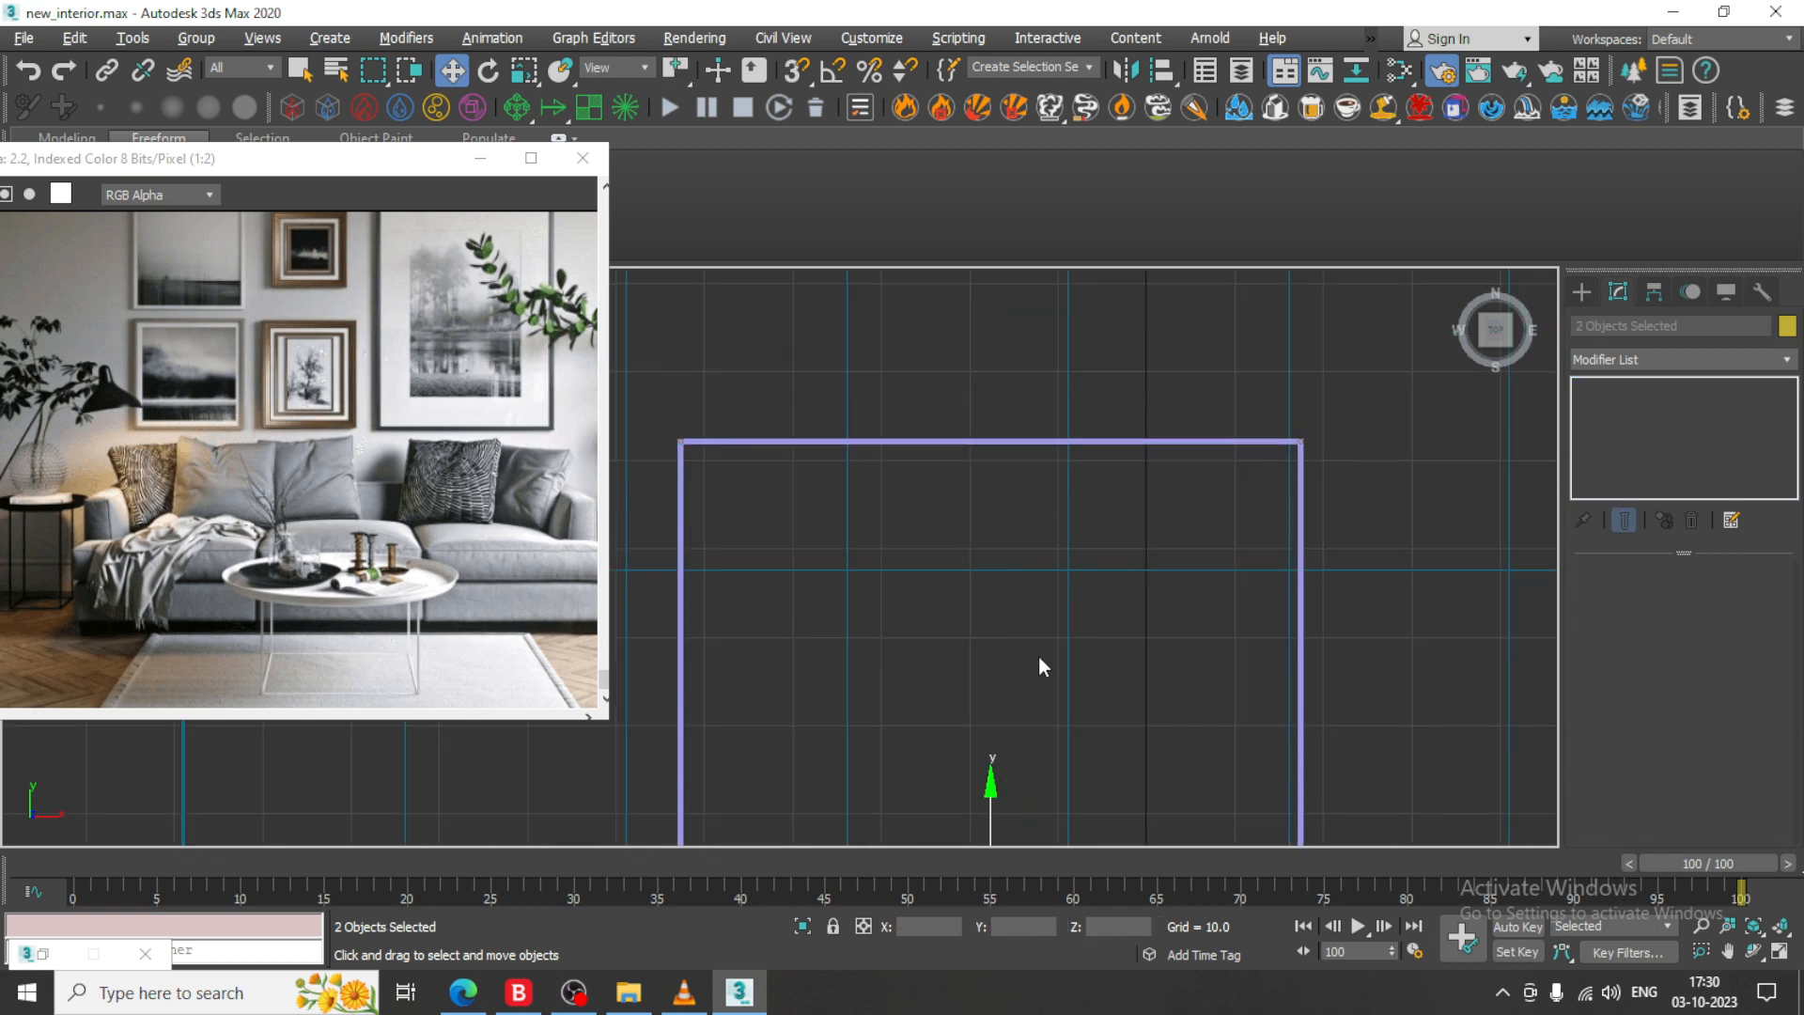
# - Move the copied pair of legs along Y onto the rectangle's front corners
pyautogui.moveTo(1047, 656); pyautogui.dragTo(1063, 262, button='middle')
pyautogui.scroll(4, 1006, 551)
pyautogui.moveTo(1011, 456); pyautogui.dragTo(728, 569, button='middle')
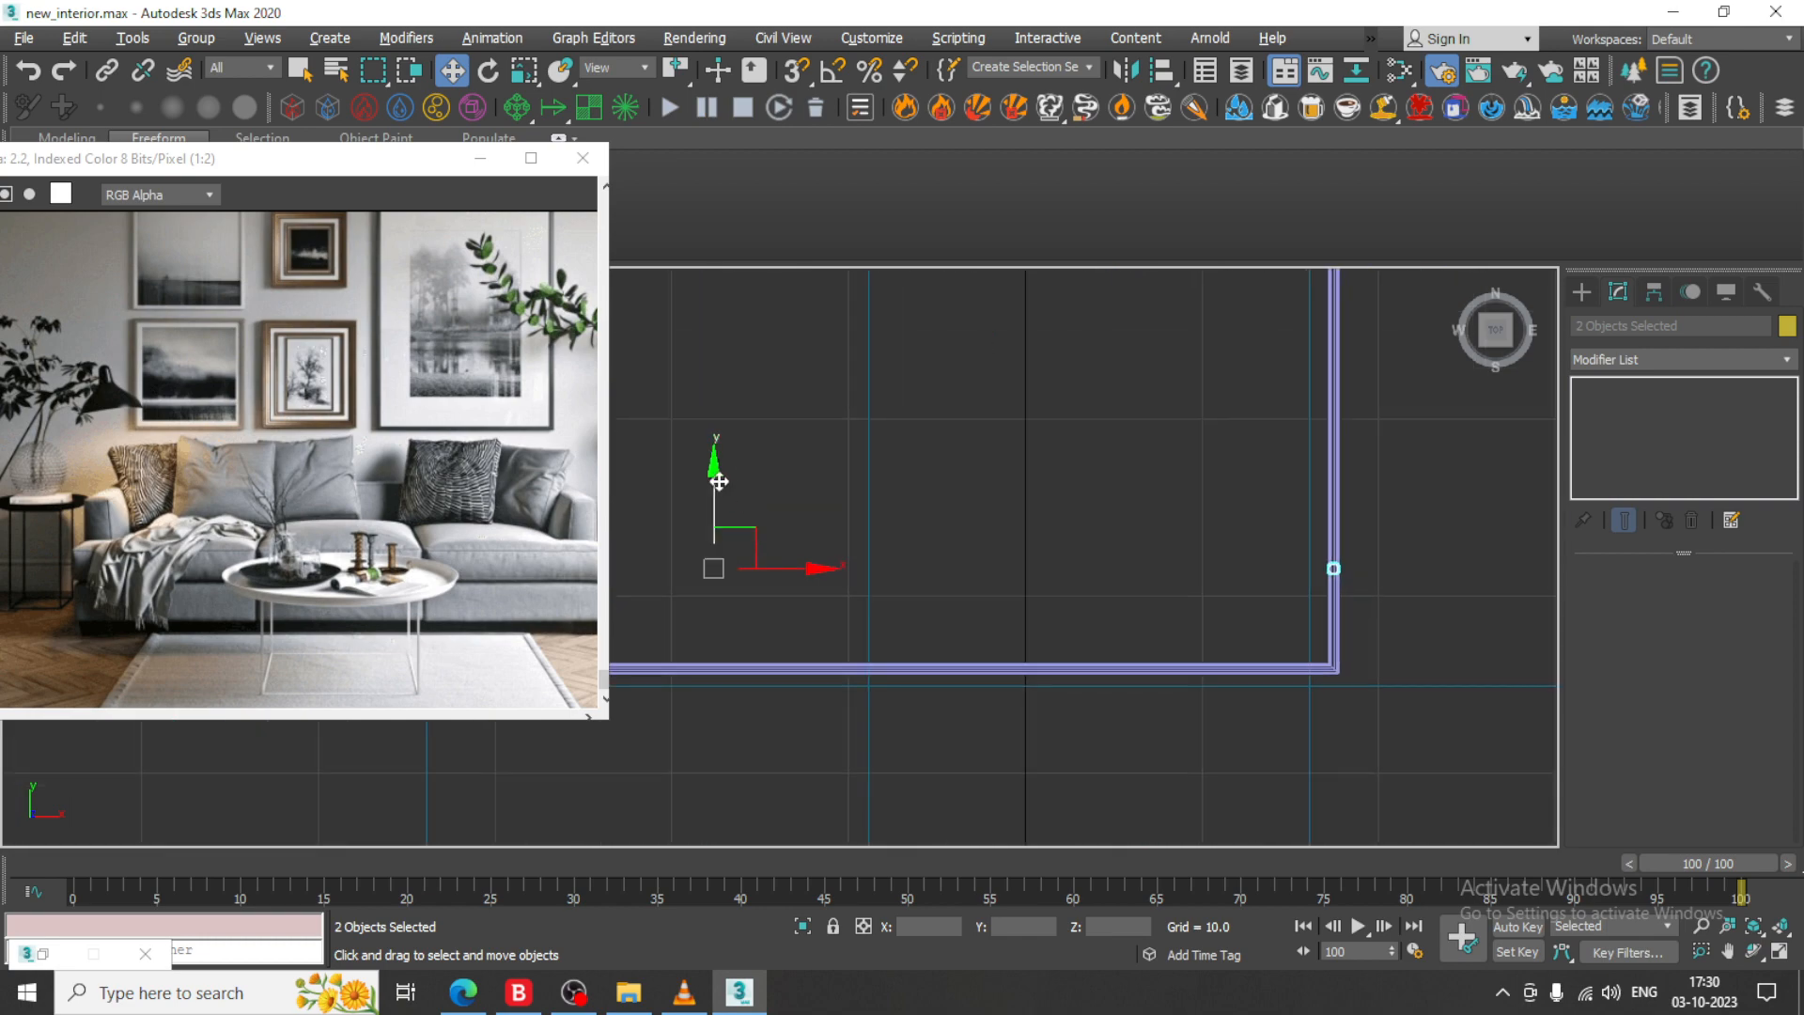
pyautogui.moveTo(719, 493); pyautogui.dragTo(729, 524)
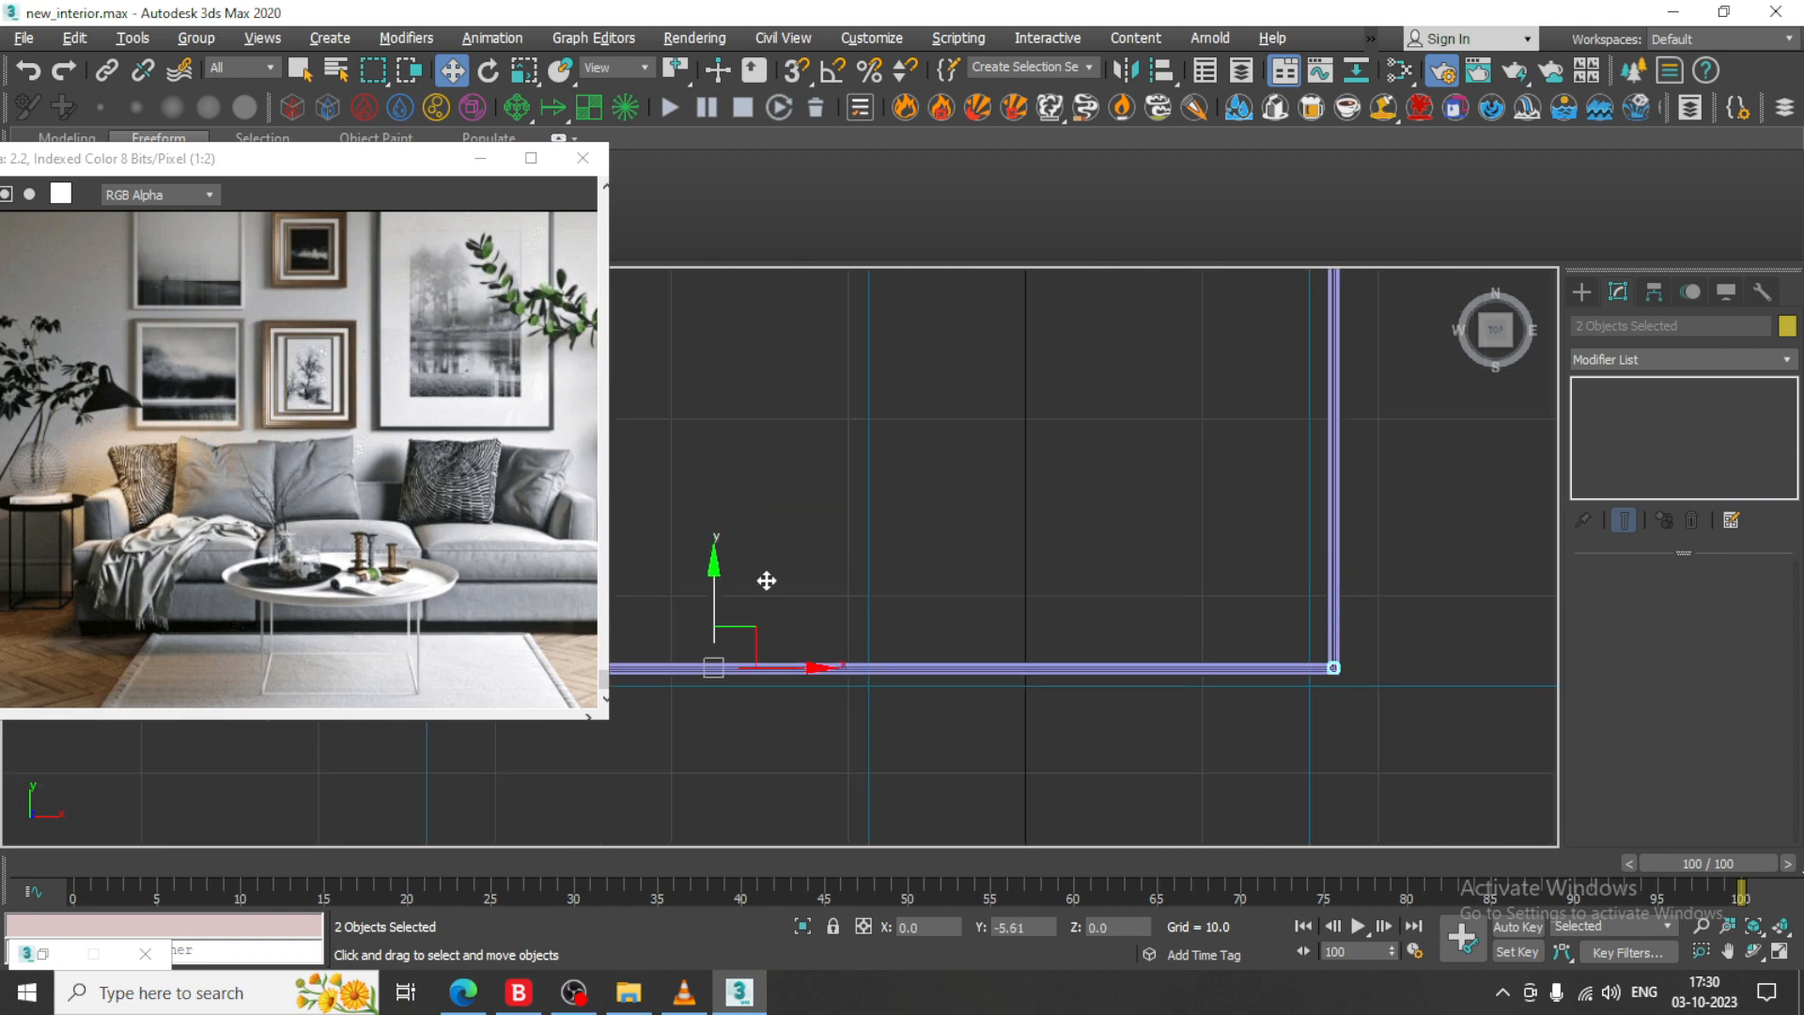
# - In the perspective view, select the rectangle frame and set its radial thickness to 0.96
pyautogui.hotkey('alt', 'w')
pyautogui.hotkey('alt', 'w')
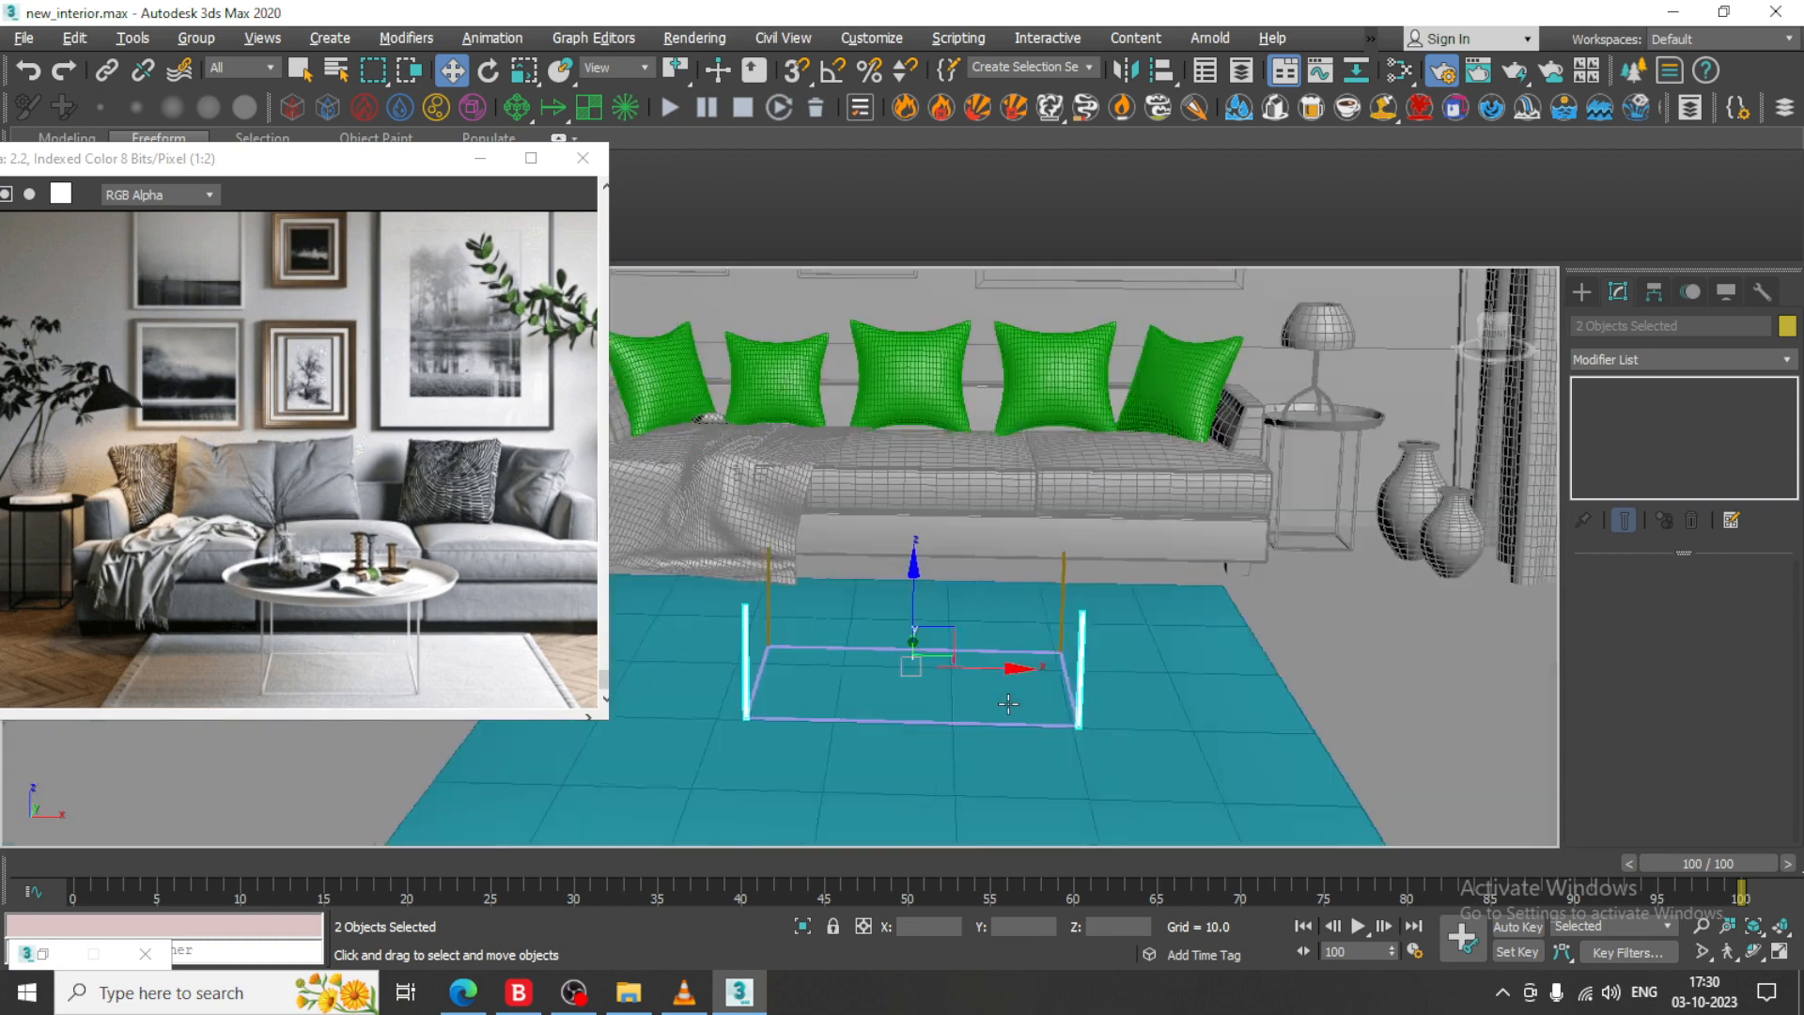
pyautogui.scroll(-3, 1009, 704)
pyautogui.moveTo(1008, 704); pyautogui.dragTo(1057, 671, button='middle')
pyautogui.scroll(3, 1039, 701)
pyautogui.click(1008, 695)
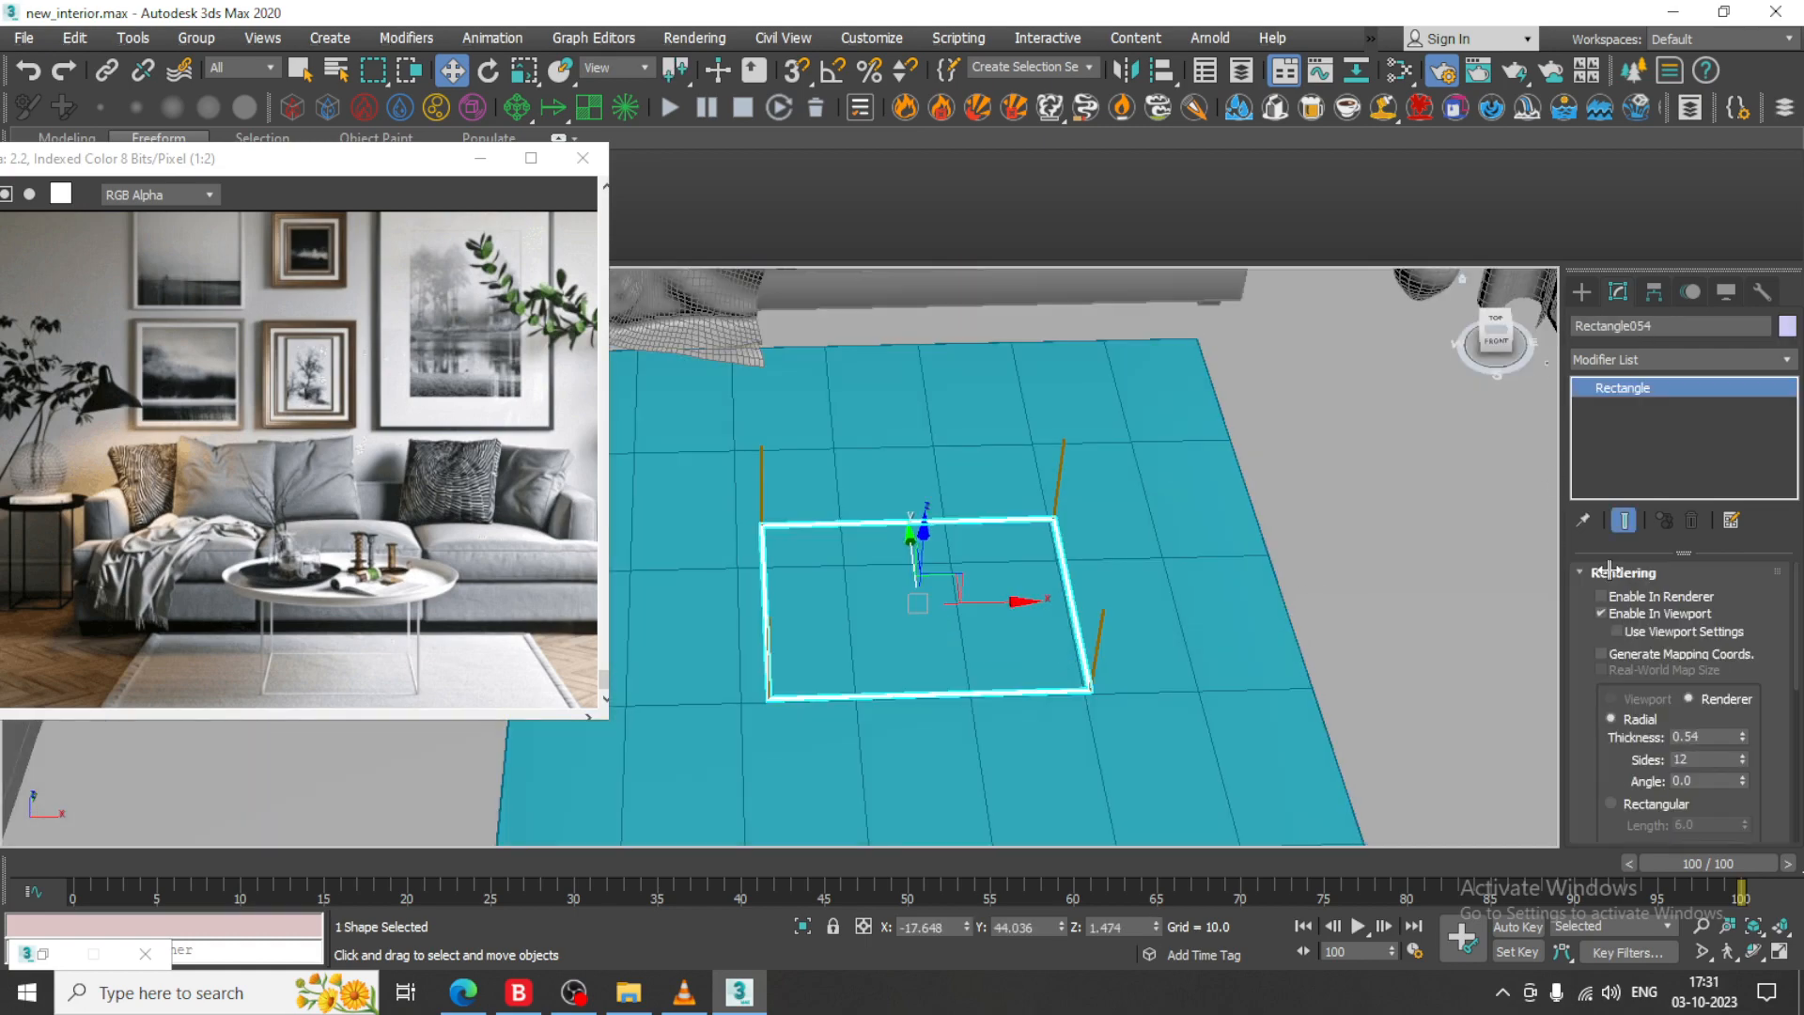
pyautogui.moveTo(1742, 733); pyautogui.dragTo(1734, 688)
pyautogui.keyDown('alt'); pyautogui.moveTo(1218, 573); pyautogui.dragTo(1208, 492, button='middle'); pyautogui.keyUp('alt')
pyautogui.keyDown('alt'); pyautogui.moveTo(1033, 543); pyautogui.dragTo(1015, 575, button='middle'); pyautogui.keyUp('alt')
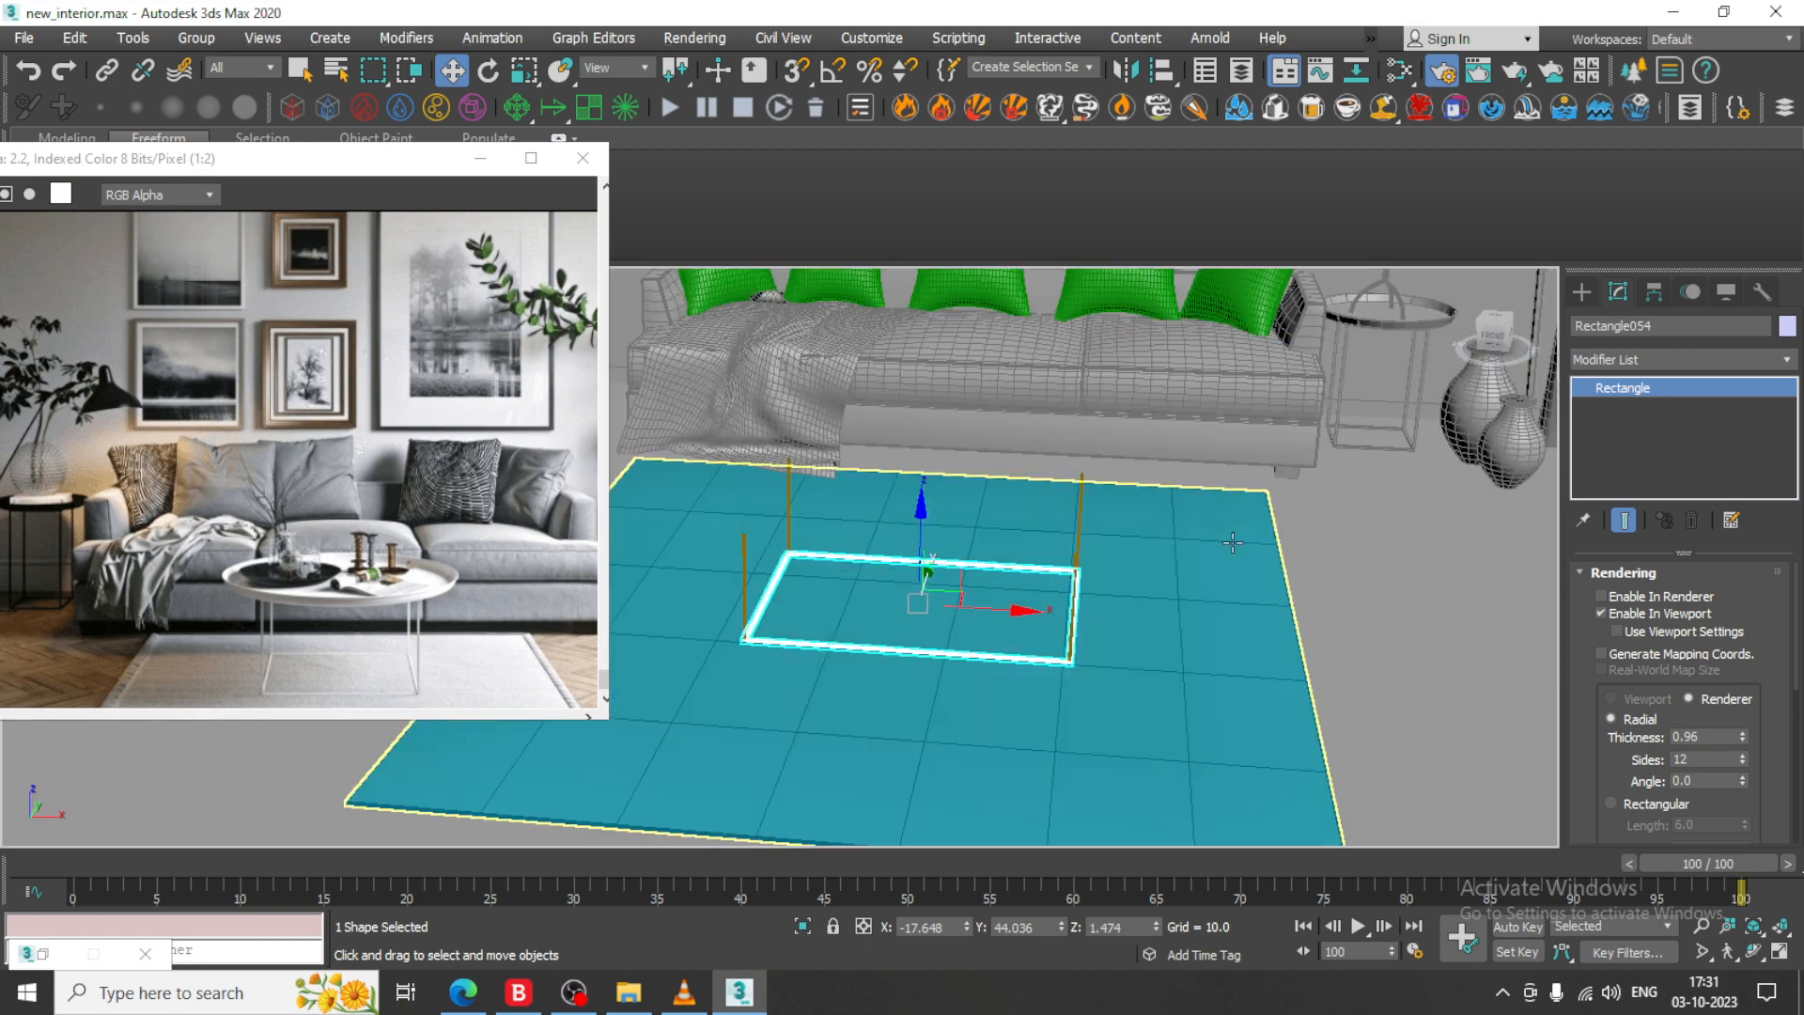
# - Convert the rectangle frame to an Editable Spline and move its two right-hand vertices about 2.2 inward along X
pyautogui.rightClick(1701, 389)
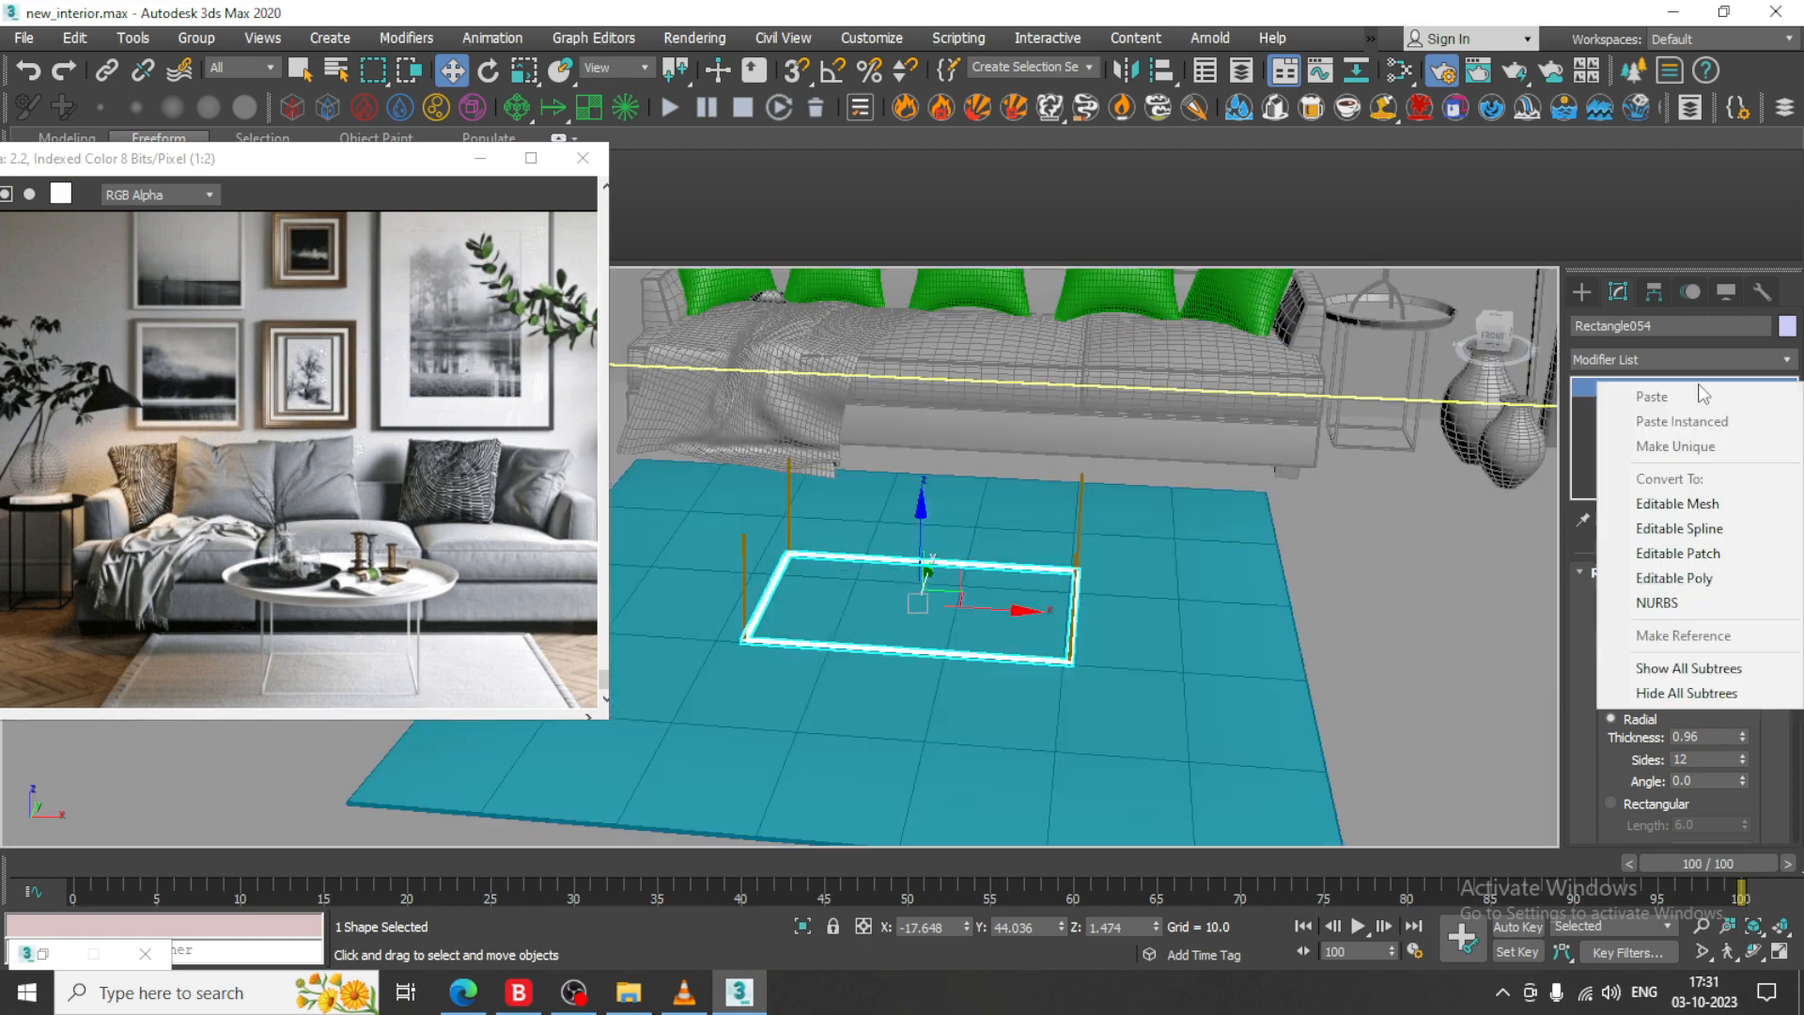
pyautogui.click(1729, 534)
pyautogui.keyDown('alt'); pyautogui.moveTo(1024, 567); pyautogui.dragTo(1049, 562, button='middle'); pyautogui.keyUp('alt')
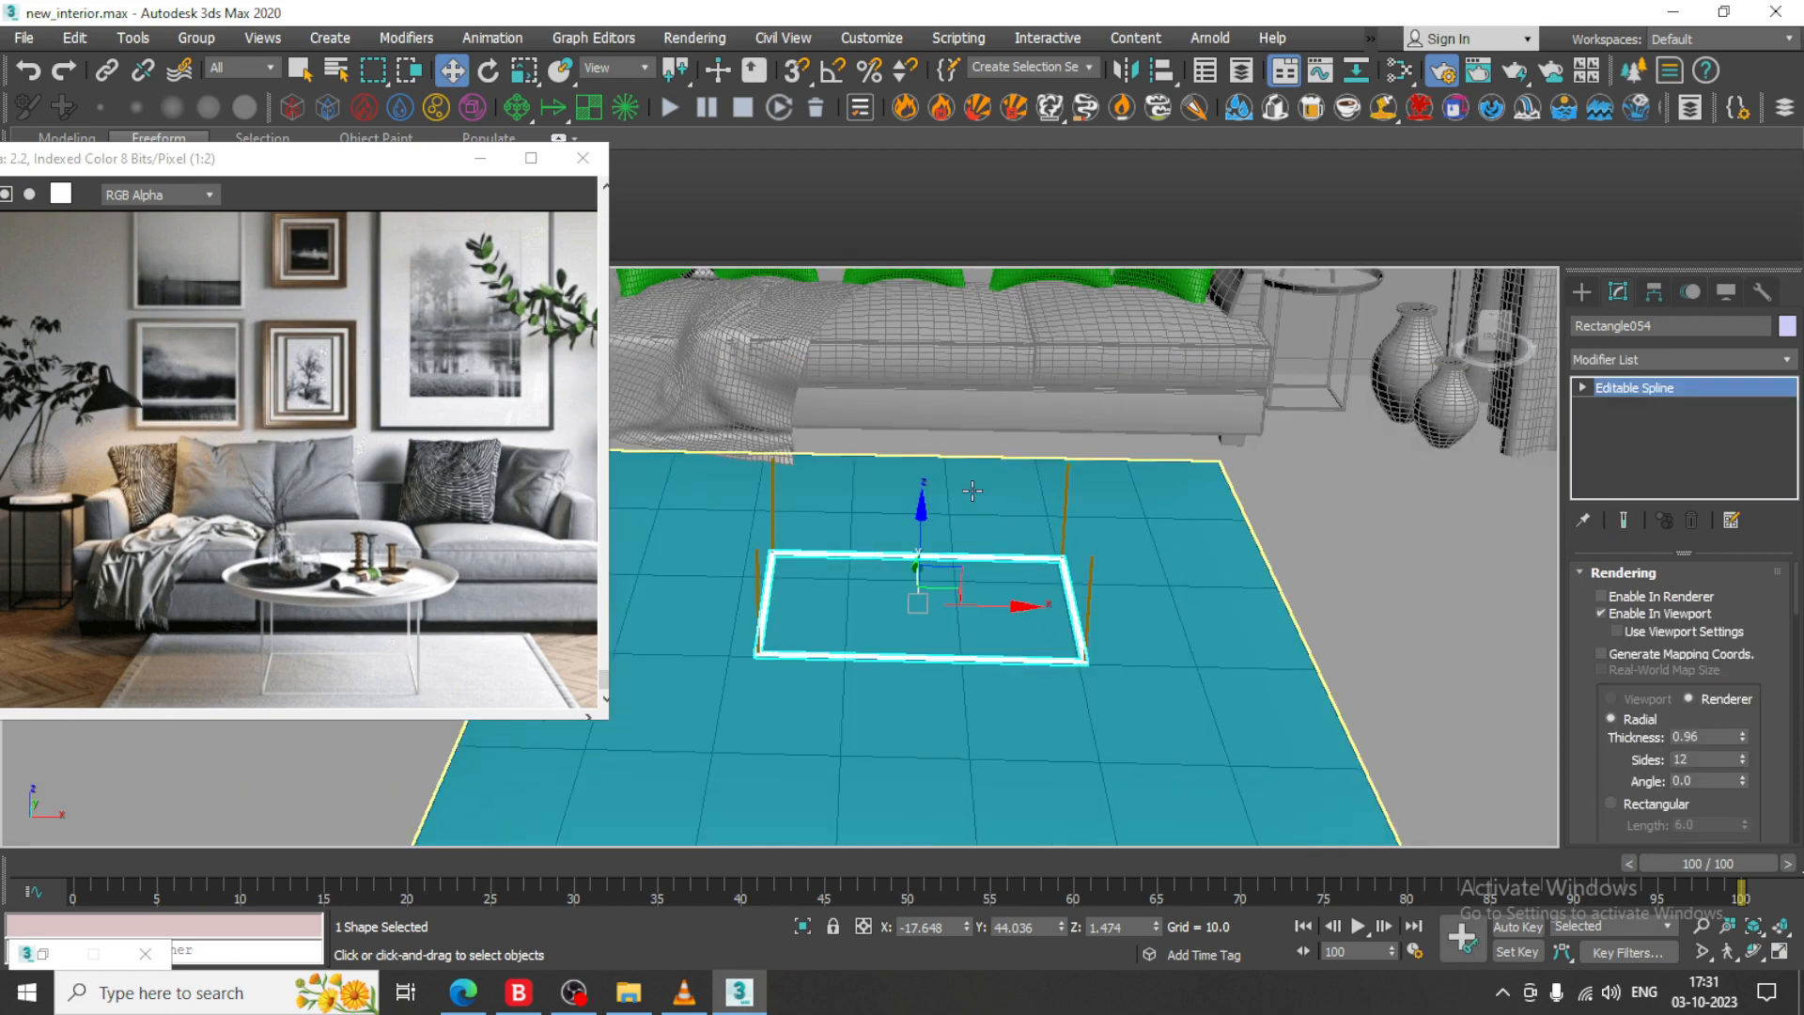
pyautogui.press('1')
pyautogui.moveTo(975, 485); pyautogui.dragTo(1141, 696)
pyautogui.moveTo(1134, 561); pyautogui.dragTo(1124, 561)
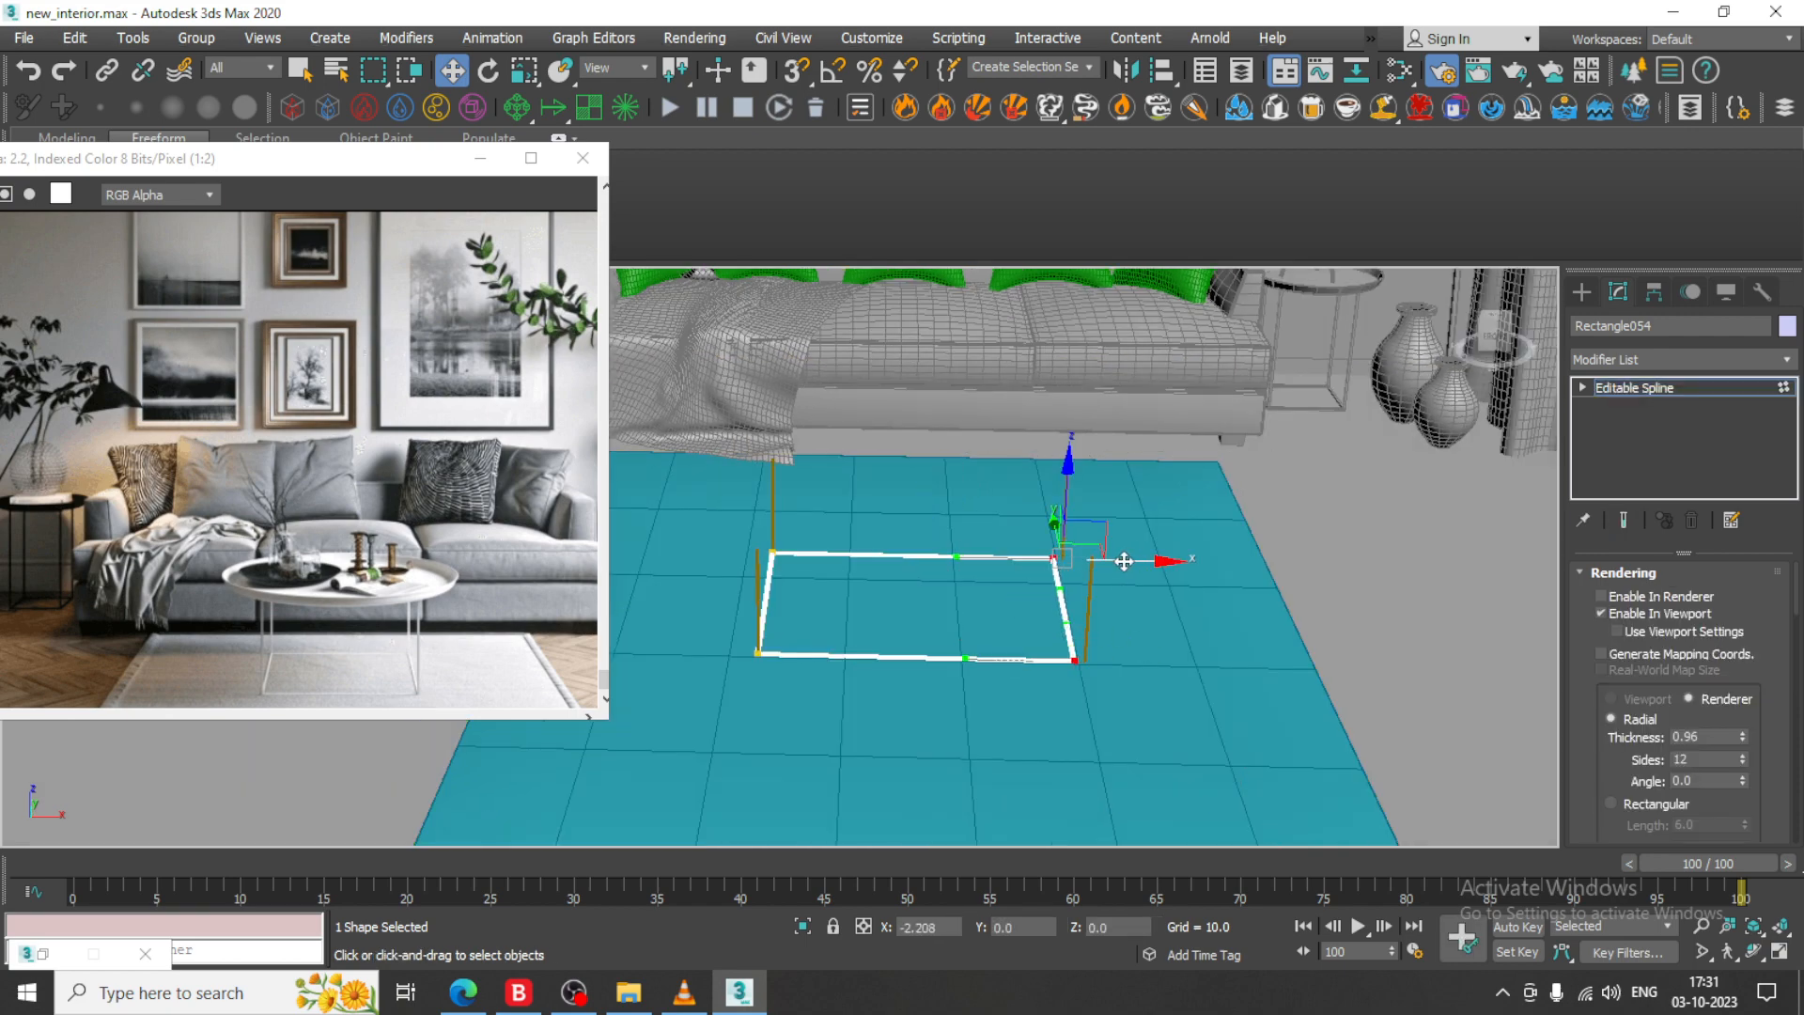
pyautogui.click(1722, 388)
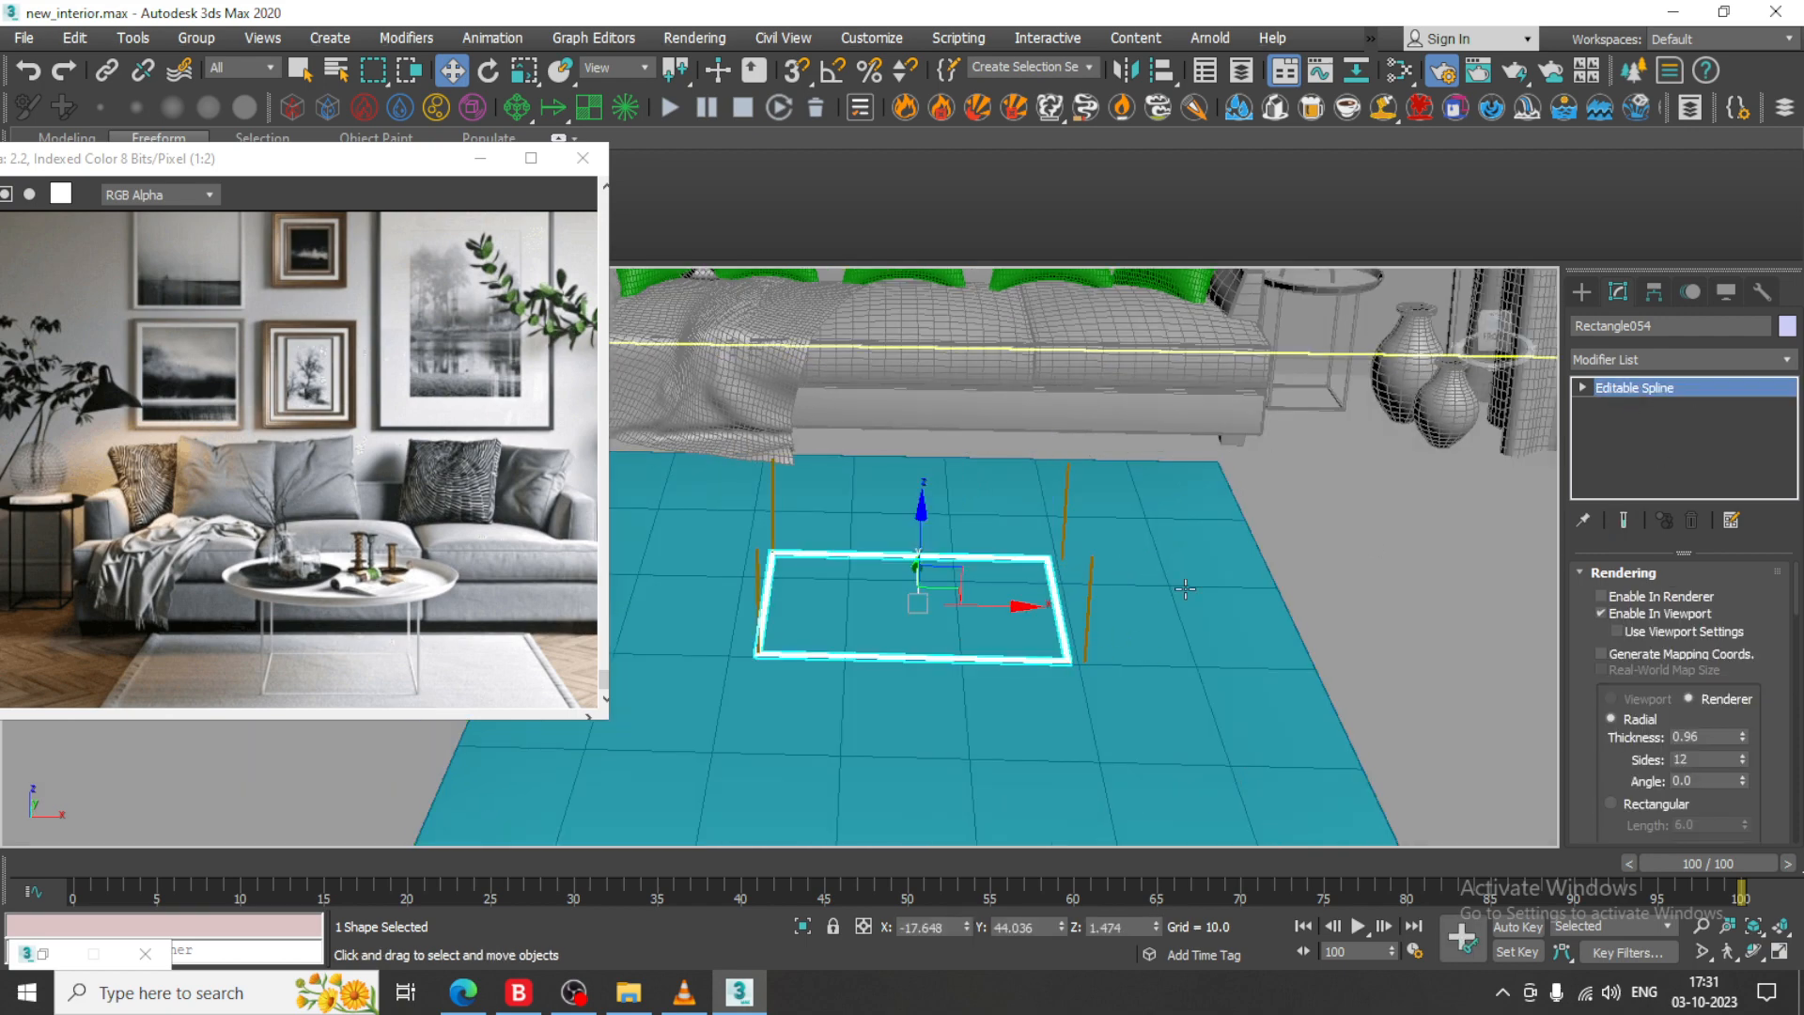
# - Select both right-hand legs and move them inward along X onto the rectangle's right corners
pyautogui.click(1088, 589)
pyautogui.keyDown('ctrl'); pyautogui.click(1064, 510); pyautogui.keyUp('ctrl')
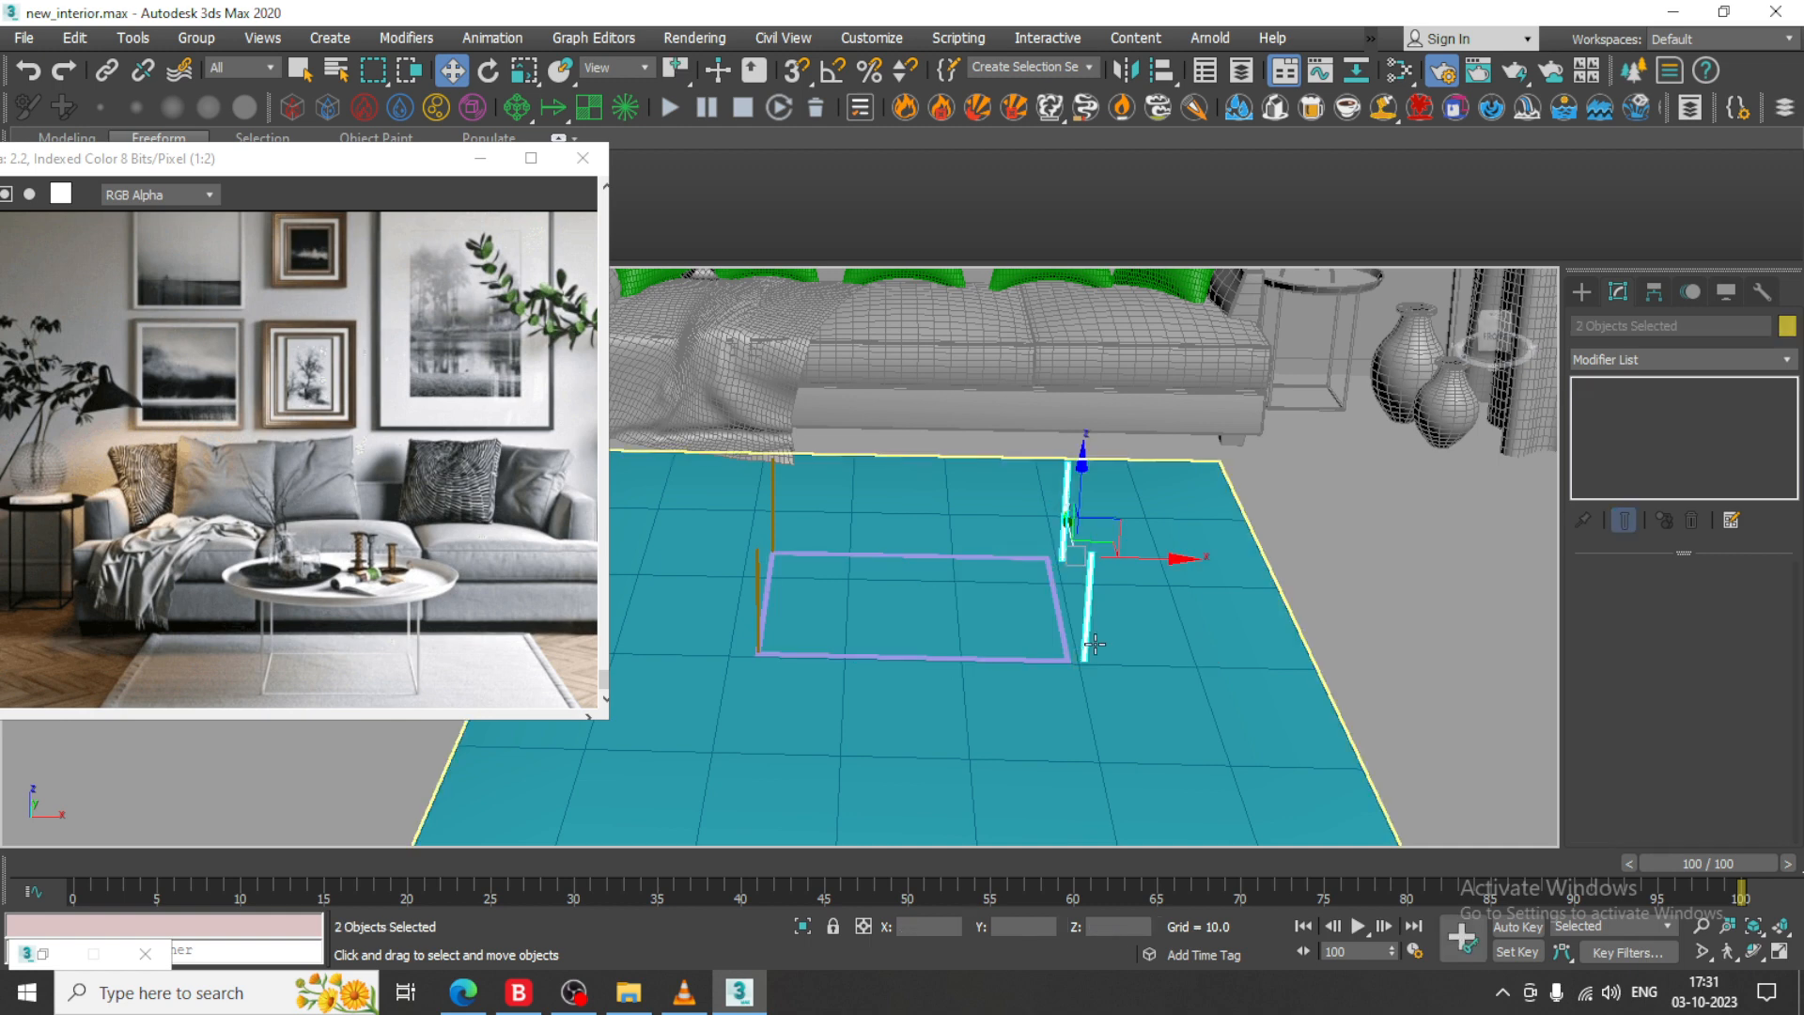
pyautogui.scroll(2, 1095, 646)
pyautogui.moveTo(1138, 515); pyautogui.dragTo(1112, 516)
pyautogui.scroll(5, 1112, 516)
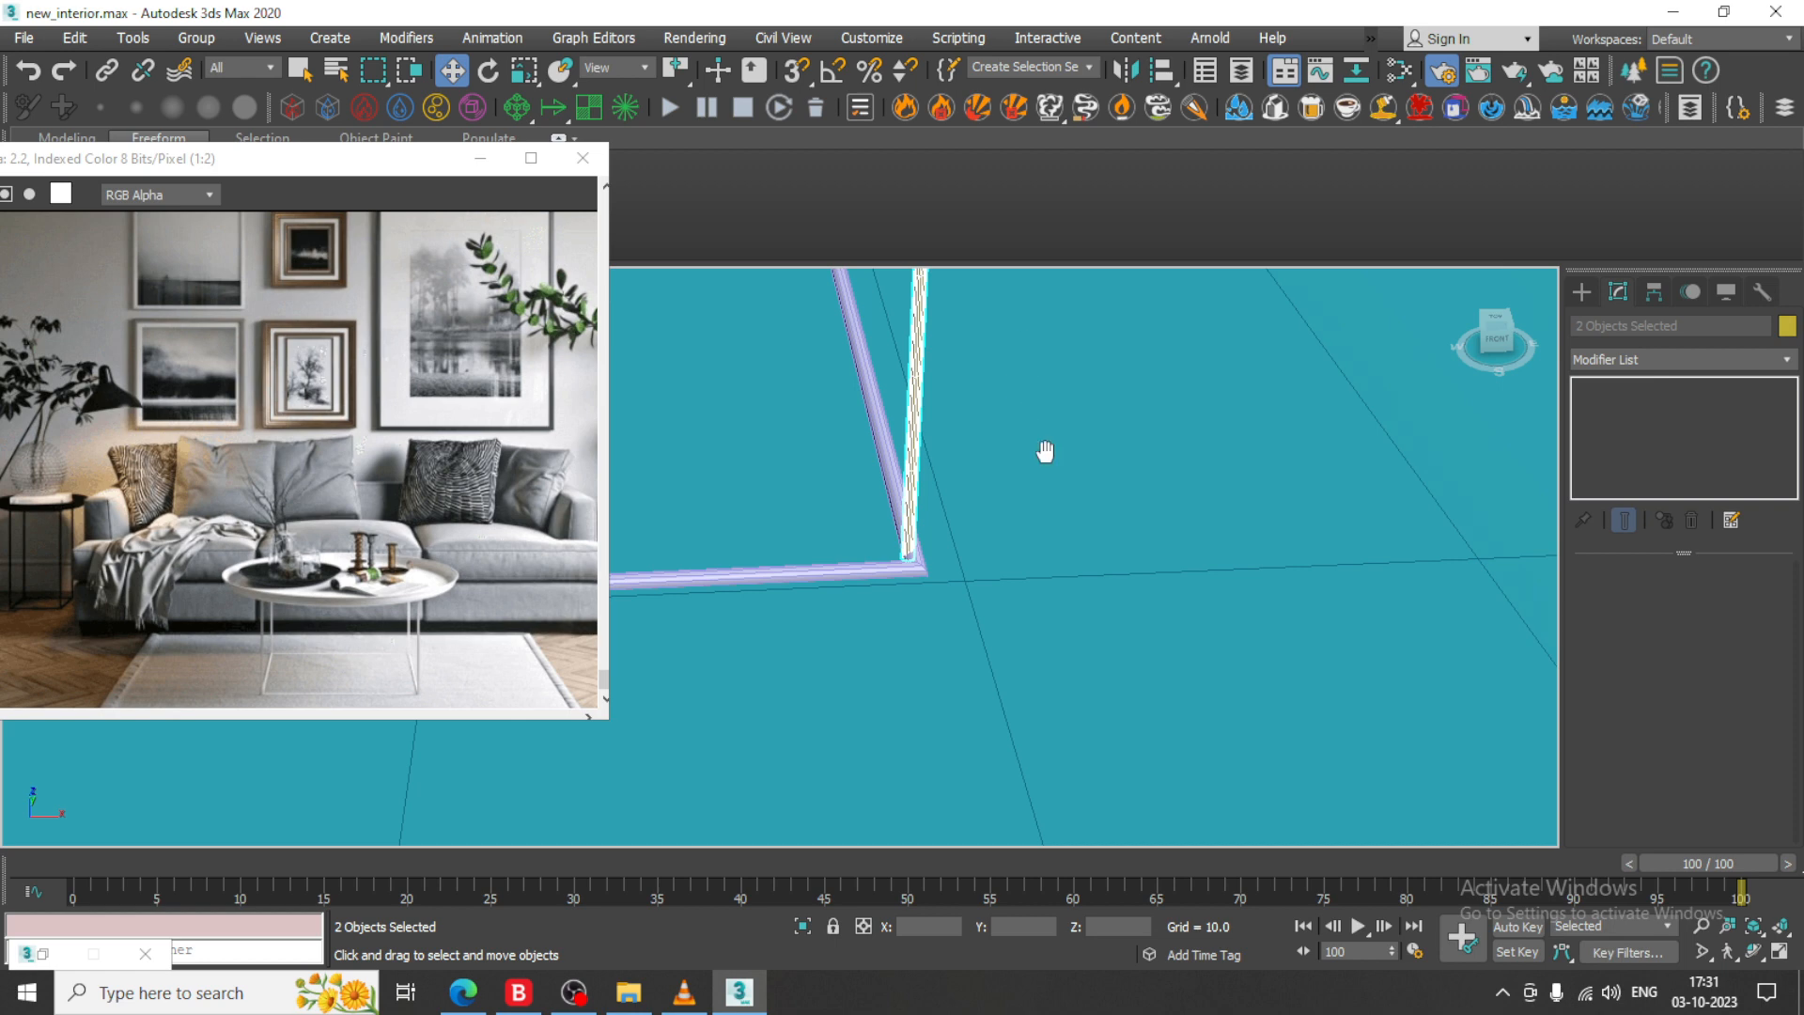
pyautogui.moveTo(1046, 451); pyautogui.dragTo(1047, 507, button='middle')
pyautogui.keyDown('alt'); pyautogui.moveTo(1047, 507); pyautogui.dragTo(1043, 563, button='middle'); pyautogui.keyUp('alt')
pyautogui.scroll(-5, 1043, 554)
pyautogui.moveTo(1025, 431); pyautogui.dragTo(1008, 552, button='middle')
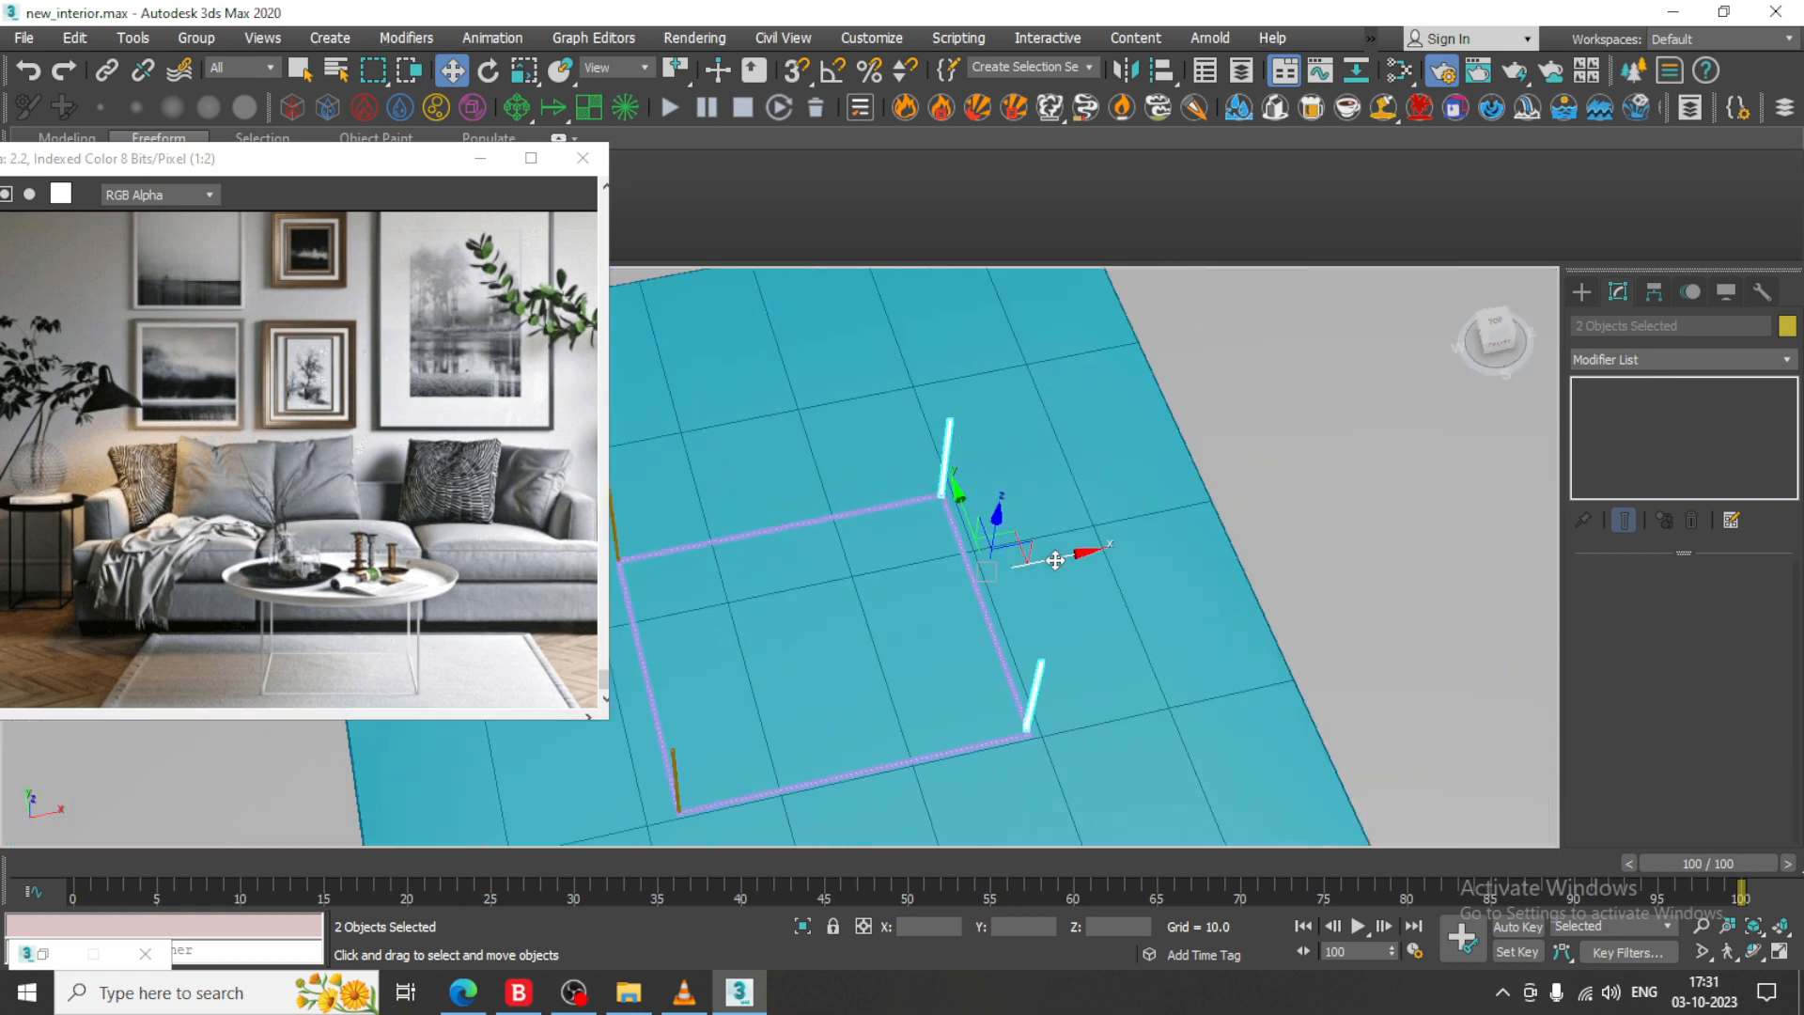
pyautogui.moveTo(1055, 560); pyautogui.dragTo(1055, 561)
pyautogui.scroll(3, 1055, 560)
pyautogui.keyDown('alt'); pyautogui.moveTo(1055, 560); pyautogui.dragTo(1071, 545, button='middle'); pyautogui.keyUp('alt')
pyautogui.scroll(3, 1072, 545)
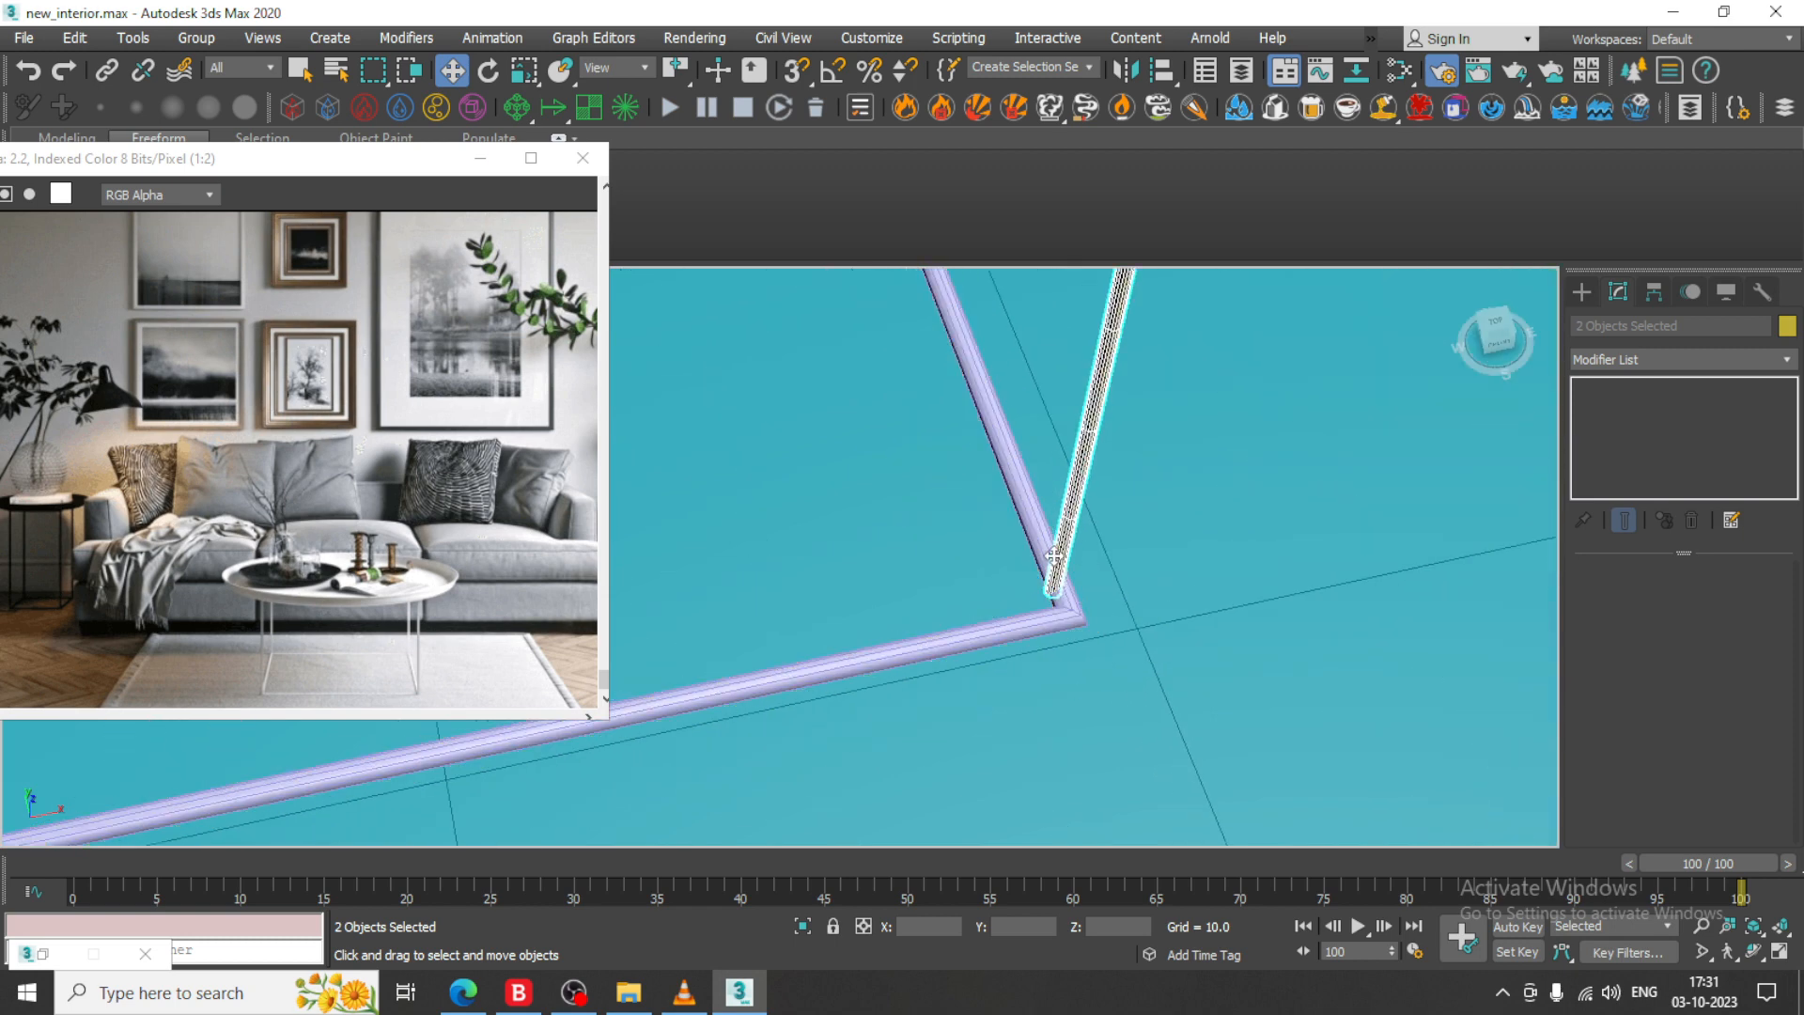
# - In the top view, move the front-right leg along Y to 15.921 so it sits on the frame corner
pyautogui.click(1091, 442)
pyautogui.hotkey('alt', 'w')
pyautogui.hotkey('alt', 'w')
pyautogui.scroll(4, 970, 523)
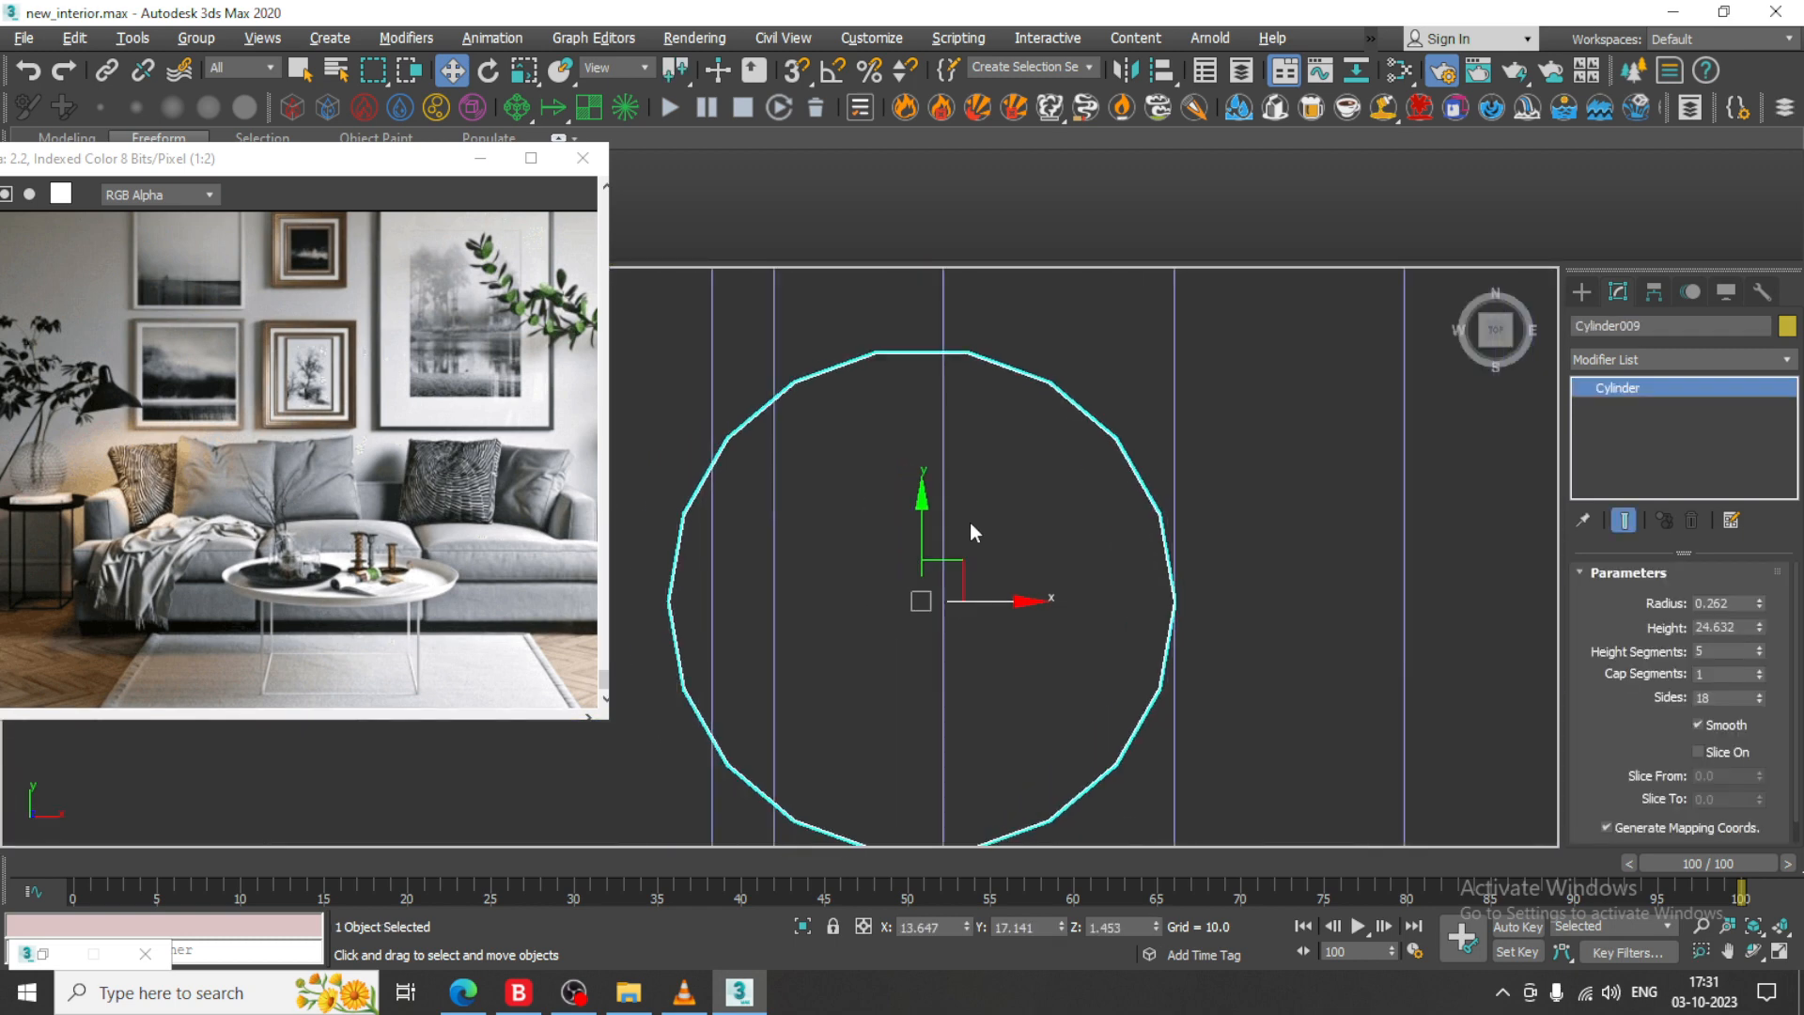
pyautogui.scroll(-4, 970, 522)
pyautogui.moveTo(1274, 556); pyautogui.dragTo(1371, 575, button='middle')
pyautogui.scroll(-4, 1041, 568)
pyautogui.scroll(4, 1148, 583)
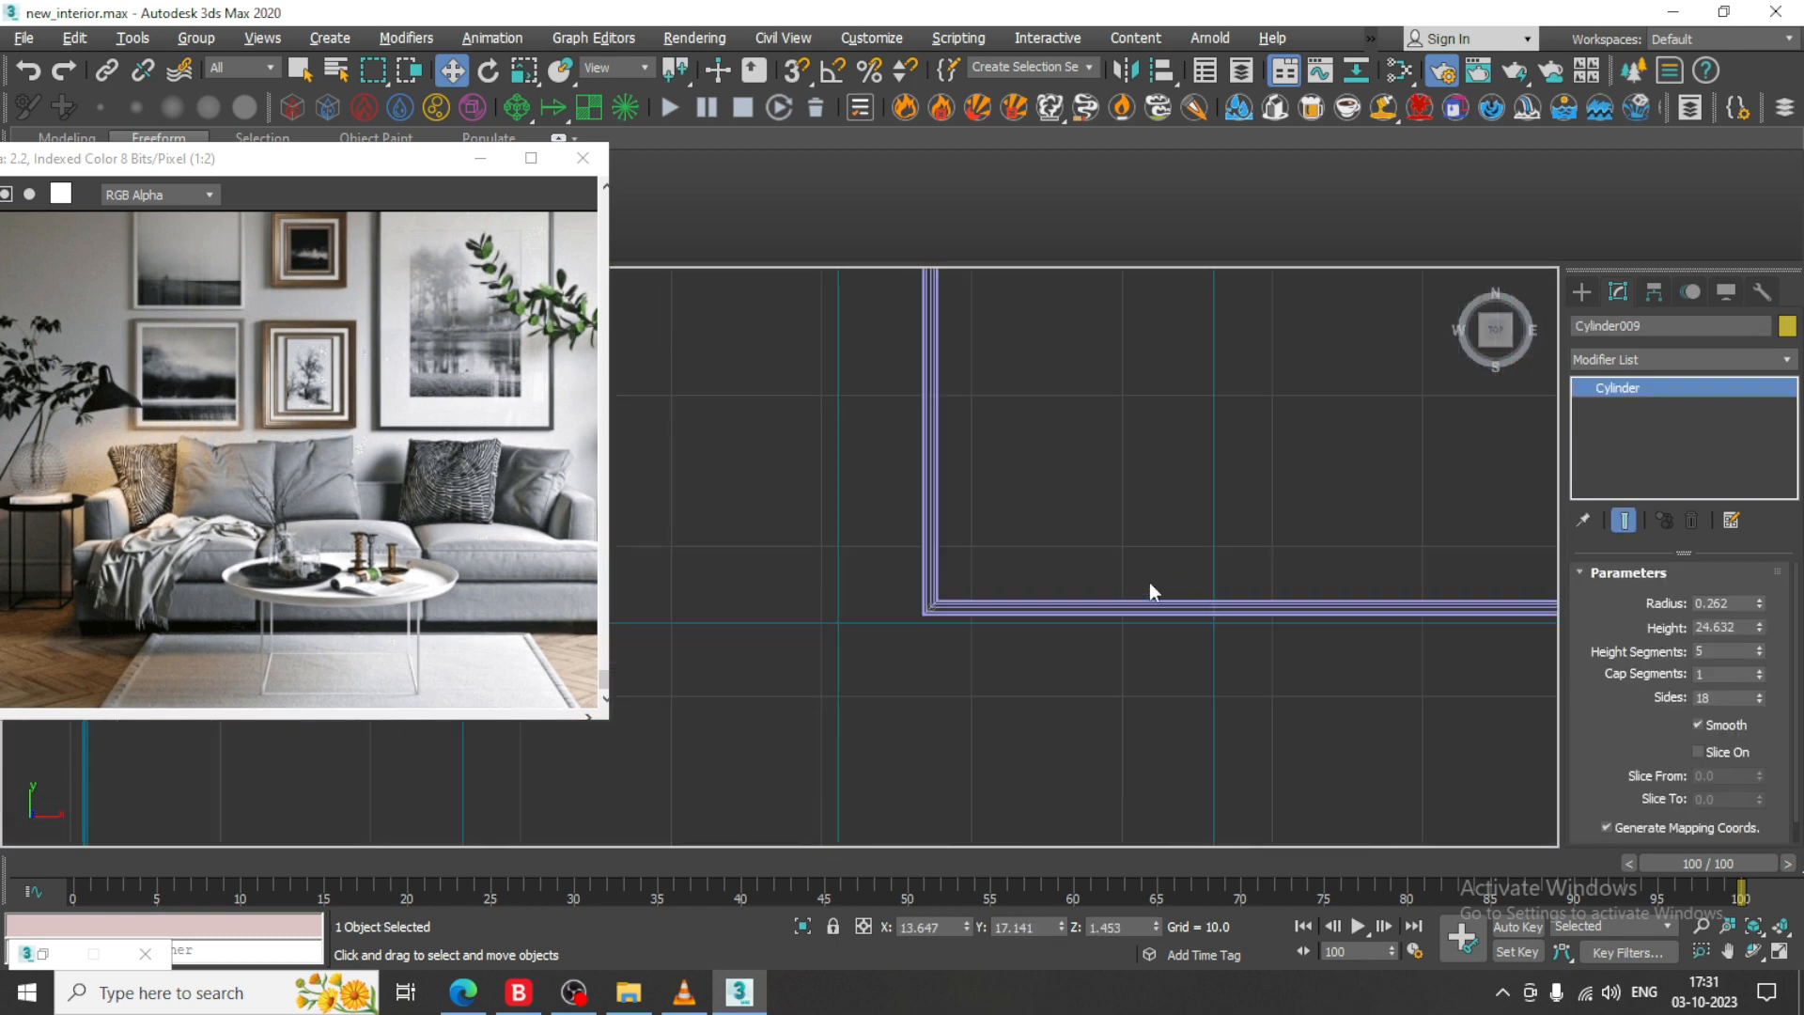
pyautogui.scroll(1, 977, 582)
pyautogui.scroll(-5, 970, 594)
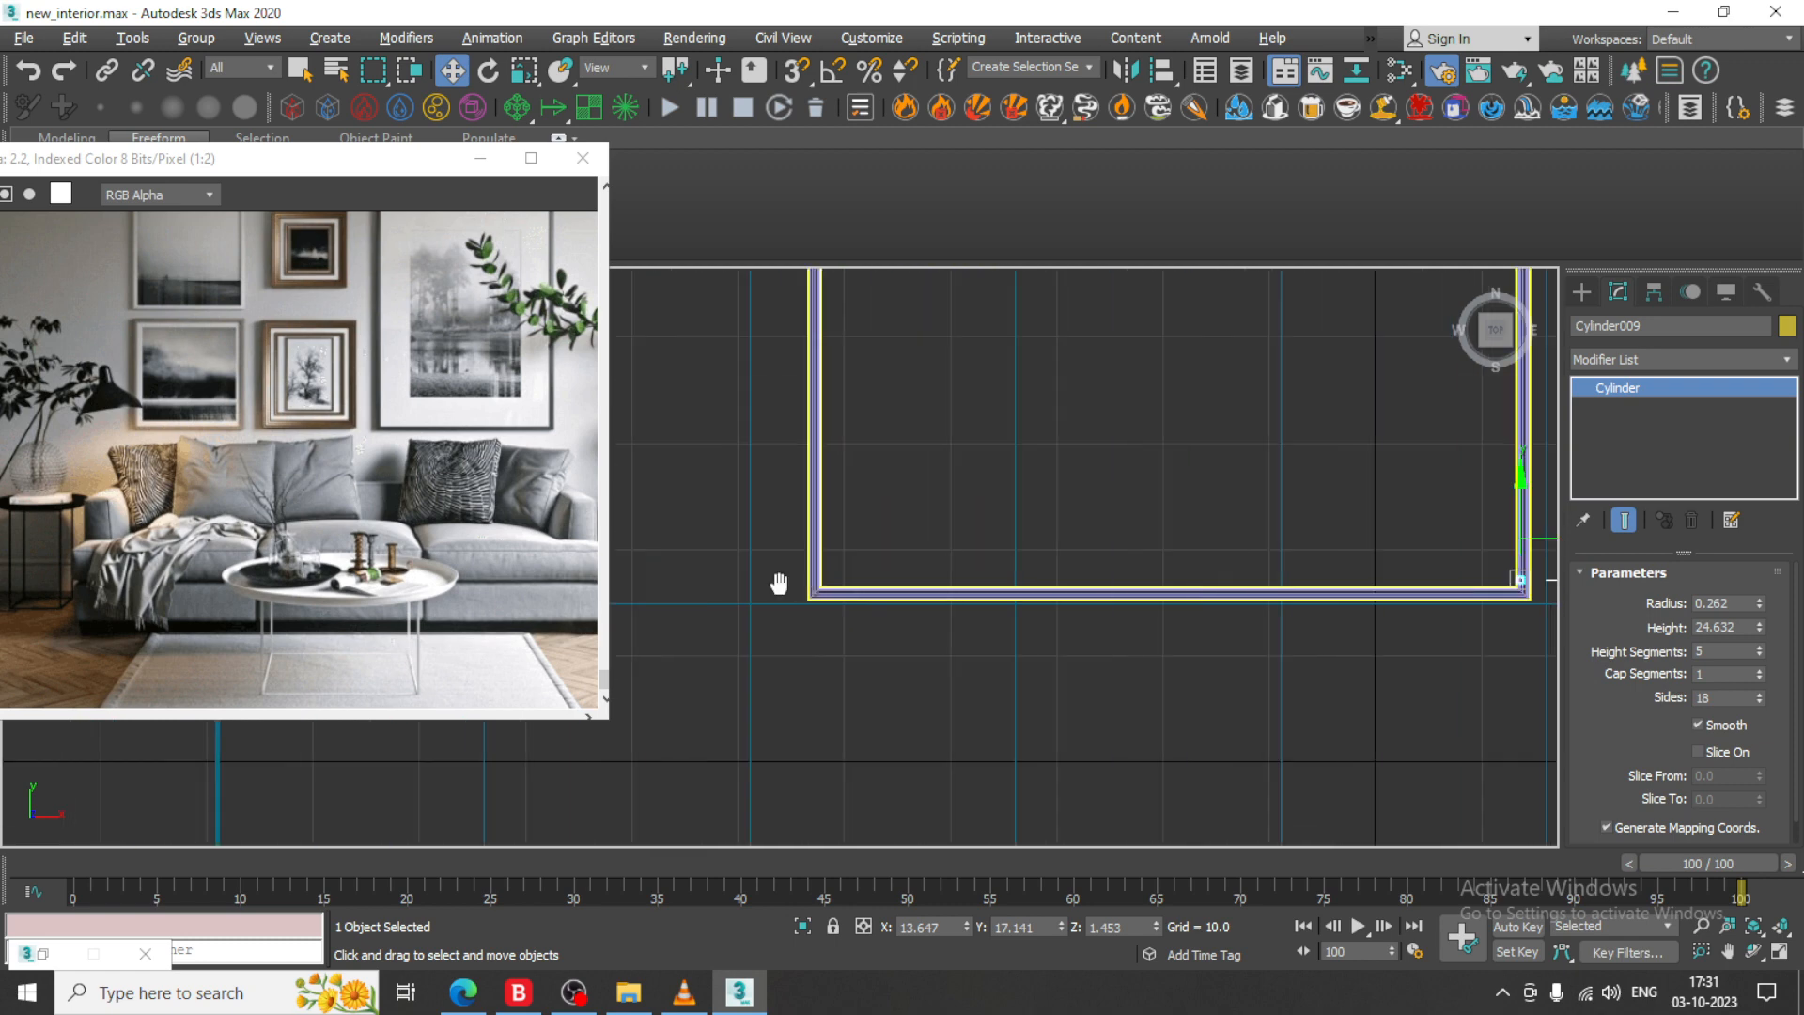
pyautogui.scroll(5, 1316, 556)
pyautogui.moveTo(1317, 555); pyautogui.dragTo(1100, 472, button='middle')
pyautogui.moveTo(1027, 486); pyautogui.dragTo(1052, 542)
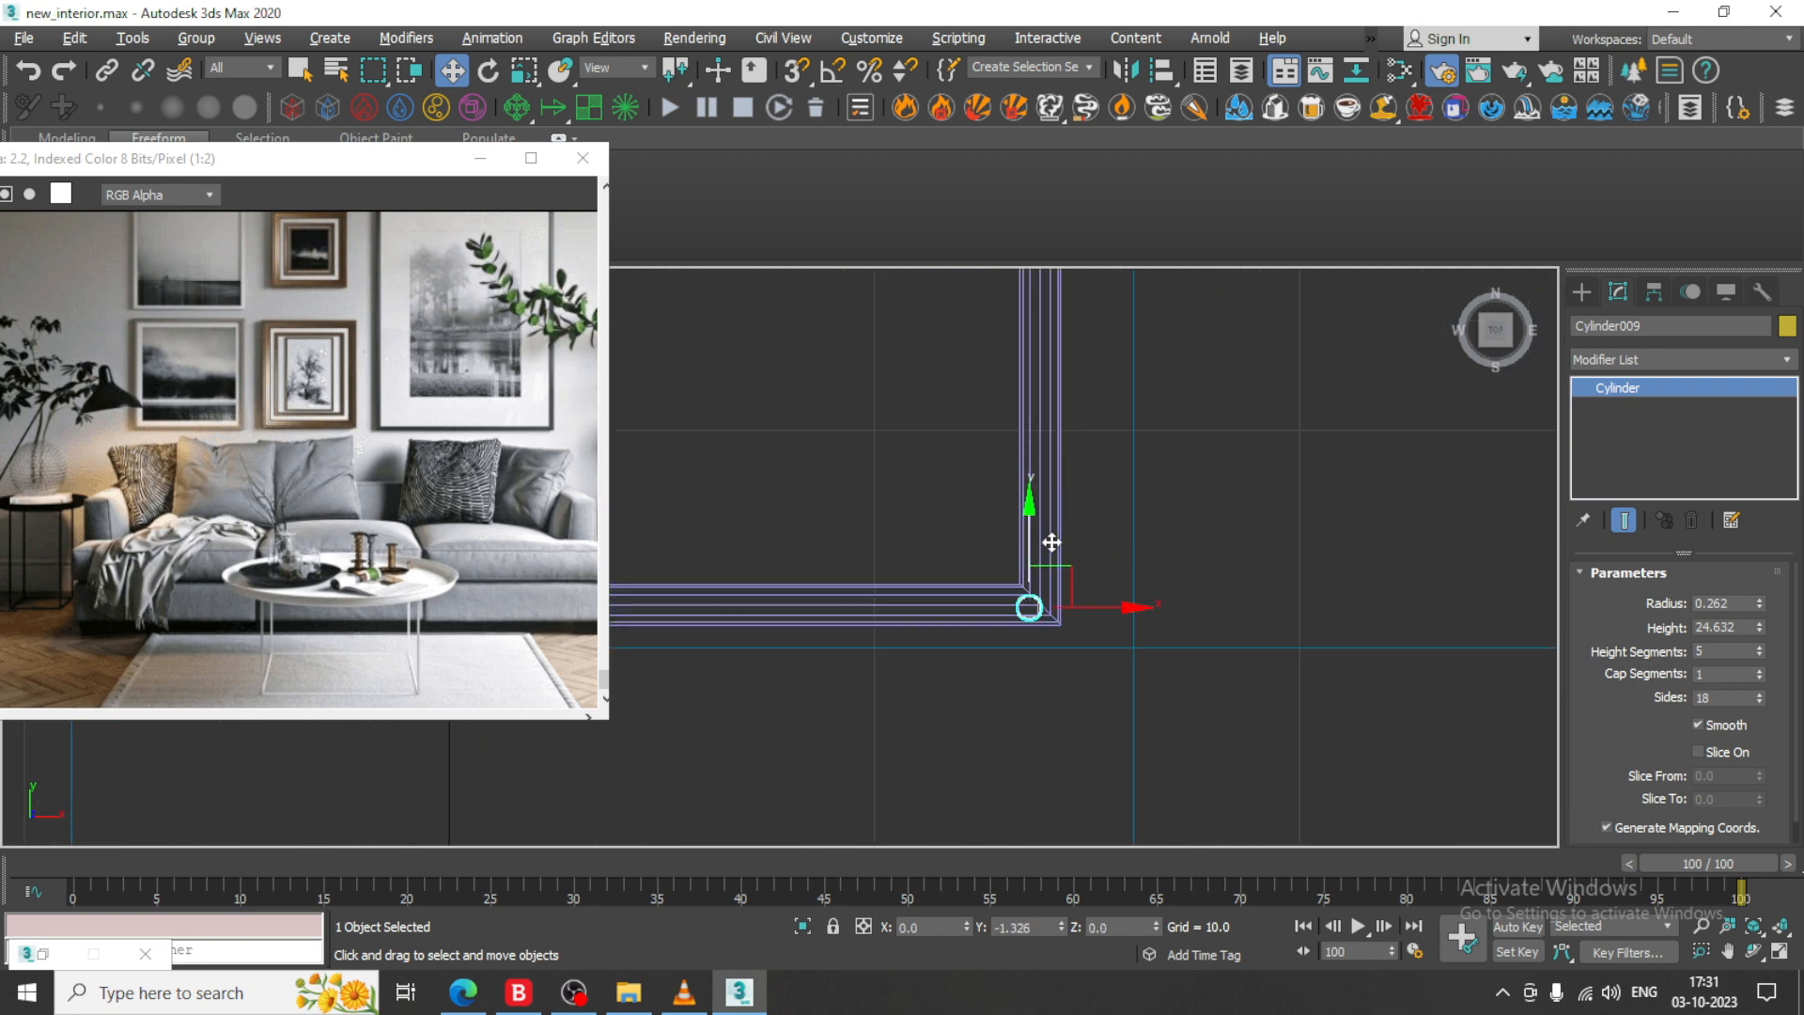
# - Select the back-right leg and nudge it along X to 13.777 towards the frame corner
pyautogui.scroll(-3, 1052, 538)
pyautogui.moveTo(1097, 515); pyautogui.dragTo(1112, 809, button='middle')
pyautogui.scroll(-3, 1088, 724)
pyautogui.scroll(3, 1053, 410)
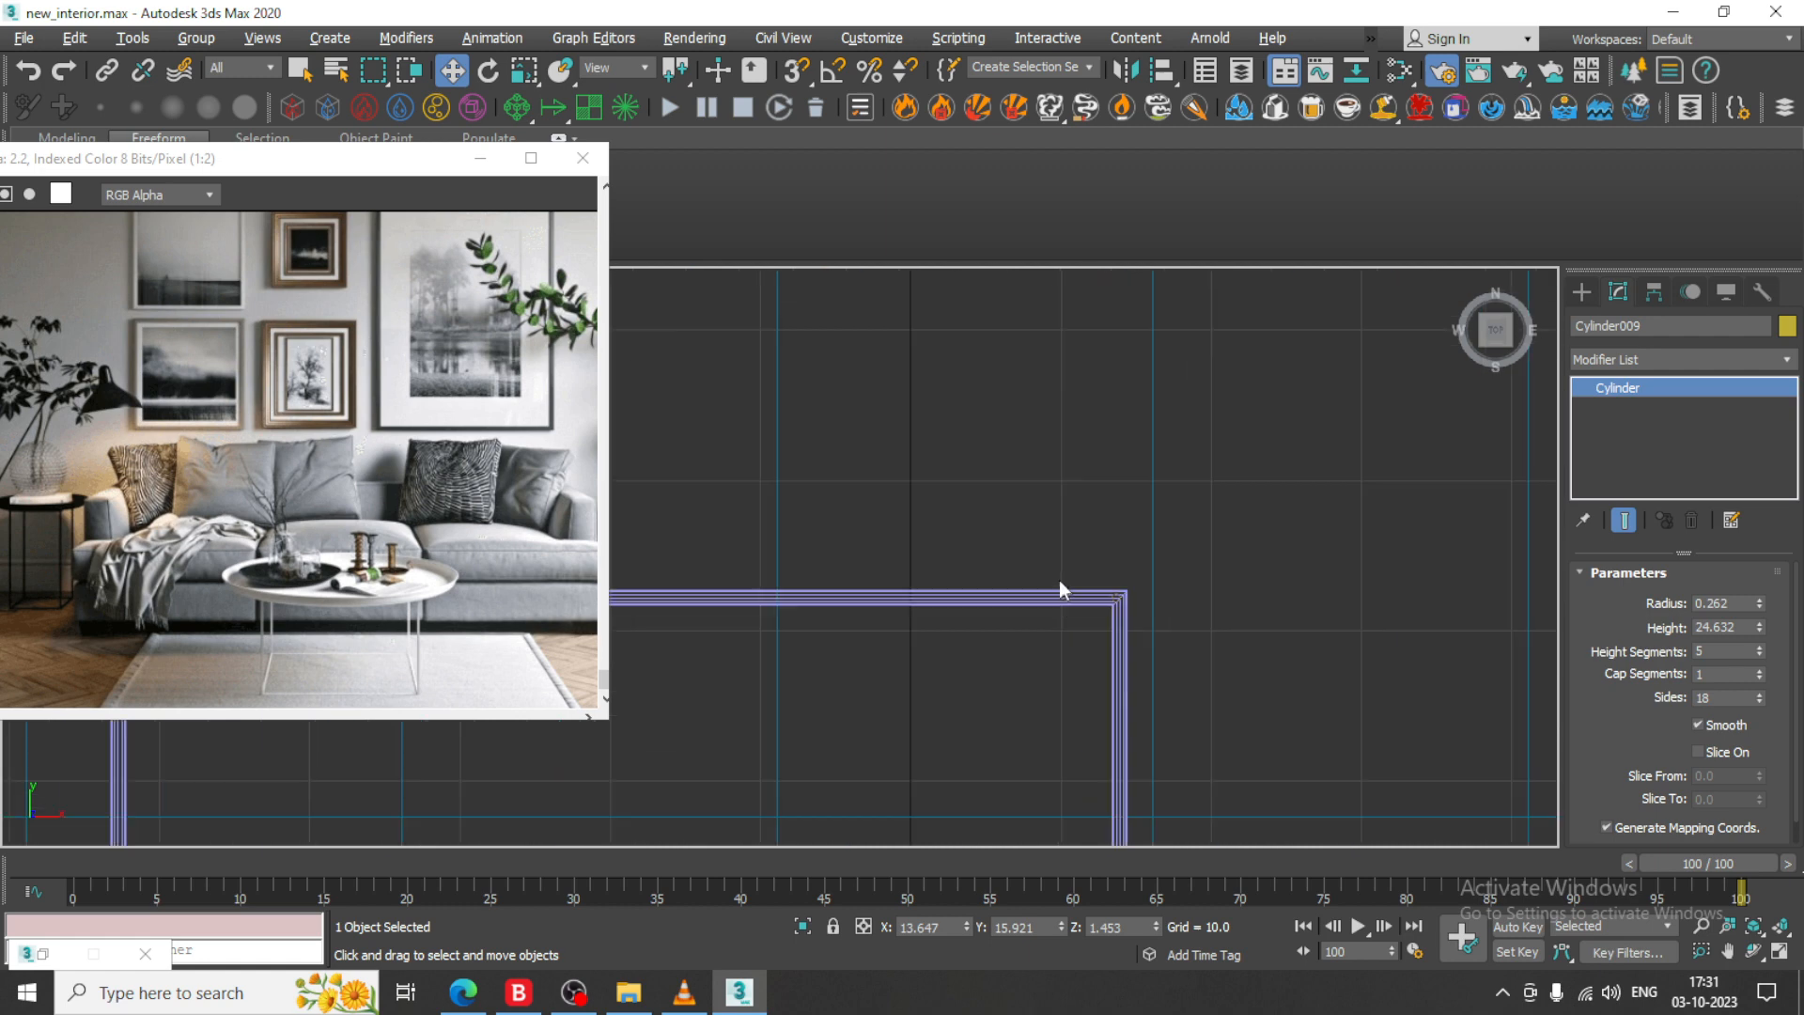
pyautogui.scroll(2, 1062, 579)
pyautogui.moveTo(1203, 611); pyautogui.dragTo(1122, 589, button='middle')
pyautogui.scroll(1, 1122, 589)
pyautogui.scroll(-1, 1122, 589)
pyautogui.scroll(4, 1118, 589)
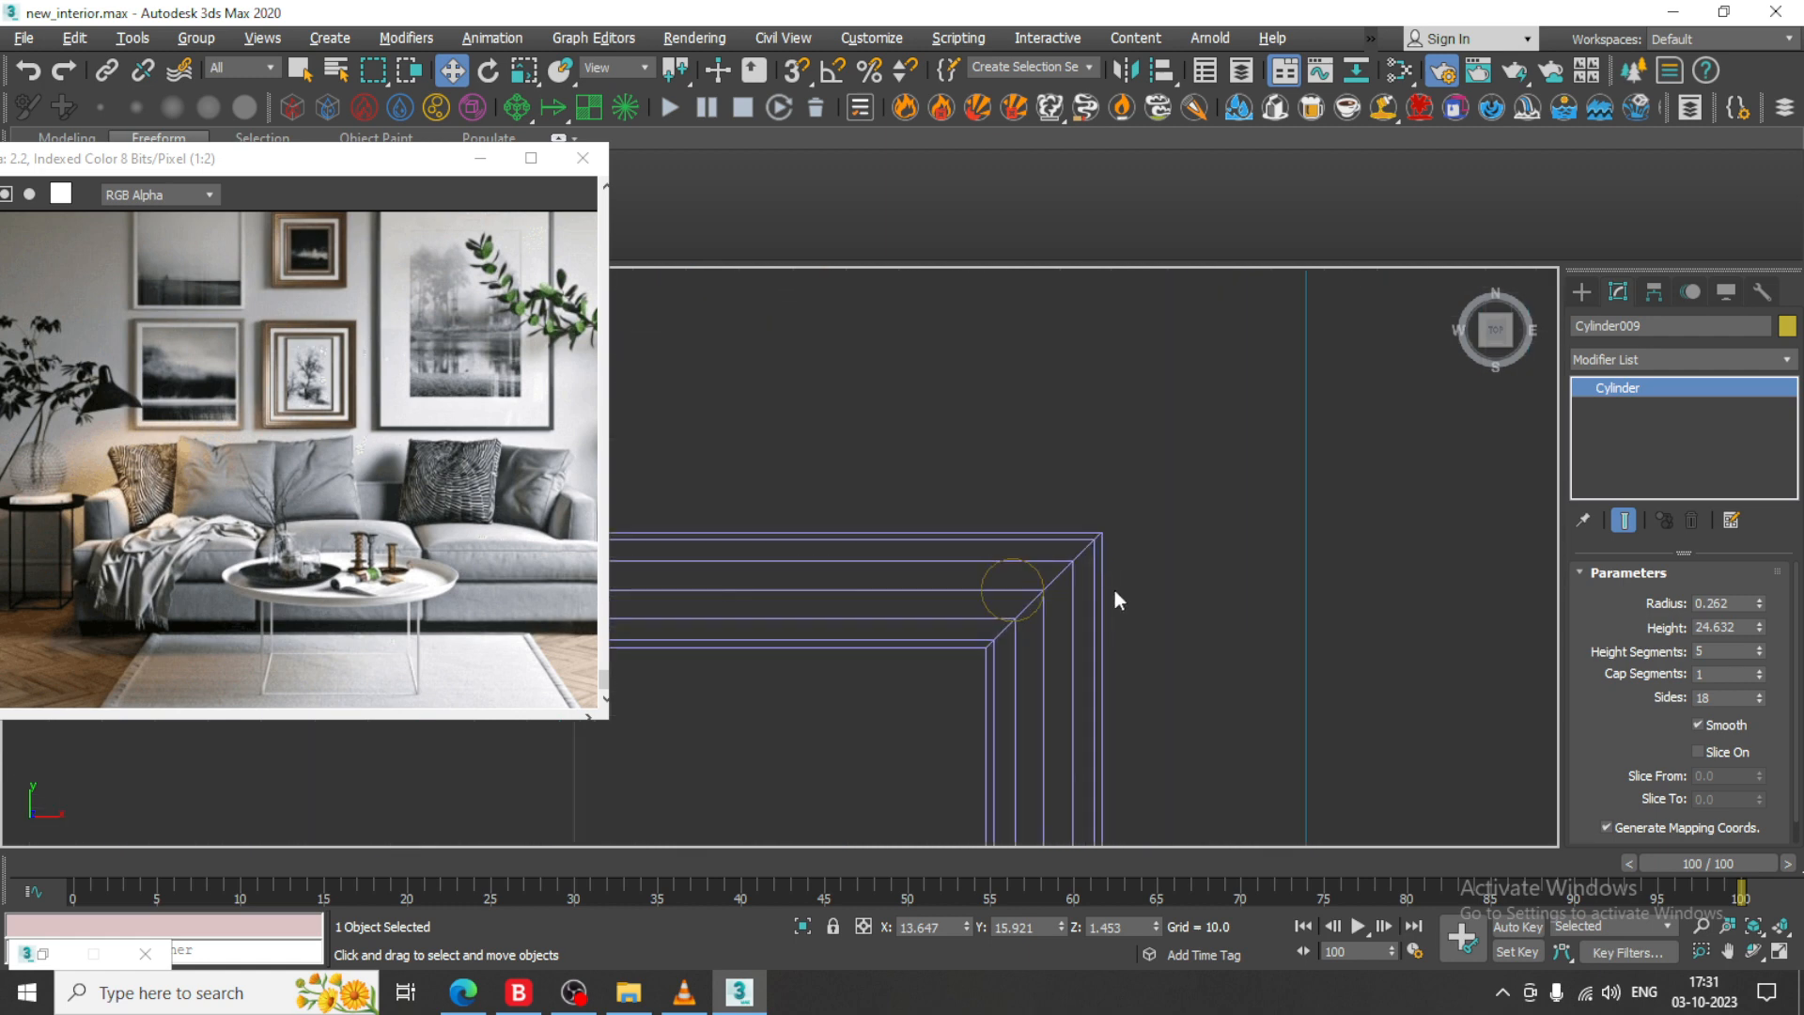
pyautogui.click(1035, 578)
pyautogui.moveTo(1102, 586); pyautogui.dragTo(1116, 588)
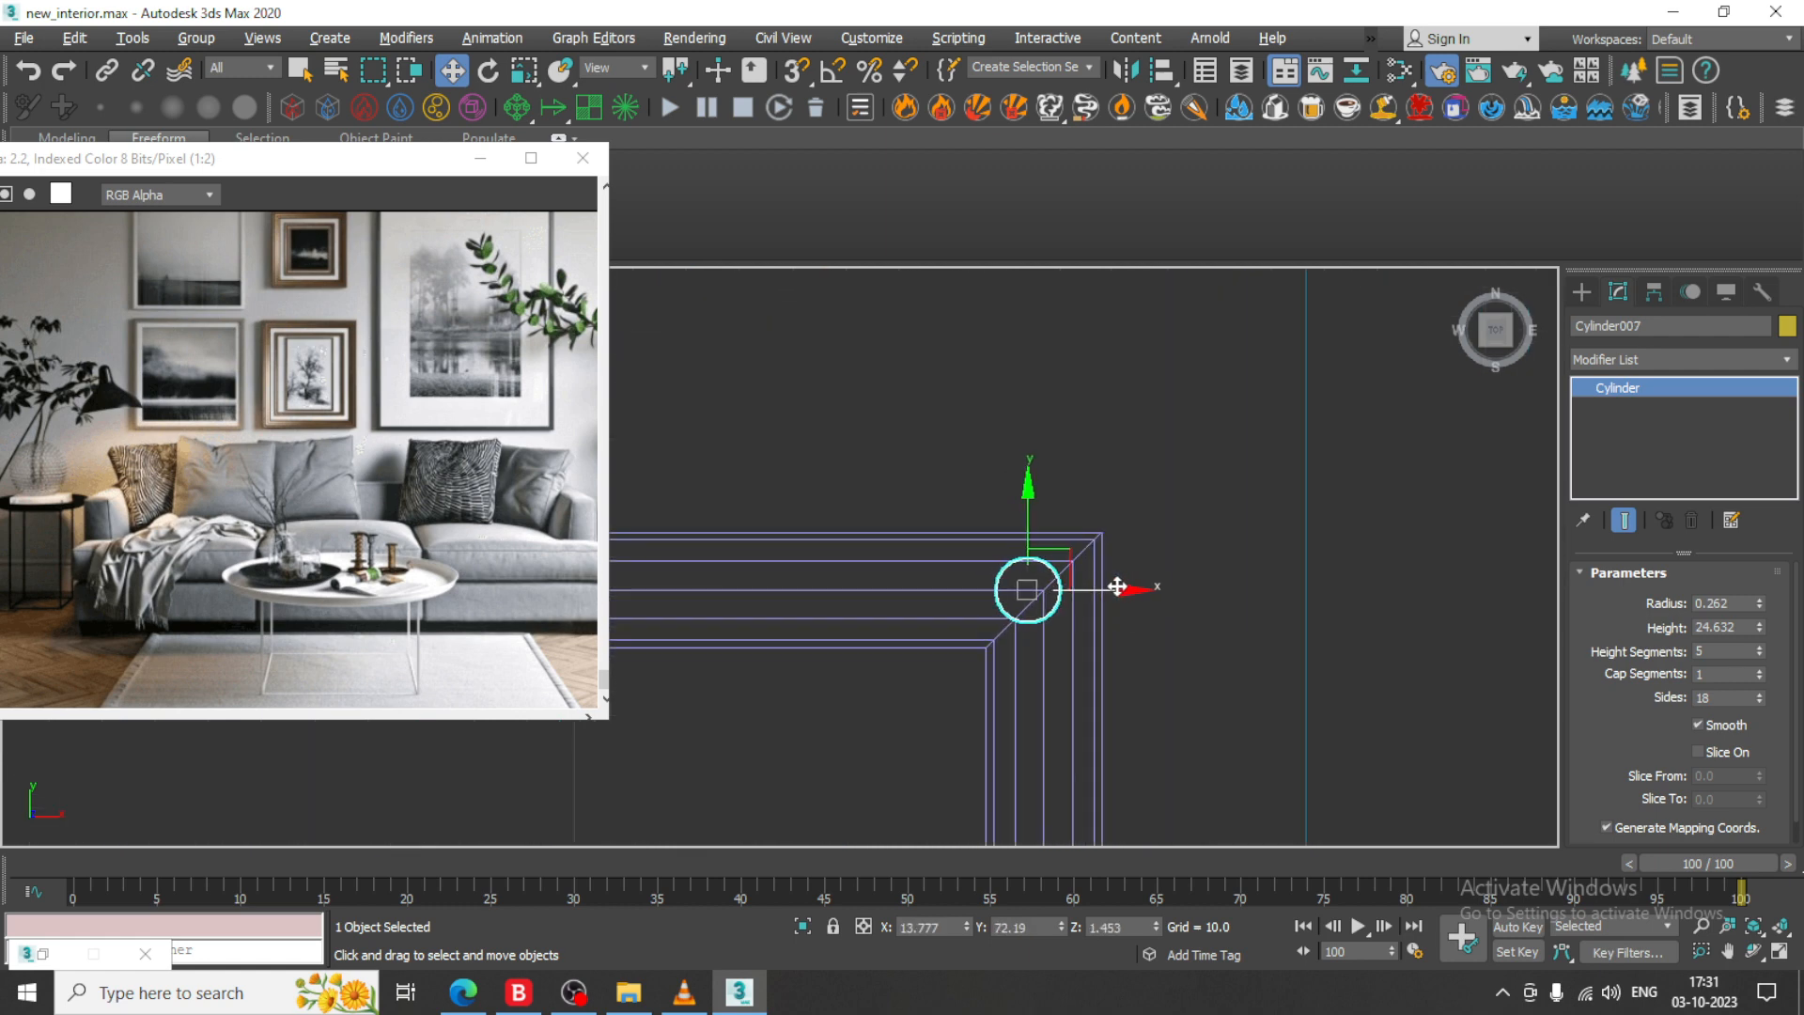
pyautogui.scroll(-5, 1109, 592)
# - Create a cylinder tabletop centred on the rectangle frame, with radius about 44.2 and height about 2.1
pyautogui.click(1581, 293)
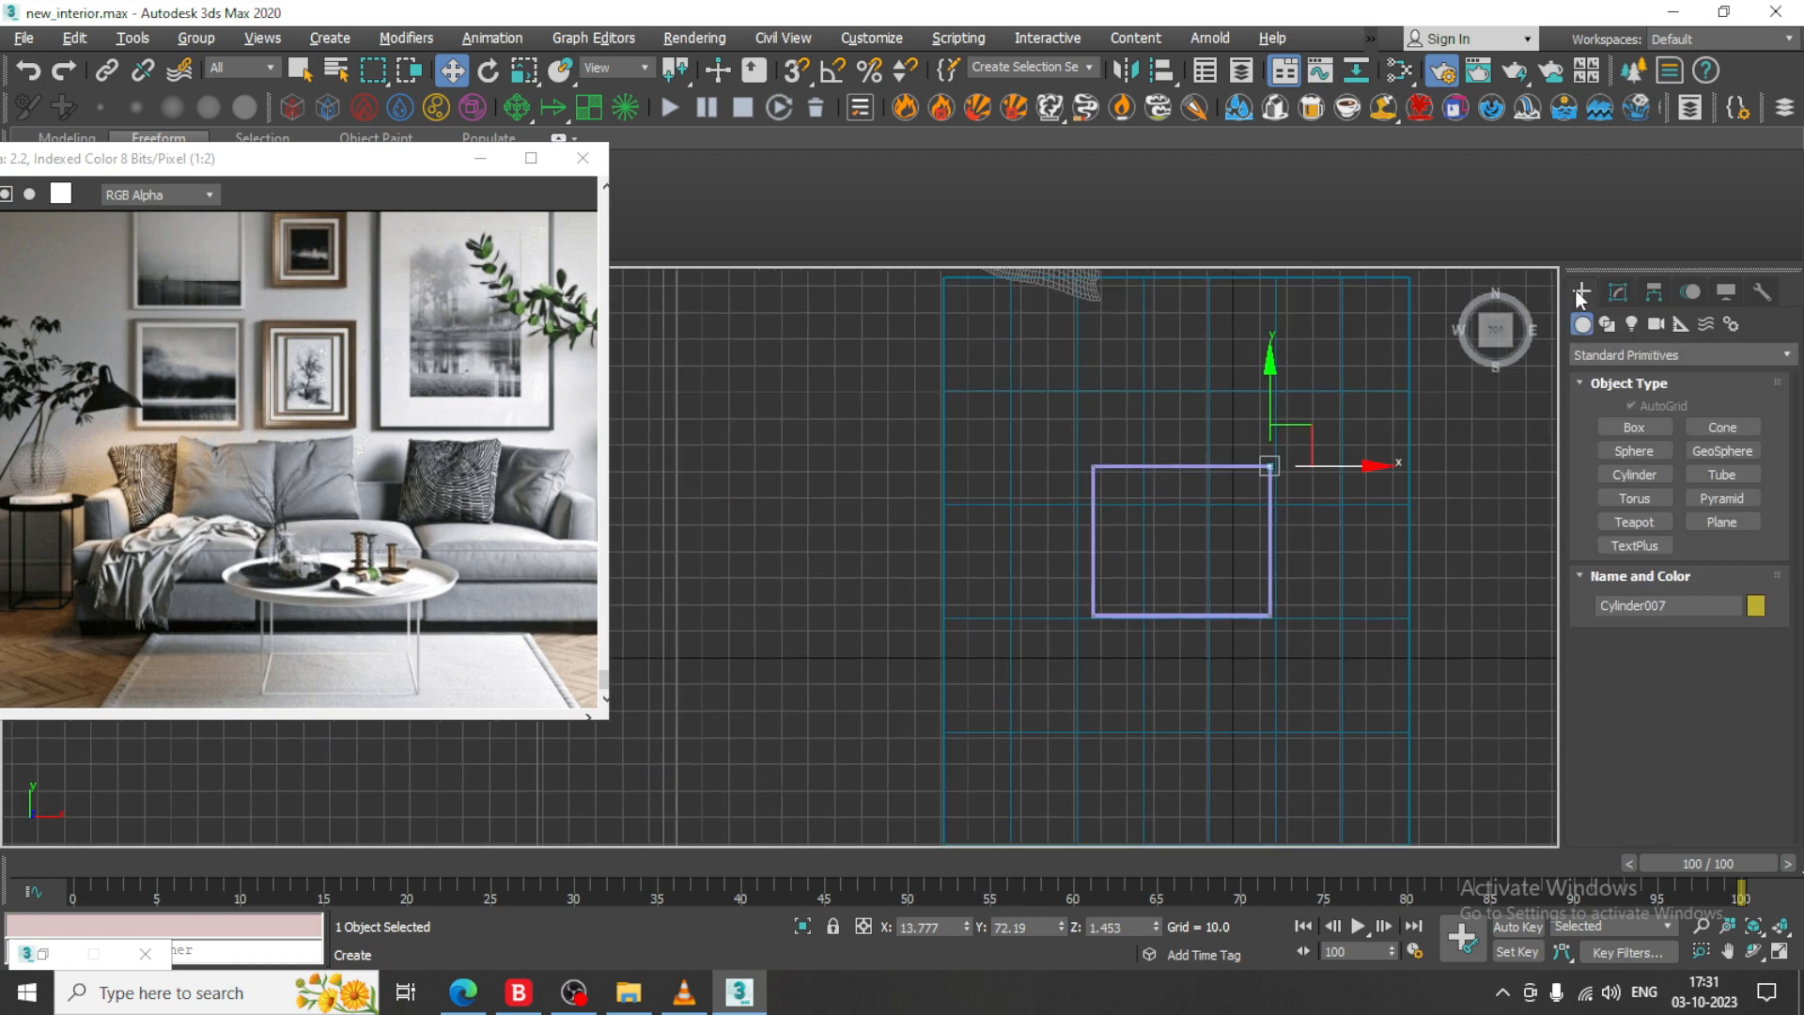
pyautogui.click(1635, 475)
pyautogui.scroll(2, 1163, 550)
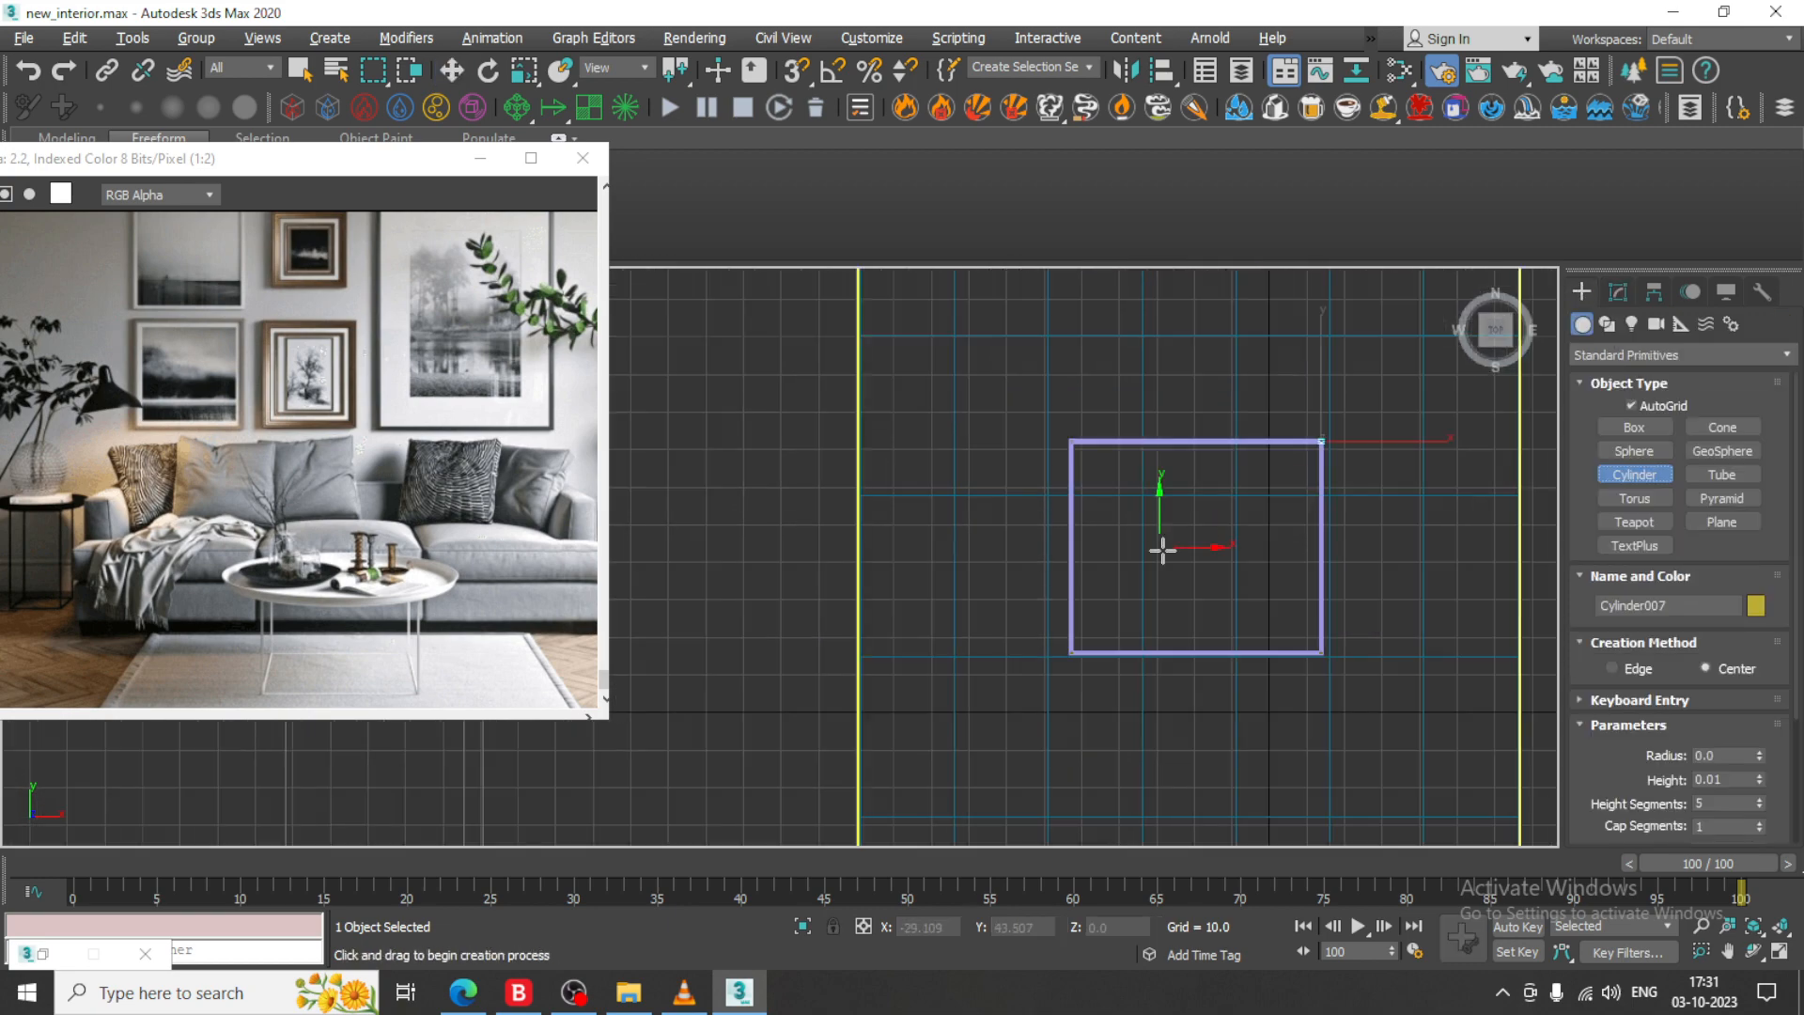
pyautogui.moveTo(1200, 543); pyautogui.dragTo(1324, 652)
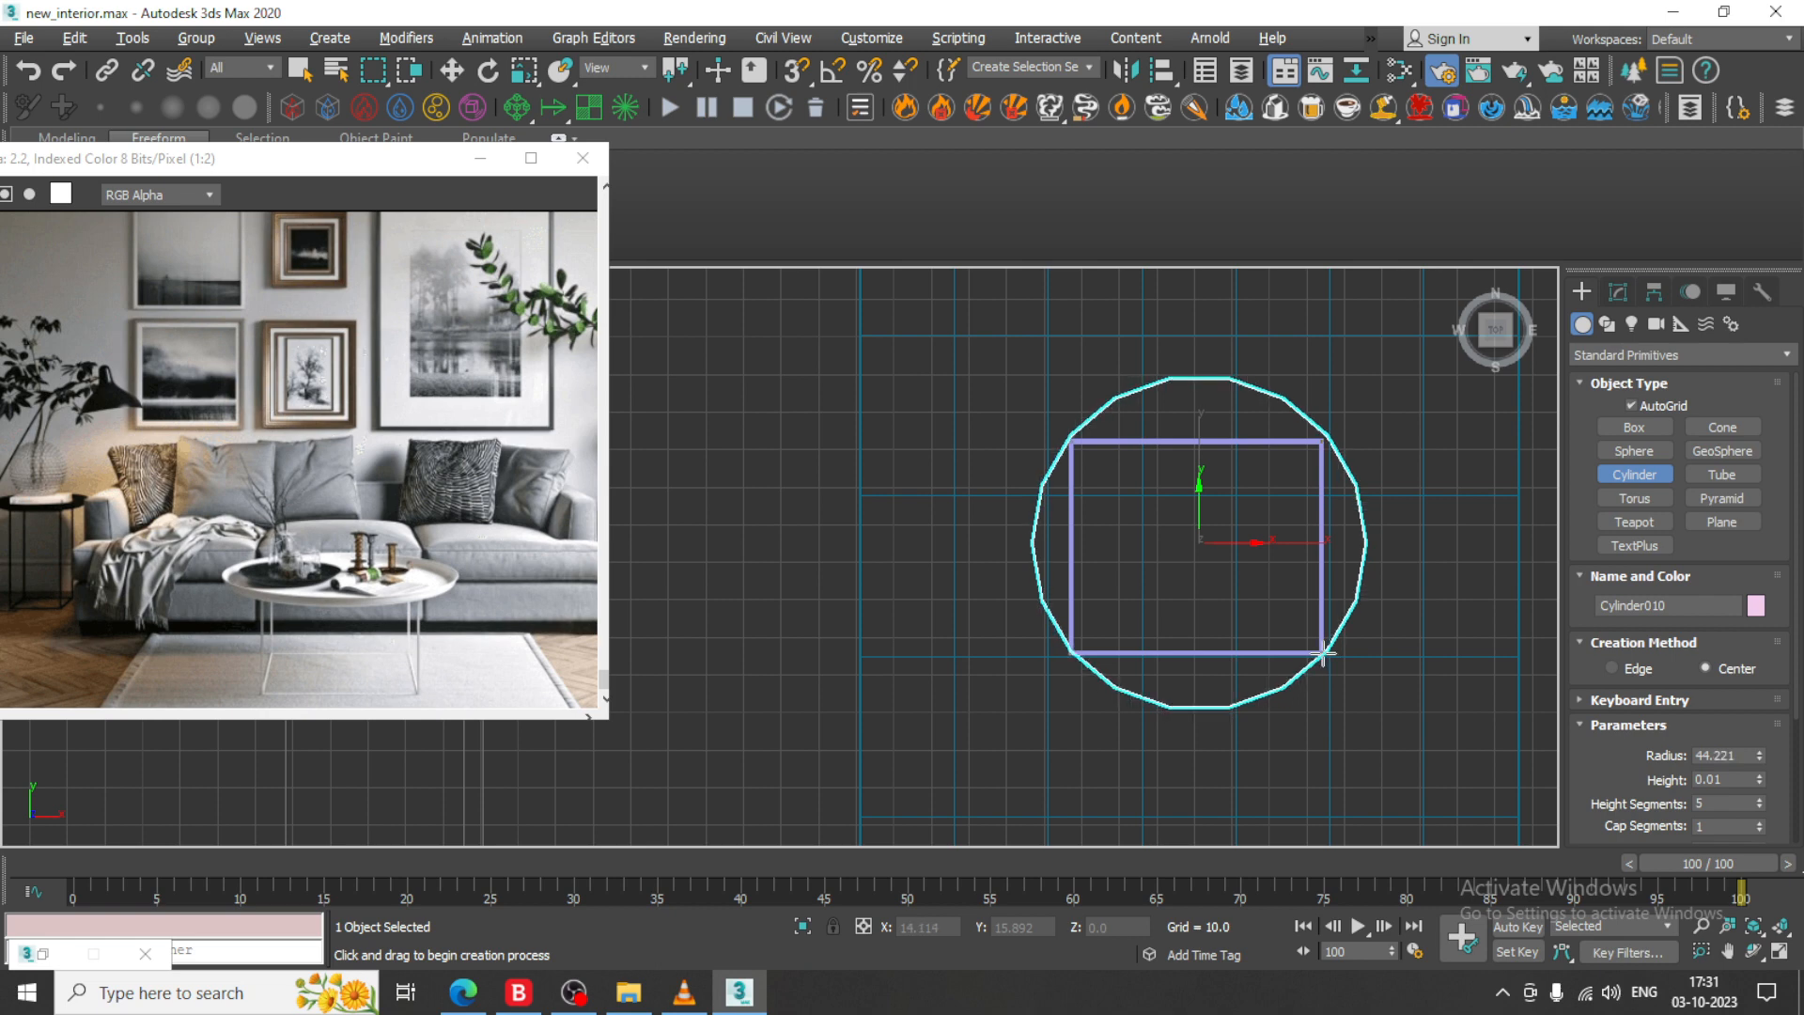
pyautogui.press('w')
pyautogui.click(1619, 293)
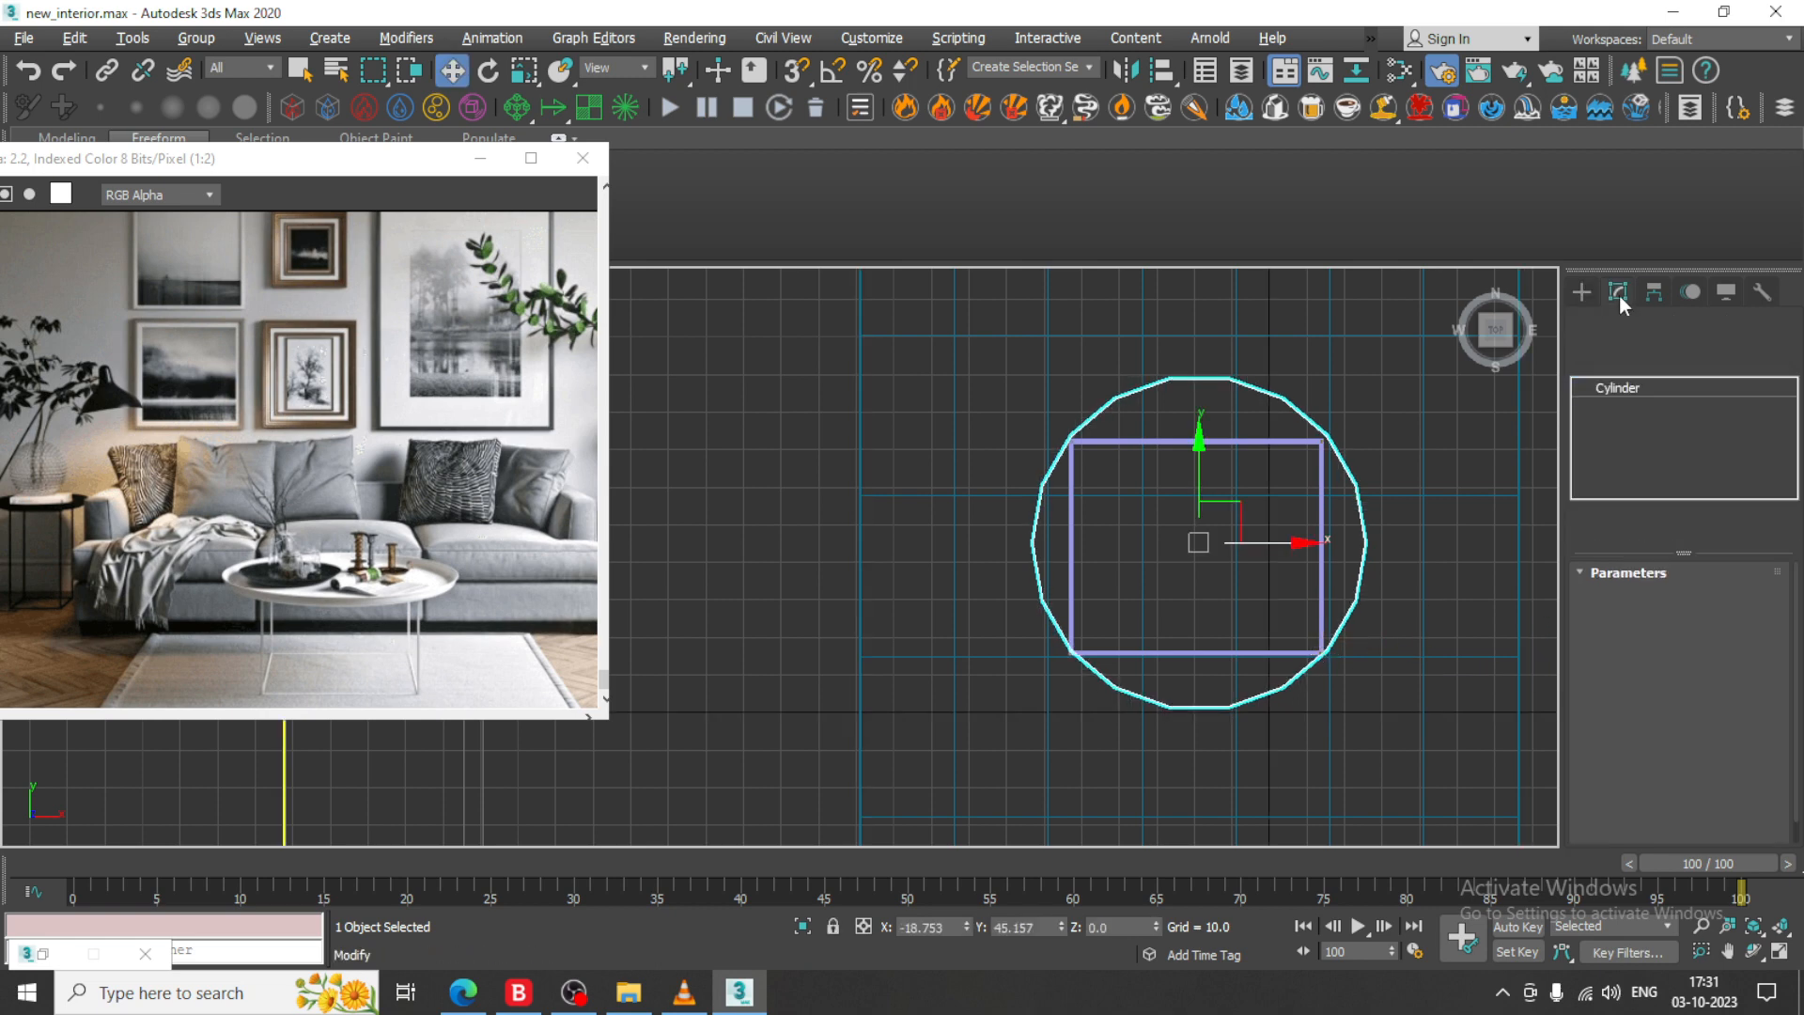
# - Set the tabletop cylinder's height segments to 2 and its sides to 38
pyautogui.scroll(-1, 1664, 720)
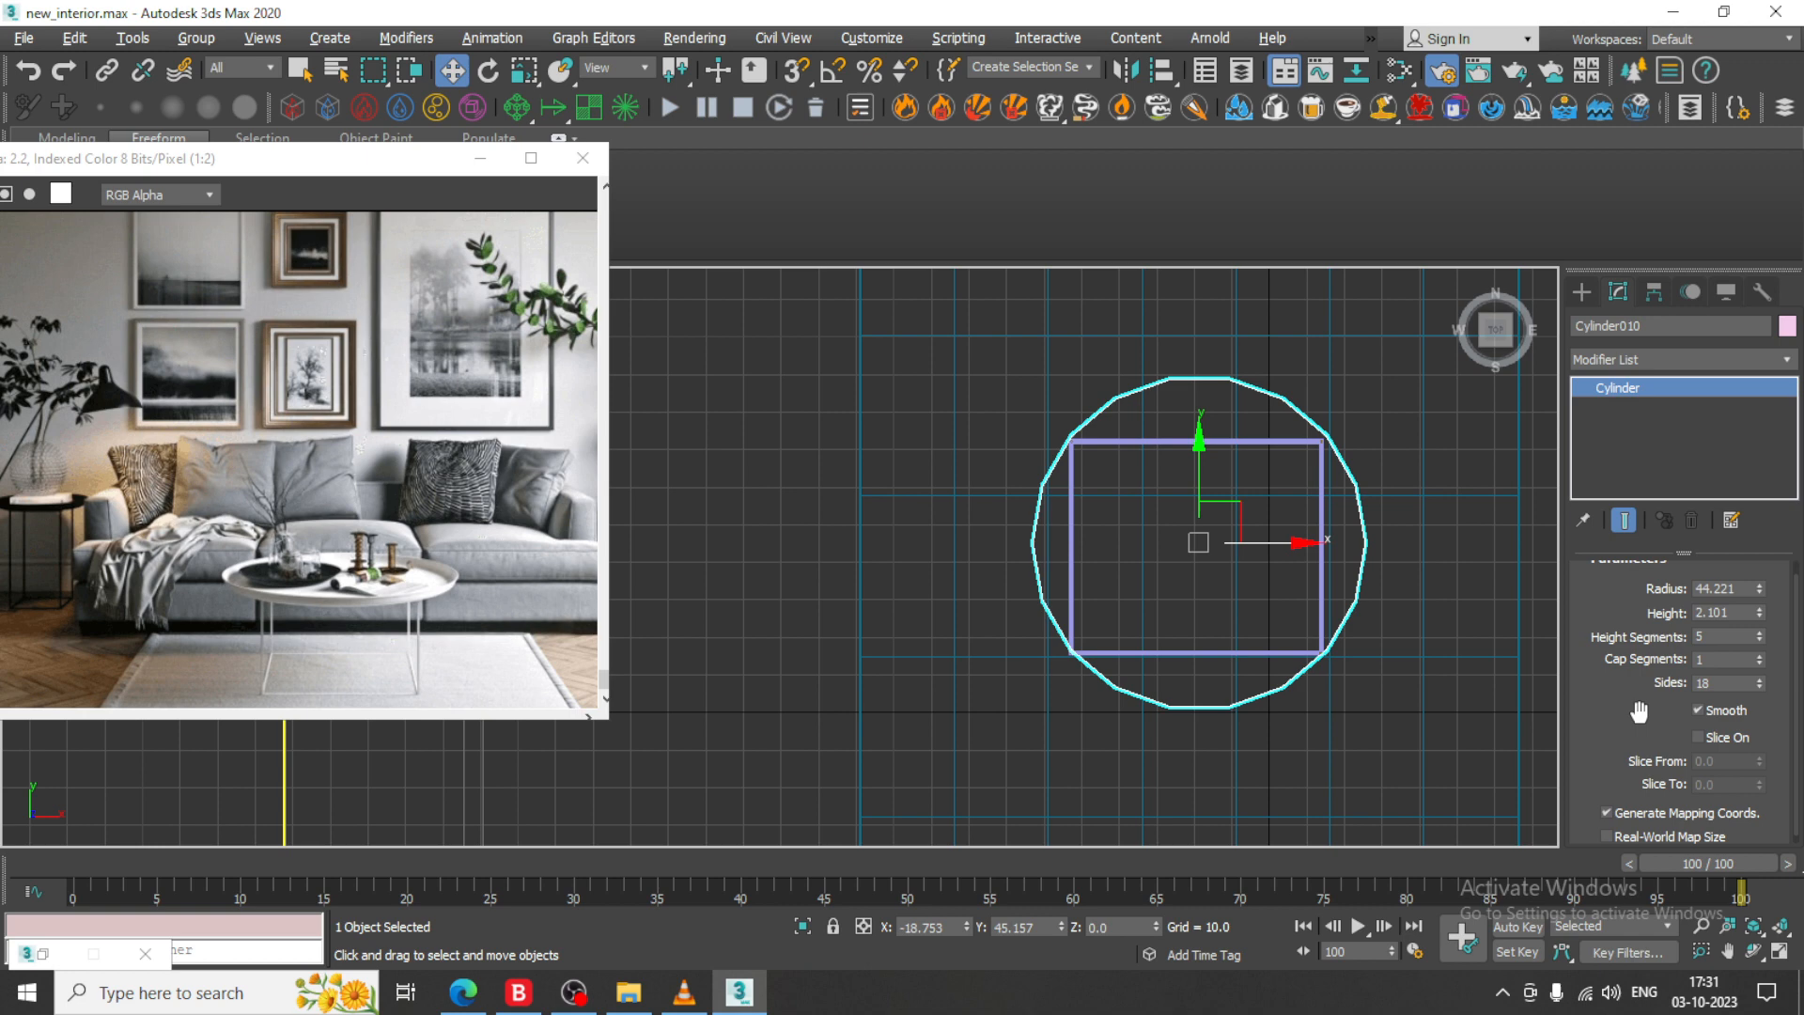
pyautogui.click(1761, 633)
pyautogui.click(1760, 633)
pyautogui.click(1760, 632)
pyautogui.click(1759, 679)
pyautogui.click(1760, 679)
pyautogui.click(1759, 678)
pyautogui.click(1758, 678)
pyautogui.click(1758, 677)
pyautogui.click(1759, 678)
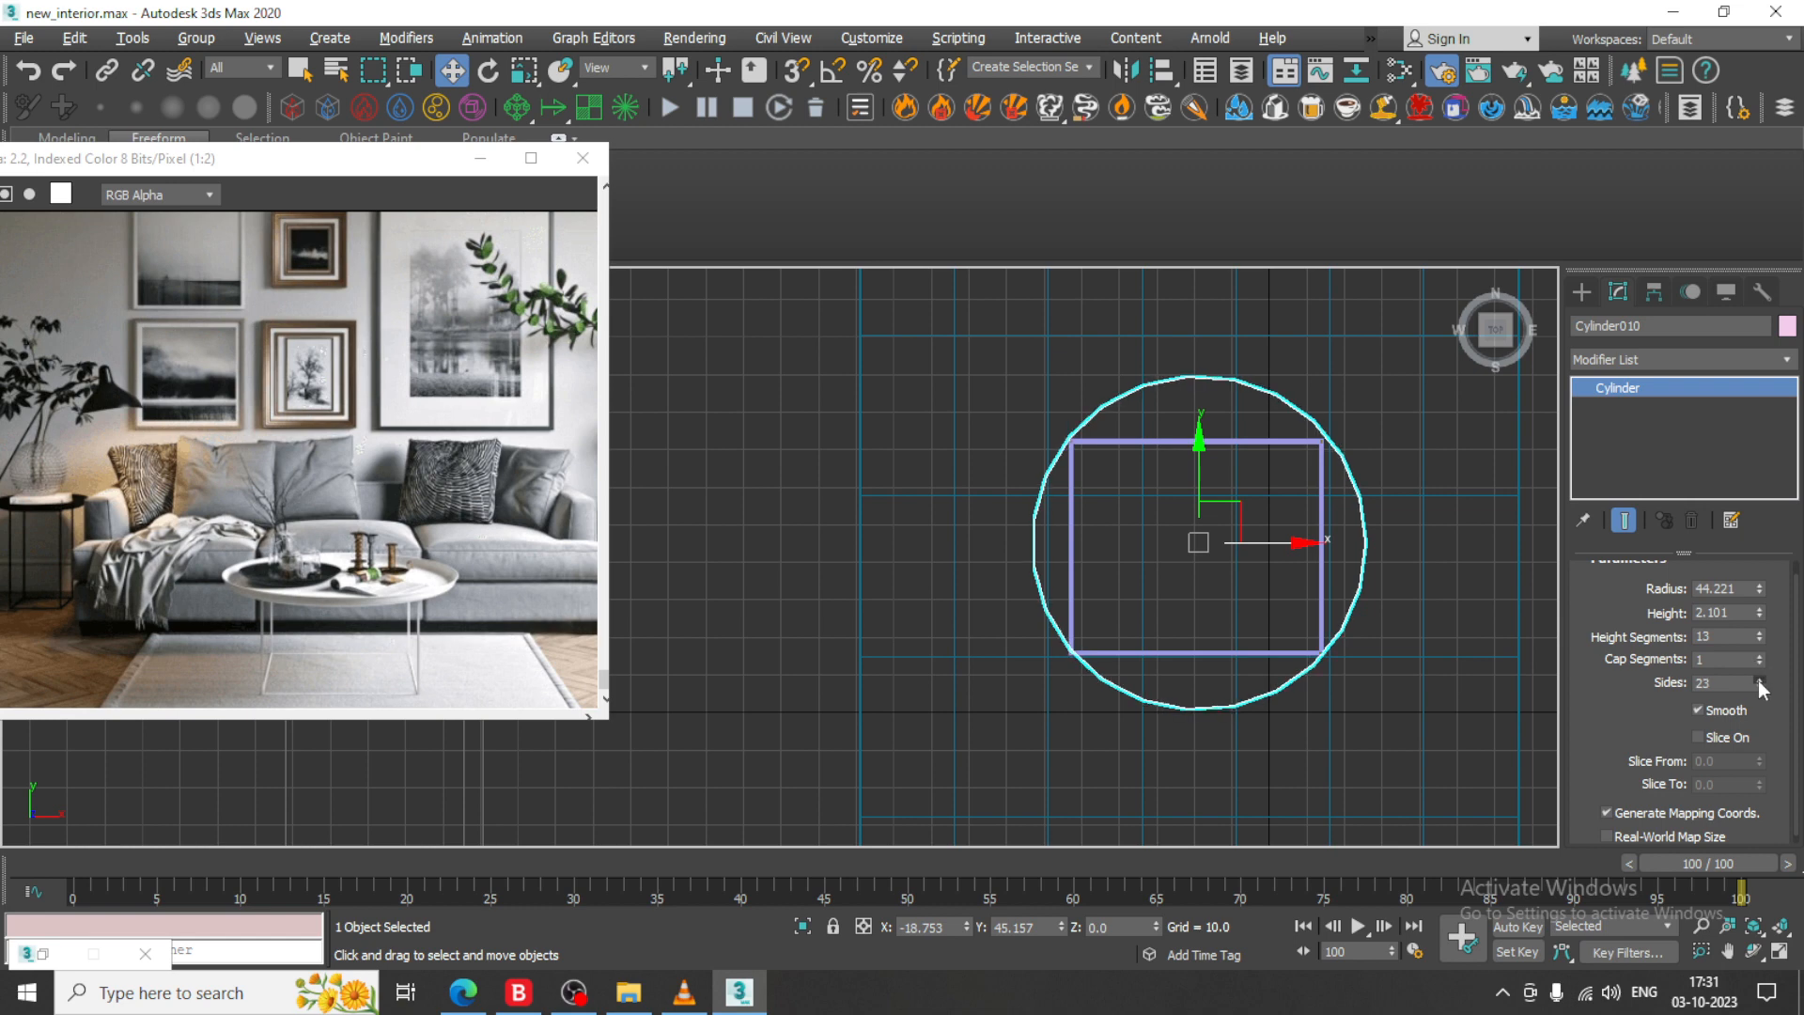
pyautogui.click(1759, 677)
pyautogui.click(1759, 678)
pyautogui.click(1759, 678)
pyautogui.click(1759, 678)
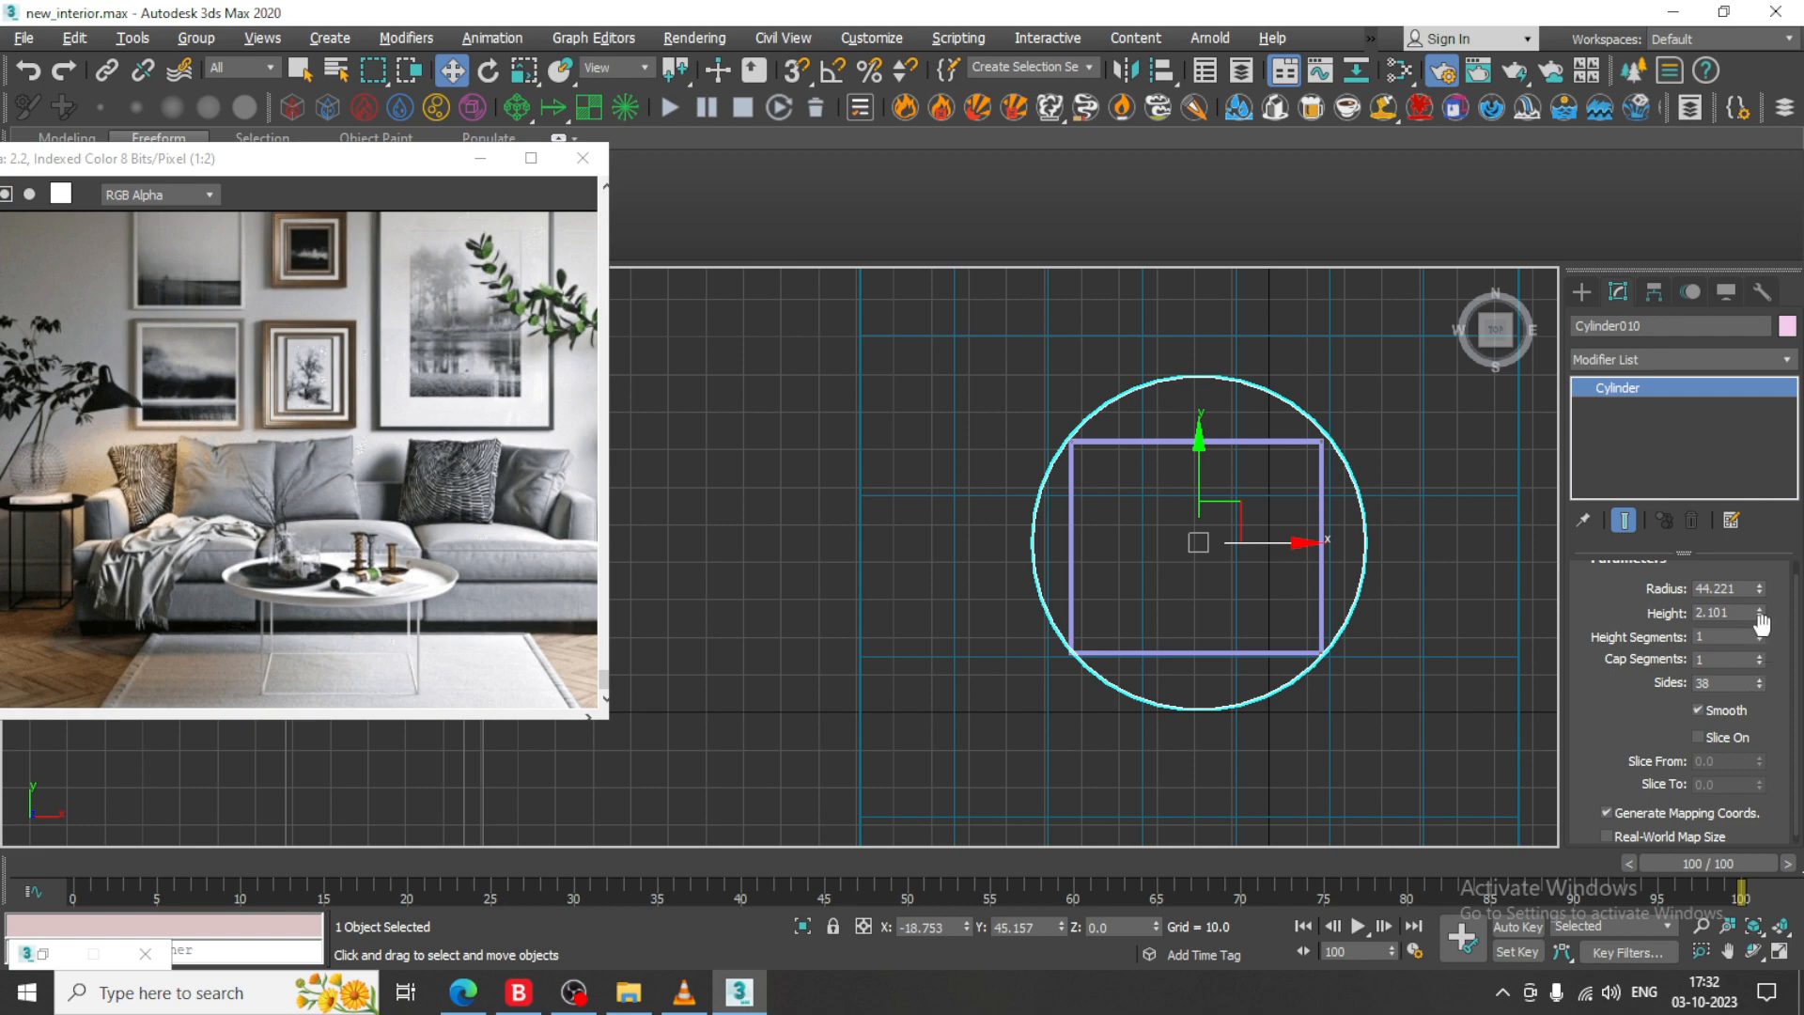
# - In the perspective view, raise the round tabletop along Z to 27.881 so it rests on the legs
pyautogui.hotkey('alt', 'w')
pyautogui.middleClick(1228, 647)
pyautogui.hotkey('alt', 'w')
pyautogui.scroll(-4, 1027, 596)
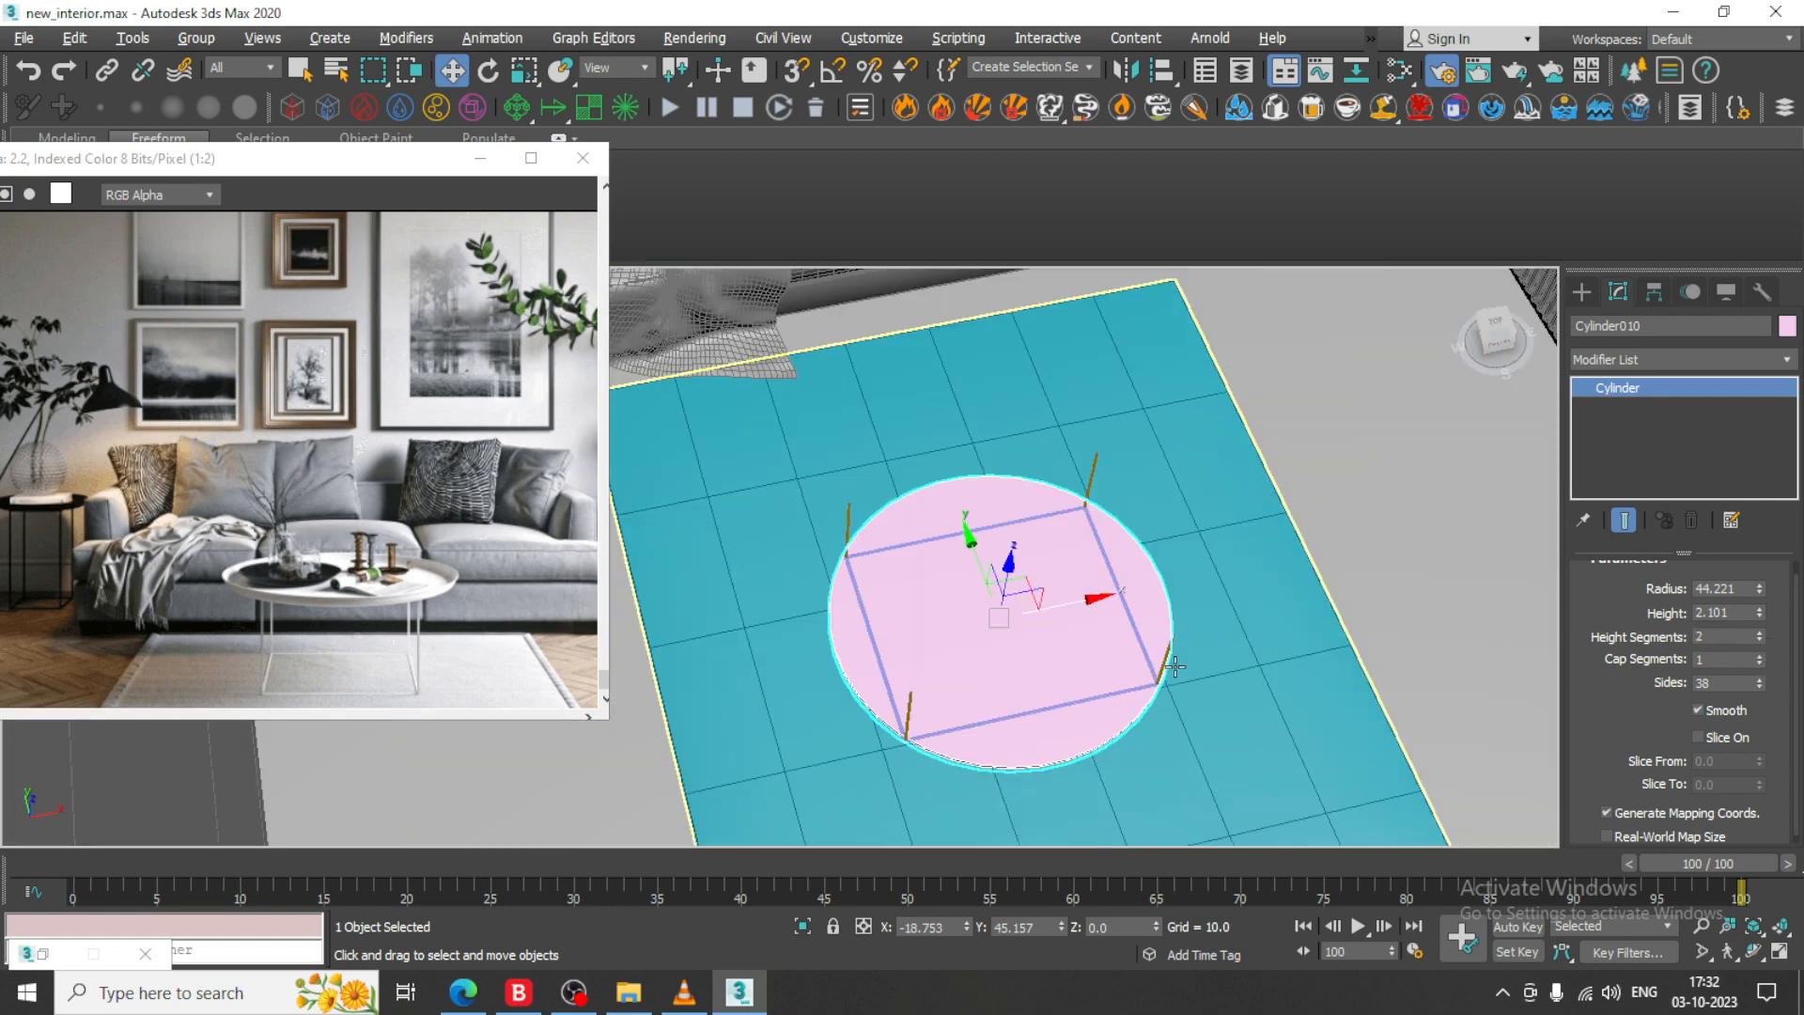
pyautogui.keyDown('alt'); pyautogui.moveTo(1028, 602); pyautogui.dragTo(1098, 587, button='middle'); pyautogui.keyUp('alt')
pyautogui.scroll(3, 1037, 594)
pyautogui.moveTo(1036, 594); pyautogui.dragTo(1034, 430)
pyautogui.keyDown('alt'); pyautogui.moveTo(1046, 434); pyautogui.dragTo(1068, 464, button='middle'); pyautogui.keyUp('alt')
pyautogui.moveTo(1067, 464); pyautogui.dragTo(1036, 592, button='middle')
pyautogui.scroll(1, 1034, 611)
# - Select the bottom rectangle frame and scale it along X to about 76.8 percent
pyautogui.click(1064, 722)
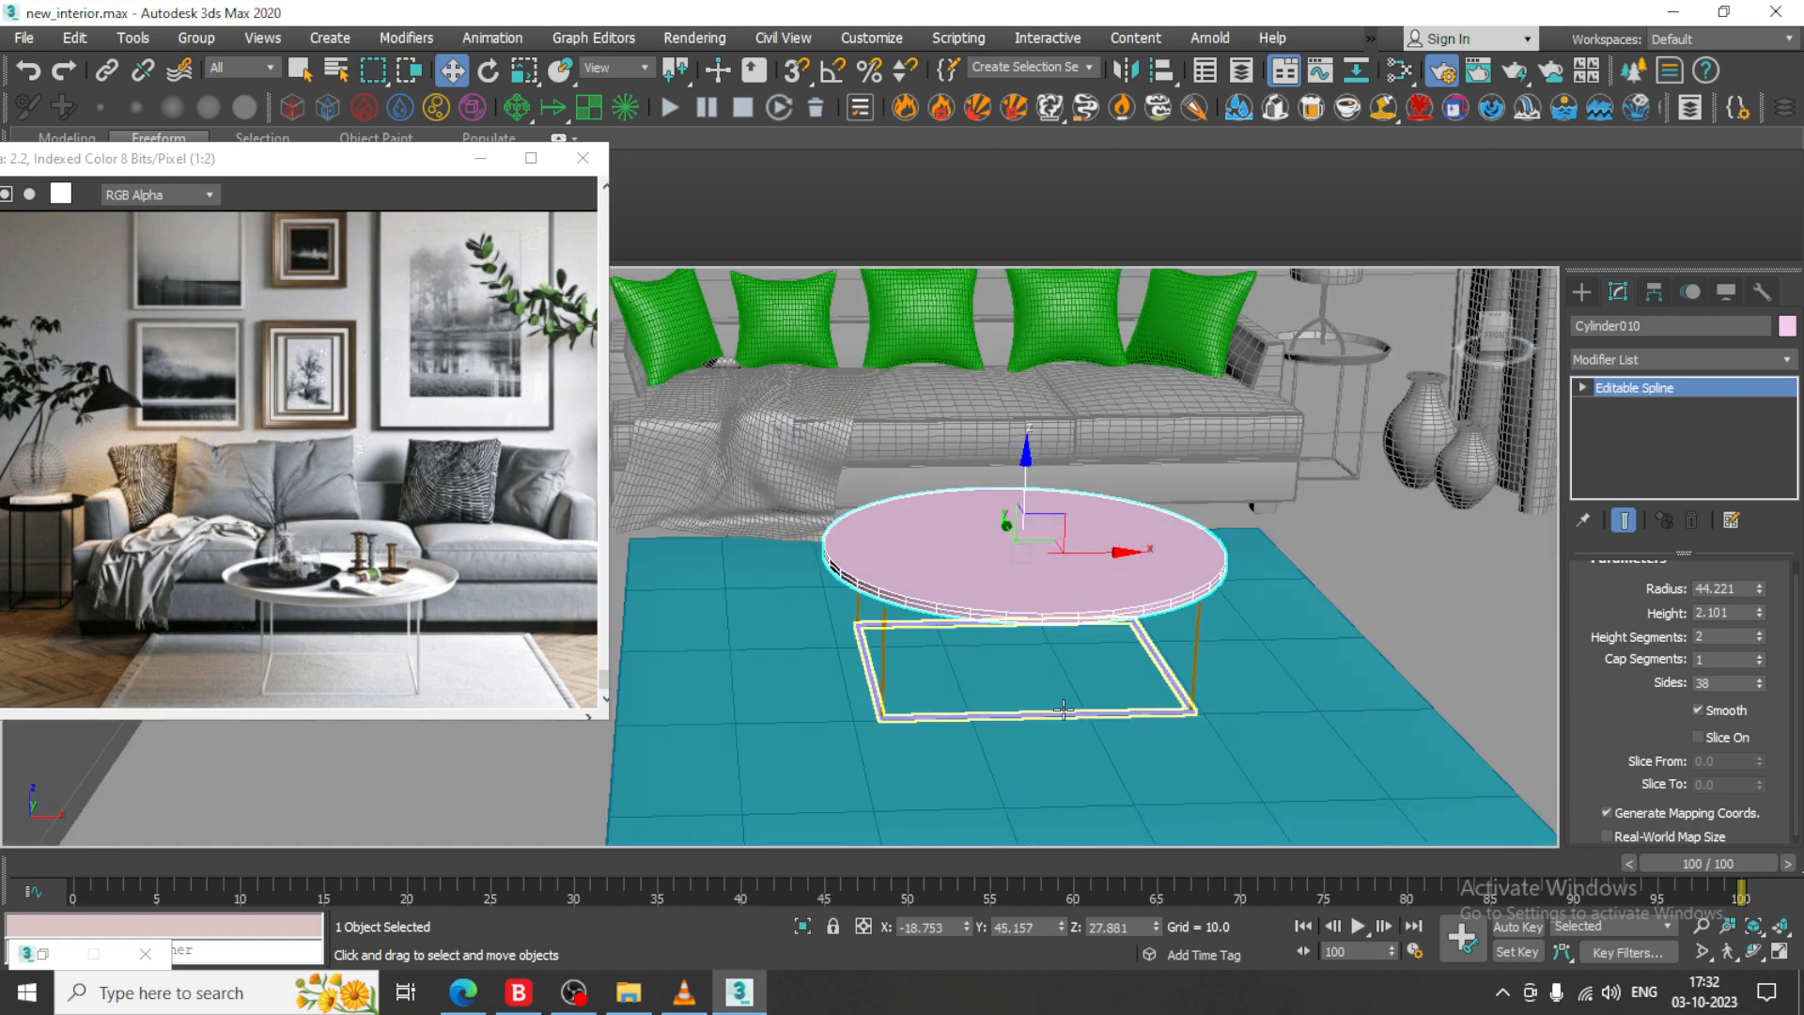
pyautogui.keyDown('ctrl'); pyautogui.click(884, 628); pyautogui.keyUp('ctrl')
pyautogui.click(998, 714)
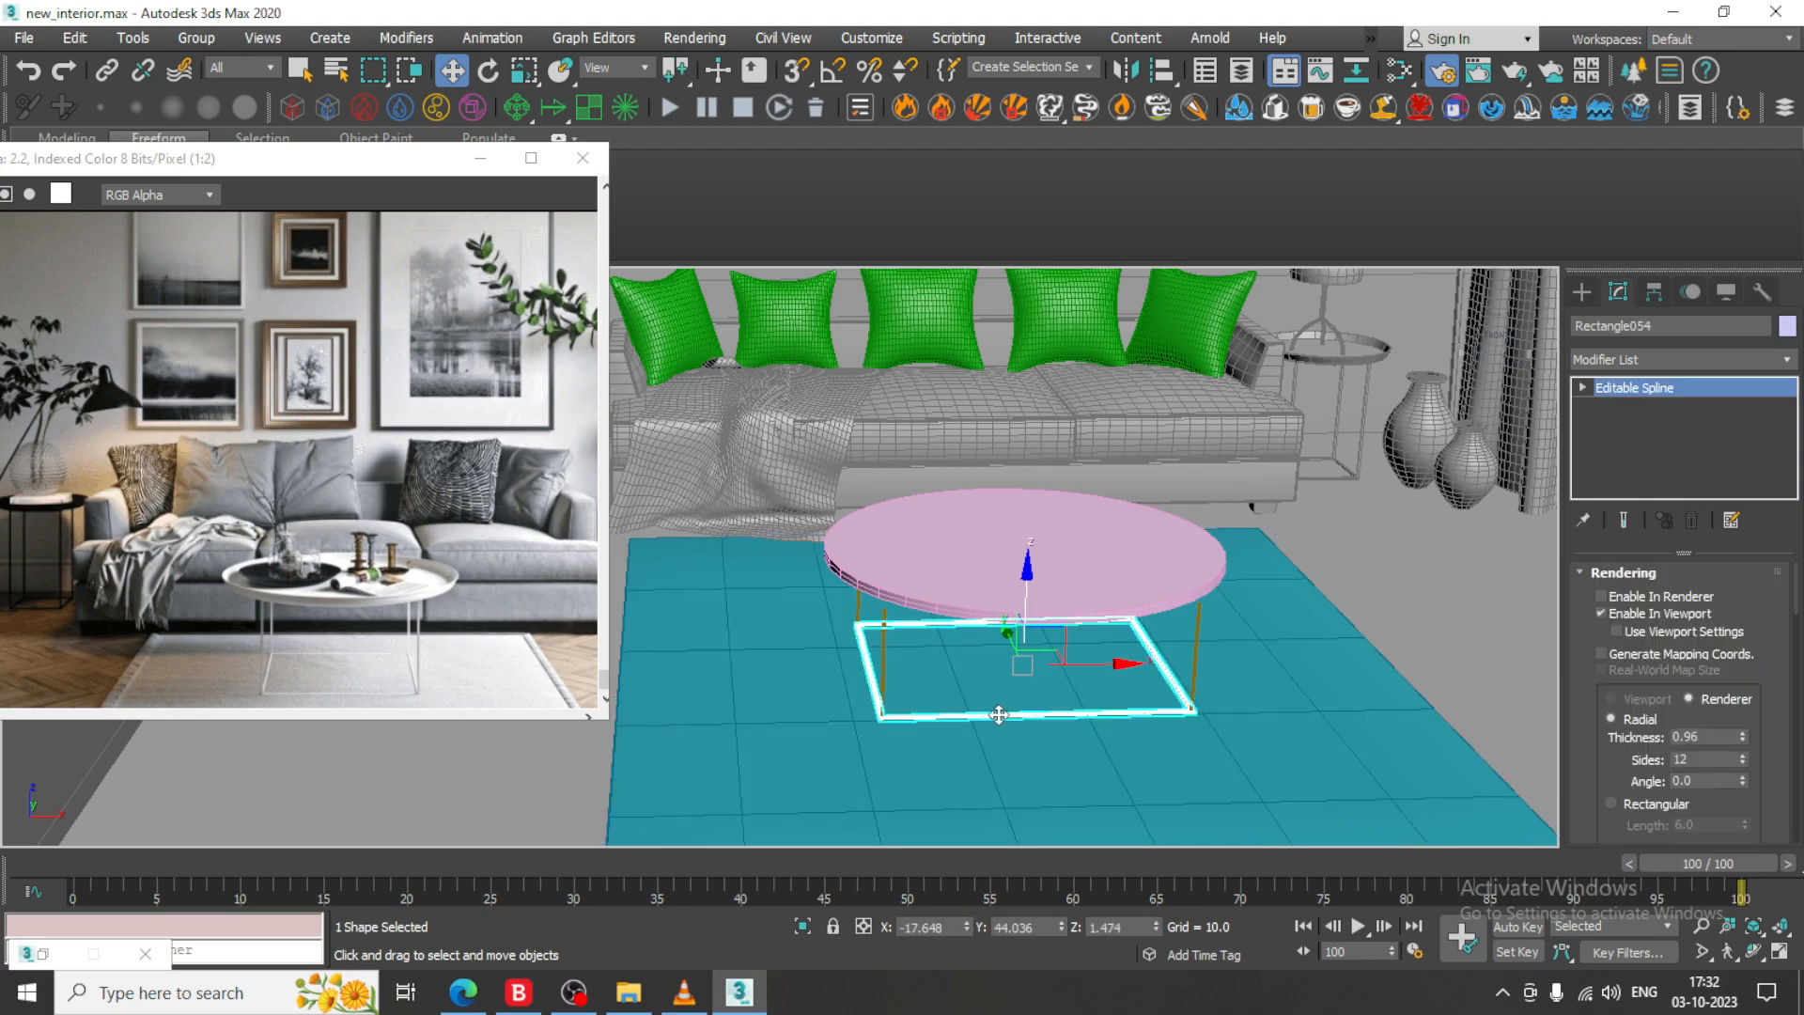
pyautogui.press('r')
pyautogui.moveTo(906, 666); pyautogui.dragTo(931, 669)
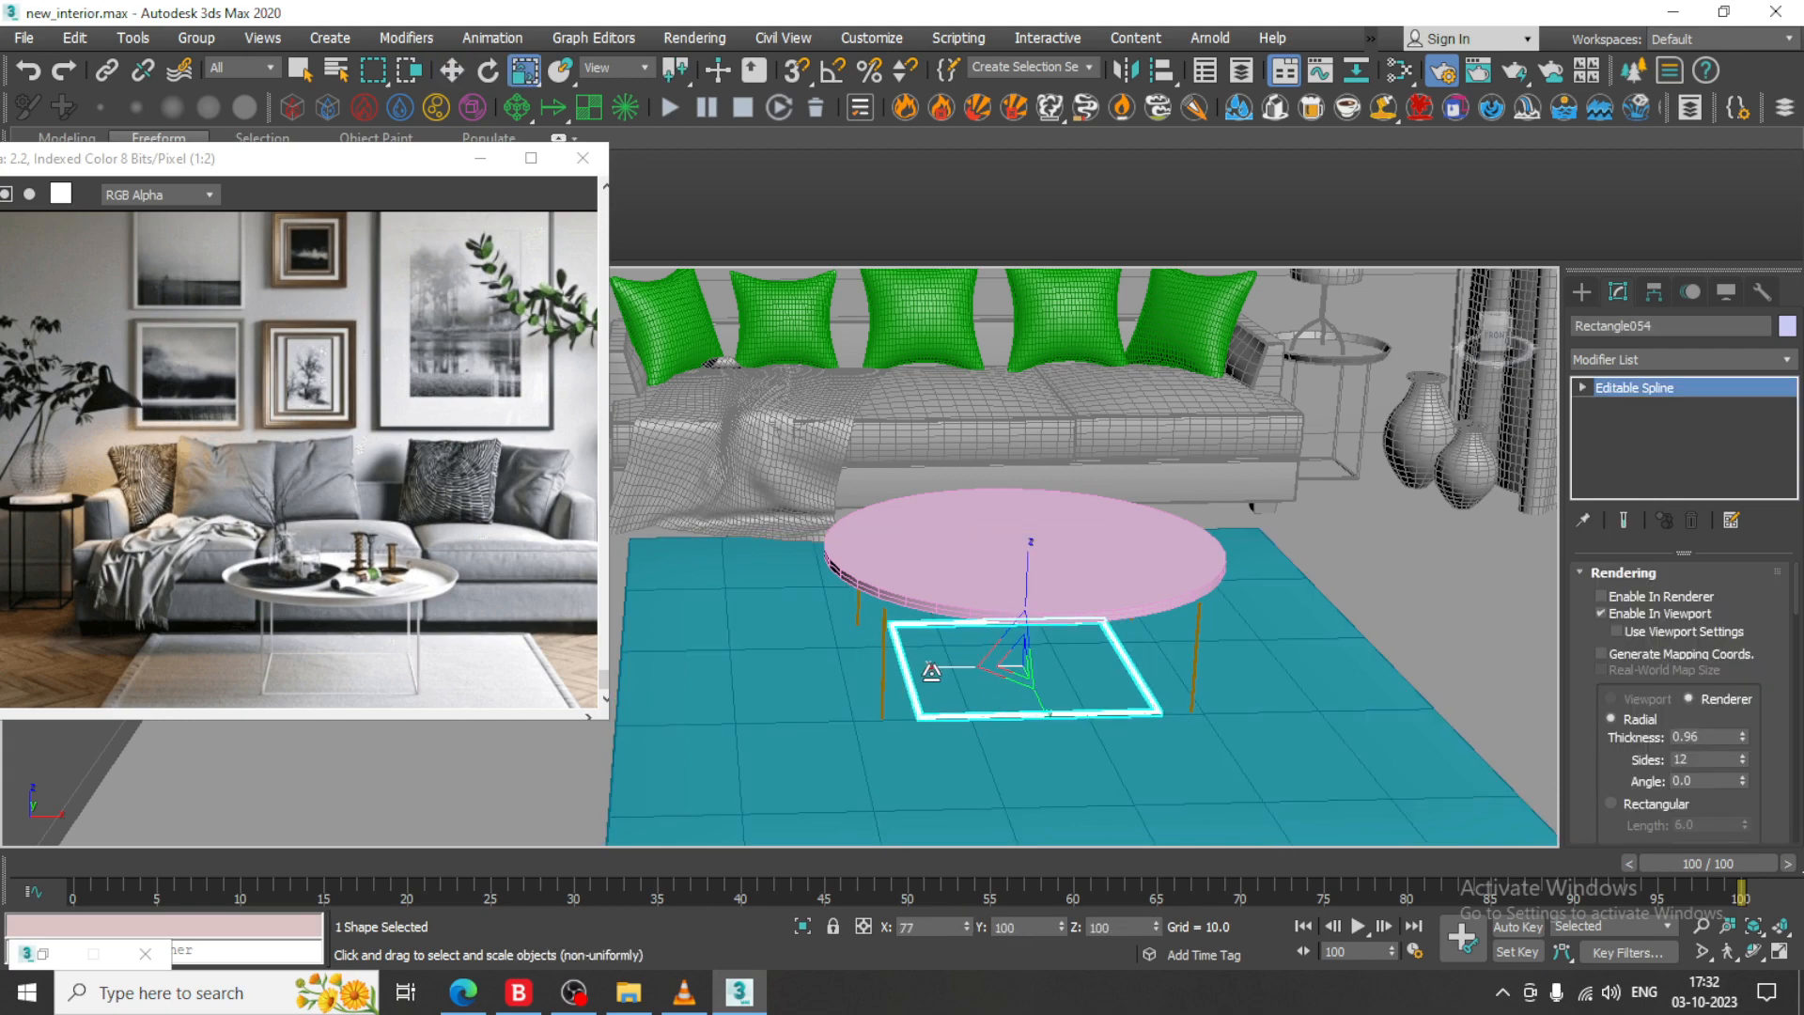
pyautogui.keyDown('alt'); pyautogui.moveTo(1035, 605); pyautogui.dragTo(1050, 609, button='middle'); pyautogui.keyUp('alt')
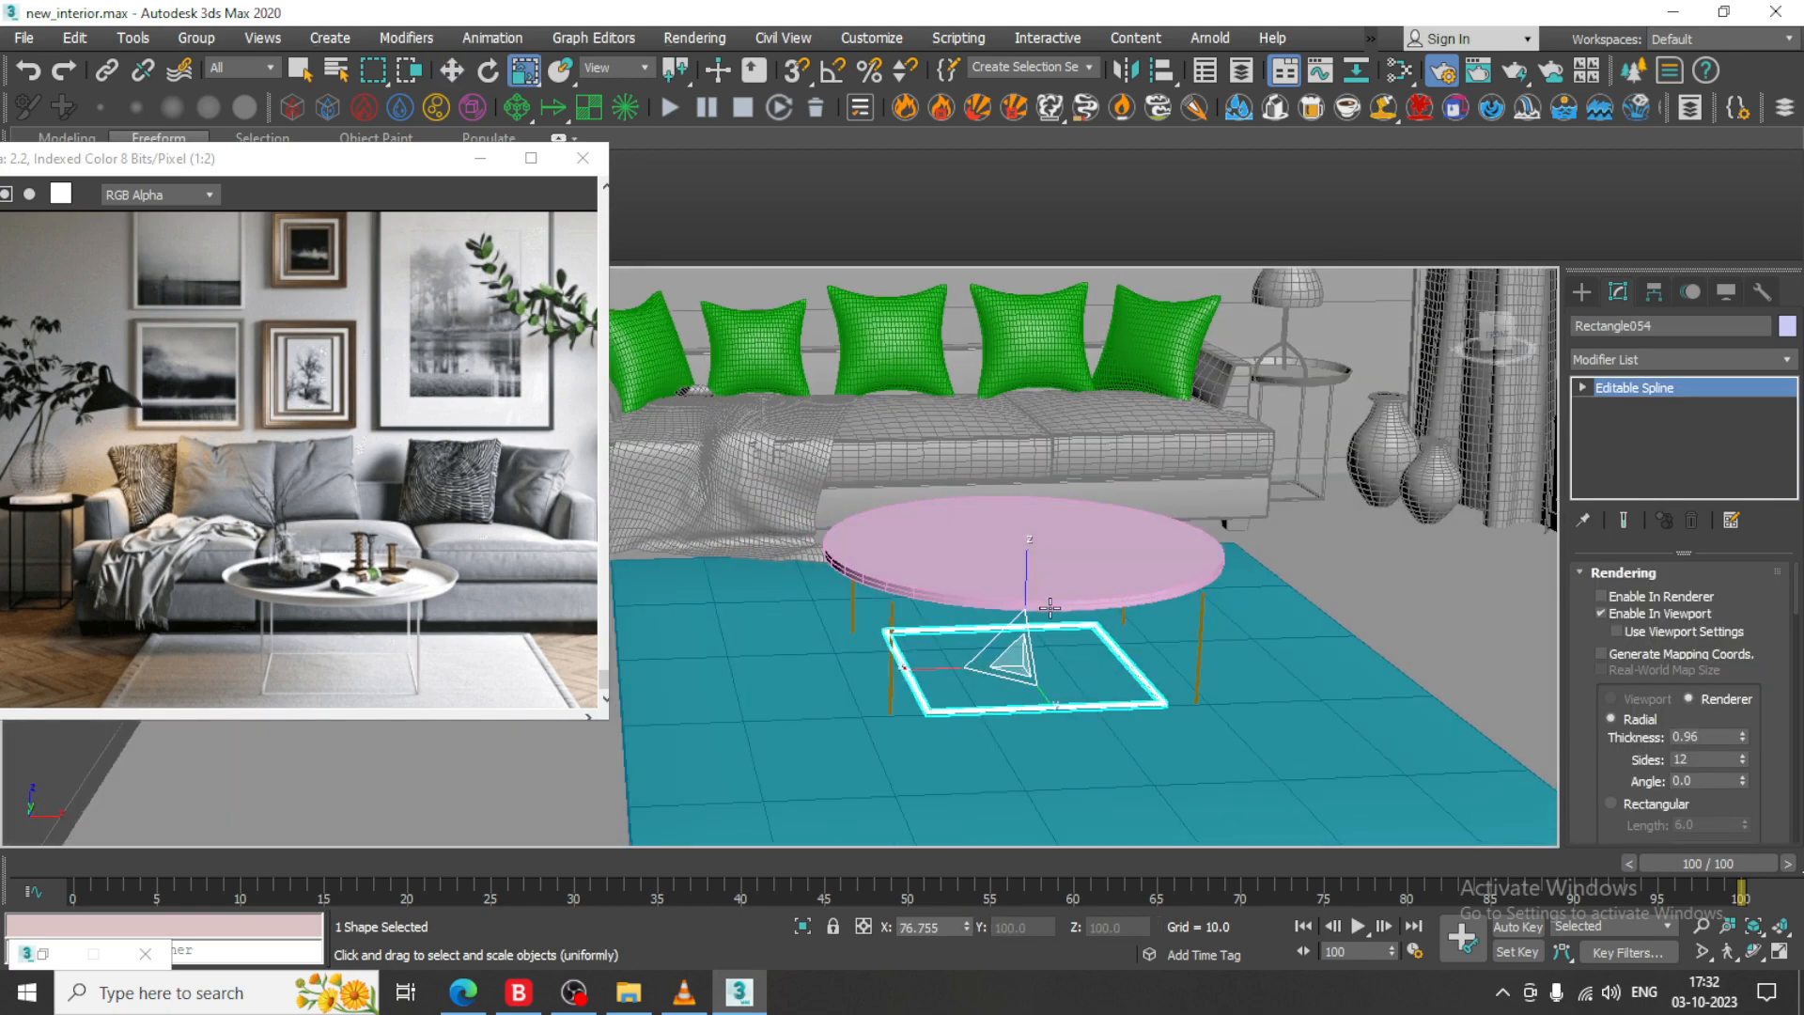
pyautogui.scroll(3, 1043, 611)
pyautogui.press('r')
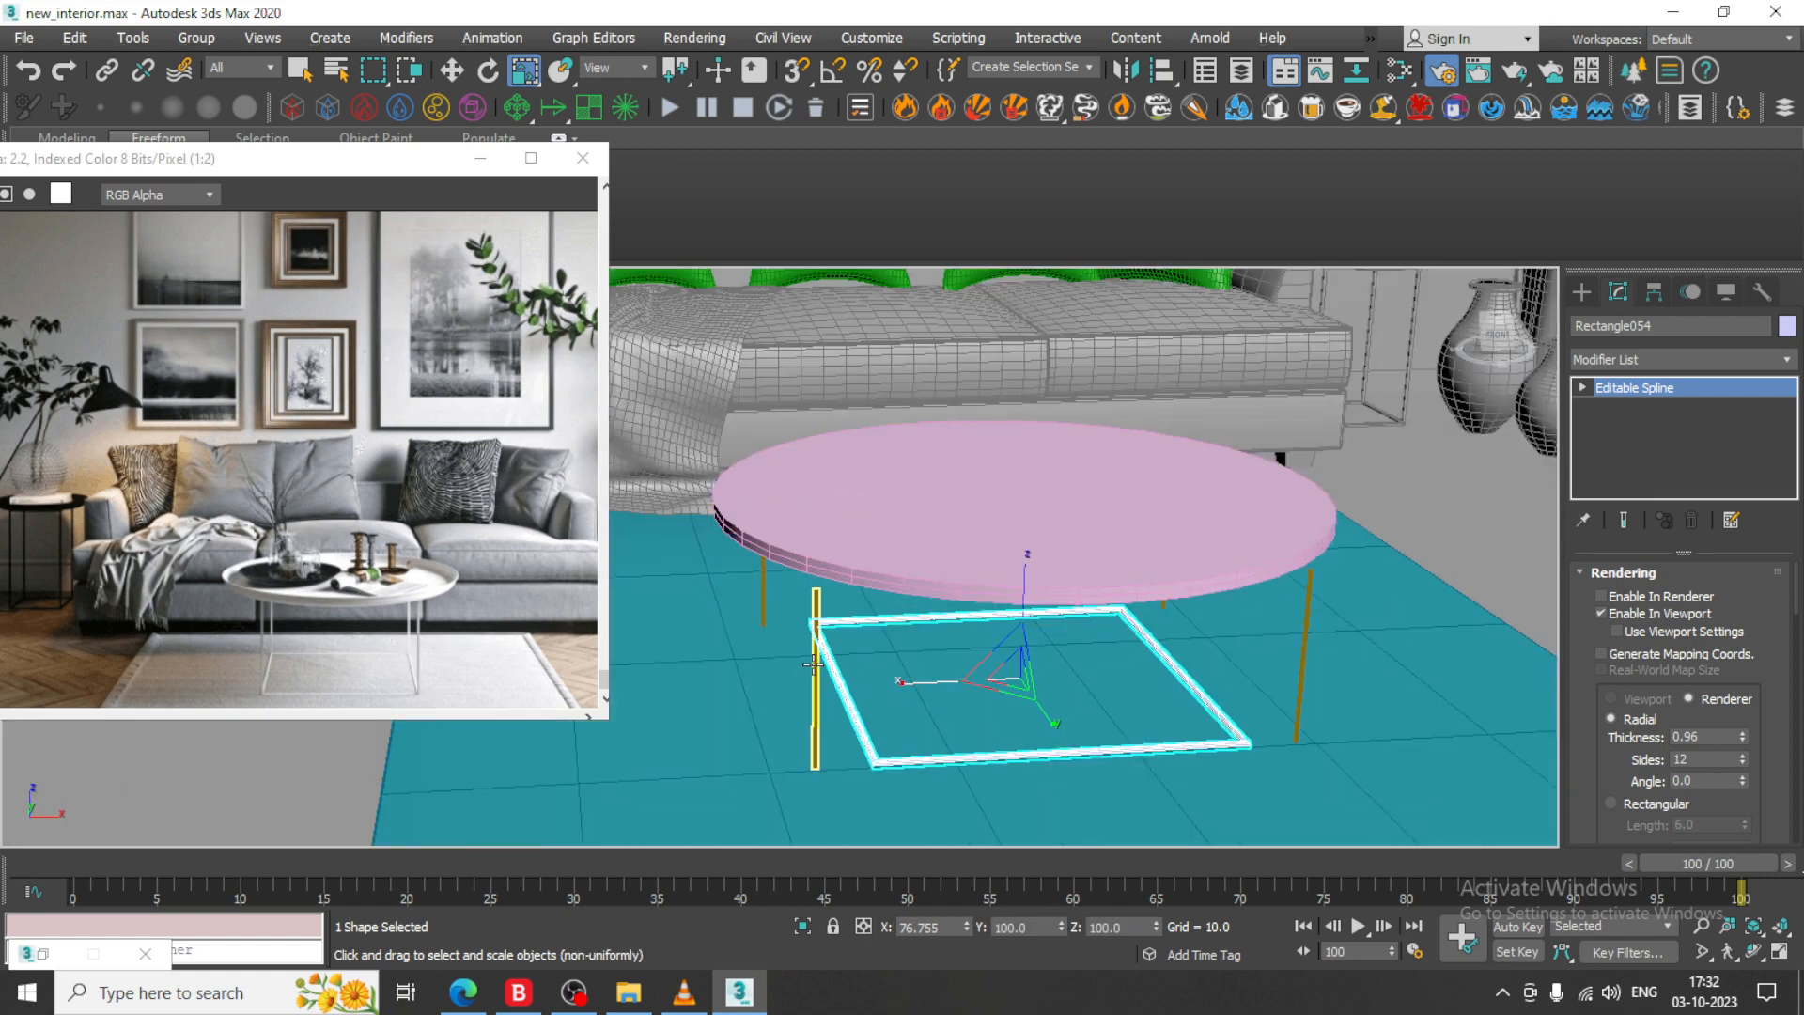
# - Select both left-hand legs and move them about 8.4 along X onto the narrowed frame's left corners
pyautogui.click(814, 663)
pyautogui.keyDown('ctrl'); pyautogui.click(762, 577); pyautogui.keyUp('ctrl')
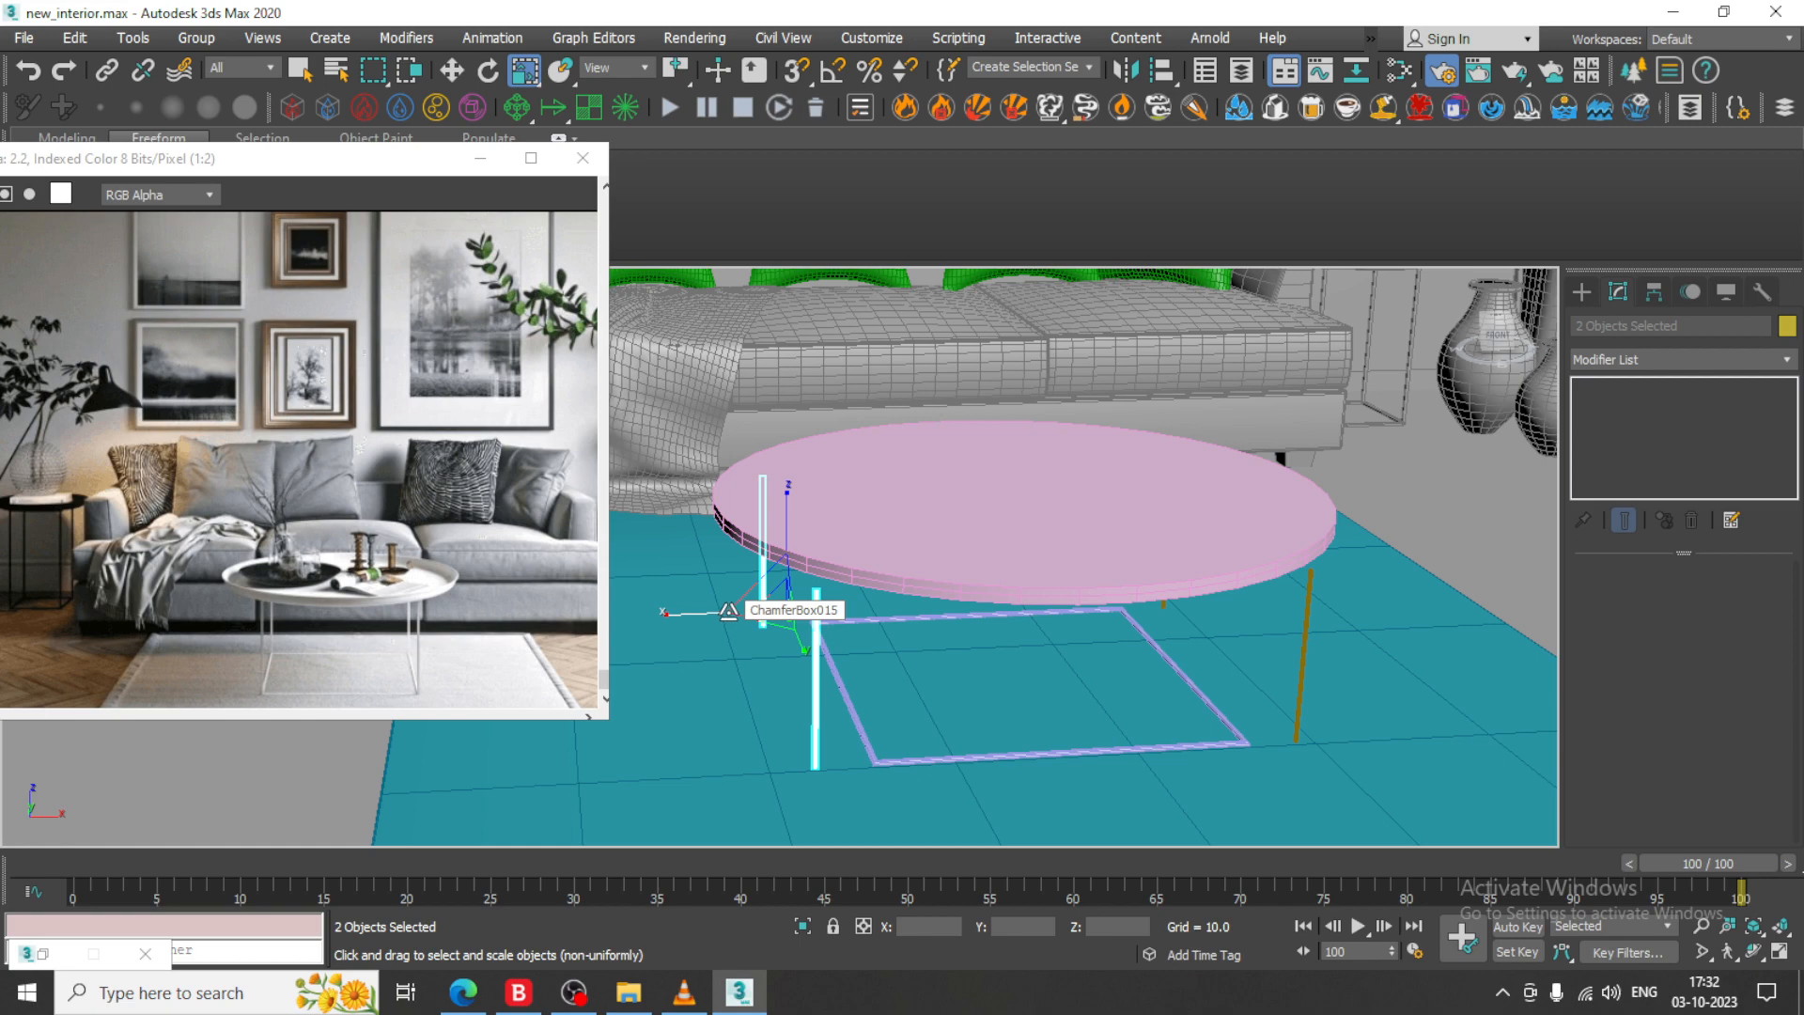
pyautogui.press('w')
pyautogui.moveTo(857, 605); pyautogui.dragTo(919, 618)
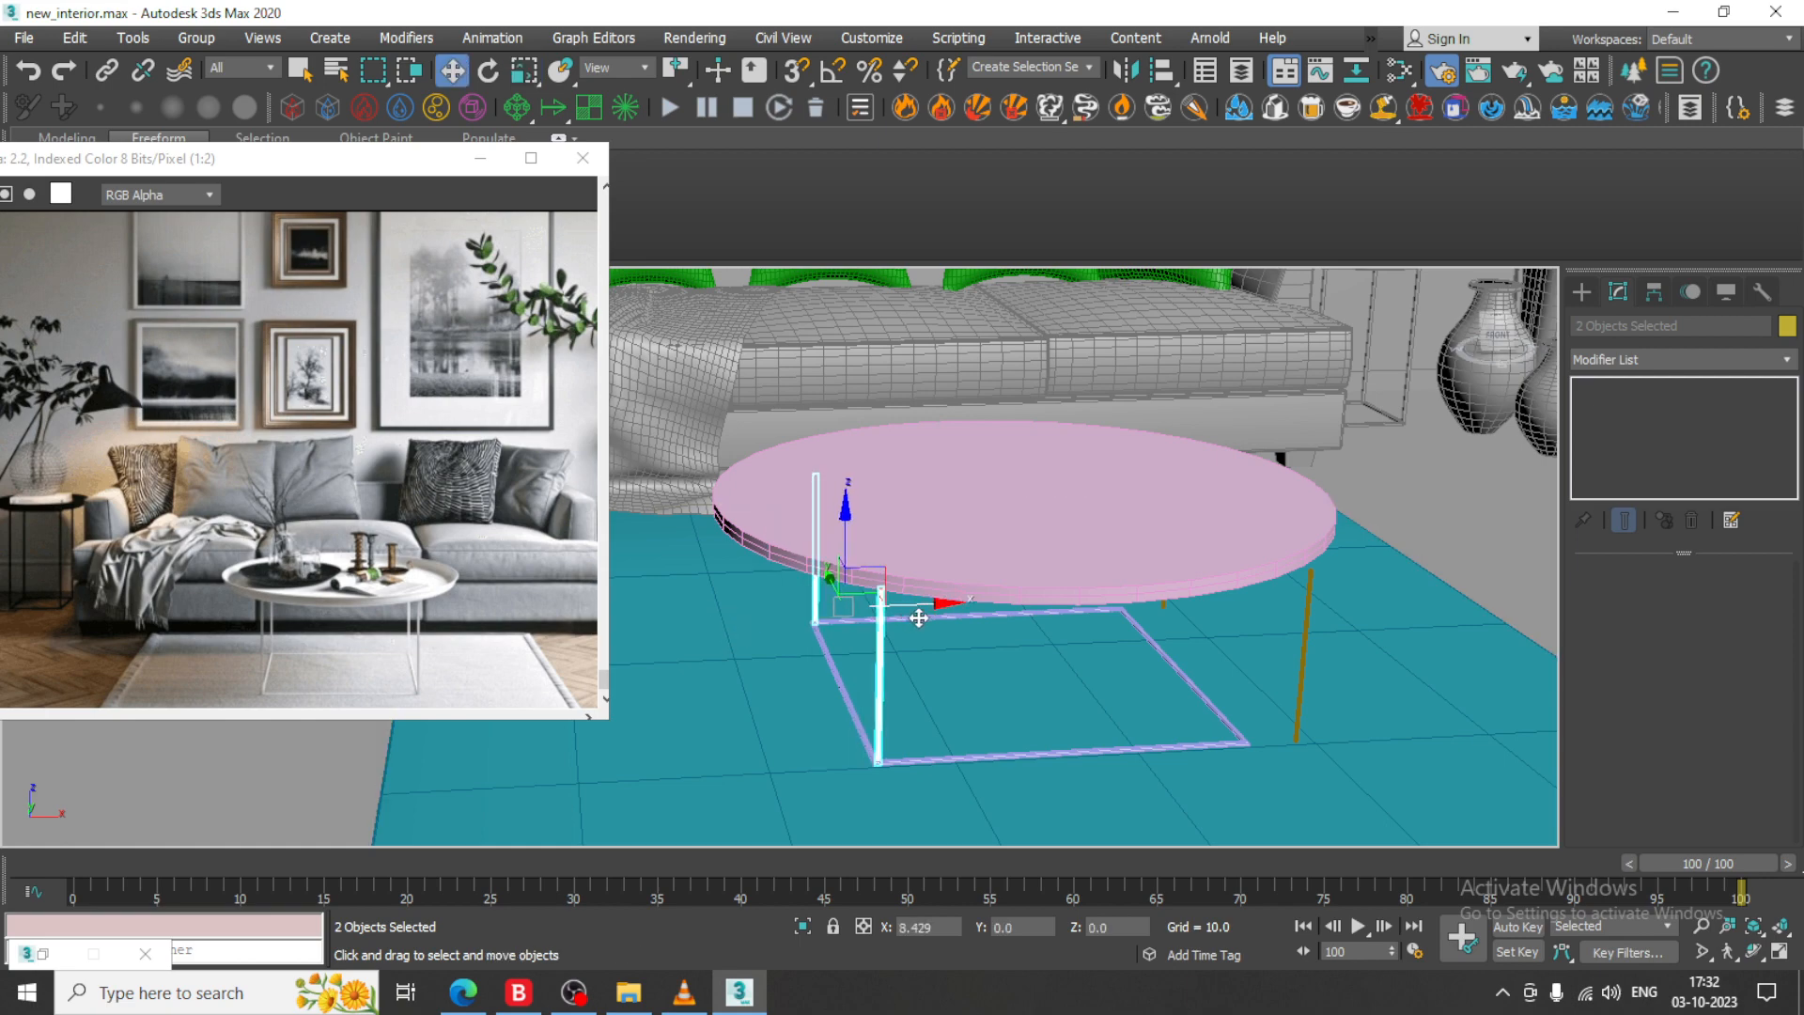
# - Select both right-hand legs and move them about 6.7 inward along X onto the narrowed frame's right corners
pyautogui.keyDown('alt'); pyautogui.moveTo(995, 635); pyautogui.dragTo(1117, 585, button='middle'); pyautogui.keyUp('alt')
pyautogui.click(1088, 546)
pyautogui.keyDown('ctrl'); pyautogui.click(1030, 504); pyautogui.keyUp('ctrl')
pyautogui.moveTo(1125, 545); pyautogui.dragTo(1079, 549)
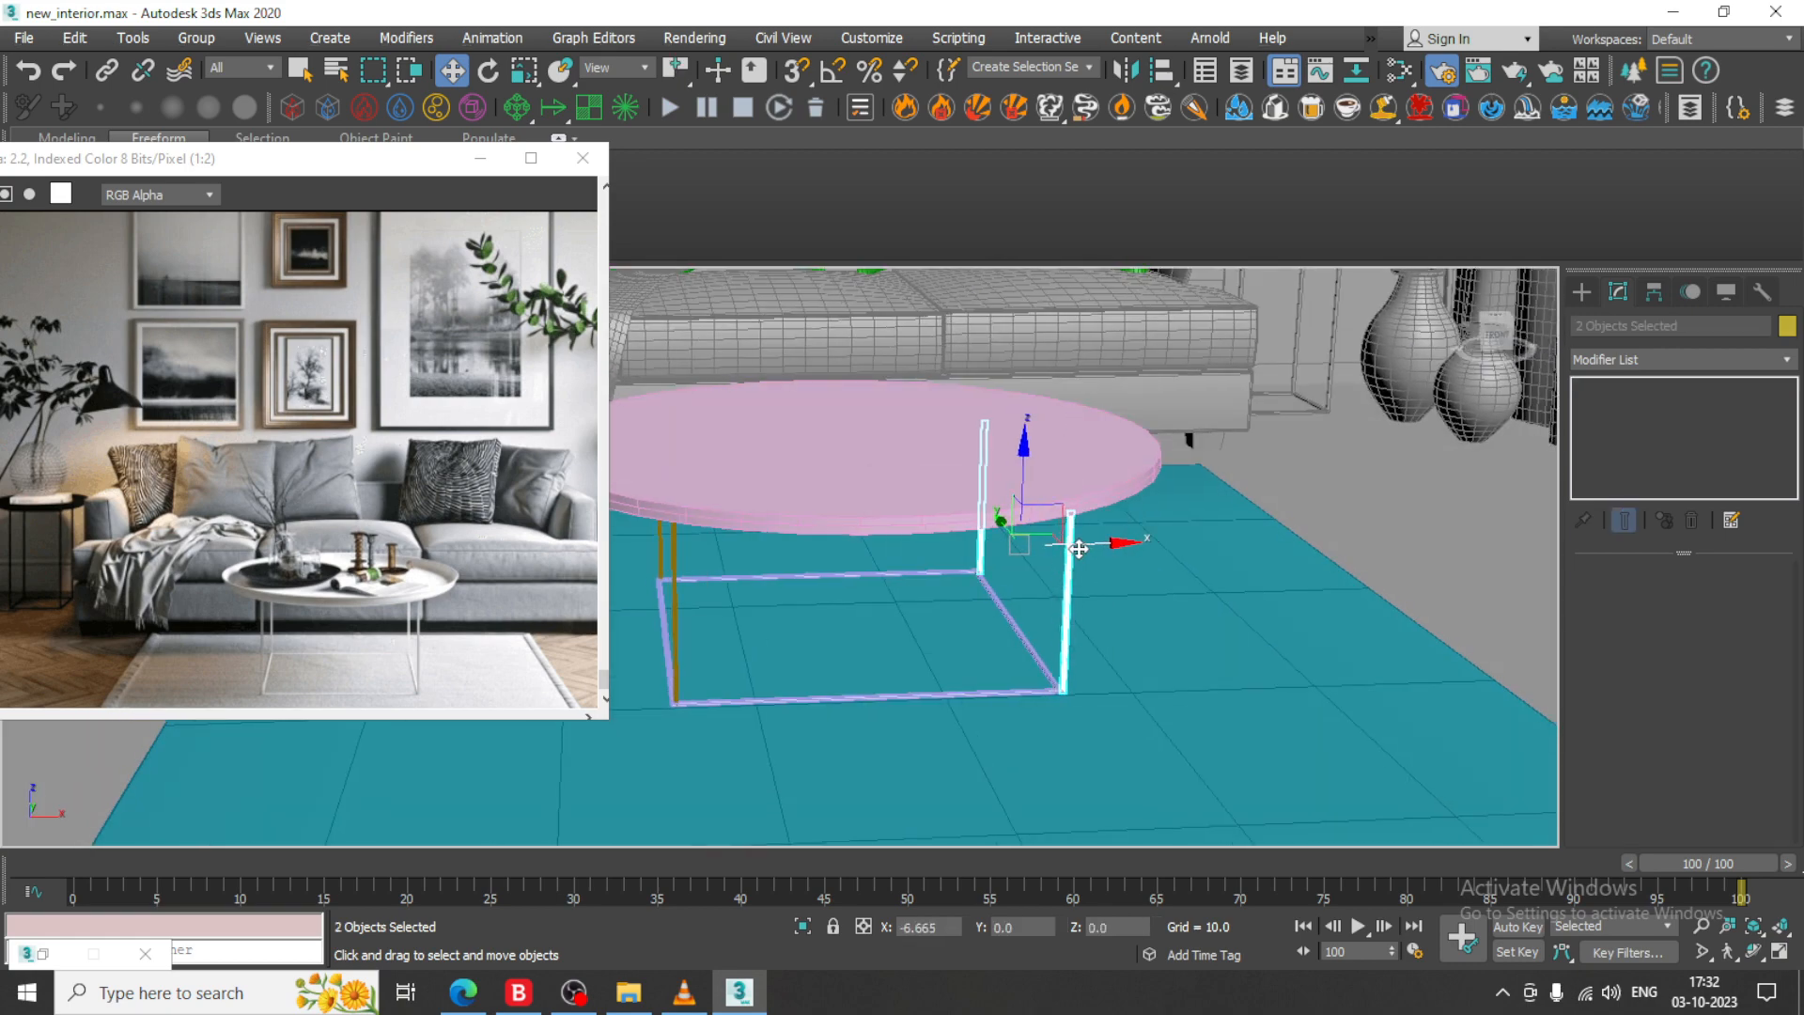
# - Select the round tabletop and scale it slightly over the leg frame
pyautogui.click(894, 471)
pyautogui.scroll(3, 883, 451)
pyautogui.press('r')
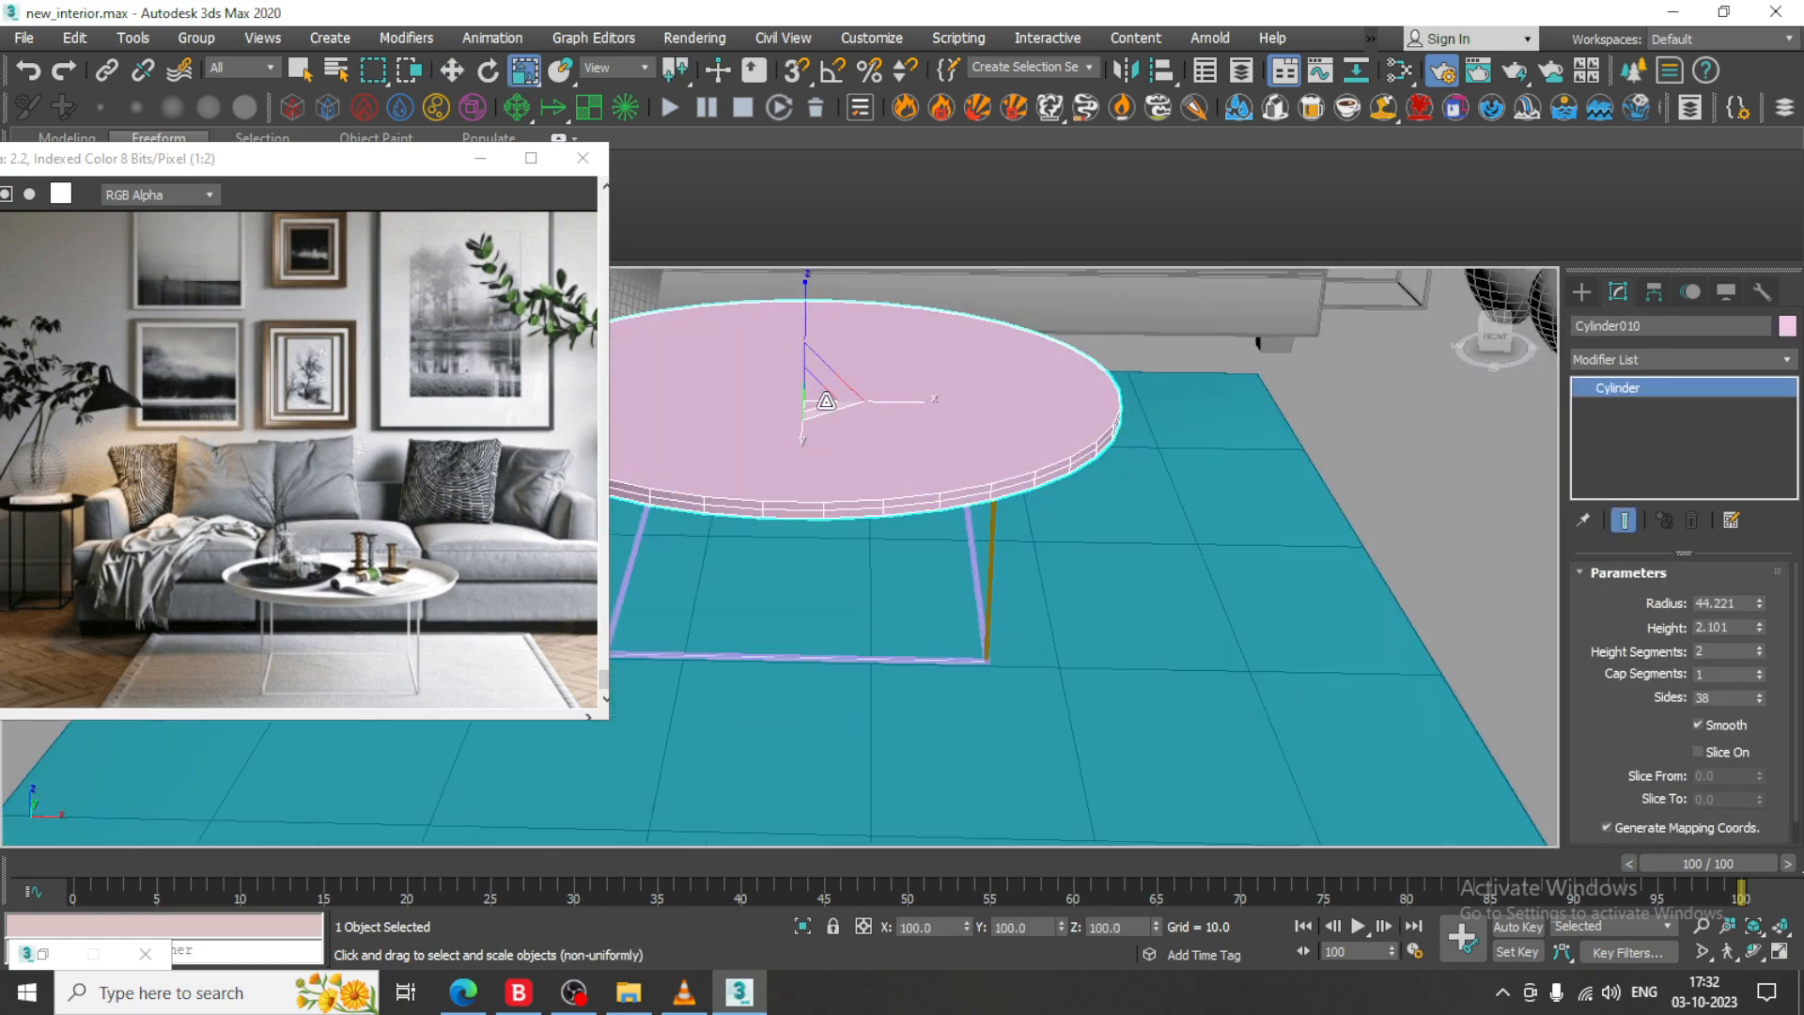
pyautogui.moveTo(817, 391); pyautogui.dragTo(826, 394)
pyautogui.keyDown('alt'); pyautogui.moveTo(827, 394); pyautogui.dragTo(1068, 583, button='middle'); pyautogui.keyUp('alt')
# - Move the tabletop to X -18.211 and lower it to Z 26.276 so it is centred and seated on the legs
pyautogui.press('w')
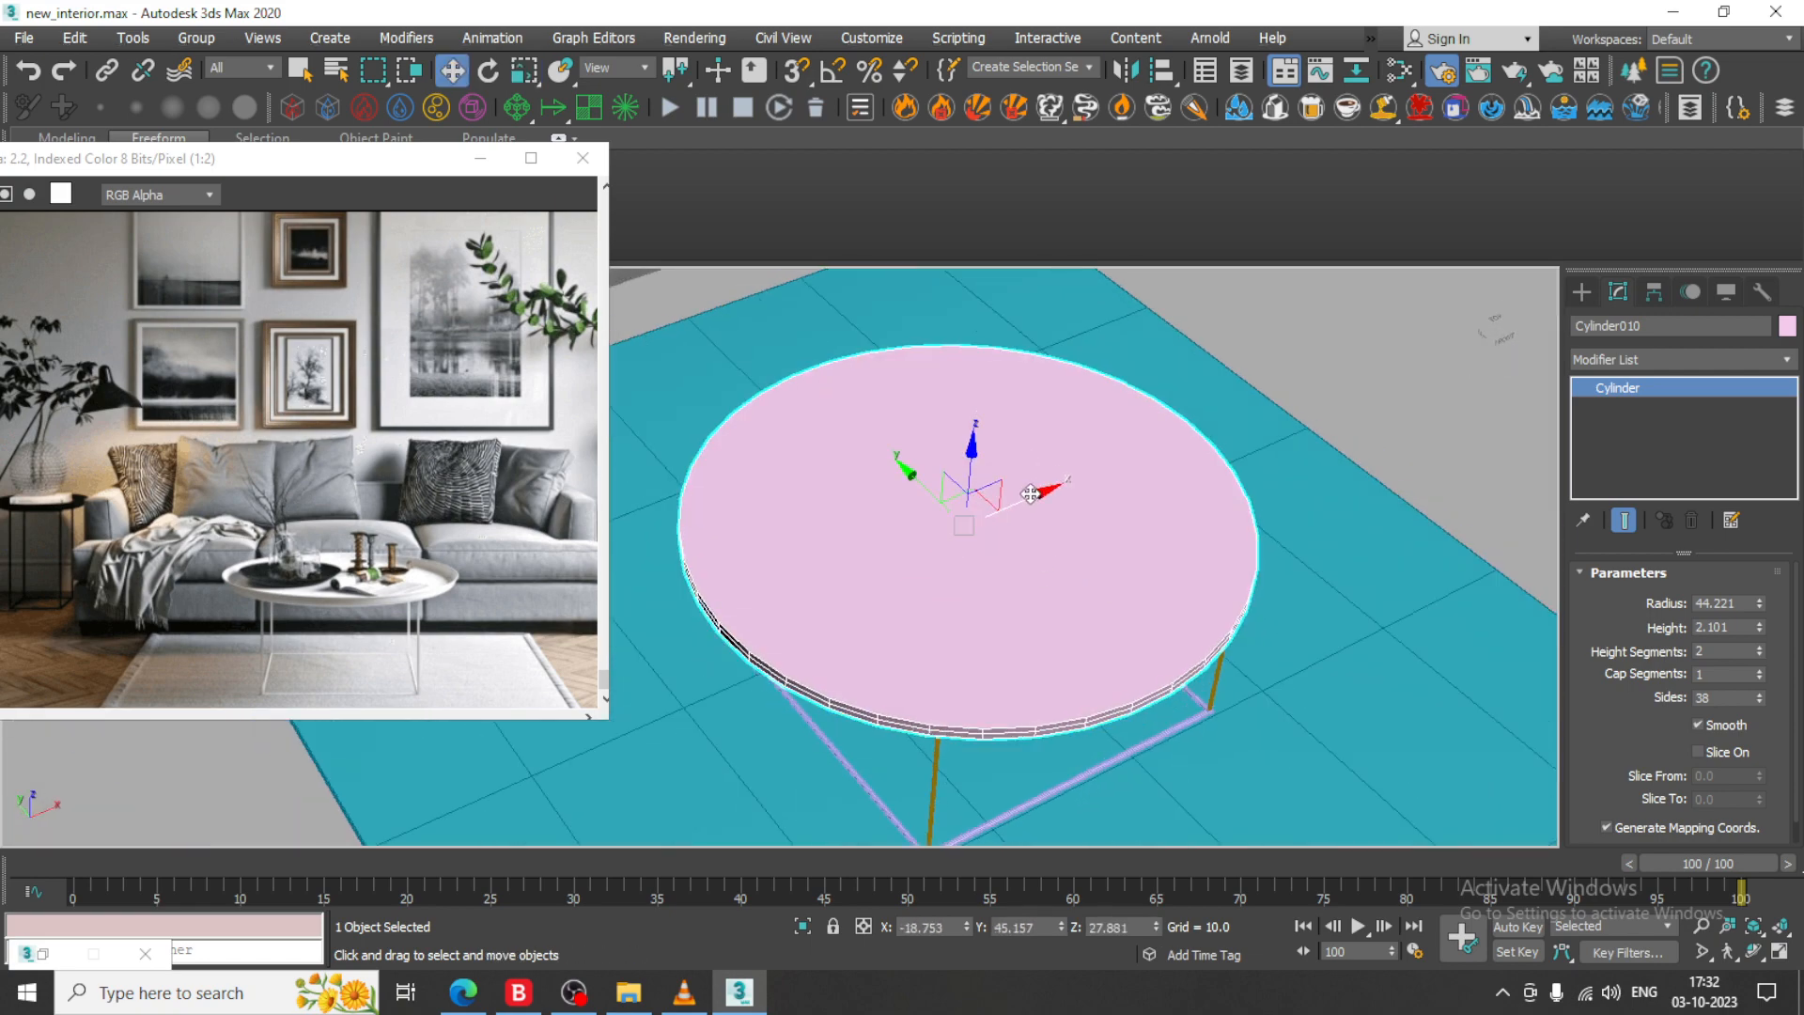
pyautogui.moveTo(1031, 493); pyautogui.dragTo(1043, 498)
pyautogui.keyDown('alt'); pyautogui.moveTo(1043, 499); pyautogui.dragTo(933, 428, button='middle'); pyautogui.keyUp('alt')
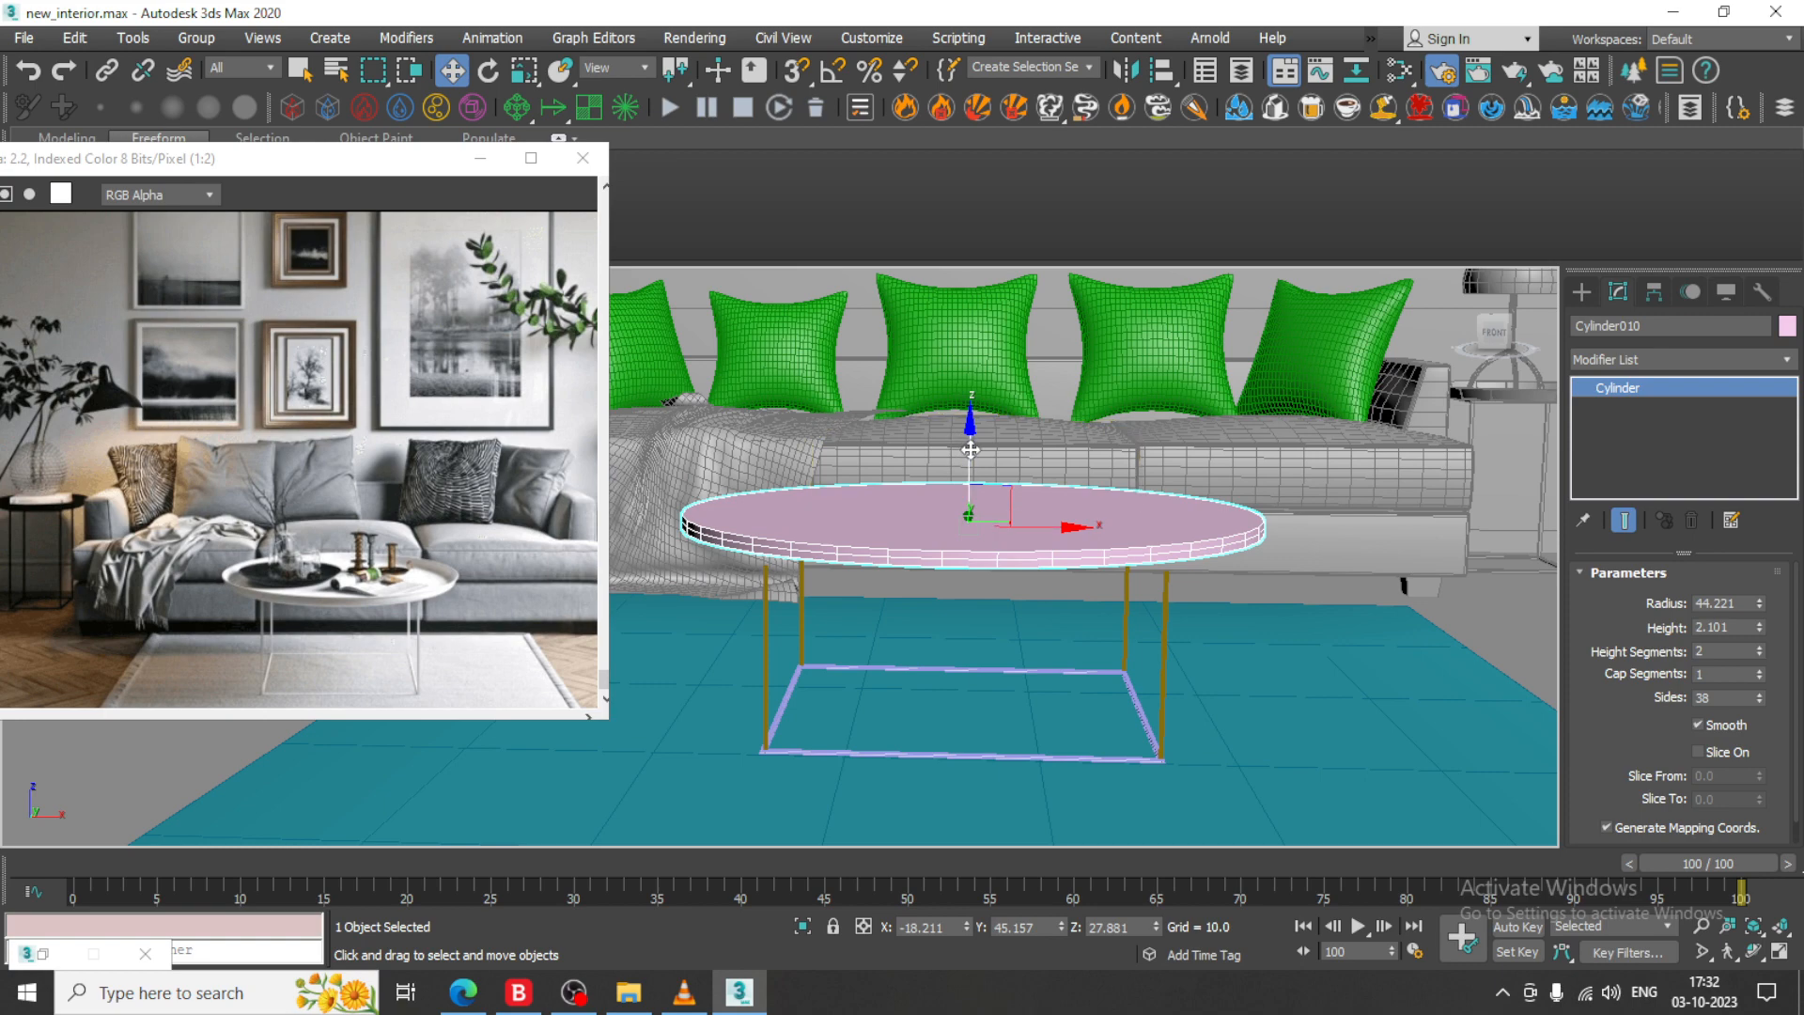
pyautogui.moveTo(970, 445); pyautogui.dragTo(971, 459)
pyautogui.keyDown('alt'); pyautogui.moveTo(971, 460); pyautogui.dragTo(1047, 588, button='middle'); pyautogui.keyUp('alt')
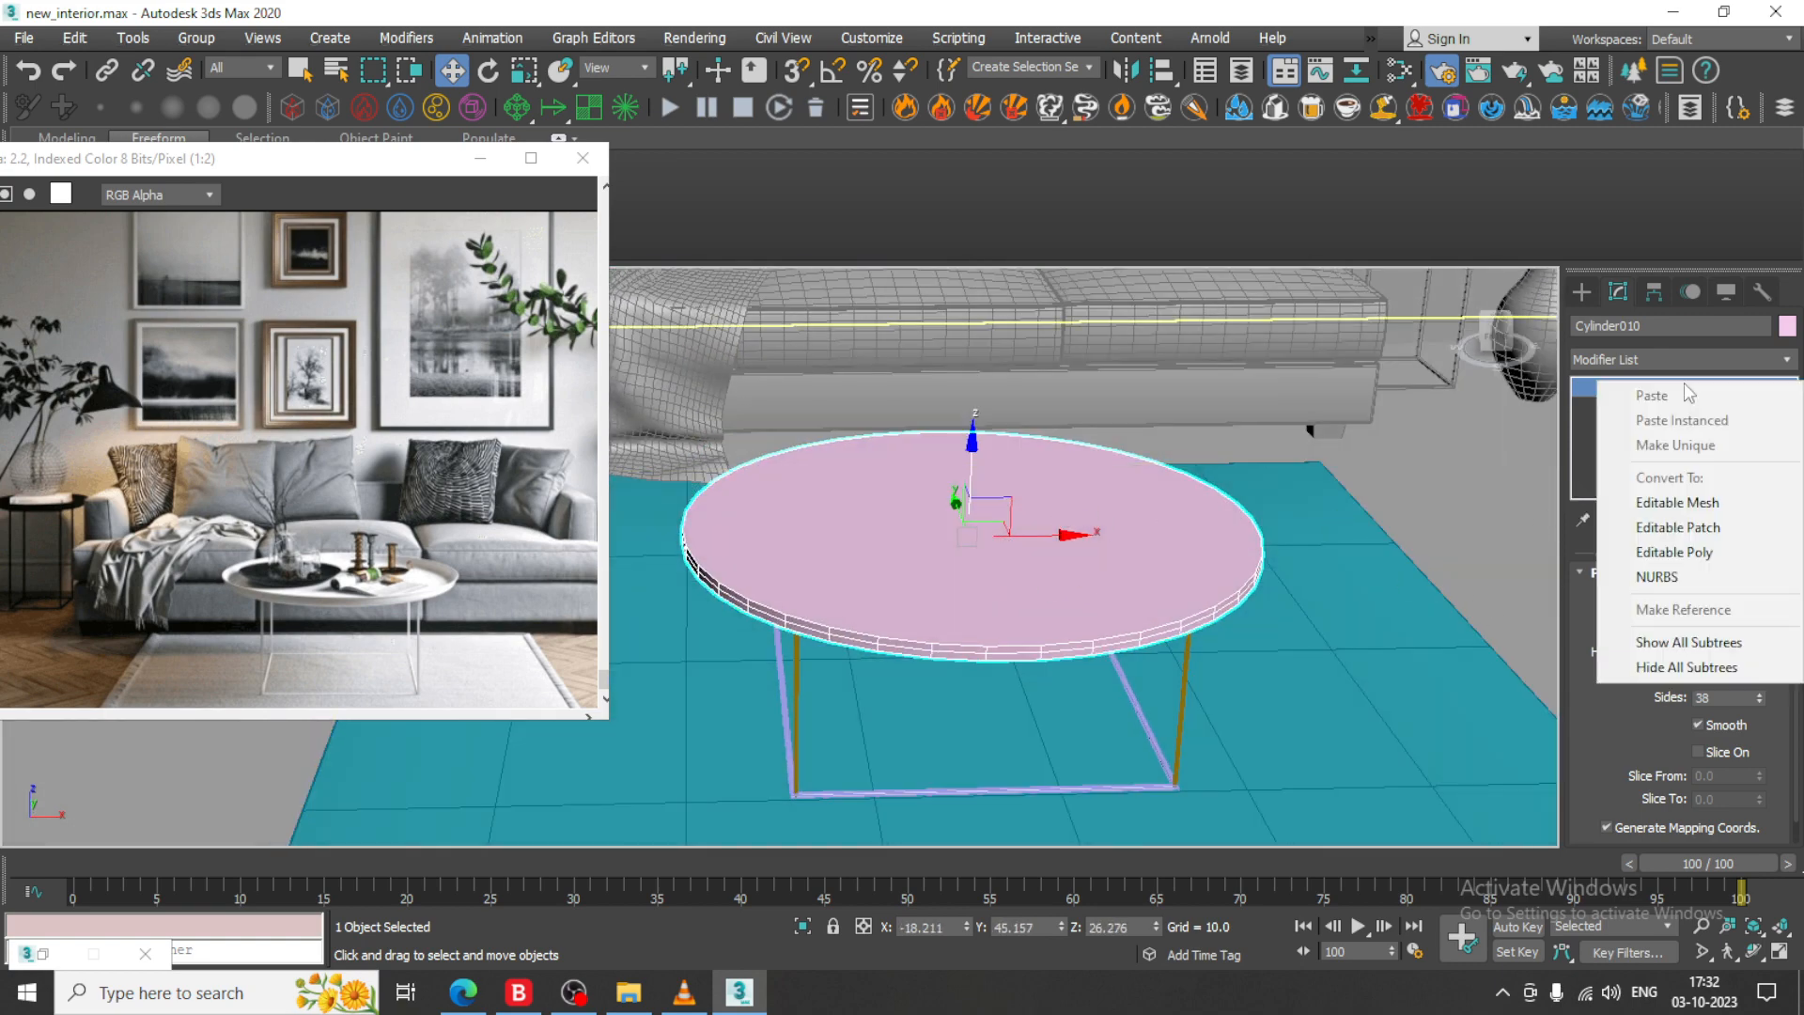
# - Convert the round tabletop to an editable poly and inset its top polygon by 1.0
pyautogui.rightClick(1685, 389)
pyautogui.click(1711, 555)
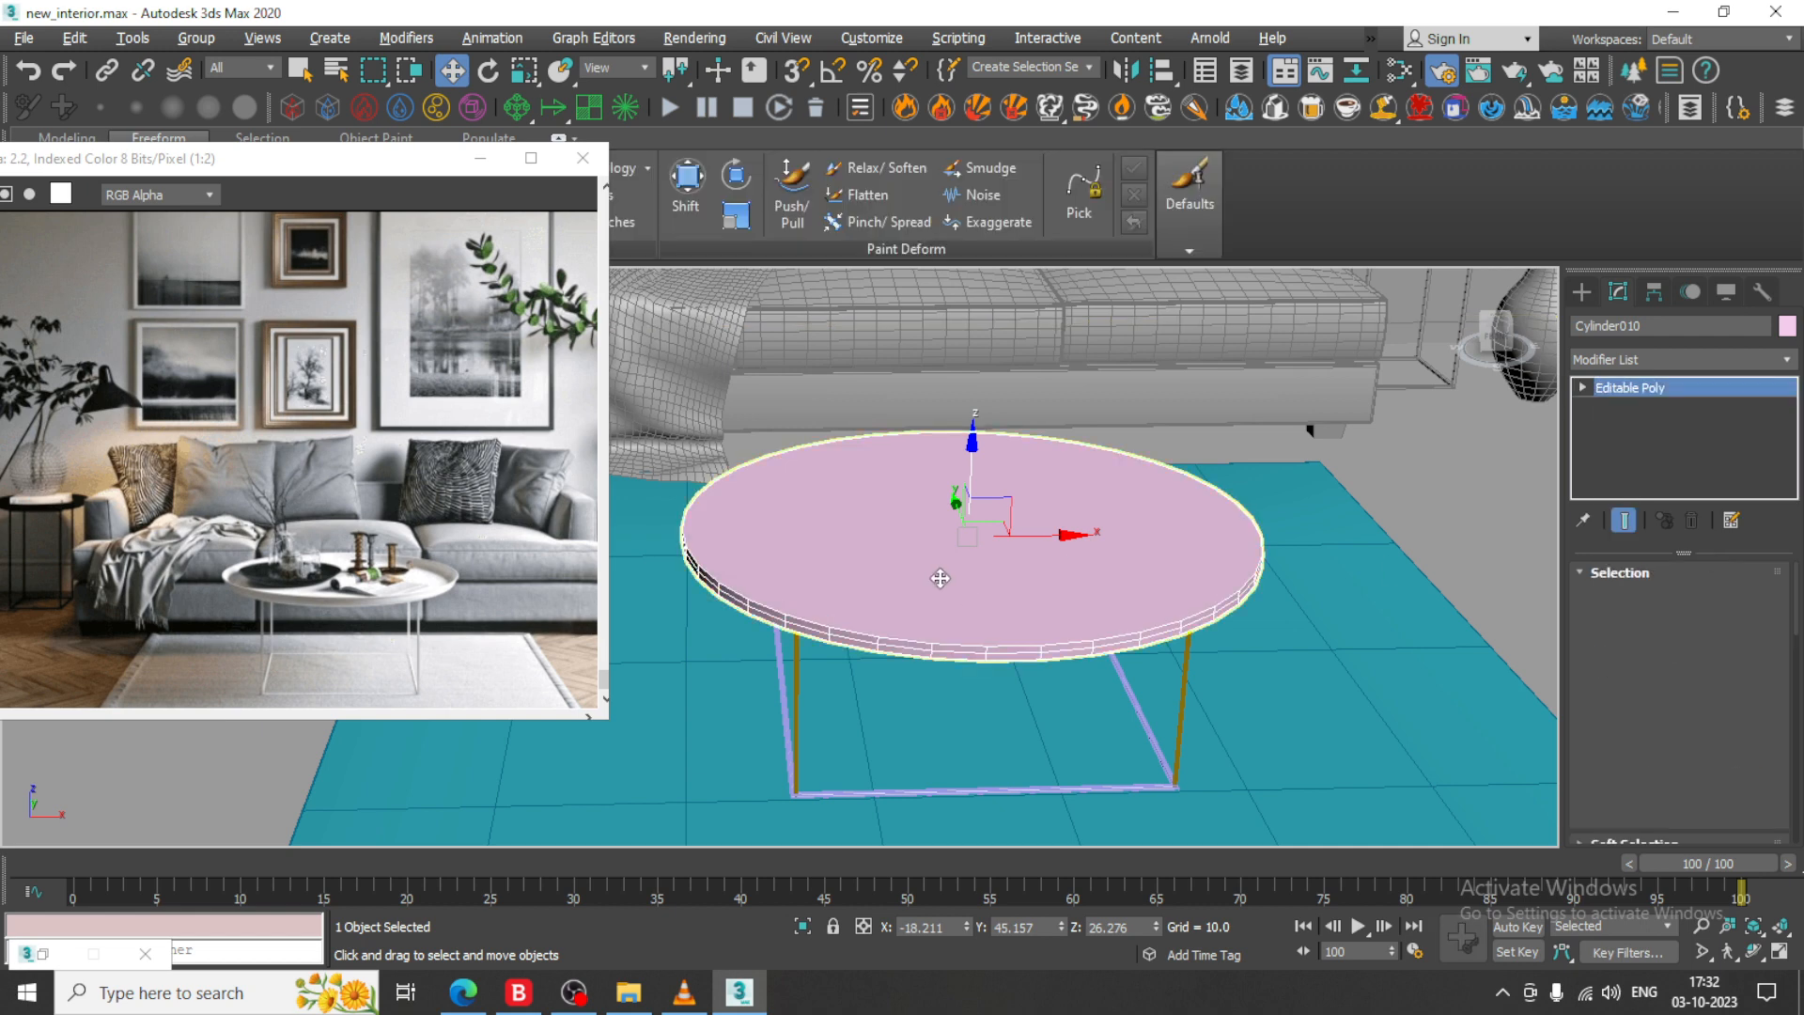
pyautogui.press('4')
pyautogui.click(1021, 621)
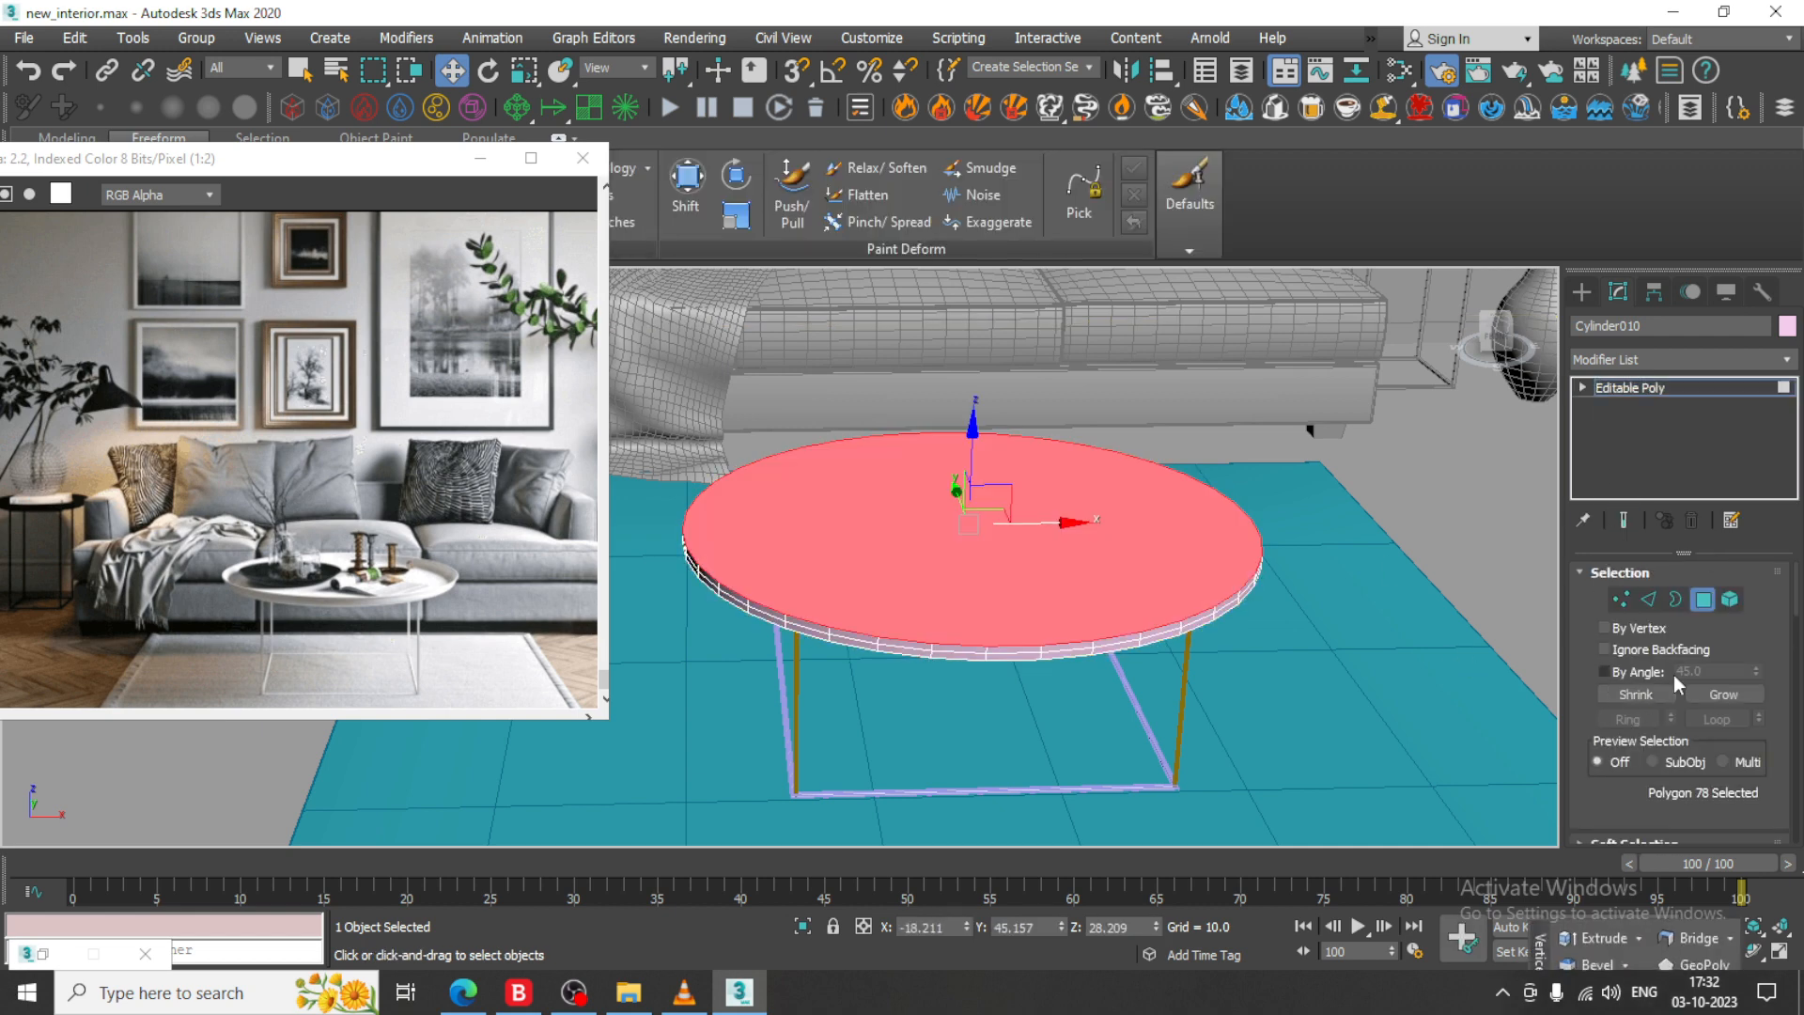
pyautogui.scroll(-3, 1631, 813)
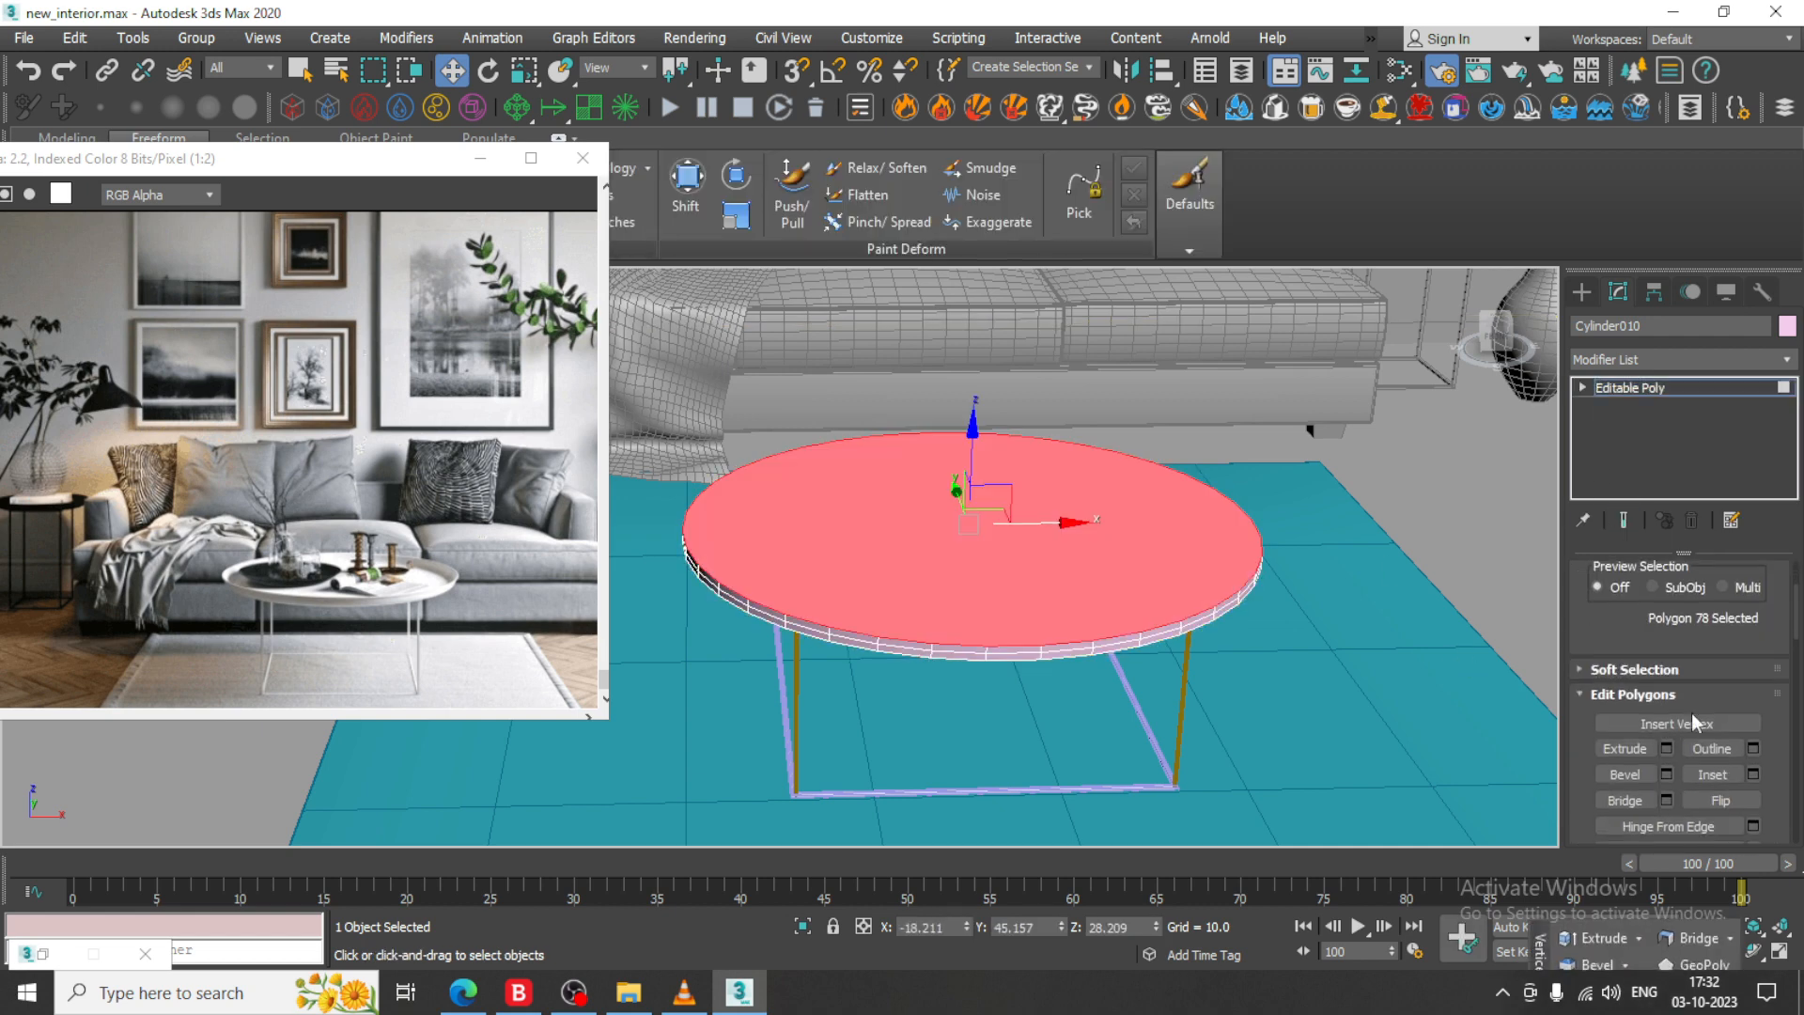
pyautogui.click(1753, 774)
pyautogui.moveTo(797, 602); pyautogui.dragTo(795, 585)
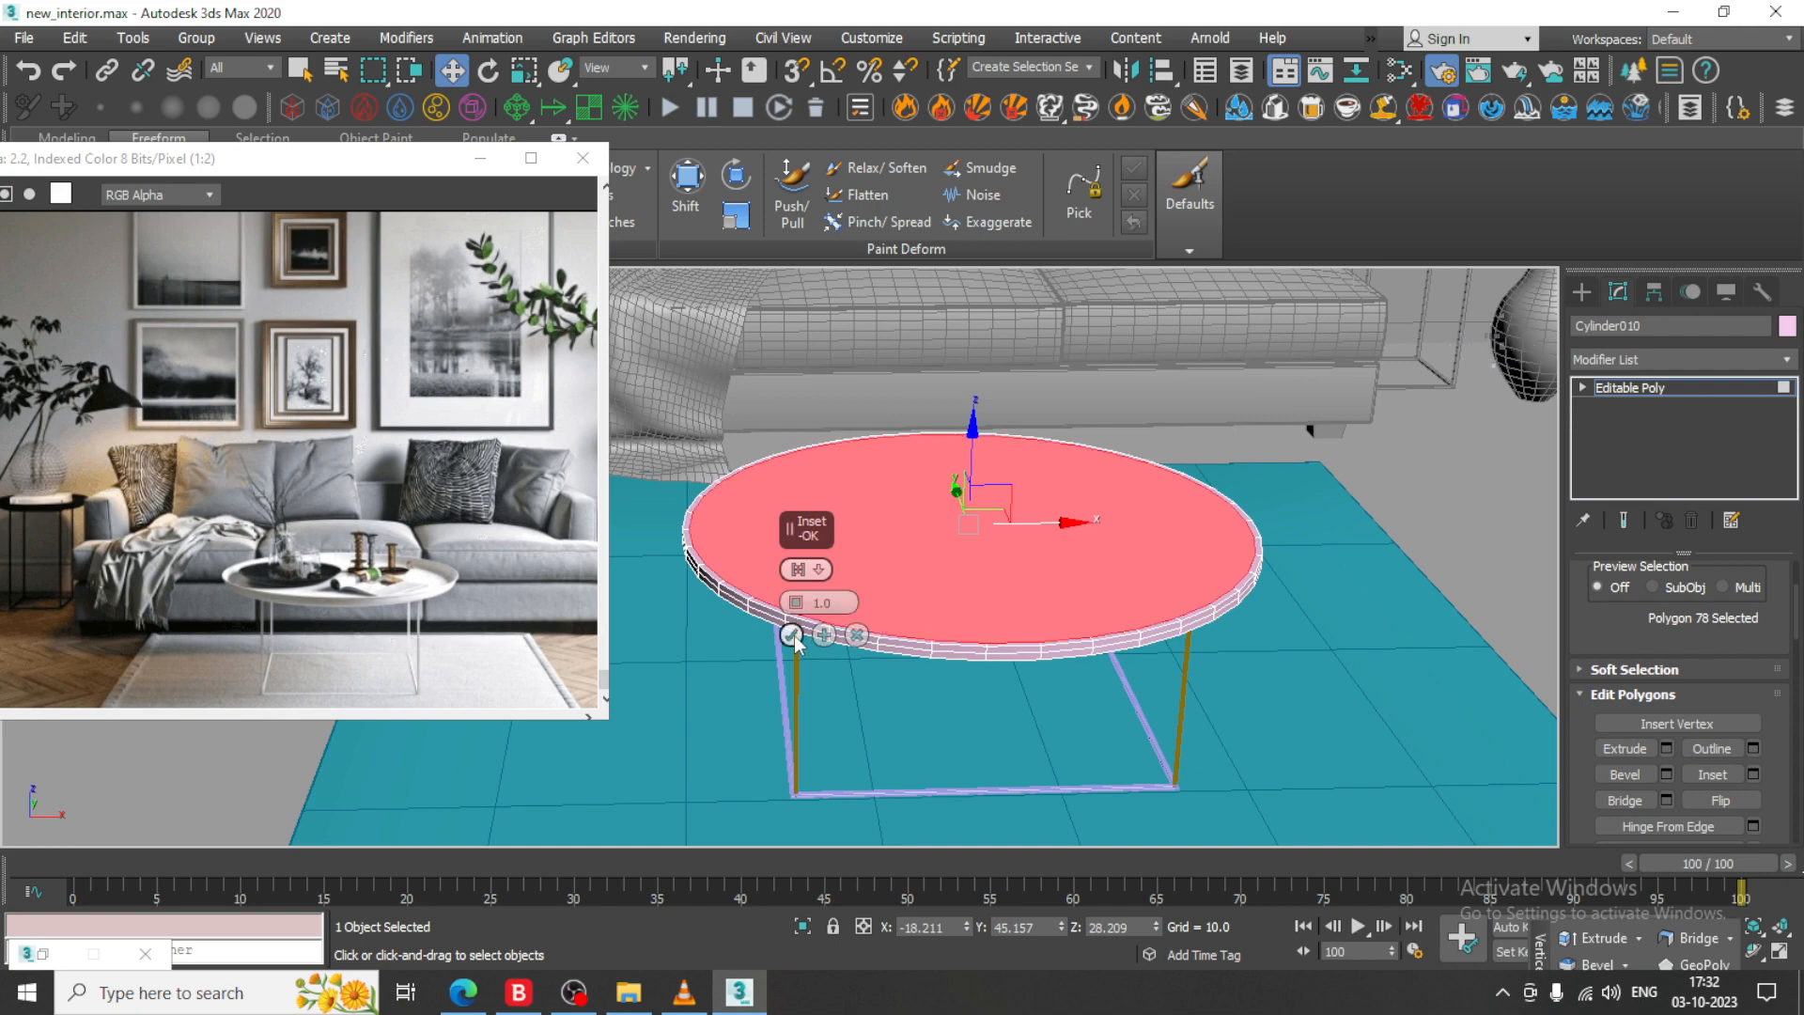
pyautogui.click(791, 635)
# - Select the tabletop's upper vertex rows in the front view and raise them slightly to about Z 28.565 to thicken the top
pyautogui.hotkey('alt', 'w')
pyautogui.rightClick(1205, 432)
pyautogui.press('z')
pyautogui.hotkey('alt', 'w')
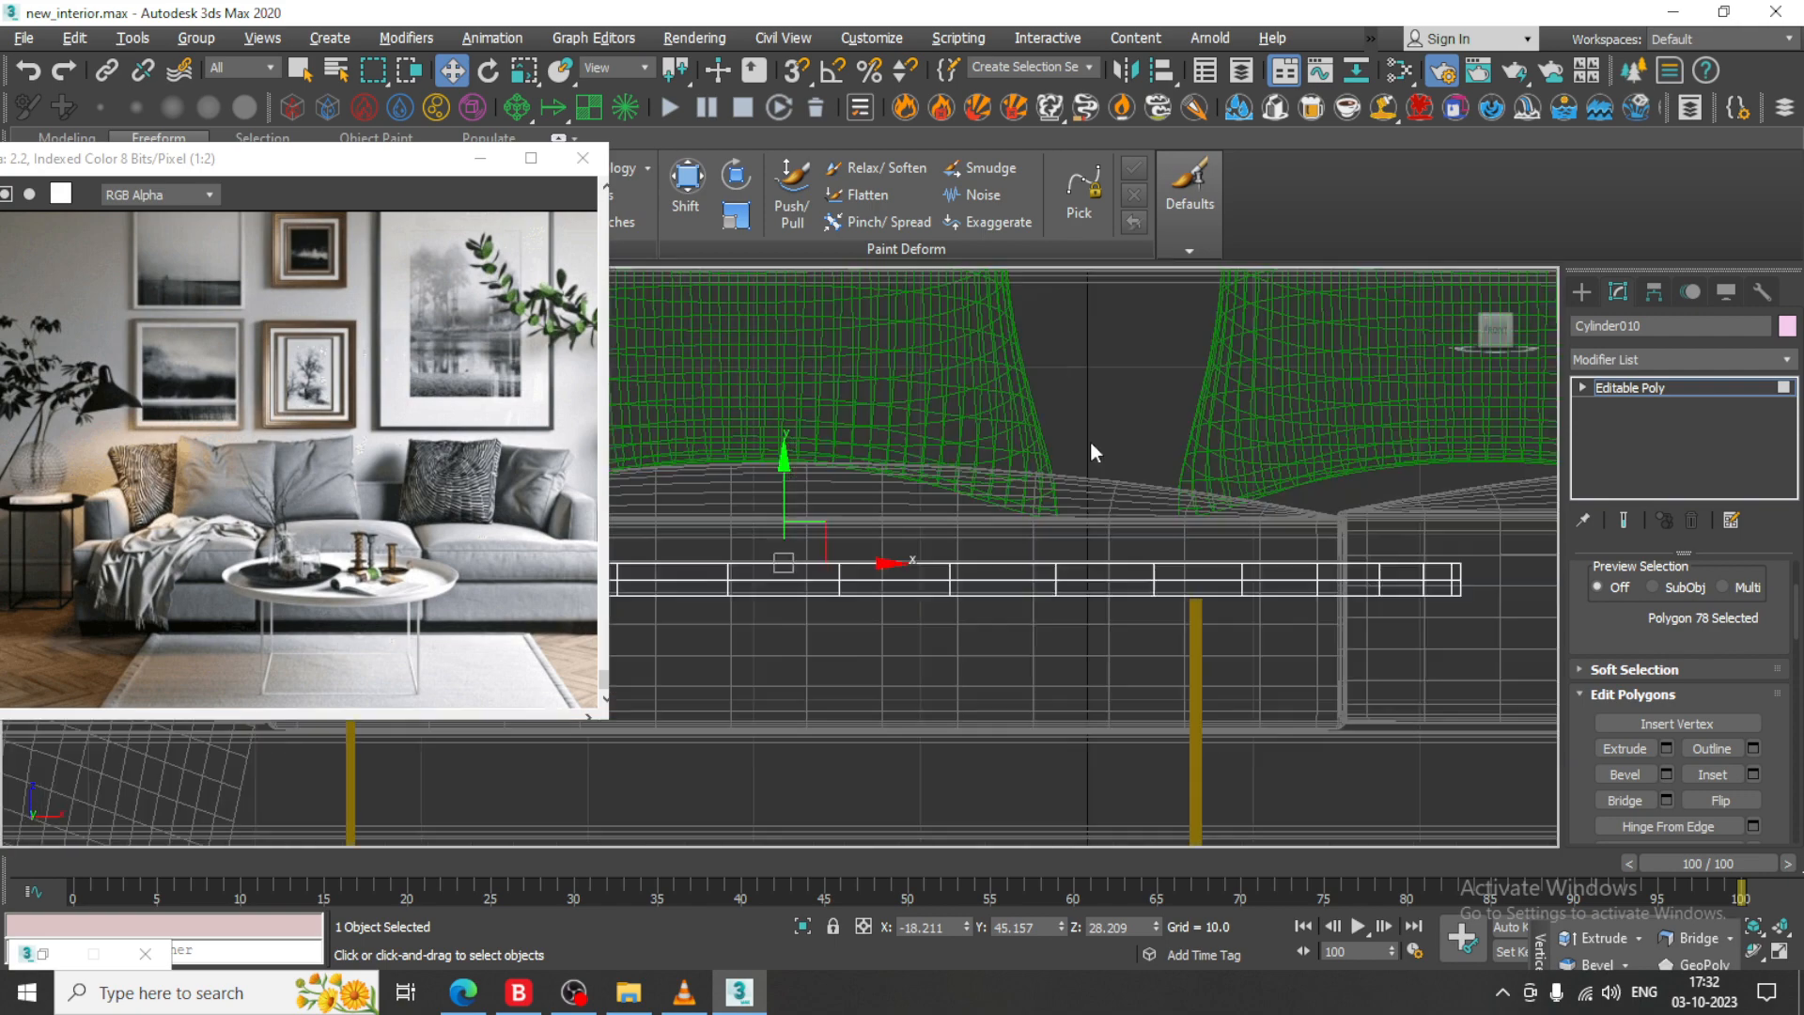
pyautogui.moveTo(844, 519); pyautogui.dragTo(1126, 491, button='middle')
pyautogui.scroll(-3, 1093, 505)
pyautogui.press('1')
pyautogui.moveTo(703, 458); pyautogui.dragTo(1514, 534)
pyautogui.moveTo(1092, 444); pyautogui.dragTo(1097, 460, button='middle')
pyautogui.moveTo(1084, 473); pyautogui.dragTo(1084, 465)
pyautogui.hotkey('alt', 'w')
pyautogui.middleClick(1108, 590)
pyautogui.hotkey('alt', 'w')
pyautogui.moveTo(1108, 591); pyautogui.dragTo(1100, 592, button='middle')
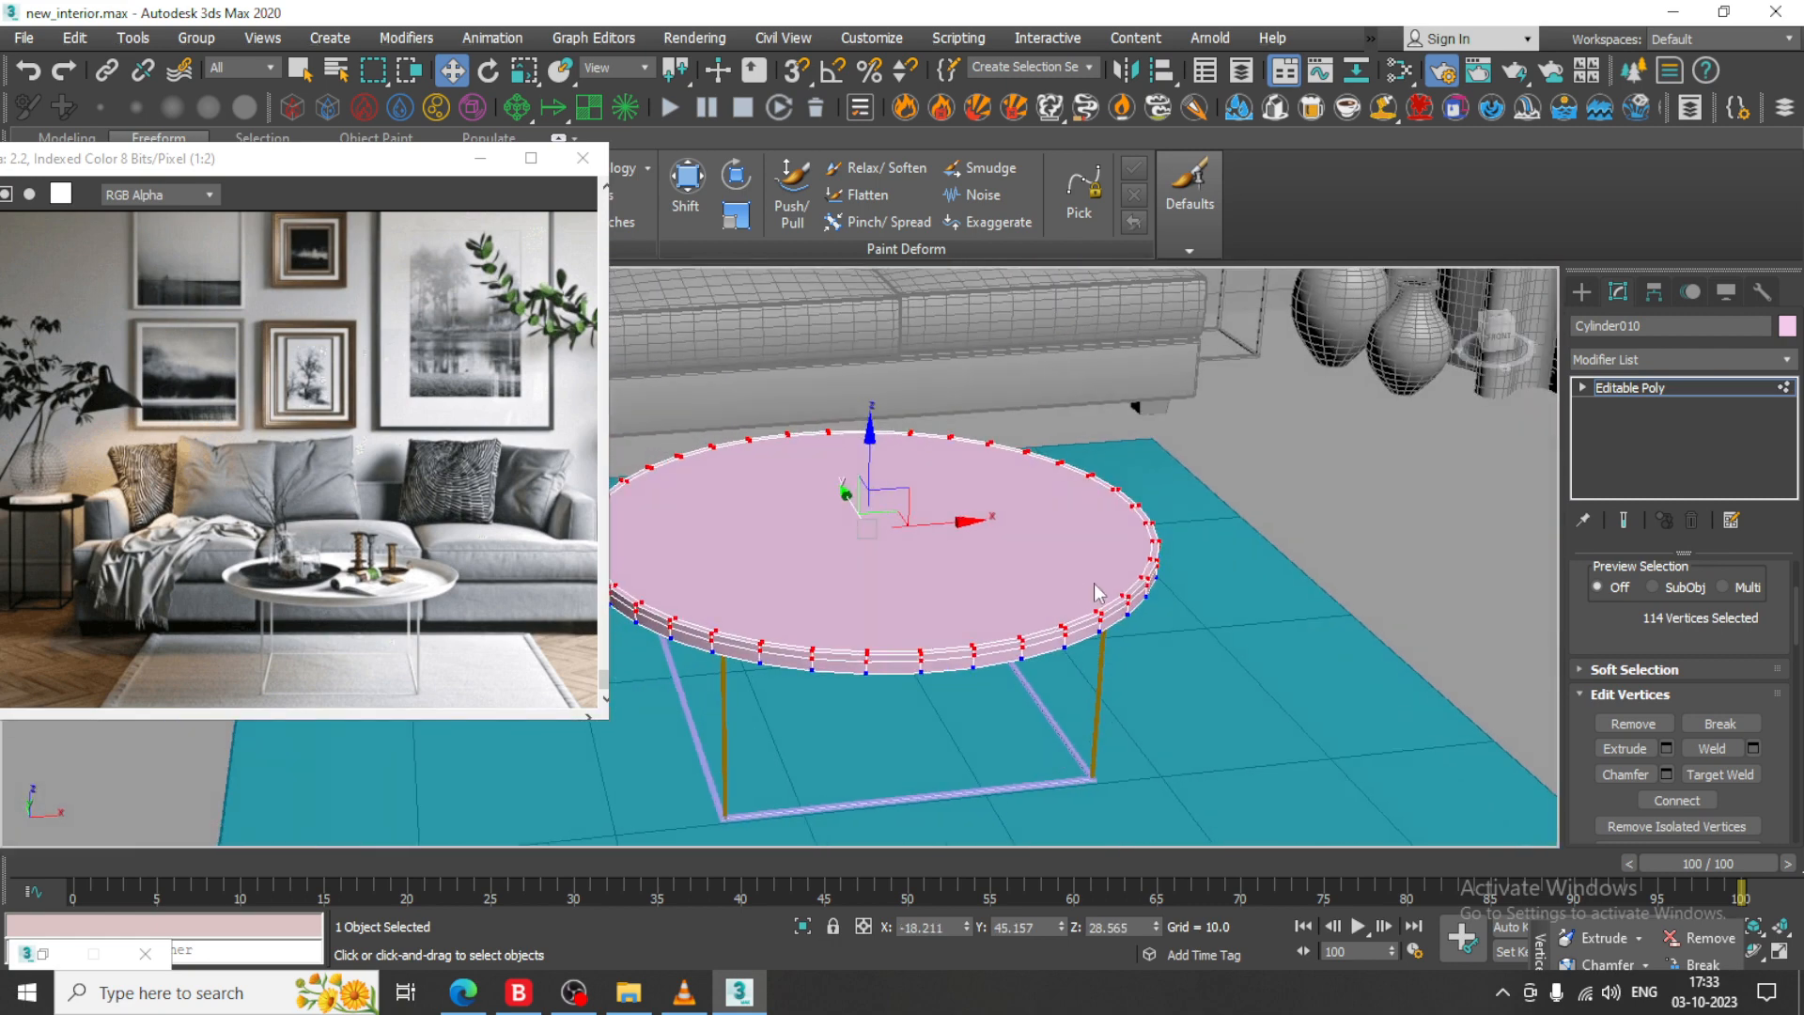
# - Bevel the tabletop's inset top polygon down by a height of -1.775 with an outline of -1.0 to form a raised rim
pyautogui.press('4')
pyautogui.keyDown('alt'); pyautogui.moveTo(1344, 761); pyautogui.dragTo(1374, 796, button='middle'); pyautogui.keyUp('alt')
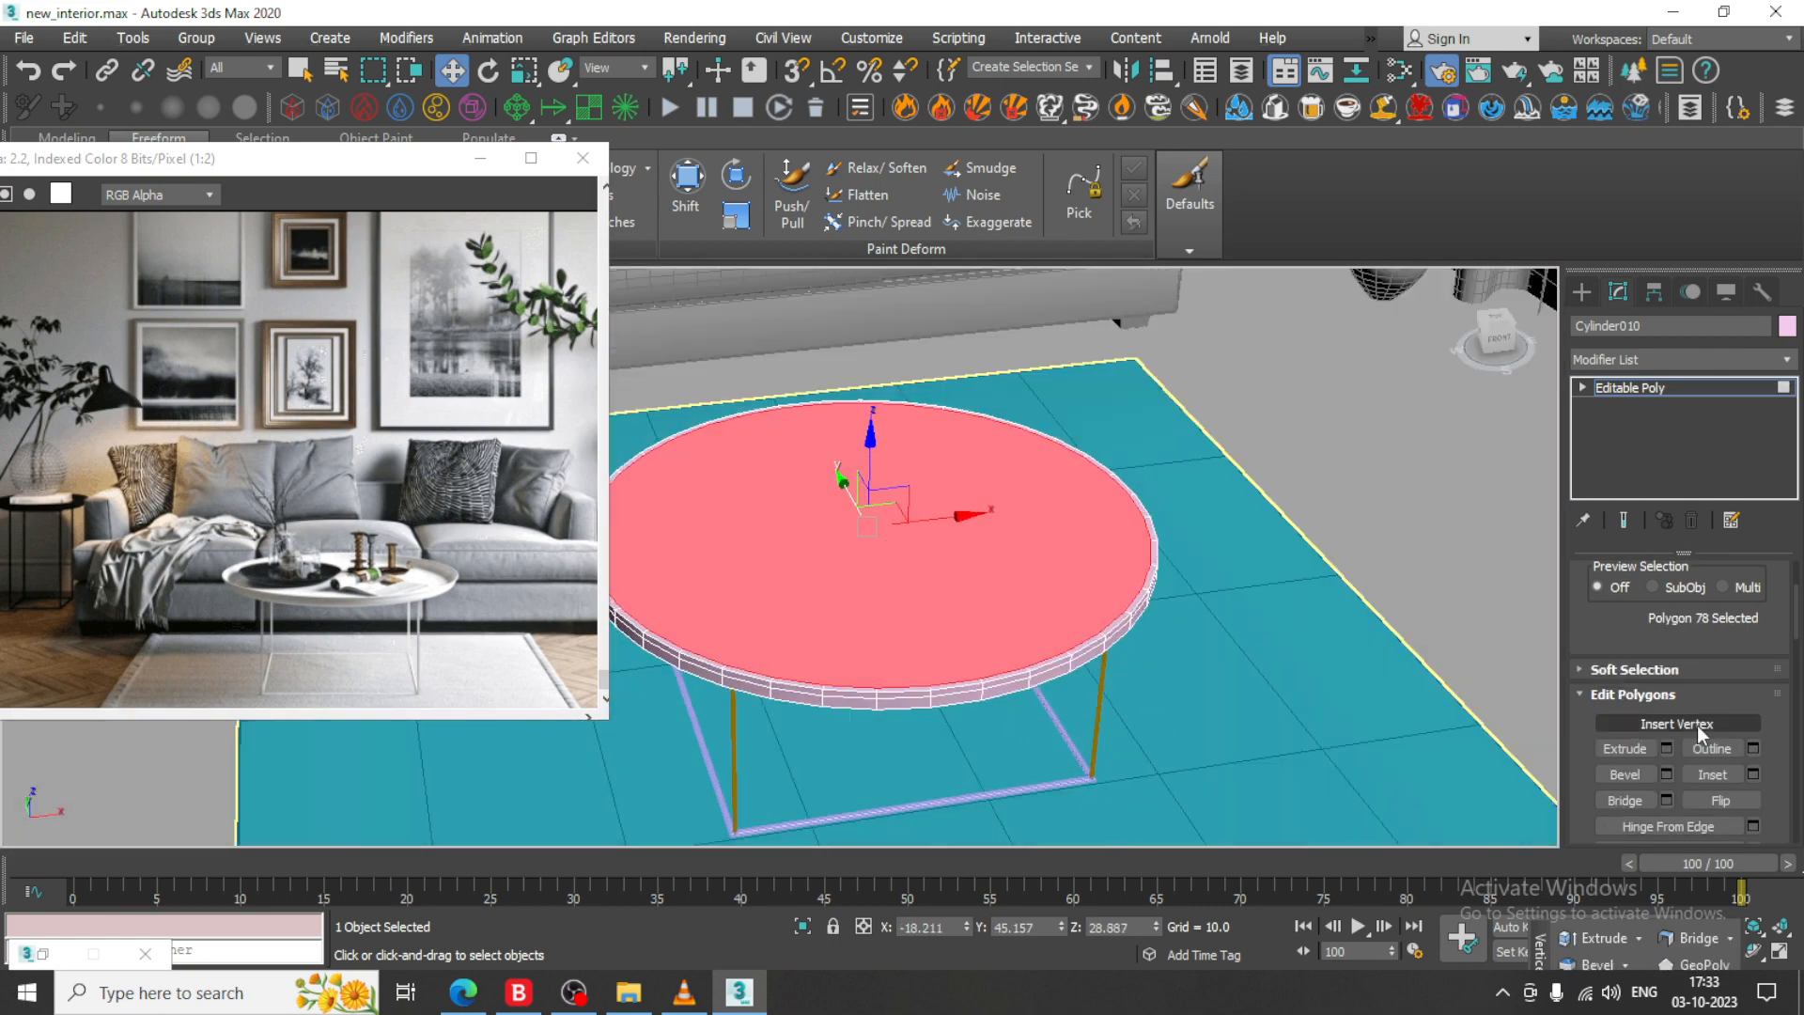
pyautogui.press('r')
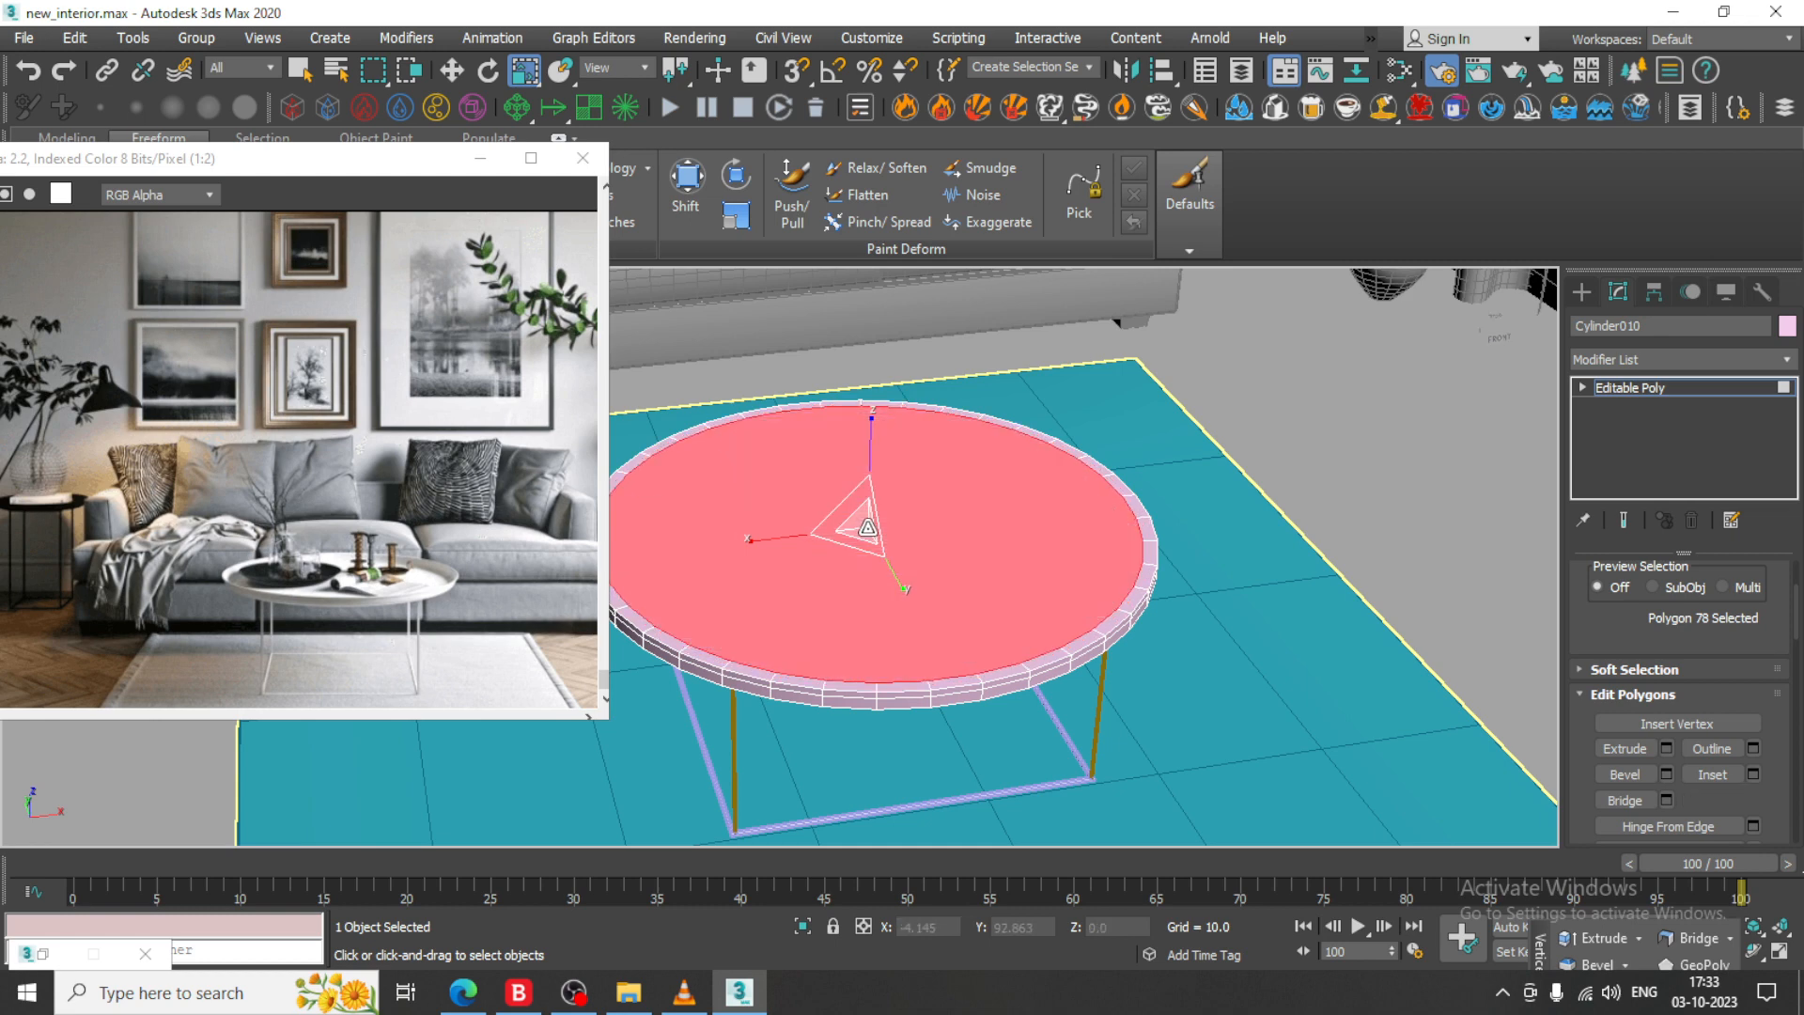
pyautogui.press('w')
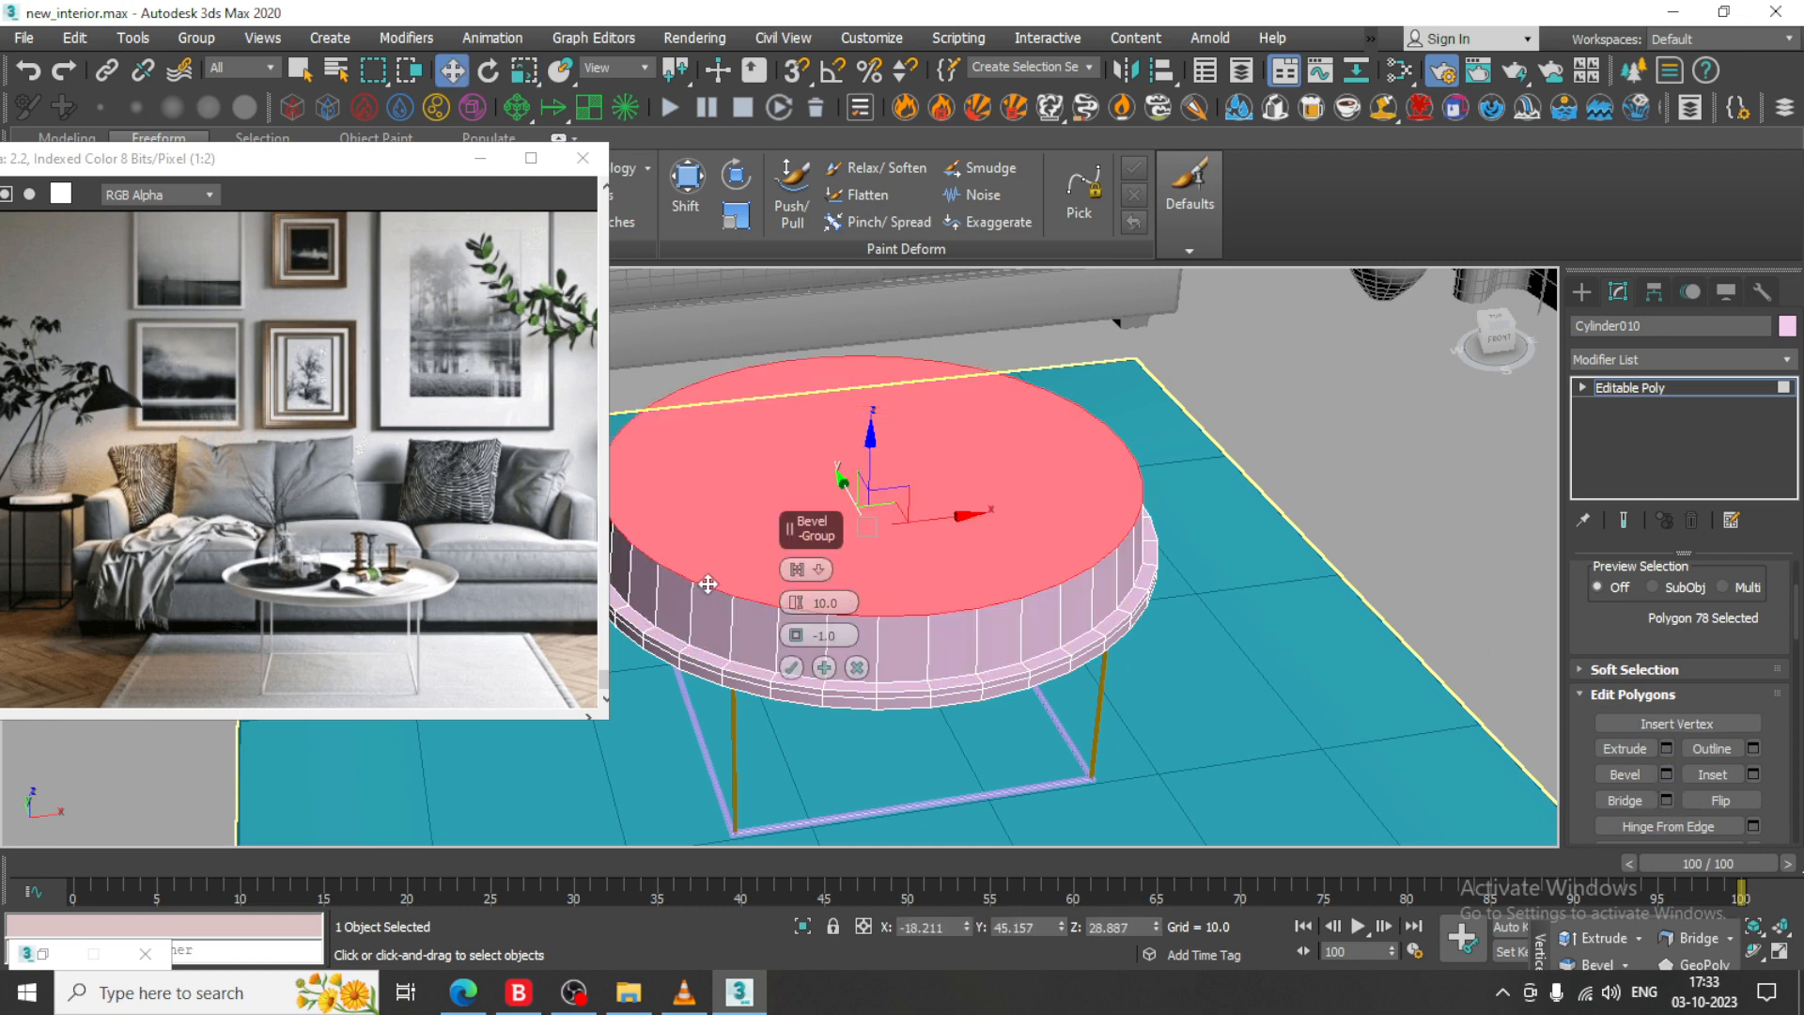
pyautogui.moveTo(797, 609); pyautogui.dragTo(847, 714)
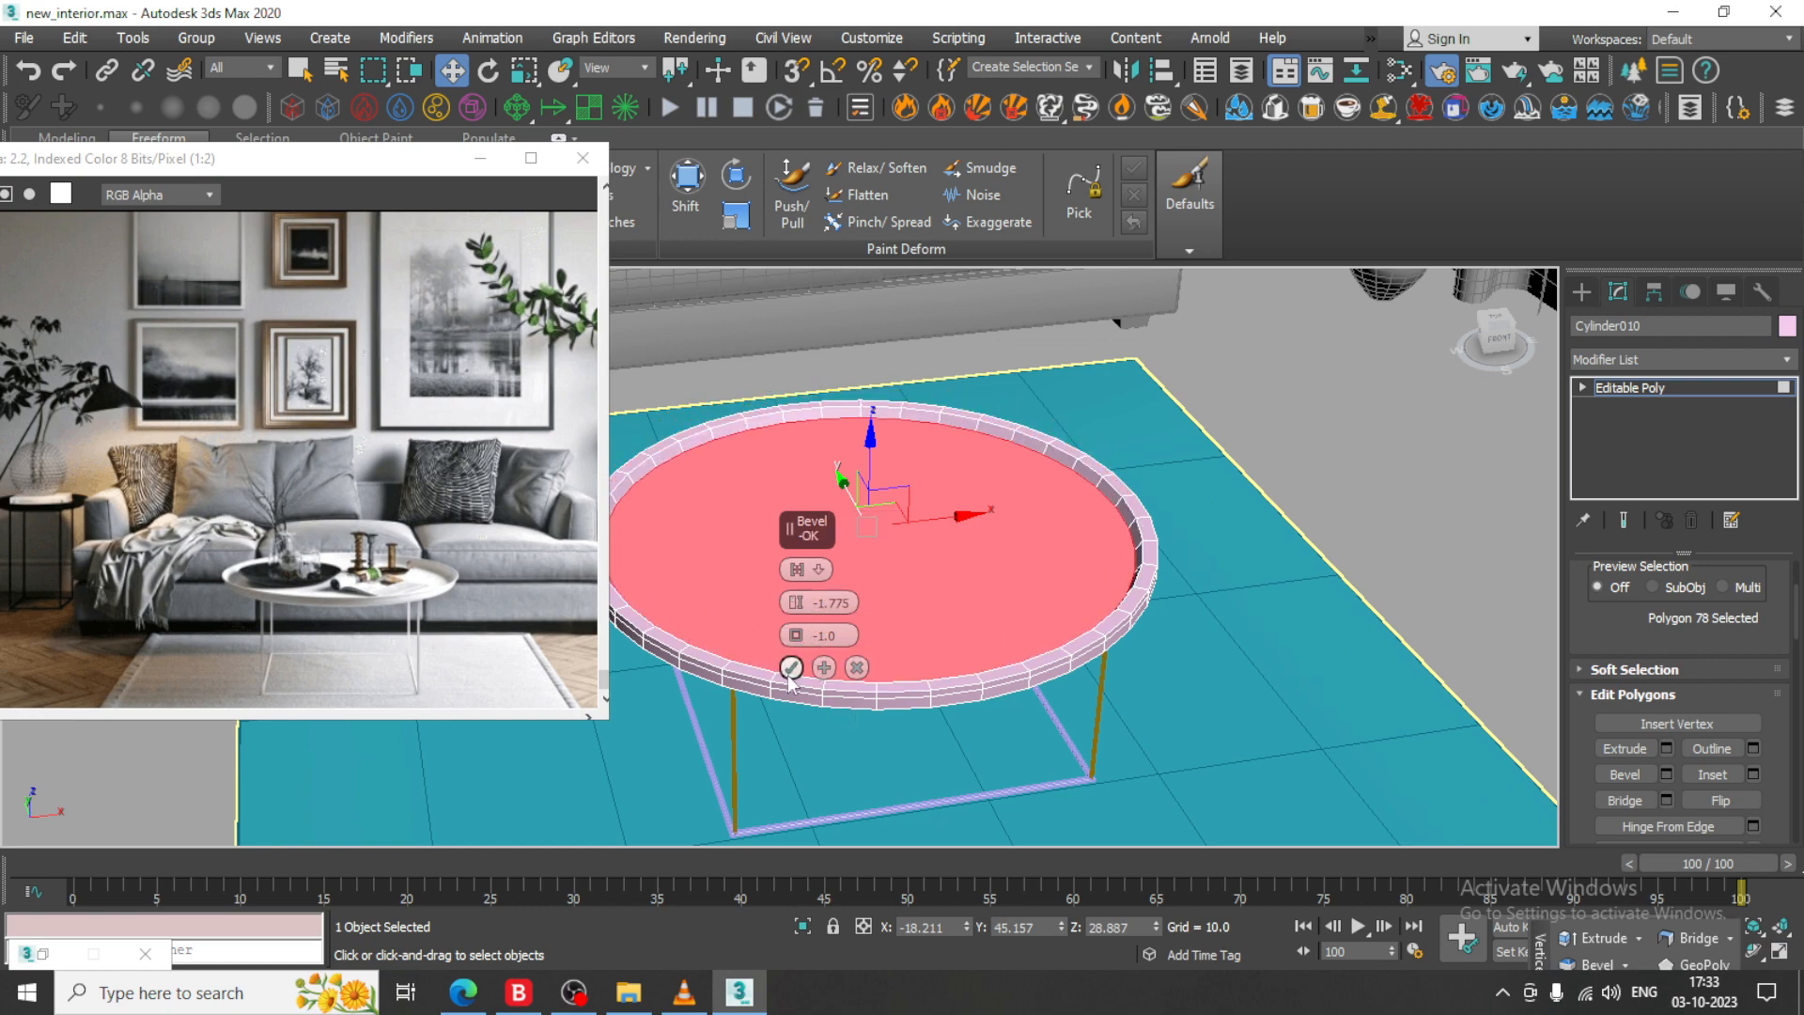
pyautogui.click(791, 668)
# - Leave polygon editing on the tabletop and move the reference photo window aside to uncover more of the room
pyautogui.scroll(-4, 1011, 596)
pyautogui.keyDown('alt'); pyautogui.moveTo(1114, 607); pyautogui.dragTo(1049, 568, button='middle'); pyautogui.keyUp('alt')
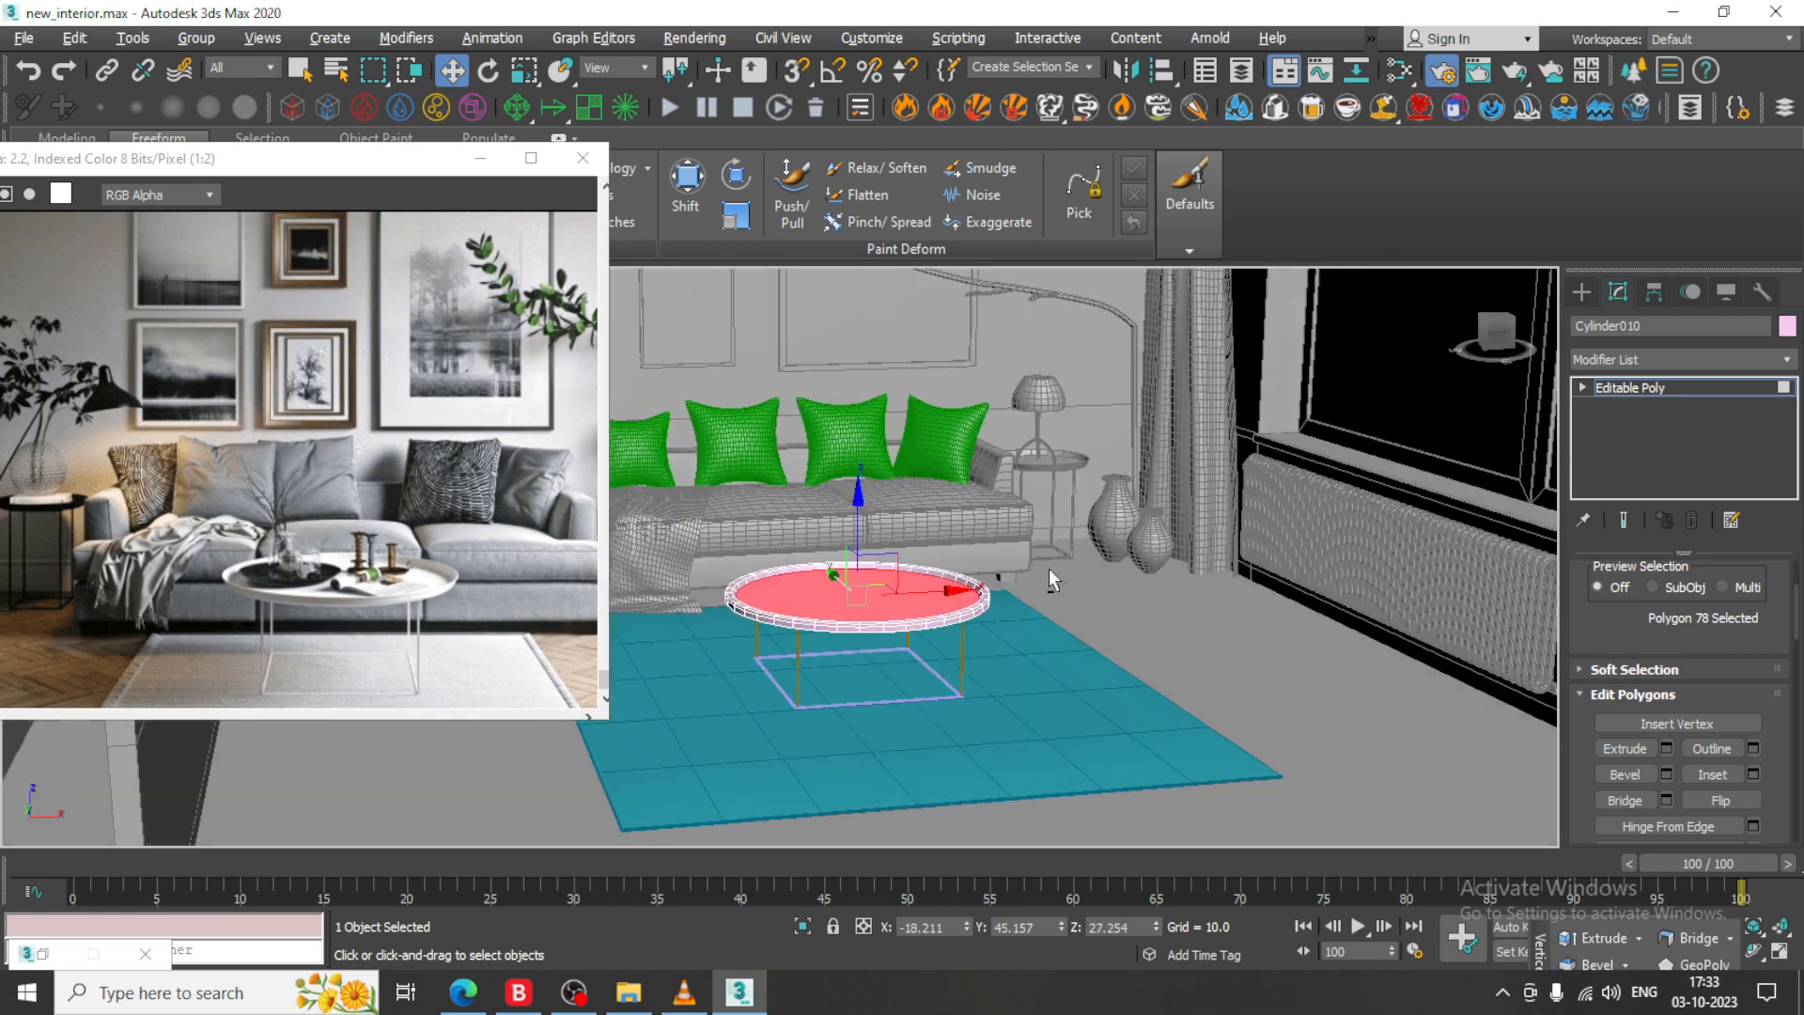
pyautogui.click(1719, 389)
pyautogui.keyDown('alt'); pyautogui.moveTo(1156, 508); pyautogui.dragTo(921, 653, button='middle'); pyautogui.keyUp('alt')
pyautogui.moveTo(337, 158); pyautogui.dragTo(189, 127)
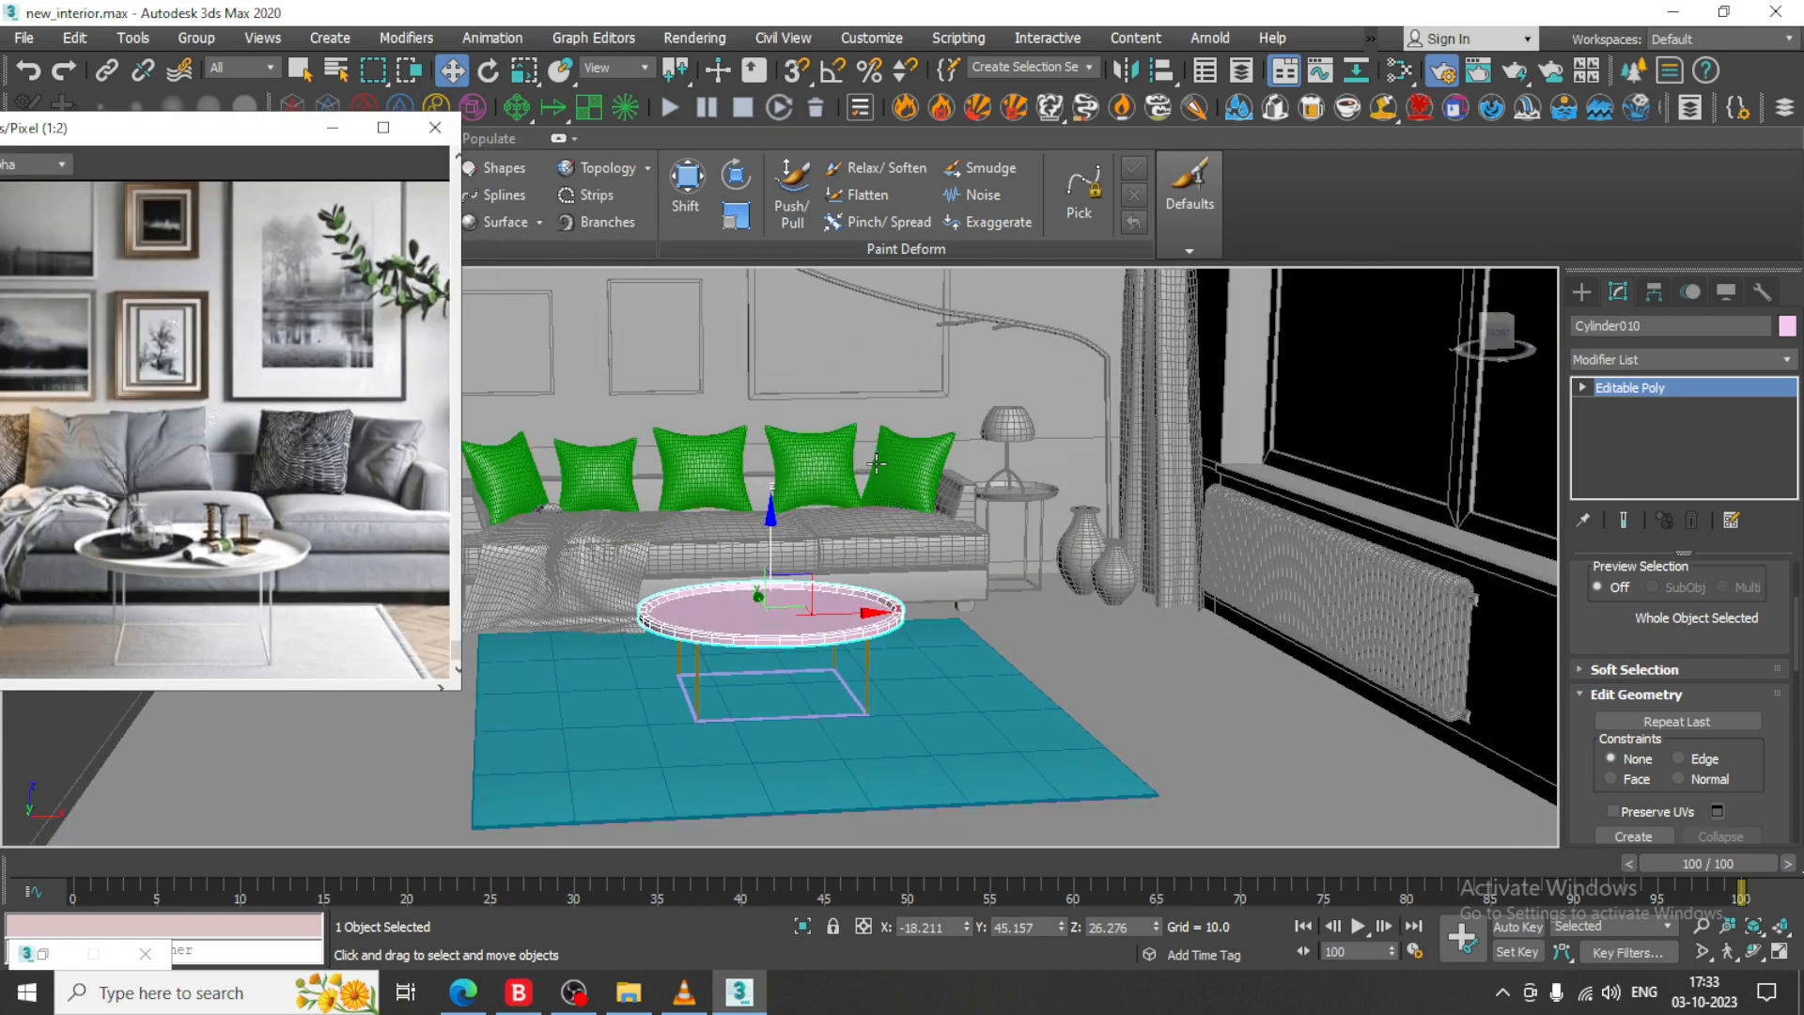
pyautogui.keyDown('alt'); pyautogui.moveTo(916, 602); pyautogui.dragTo(835, 609, button='middle'); pyautogui.keyUp('alt')
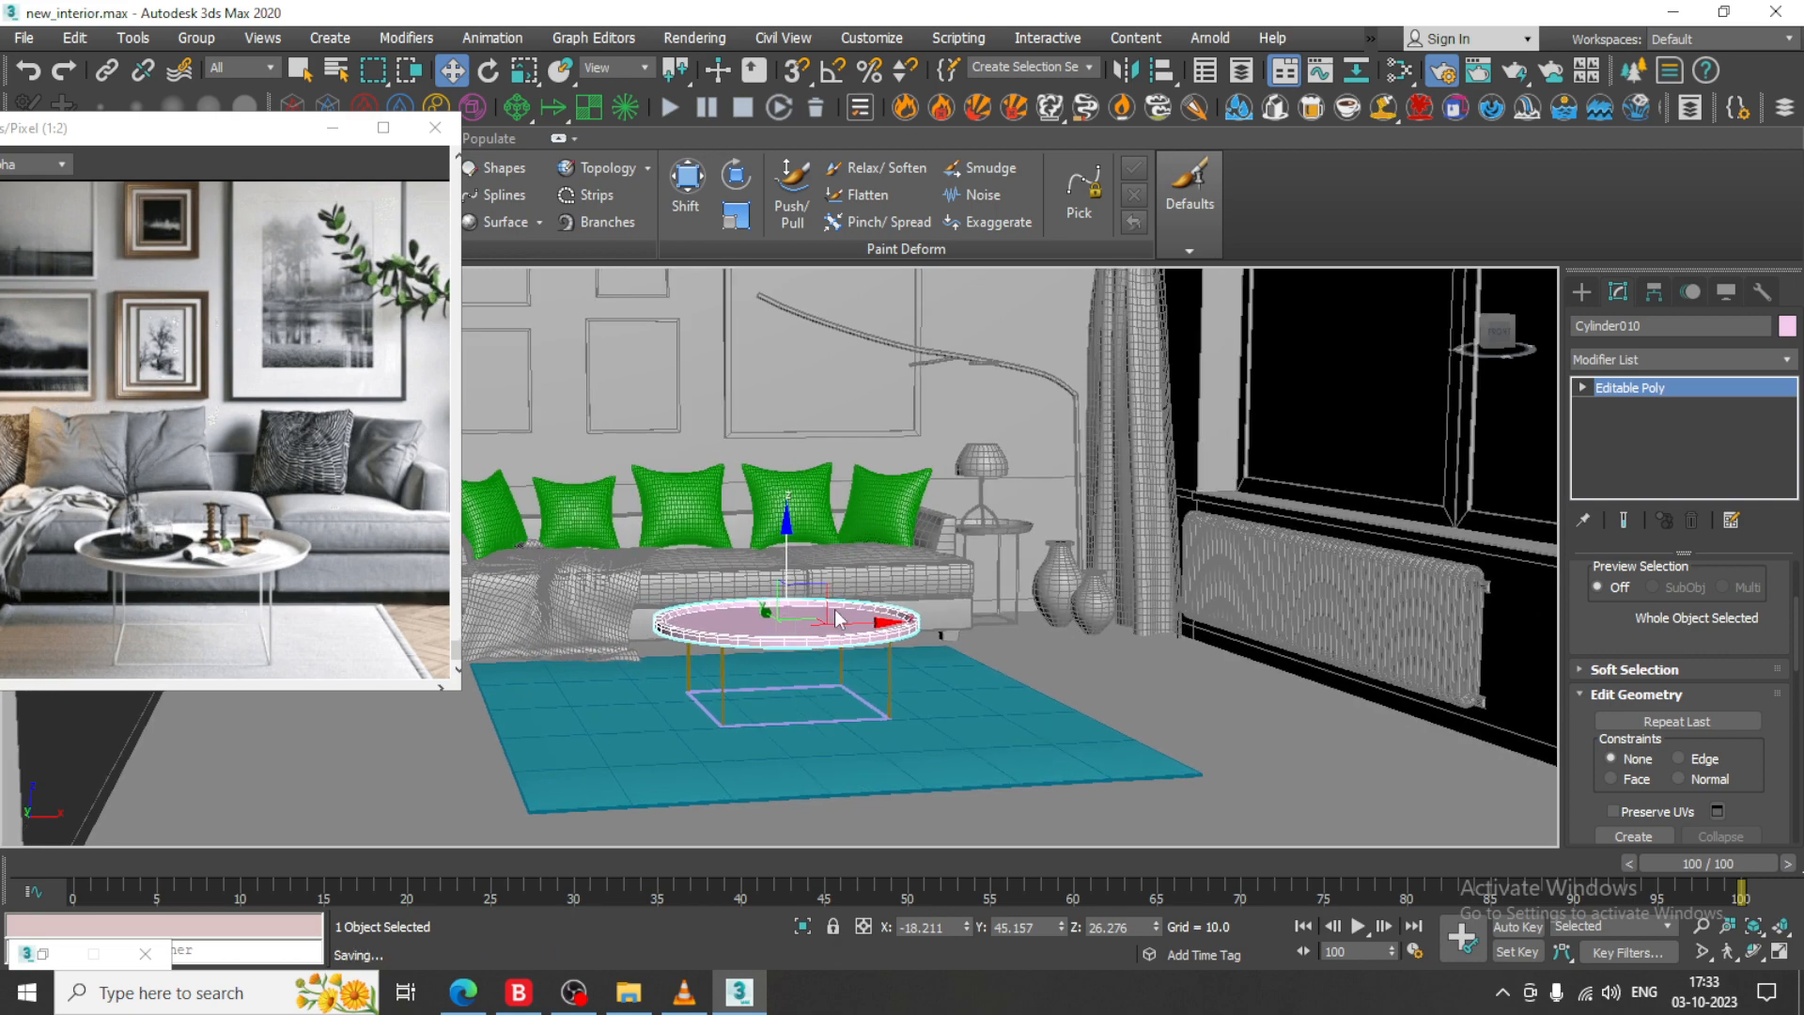